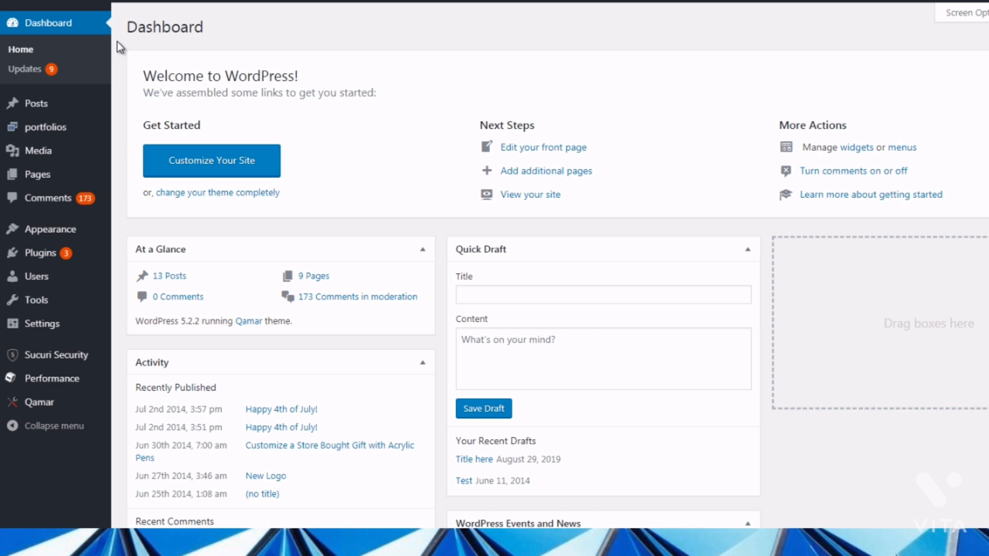
Create a new blog post in the block editor.
{"action": "mouse_move", "coordinate": [57, 101]}
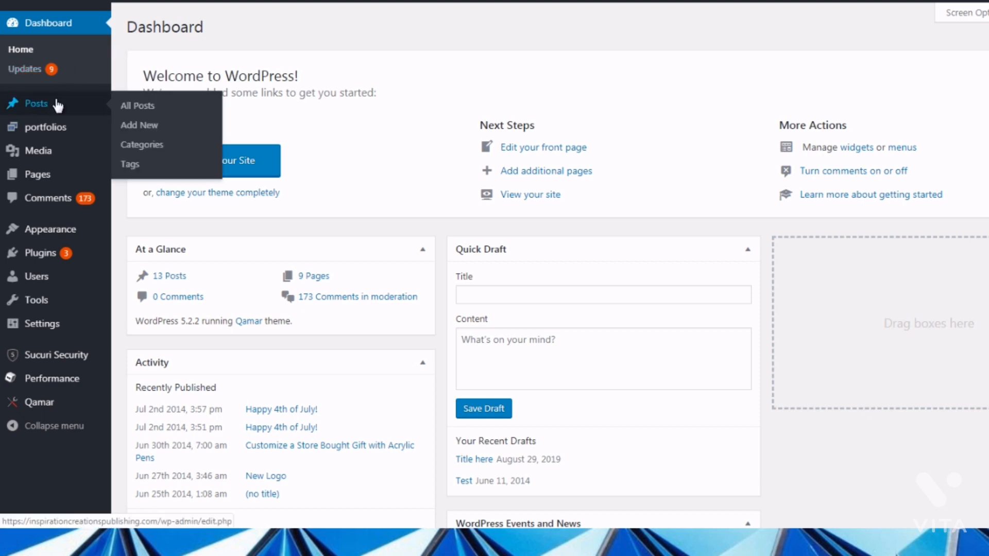
{"action": "left_click", "coordinate": [146, 135]}
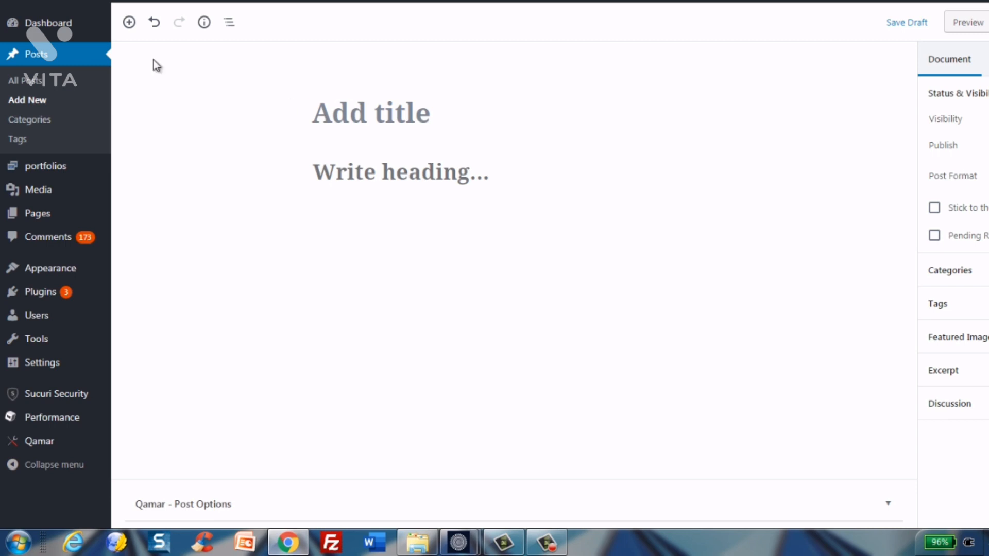
Look through the available block categories, the document outline with its content counts, and the block navigation list.
{"action": "left_click", "coordinate": [127, 33]}
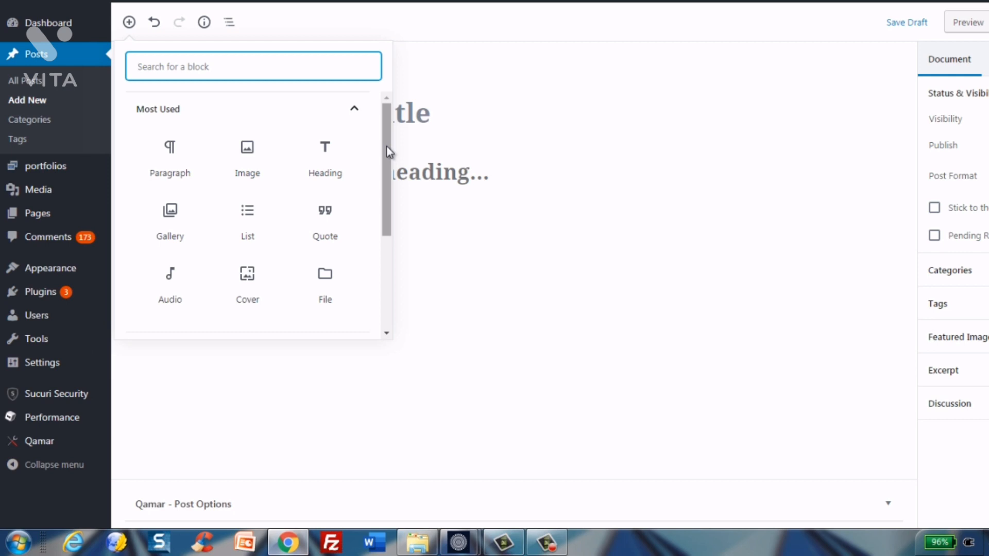
{"action": "left_click_drag", "start_coordinate": [387, 146], "coordinate": [384, 240]}
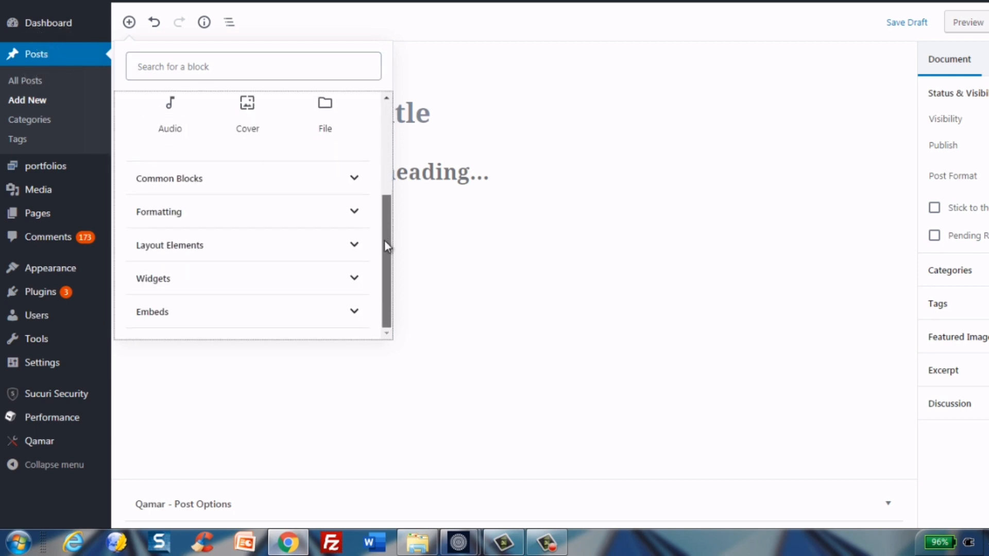
{"action": "left_click", "coordinate": [178, 366]}
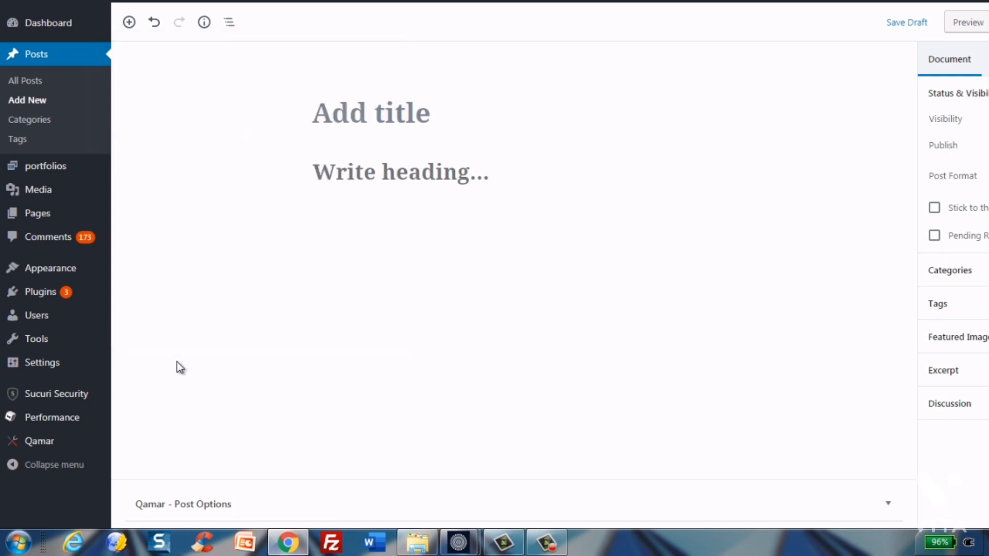
{"action": "left_click", "coordinate": [204, 26]}
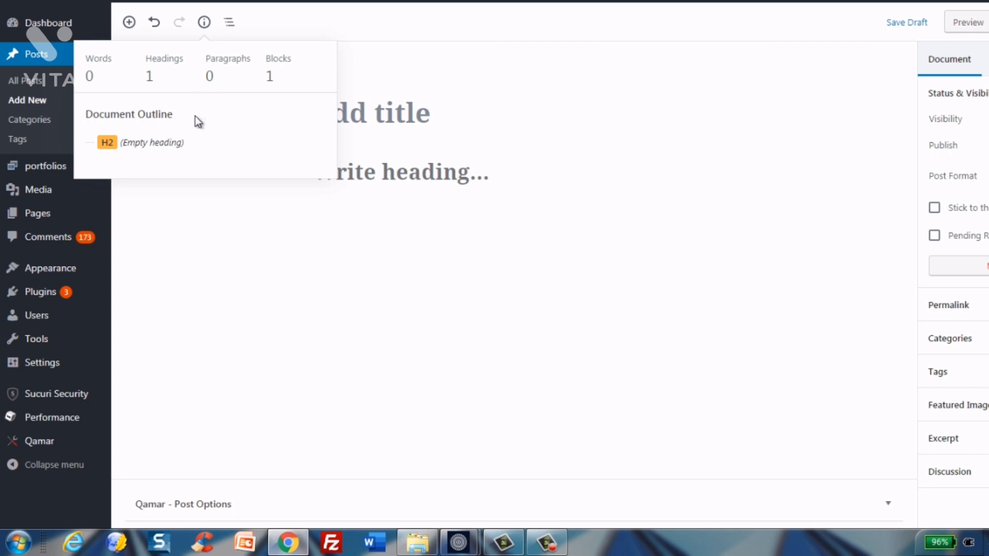
{"action": "left_click", "coordinate": [204, 229]}
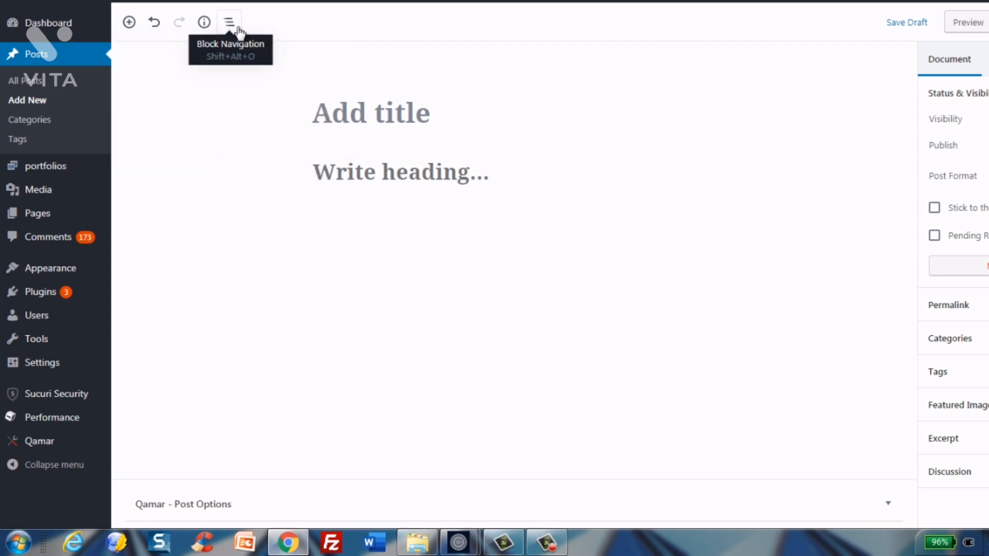
{"action": "left_click", "coordinate": [238, 29]}
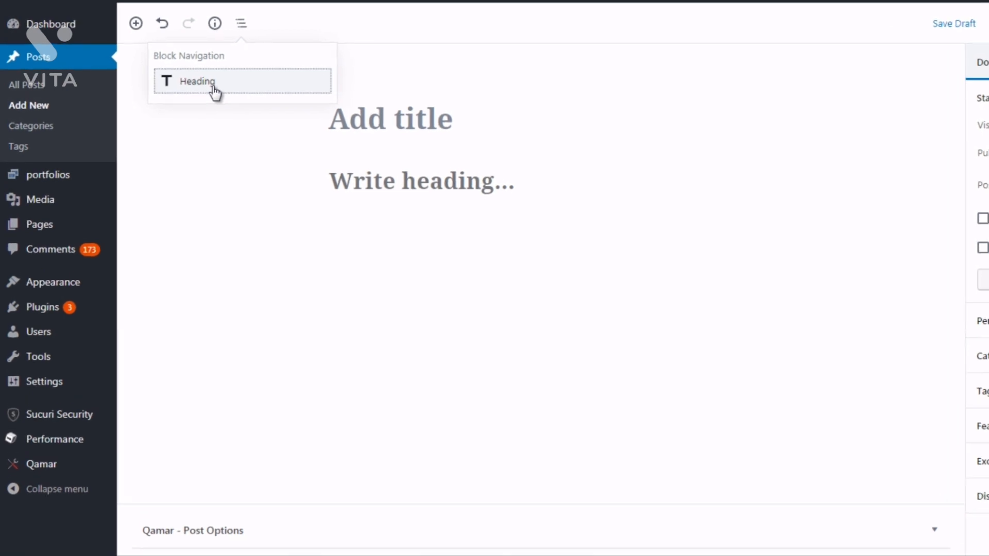
Enter "title here" as the post title and "heading here" in the heading block below it.
{"action": "left_click", "coordinate": [400, 125]}
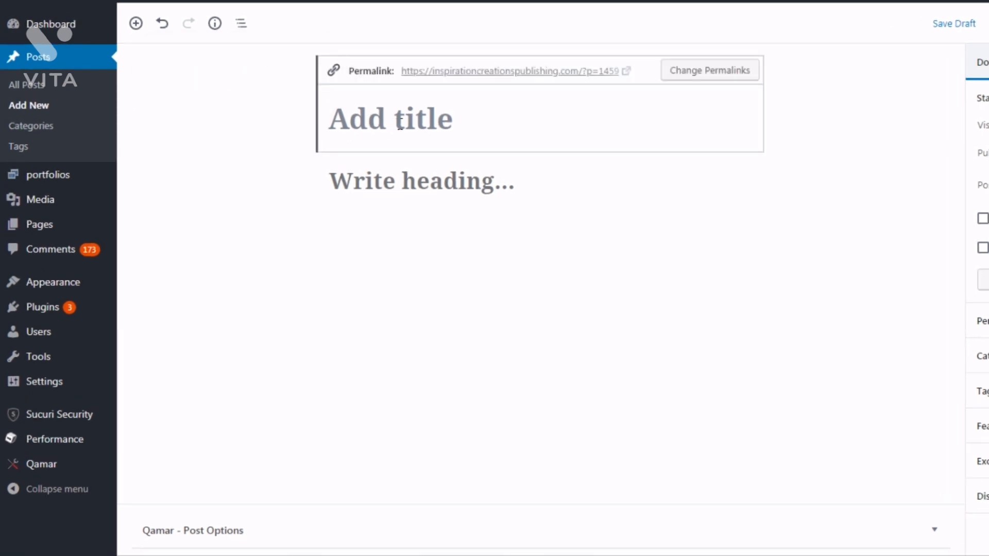
{"action": "type", "text": "ti"}
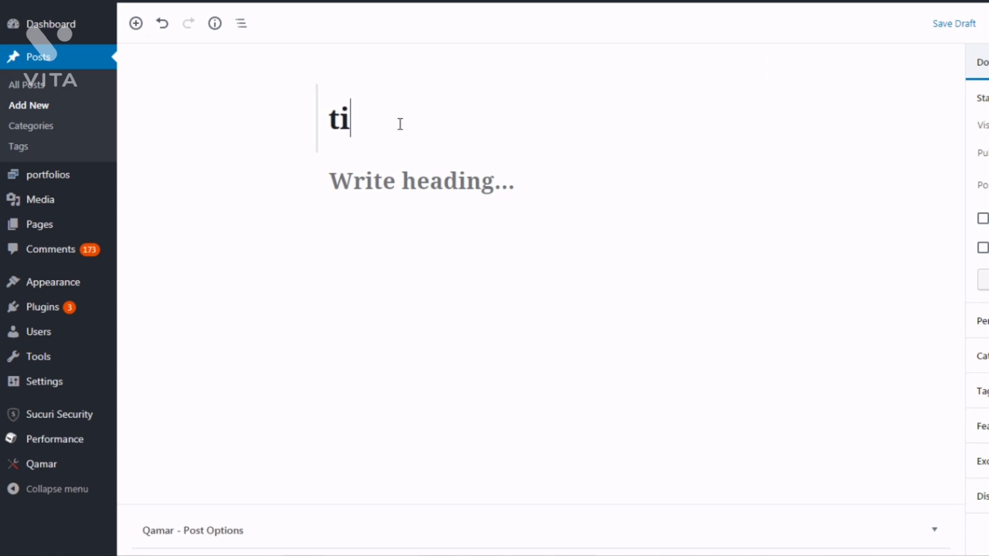
{"action": "type", "text": "tle "}
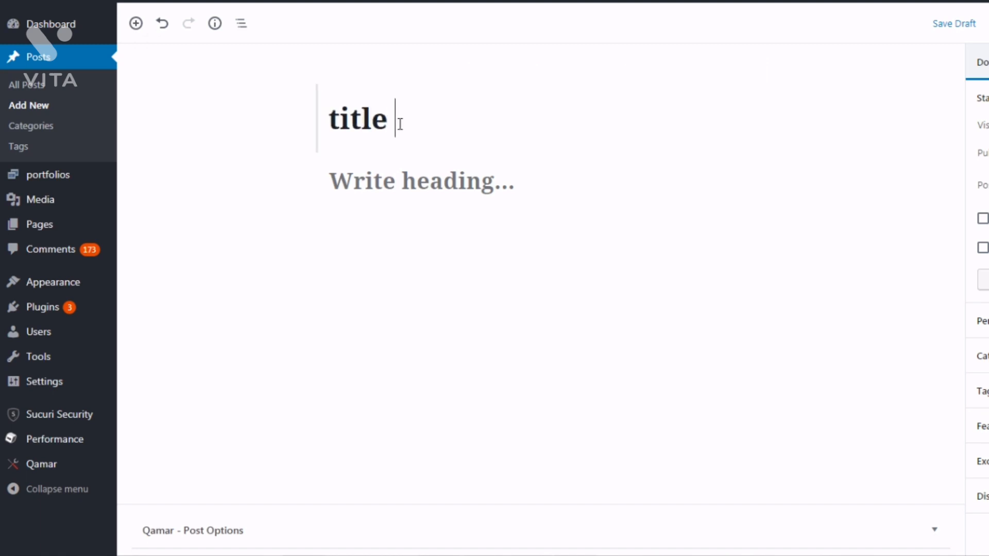
{"action": "type", "text": "here"}
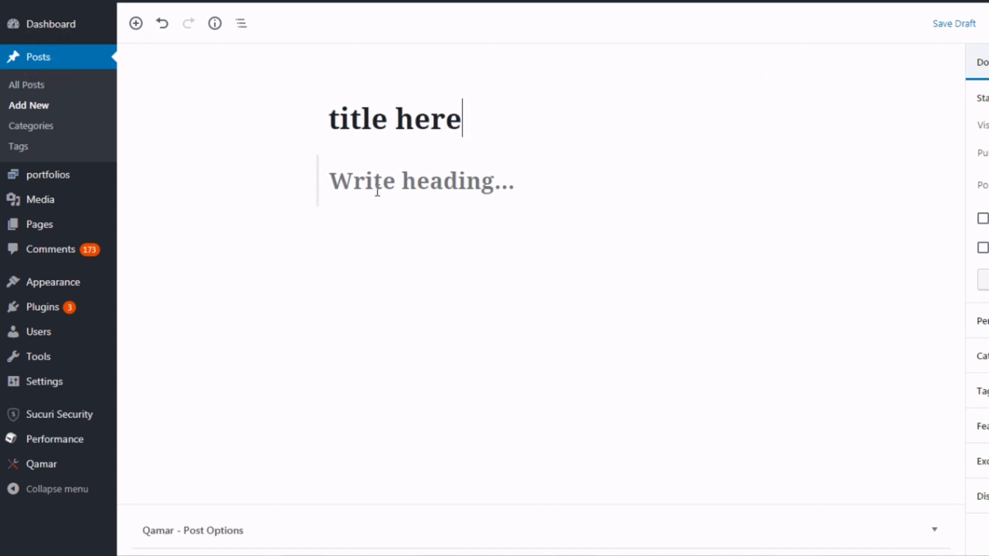
{"action": "left_click", "coordinate": [377, 191]}
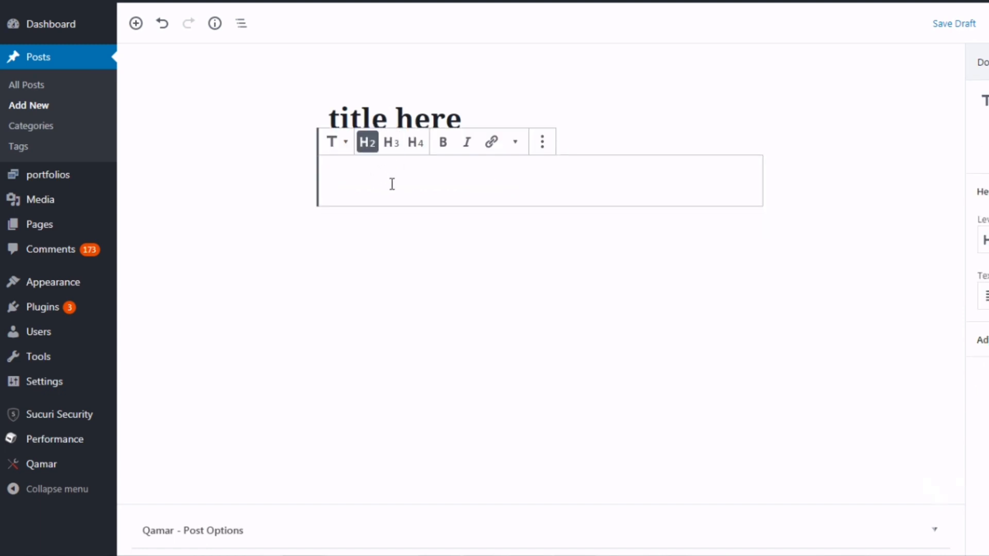
{"action": "type", "text": "heading here"}
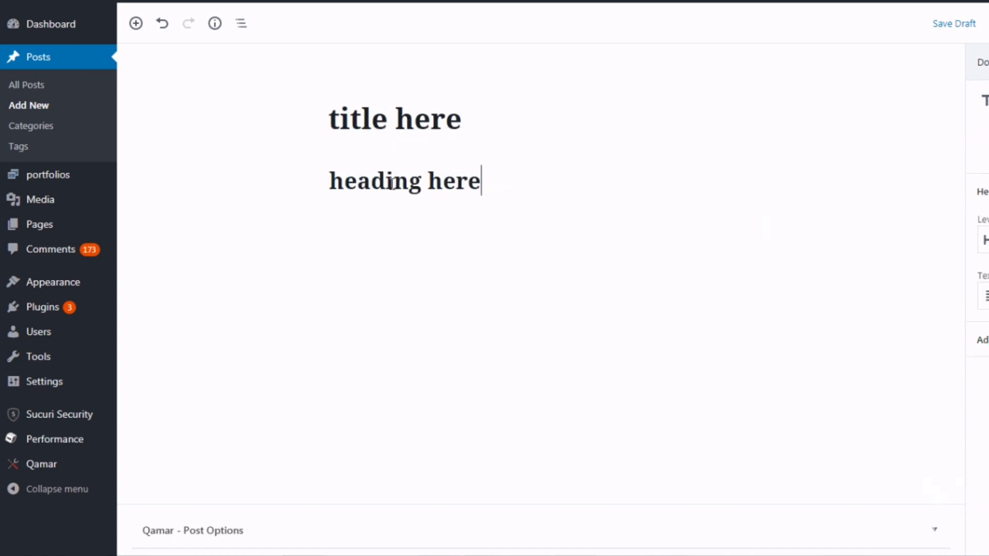
Replace the post title with "this is a great day".
{"action": "left_click", "coordinate": [344, 124]}
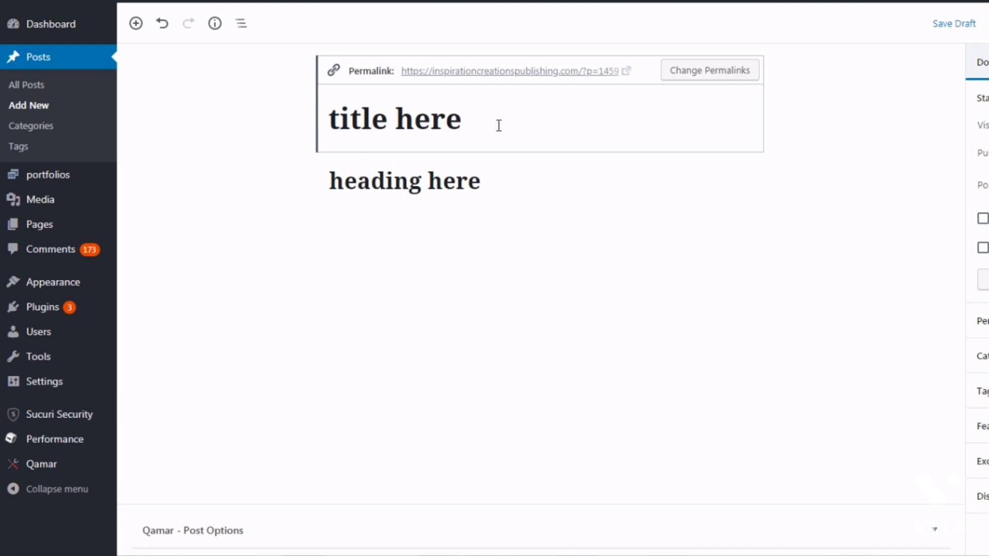
{"action": "left_click_drag", "start_coordinate": [462, 120], "coordinate": [328, 119]}
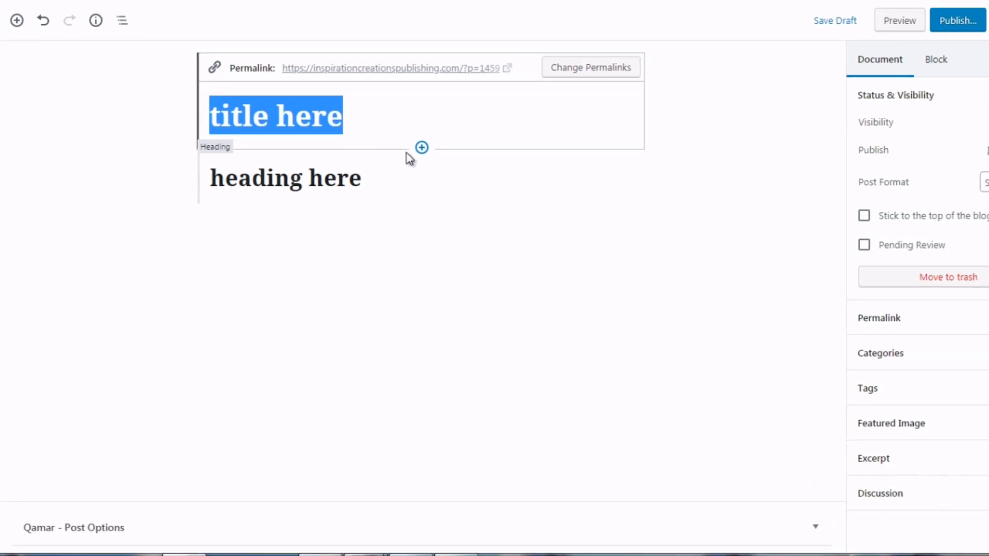
{"action": "type", "text": "t"}
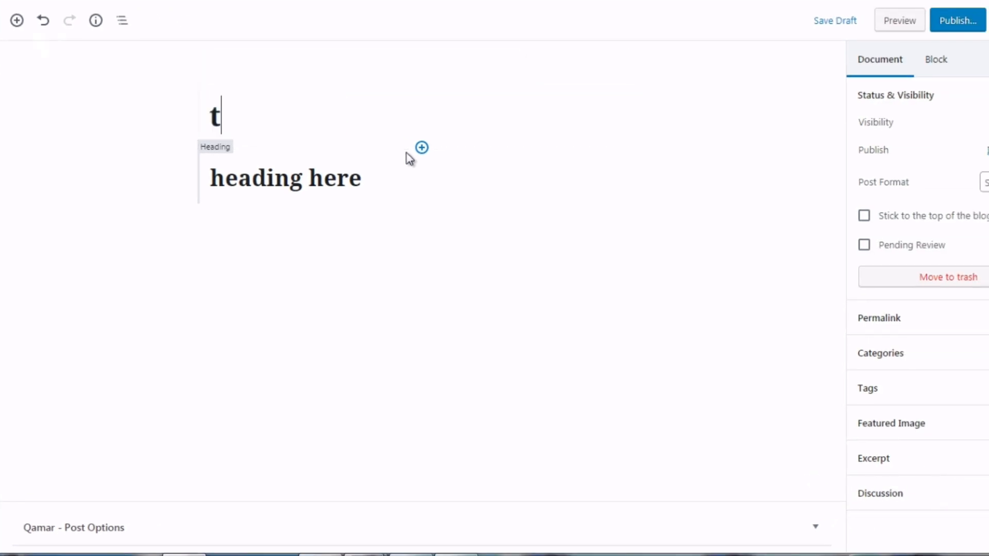
{"action": "type", "text": "his is a great day"}
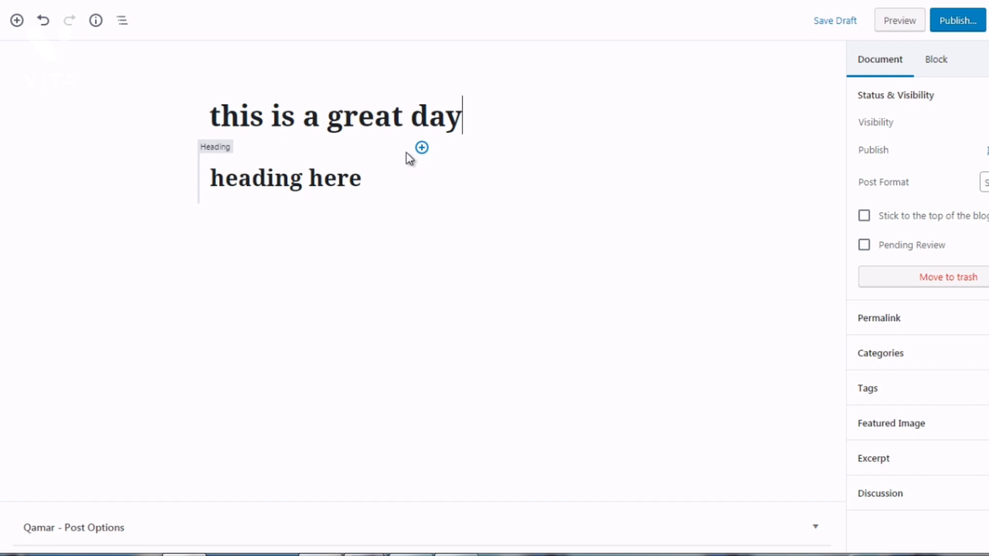
Review the heading block's formatting options and its level and text alignment settings.
{"action": "left_click", "coordinate": [309, 188]}
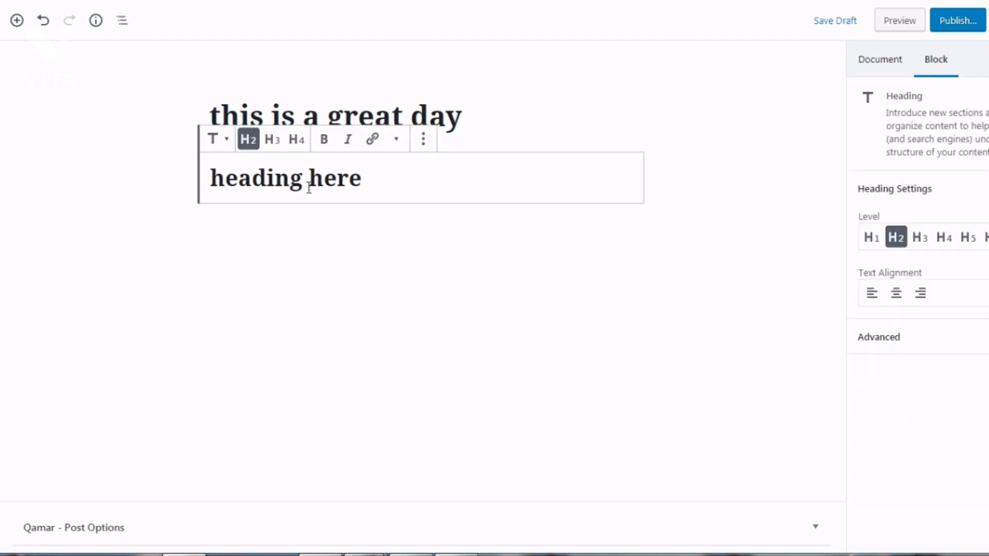
{"action": "left_click", "coordinate": [125, 260]}
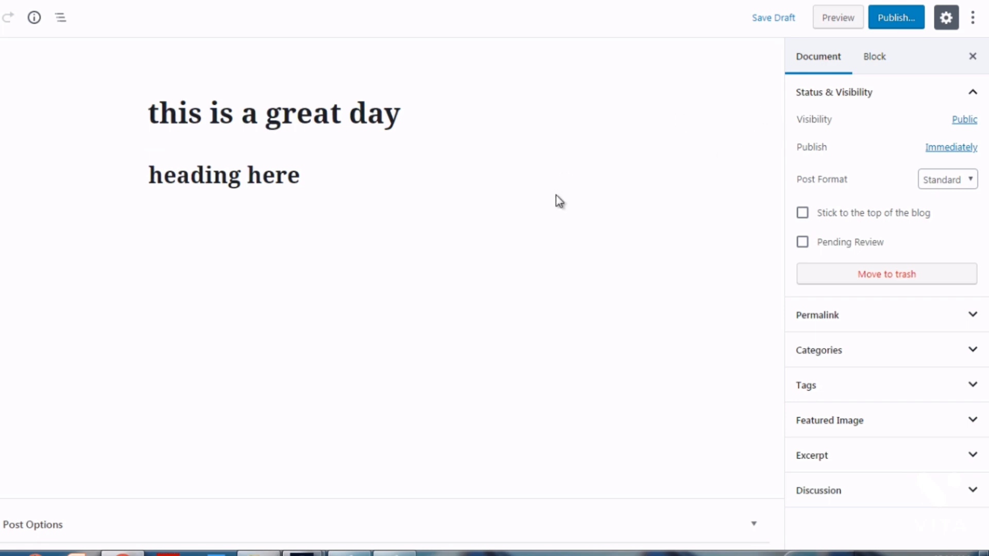
{"action": "left_click", "coordinate": [872, 66]}
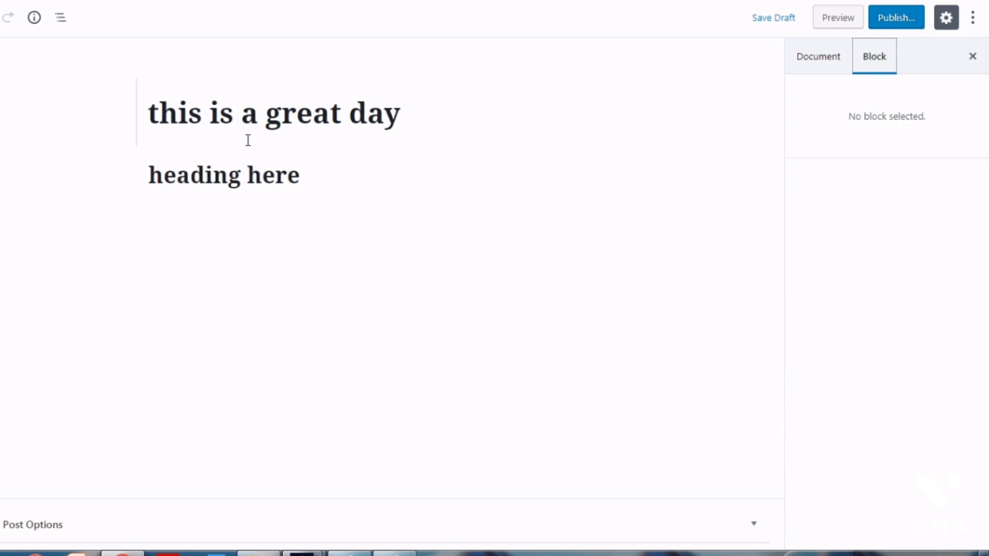
{"action": "left_click", "coordinate": [230, 174]}
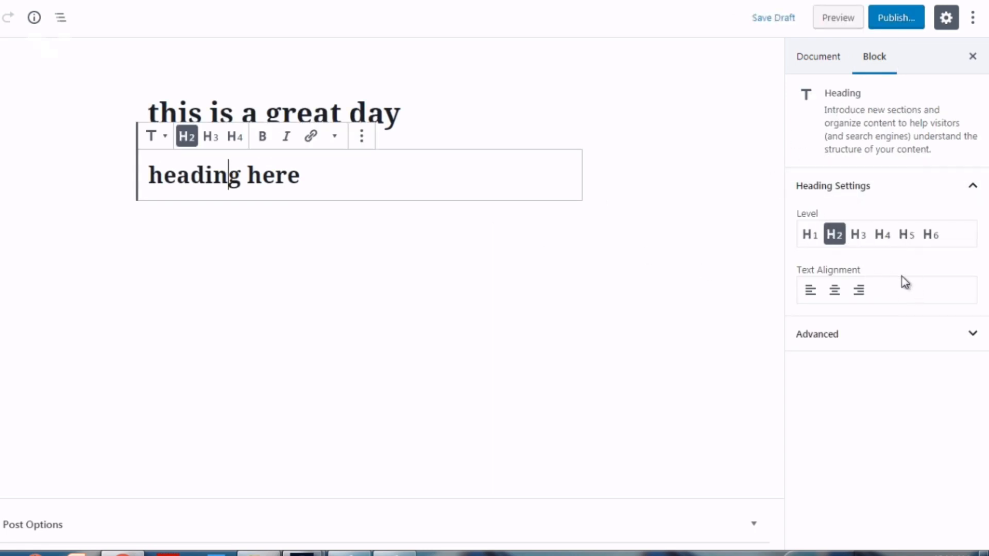
{"action": "left_click", "coordinate": [640, 252]}
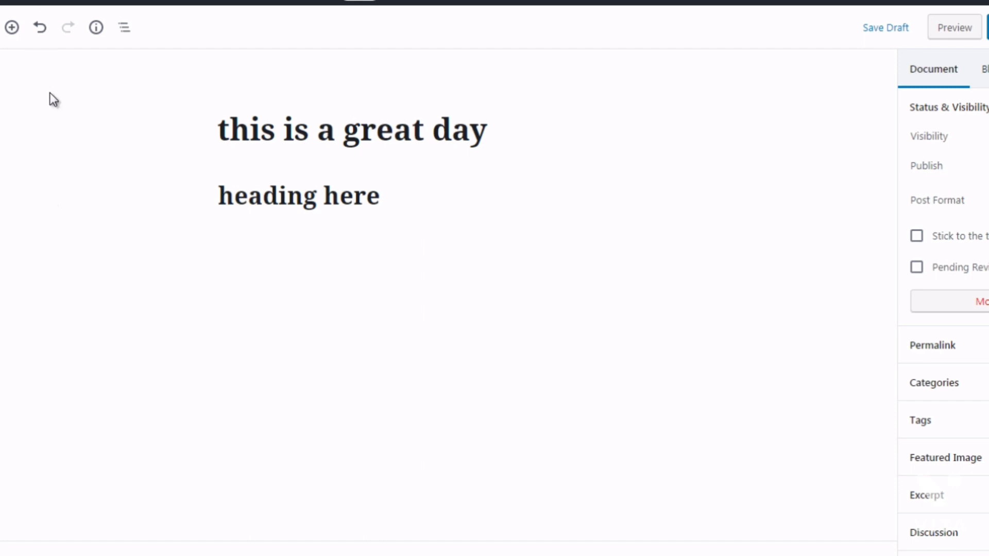
Examine the block types offered in the Most Used and Common Blocks categories.
{"action": "left_click", "coordinate": [10, 36]}
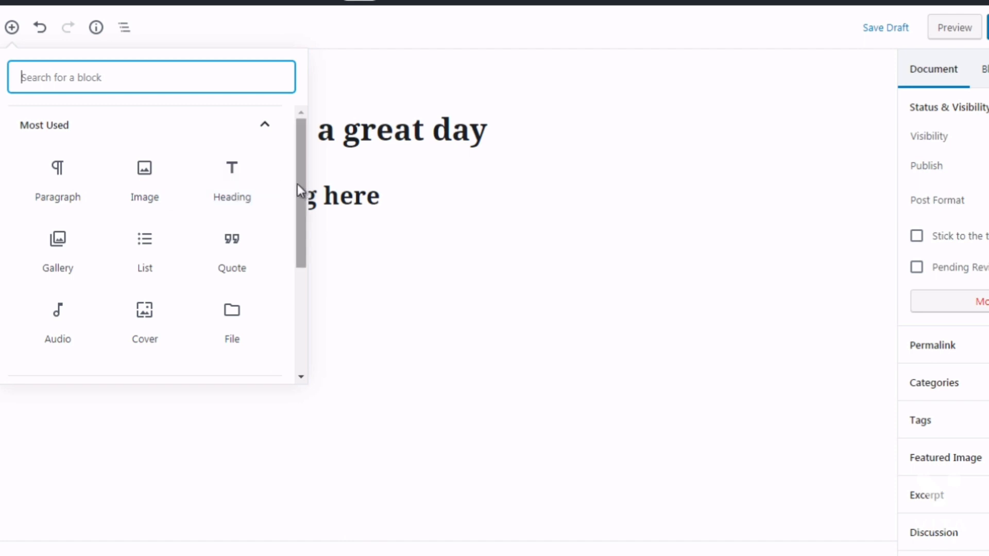
{"action": "left_click_drag", "start_coordinate": [298, 184], "coordinate": [301, 202]}
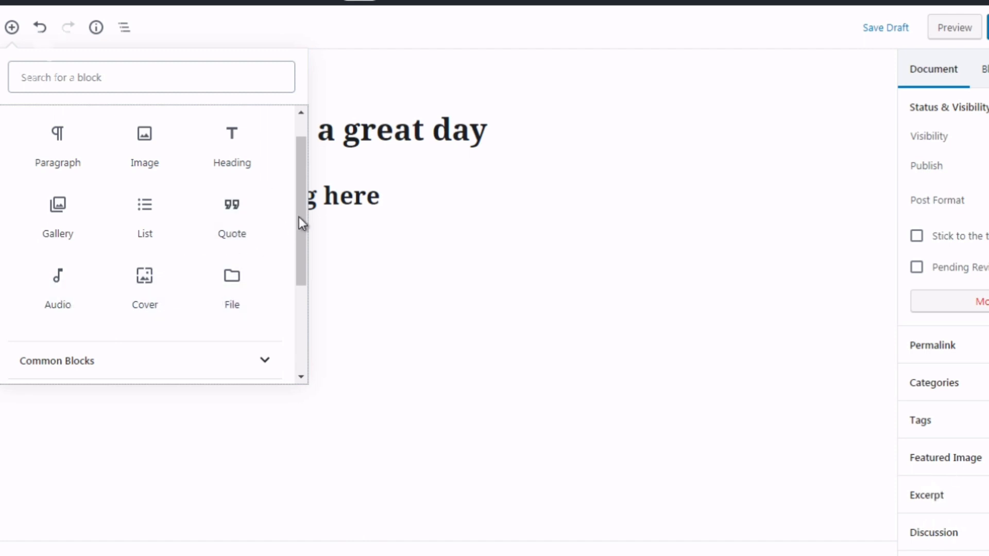
{"action": "left_click_drag", "start_coordinate": [299, 217], "coordinate": [299, 190]}
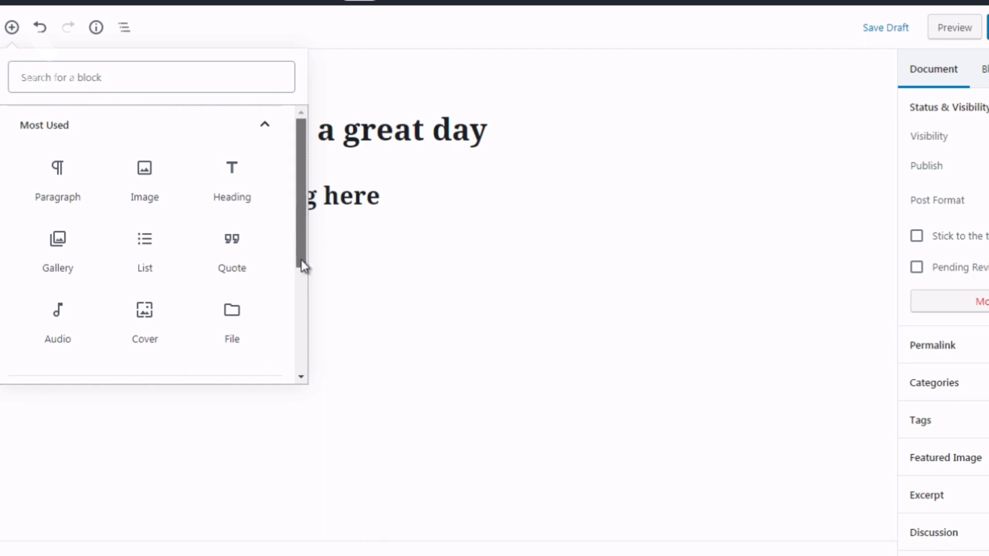
{"action": "scroll", "coordinate": [303, 278], "scroll_direction": "down", "scroll_amount": 4}
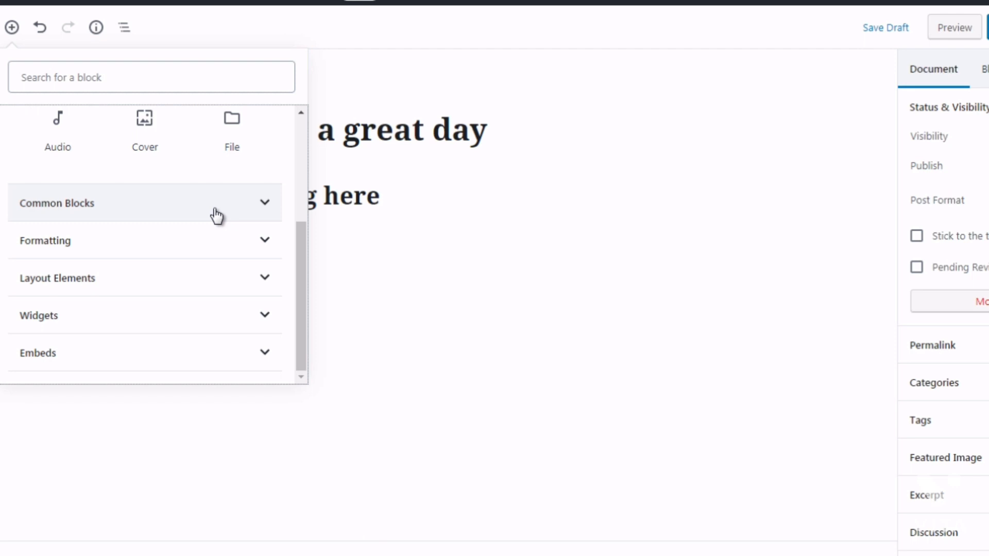
{"action": "left_click", "coordinate": [216, 215]}
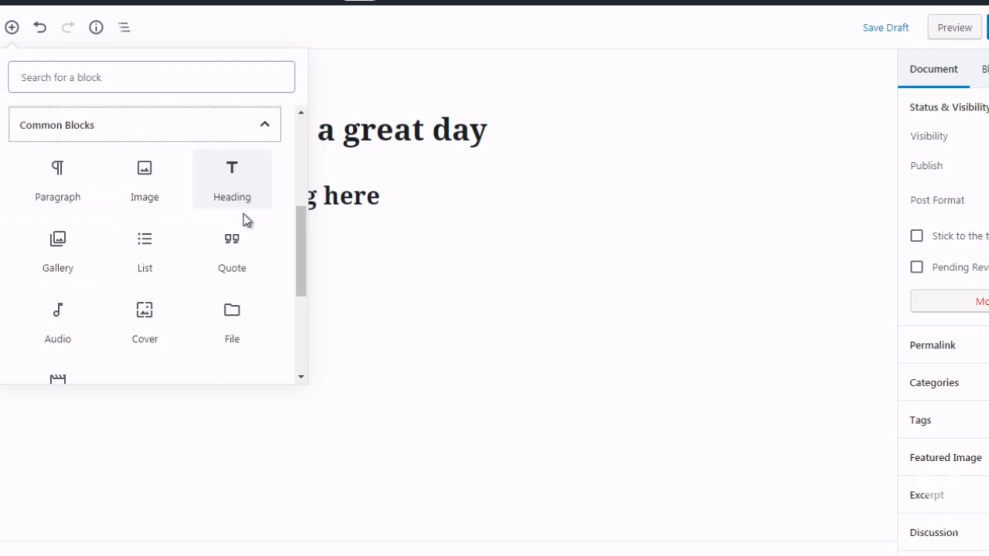
{"action": "scroll", "coordinate": [300, 256], "scroll_direction": "down", "scroll_amount": 1}
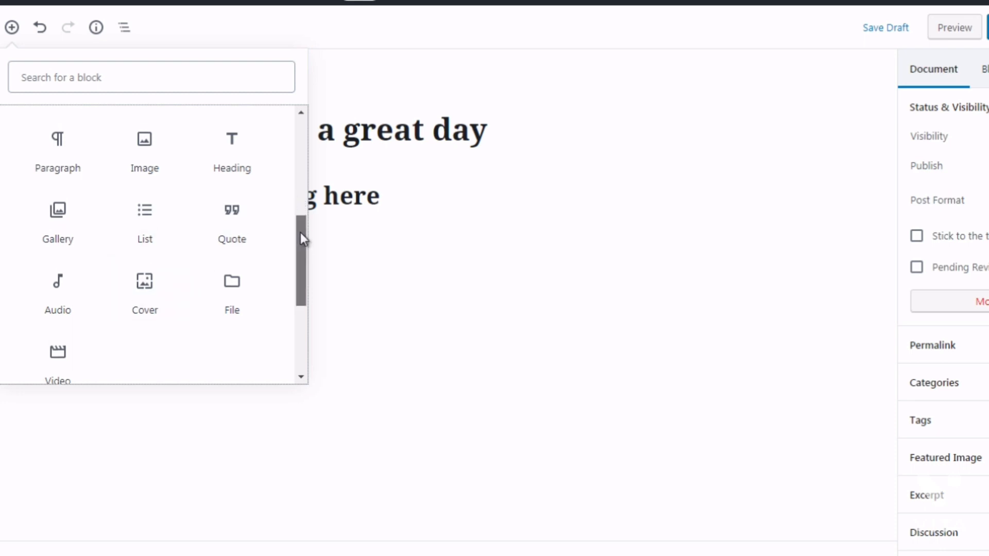
{"action": "left_click_drag", "start_coordinate": [301, 233], "coordinate": [298, 254]}
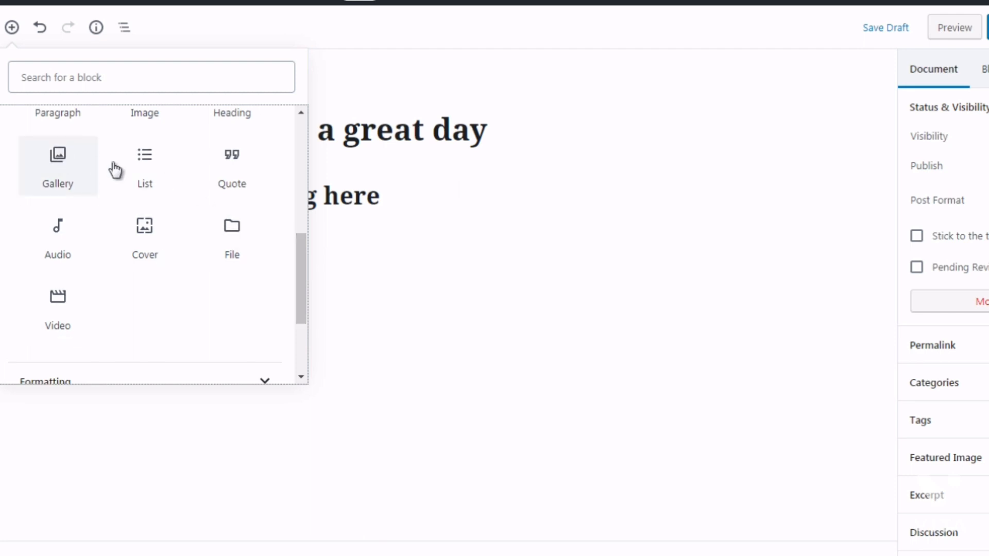
{"action": "left_click_drag", "start_coordinate": [301, 281], "coordinate": [302, 324]}
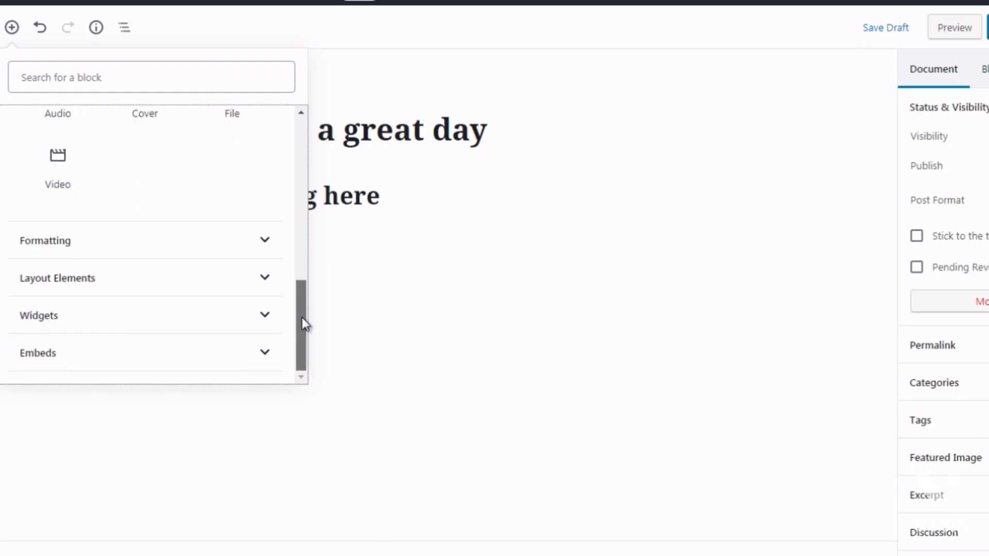
Examine the block types offered in the Formatting and Layout Elements categories.
{"action": "left_click", "coordinate": [241, 252]}
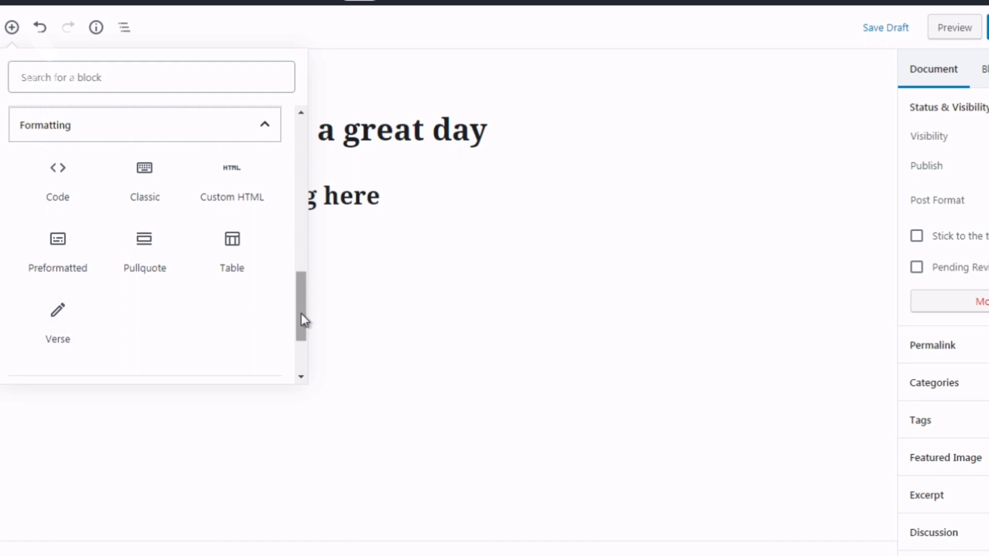
{"action": "left_click_drag", "start_coordinate": [301, 313], "coordinate": [301, 355]}
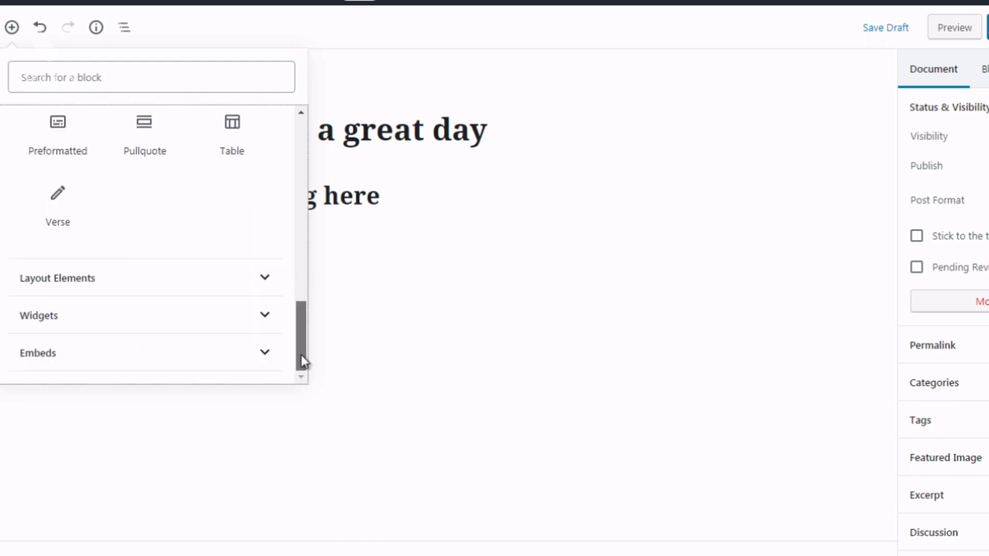
{"action": "left_click", "coordinate": [158, 285]}
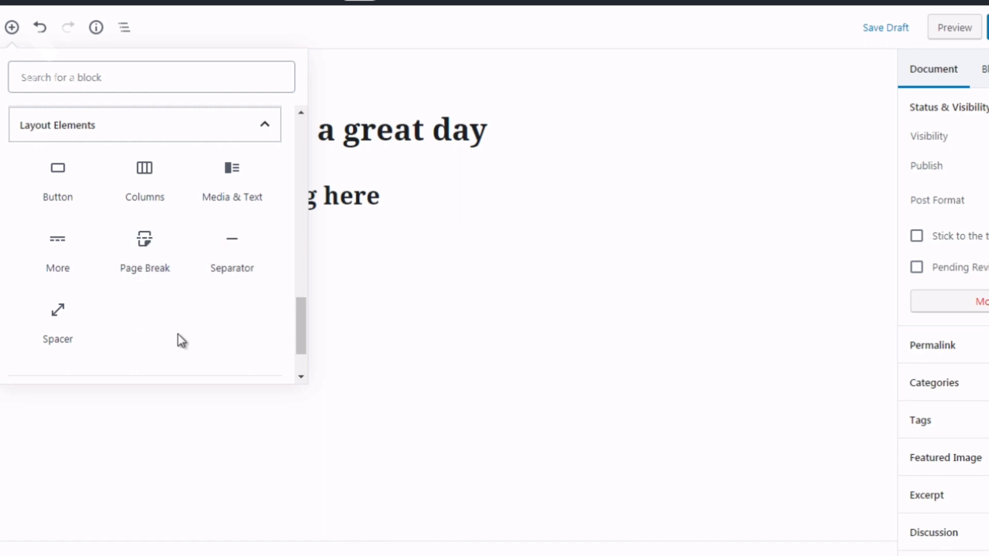
{"action": "left_click_drag", "start_coordinate": [301, 335], "coordinate": [302, 371]}
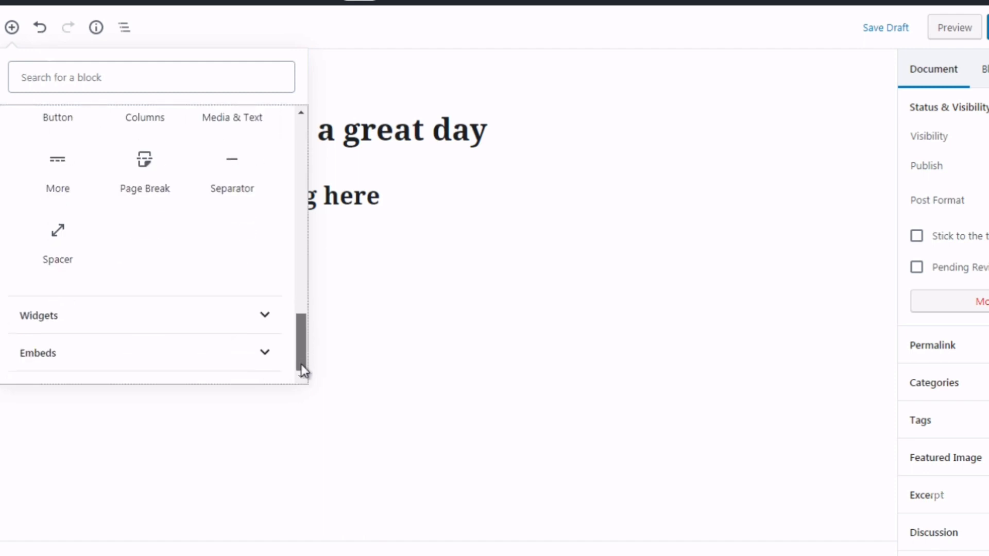
Examine the block types offered in the Widgets and Embeds categories.
{"action": "left_click", "coordinate": [208, 326]}
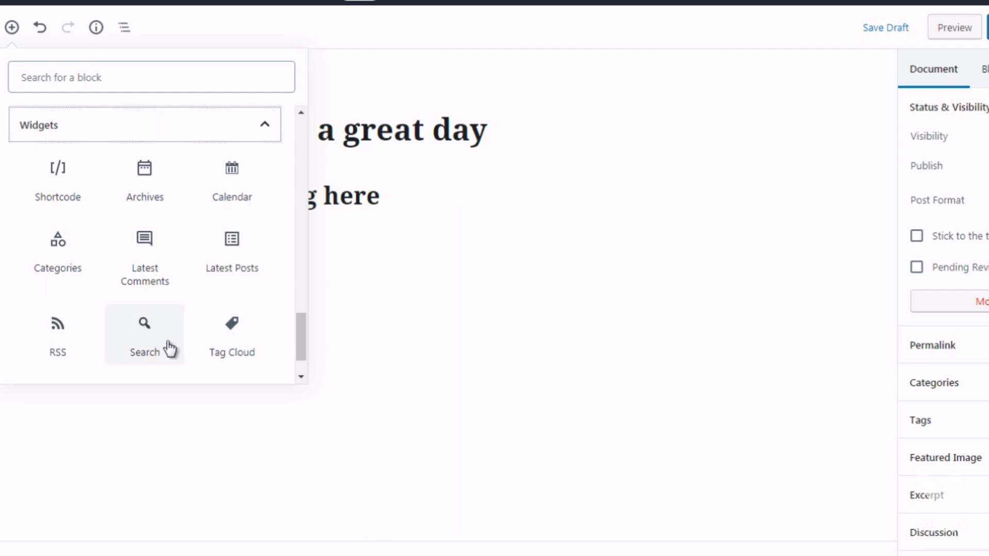
{"action": "left_click_drag", "start_coordinate": [301, 350], "coordinate": [304, 377]}
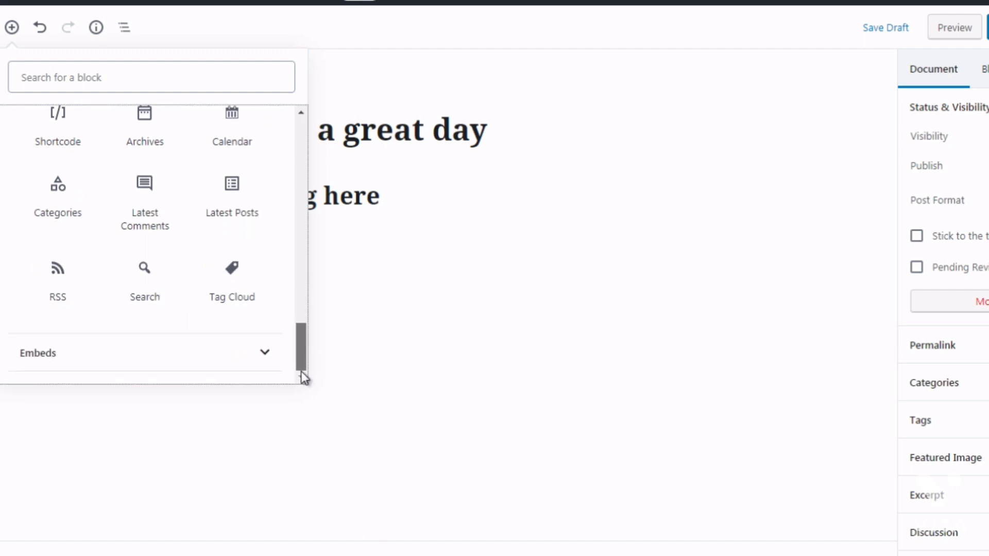
{"action": "left_click", "coordinate": [250, 355]}
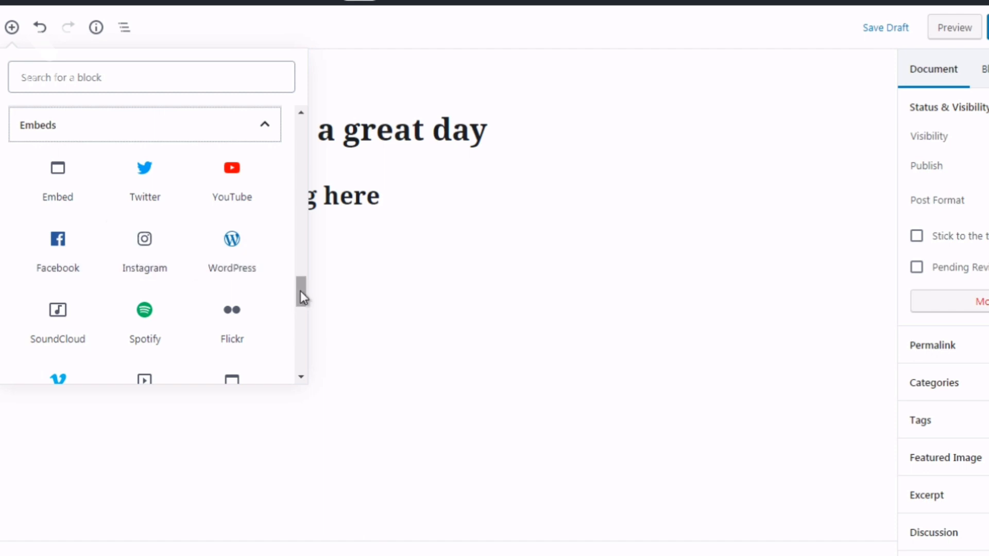
{"action": "left_click_drag", "start_coordinate": [301, 291], "coordinate": [294, 312]}
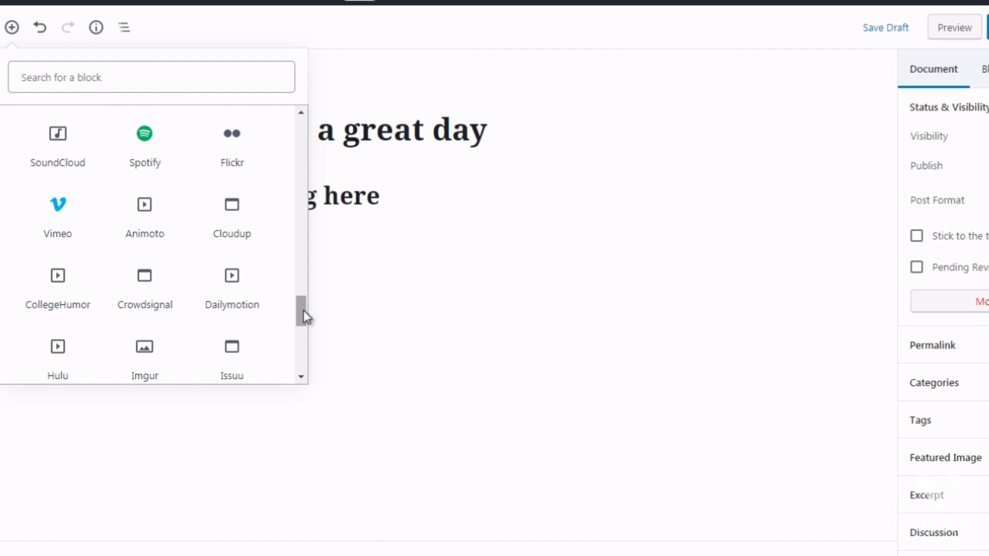
{"action": "left_click_drag", "start_coordinate": [304, 310], "coordinate": [302, 350]}
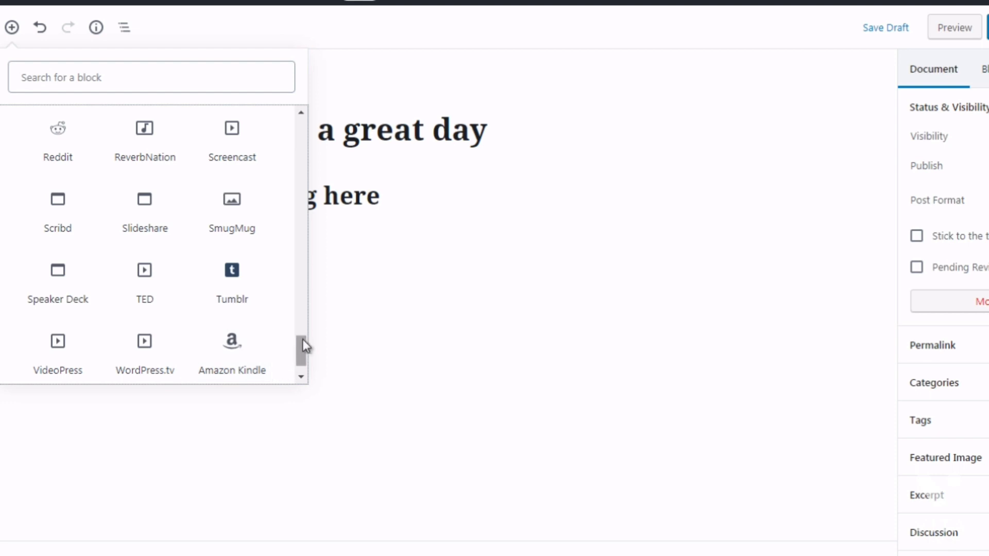
{"action": "left_click_drag", "start_coordinate": [297, 343], "coordinate": [317, 120]}
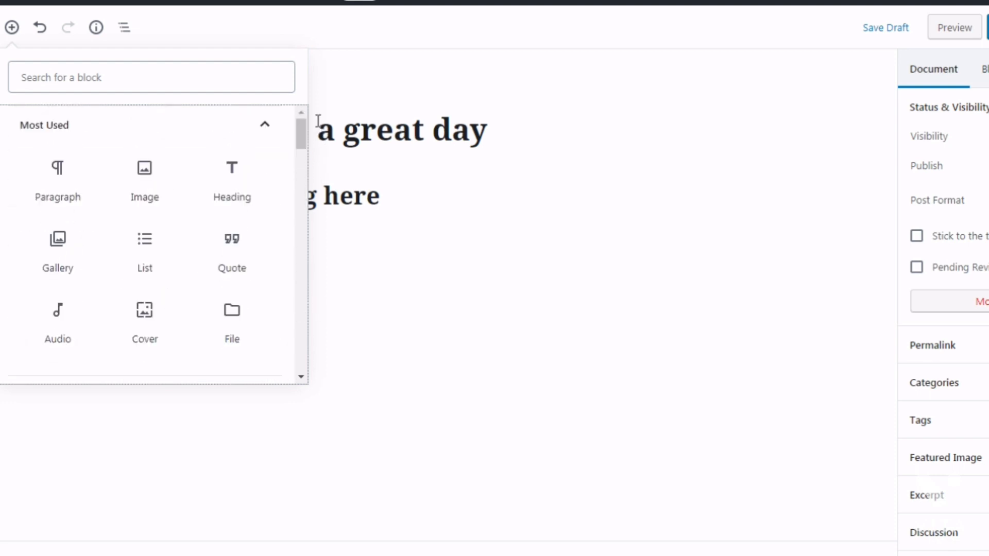
{"action": "left_click", "coordinate": [379, 79]}
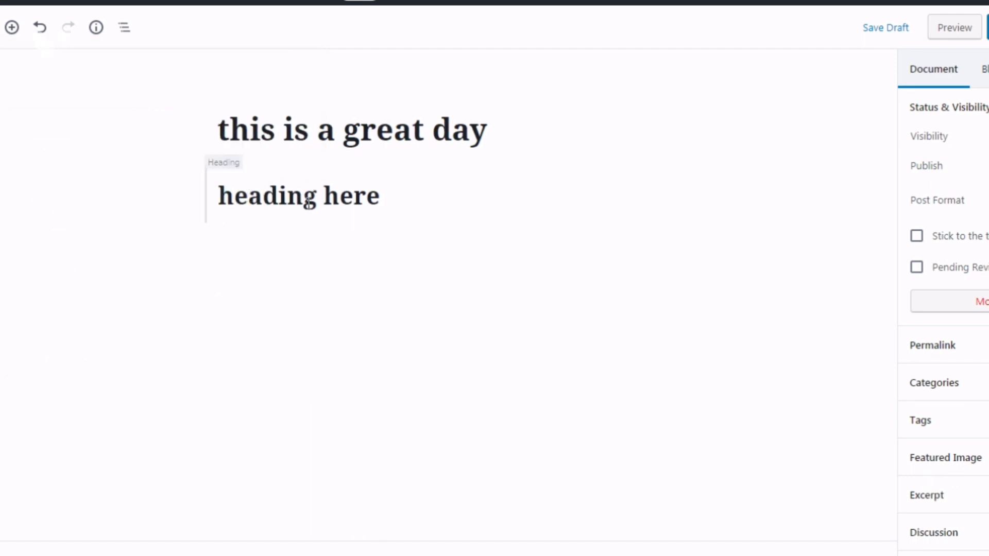
Review the block settings of the empty paragraph below the heading and of the heading itself.
{"action": "left_click", "coordinate": [307, 198]}
{"action": "left_click", "coordinate": [404, 309]}
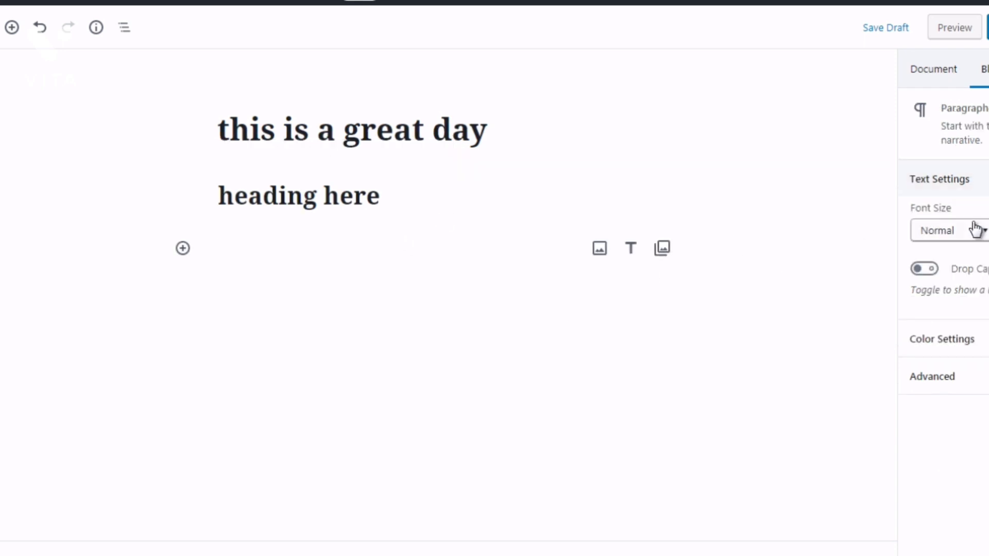
{"action": "left_click", "coordinate": [366, 205]}
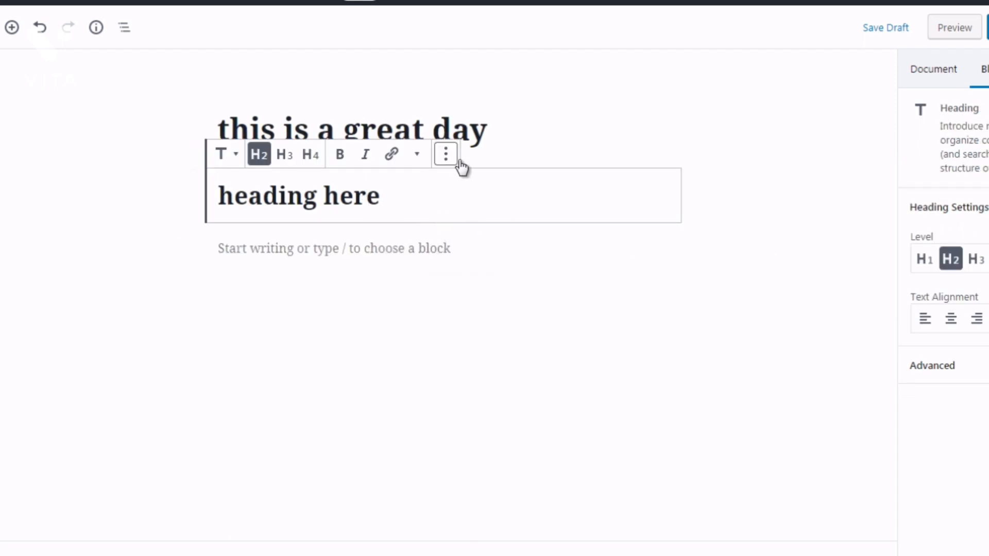
{"action": "left_click", "coordinate": [166, 211]}
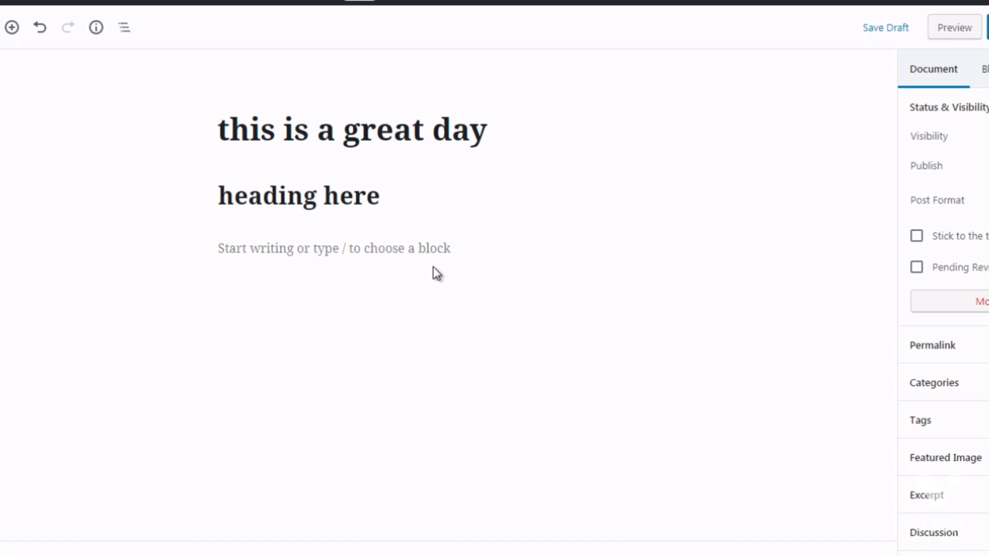
Switch the editor to Fullscreen Mode.
{"action": "mouse_move", "coordinate": [382, 249]}
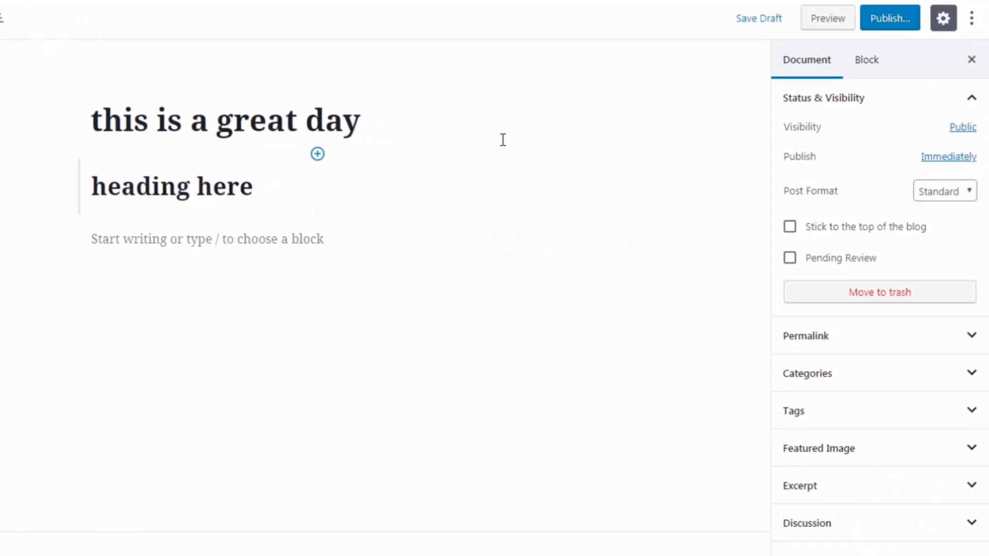
{"action": "left_click", "coordinate": [970, 24]}
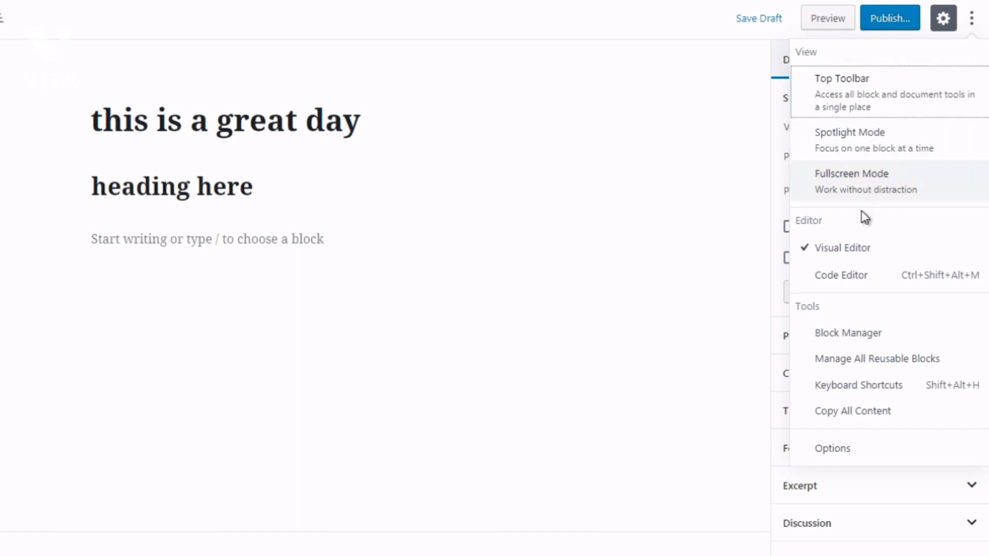
{"action": "left_click", "coordinate": [836, 191]}
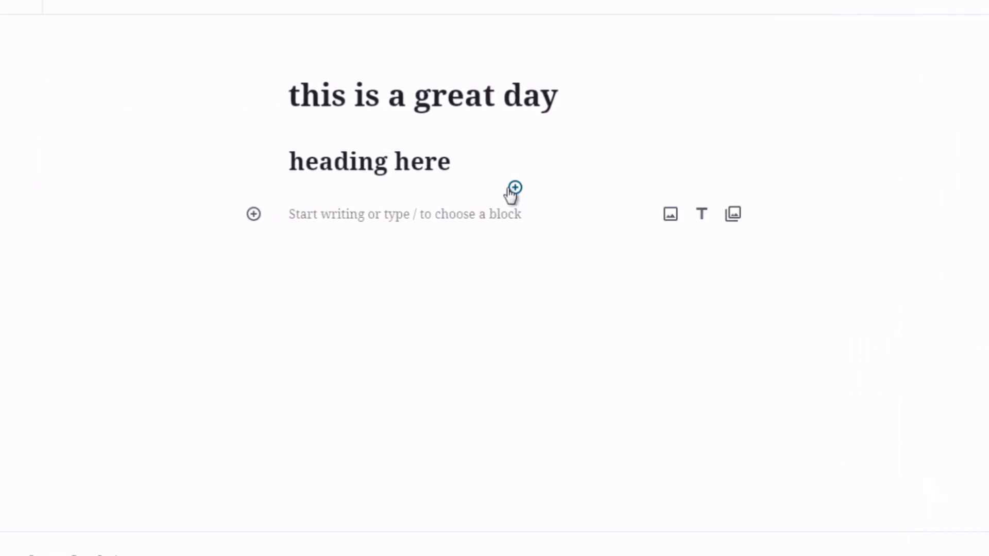
Insert a bulleted List block below the heading with the items 1, 2, 3, 4 and 5.
{"action": "left_click", "coordinate": [515, 189]}
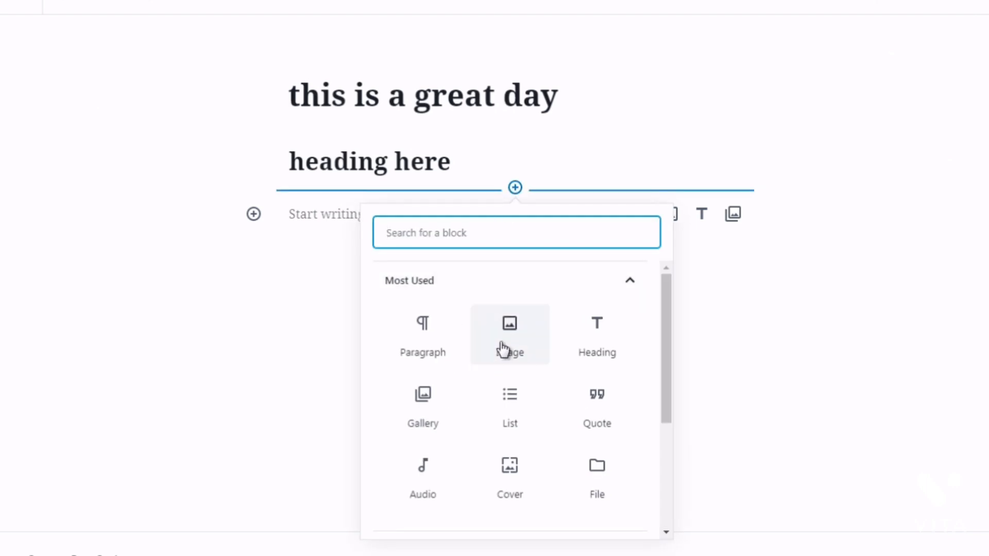
{"action": "left_click", "coordinate": [504, 419]}
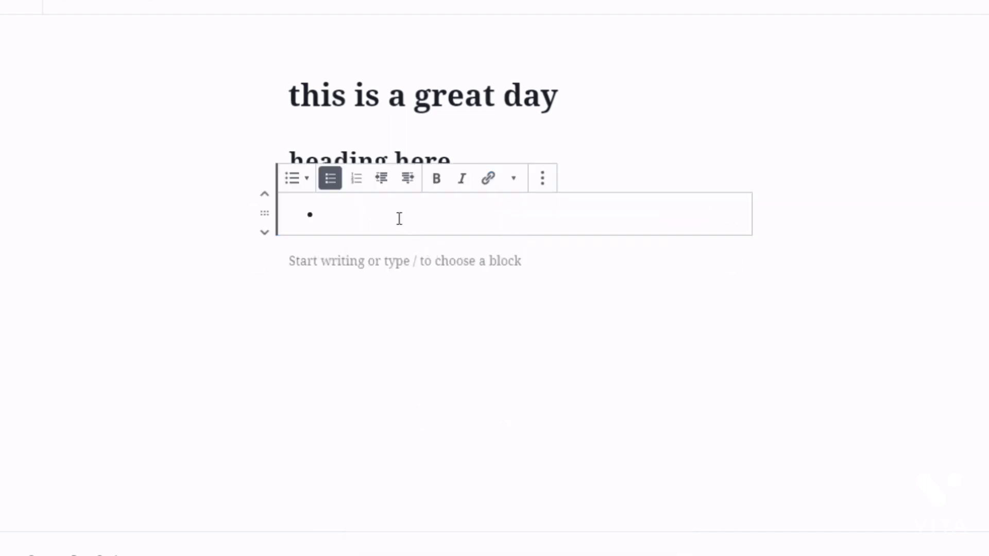
{"action": "type", "text": "1"}
{"action": "key", "text": "Return"}
{"action": "type", "text": "2"}
{"action": "key", "text": "Return"}
{"action": "type", "text": "3"}
{"action": "key", "text": "Return"}
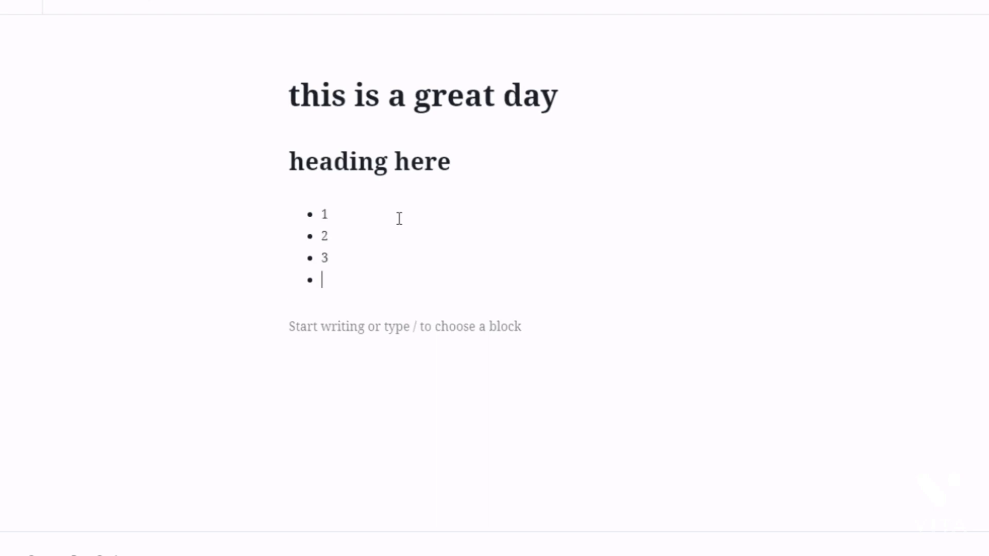
{"action": "type", "text": "4"}
{"action": "key", "text": "Return"}
{"action": "type", "text": "5"}
{"action": "key", "text": "Return"}
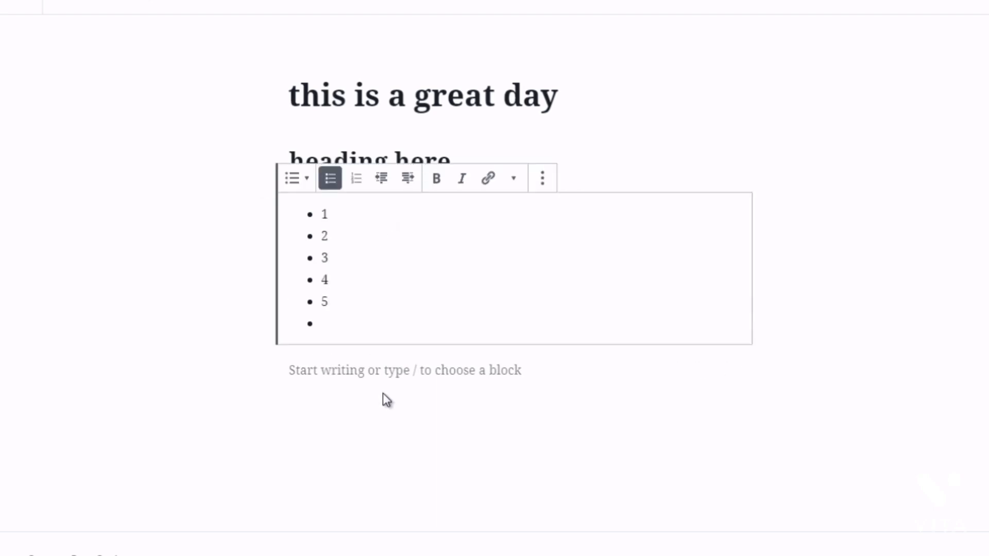
{"action": "left_click", "coordinate": [382, 394]}
Add a Quote block below the list containing the text "This is a quote".
{"action": "mouse_move", "coordinate": [434, 366]}
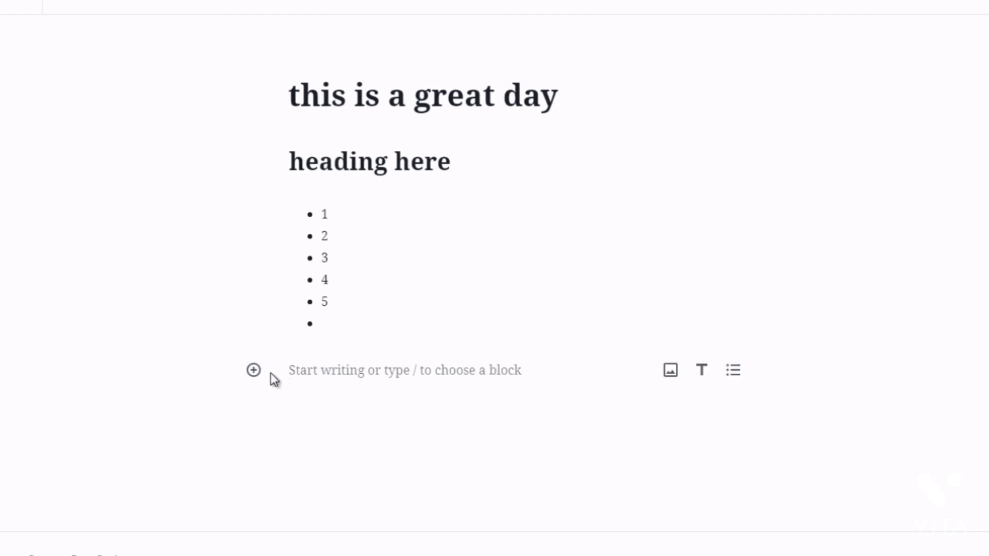
{"action": "left_click", "coordinate": [253, 371]}
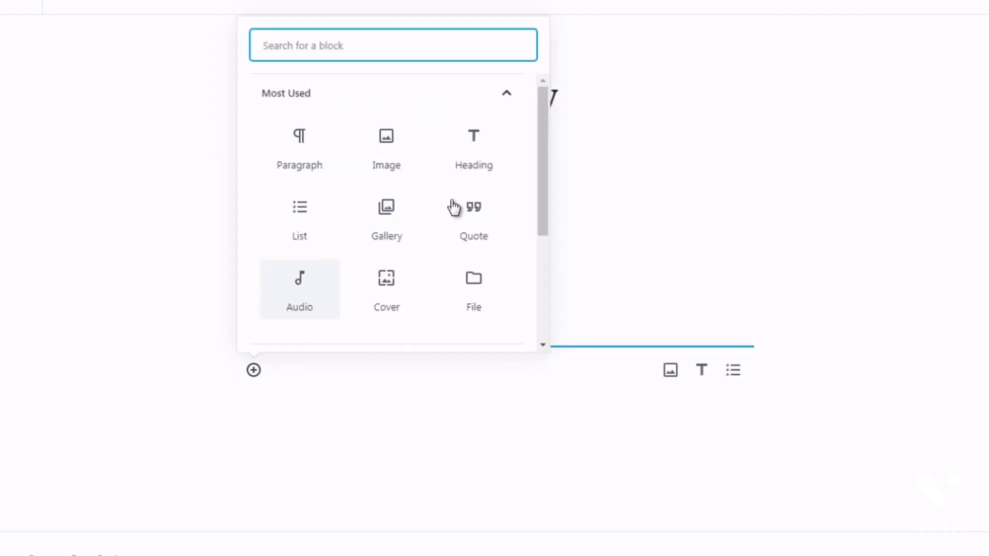
{"action": "left_click", "coordinate": [477, 218]}
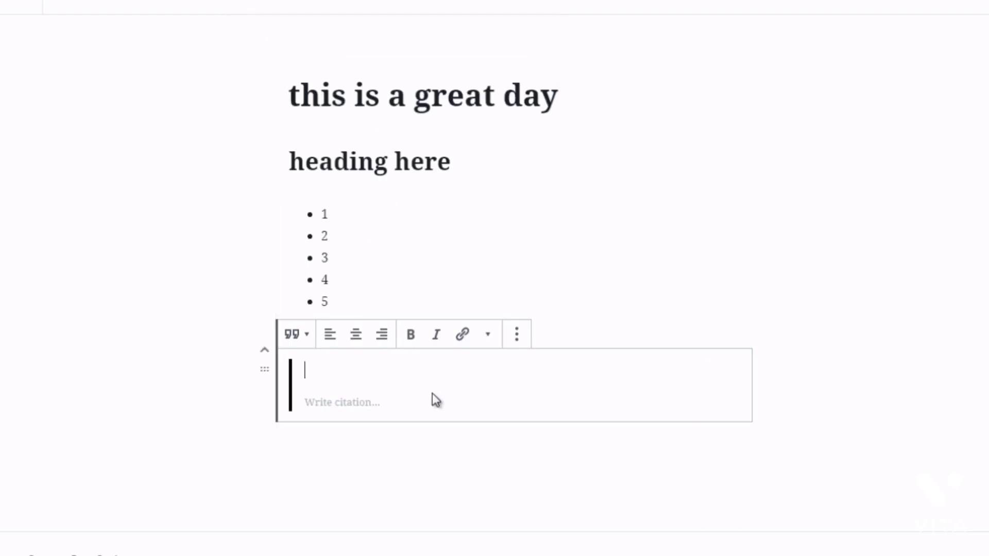
{"action": "type", "text": "This is a quote"}
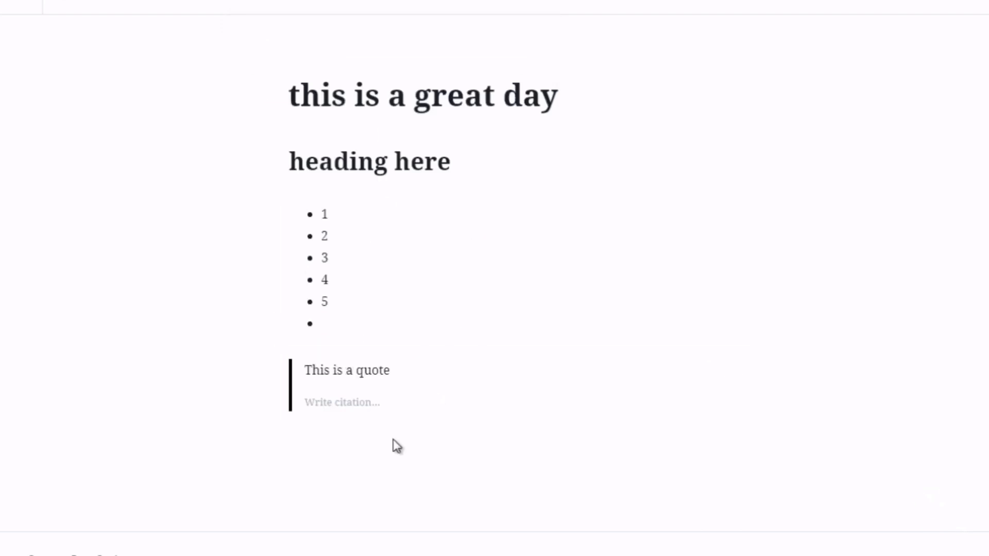
{"action": "key", "text": "Escape"}
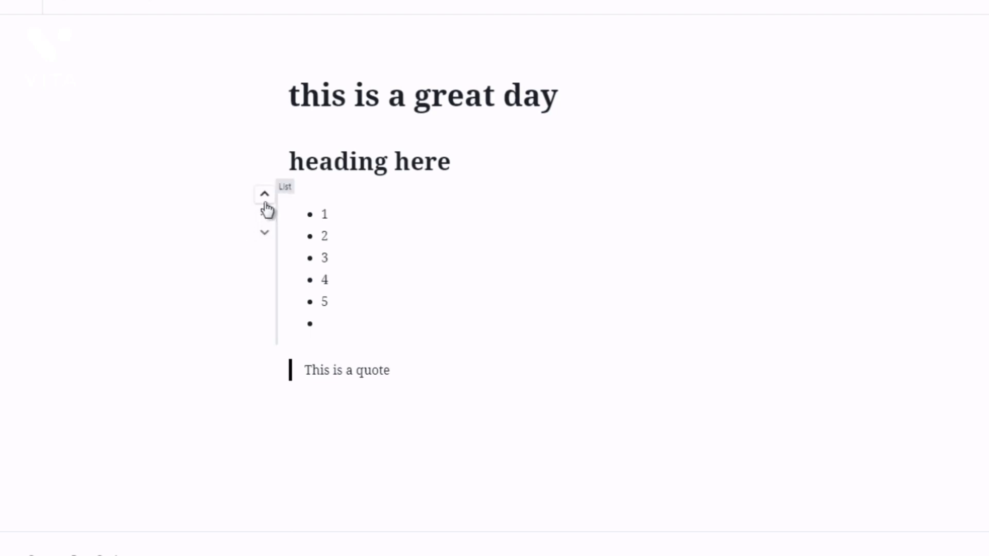
Move the list block one position down, and move the quote block back below it.
{"action": "left_click", "coordinate": [265, 236]}
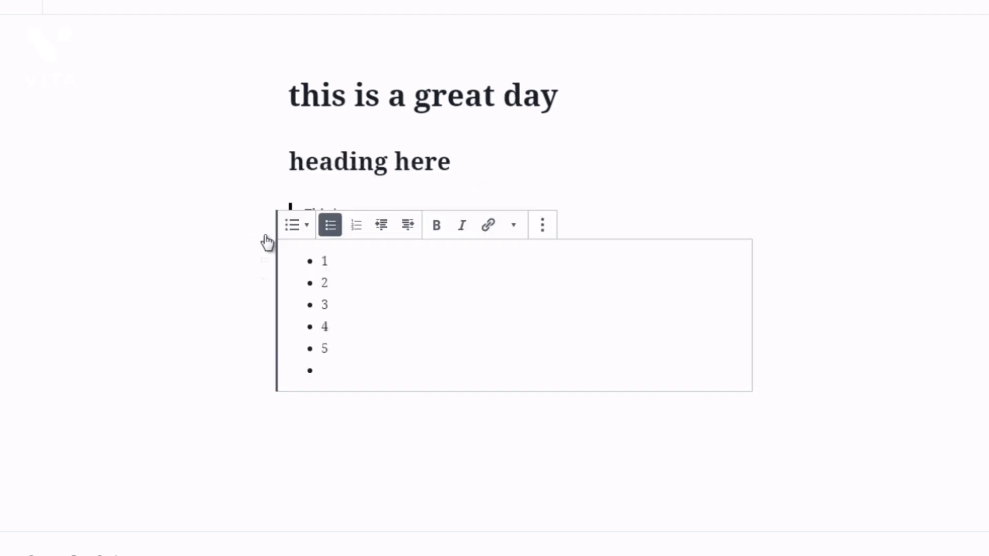
{"action": "left_click", "coordinate": [233, 278]}
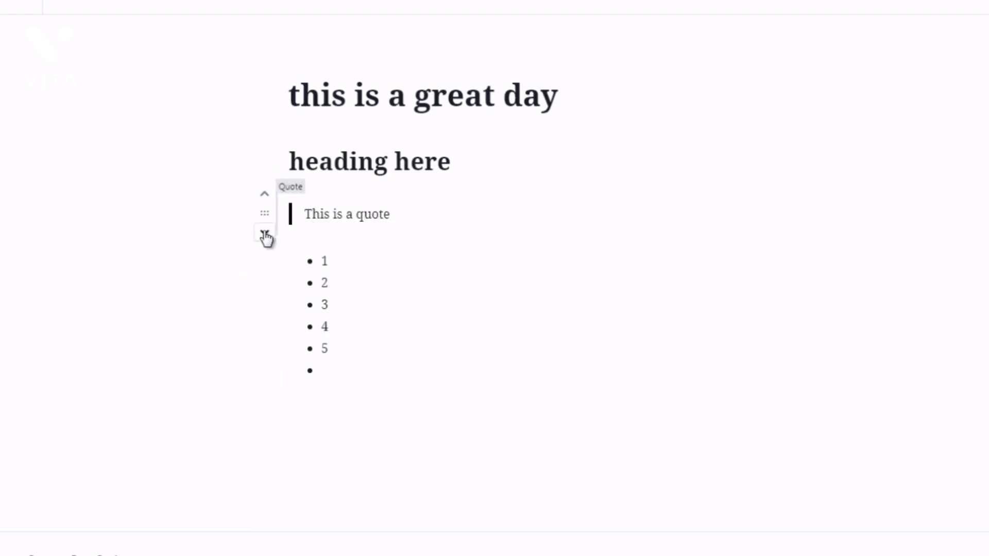
{"action": "left_click", "coordinate": [264, 236]}
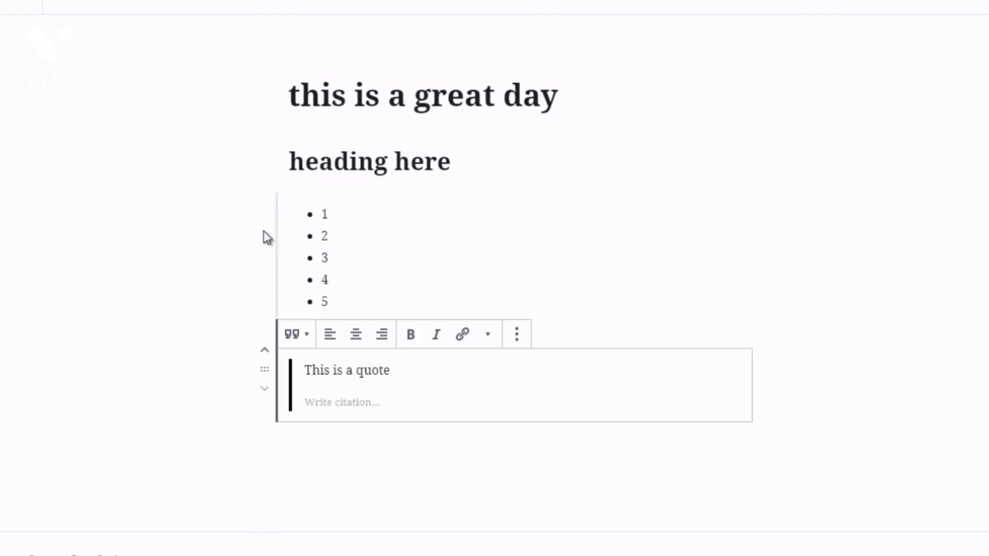
{"action": "left_click", "coordinate": [239, 270]}
Reposition the list block by its handle so that it sits below the quote.
{"action": "mouse_move", "coordinate": [265, 216]}
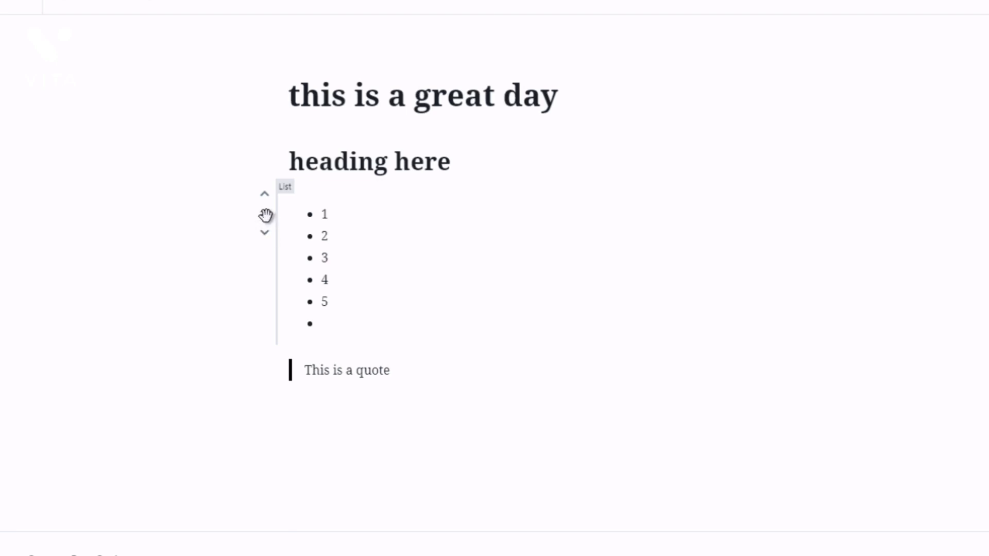
{"action": "left_click_drag", "start_coordinate": [266, 215], "coordinate": [286, 407]}
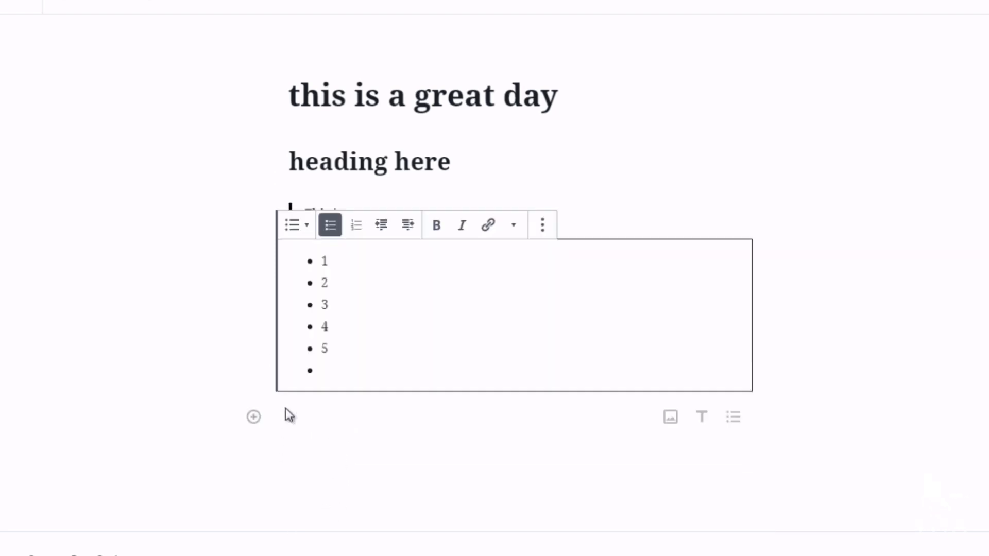
{"action": "left_click", "coordinate": [354, 220]}
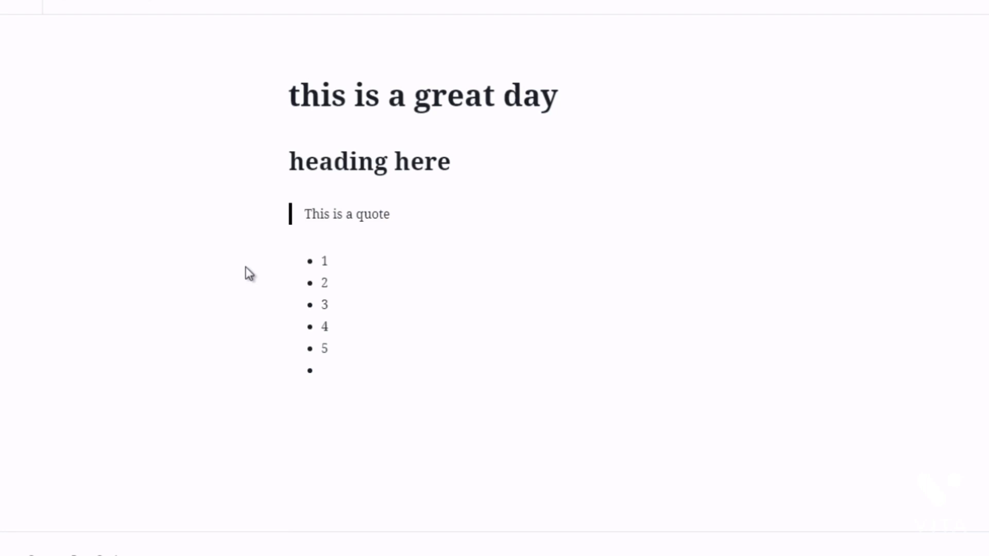
{"action": "mouse_move", "coordinate": [418, 238]}
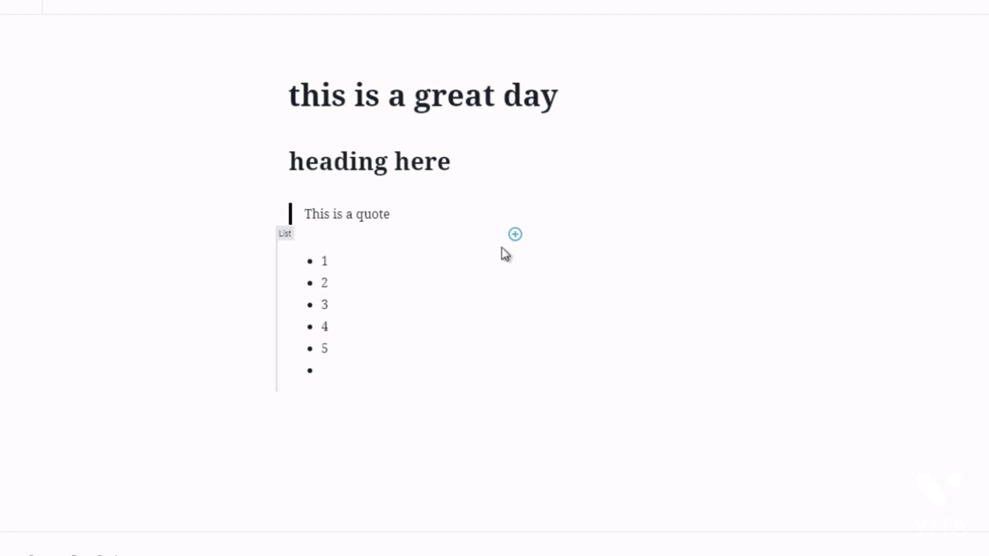
{"action": "left_click", "coordinate": [515, 237]}
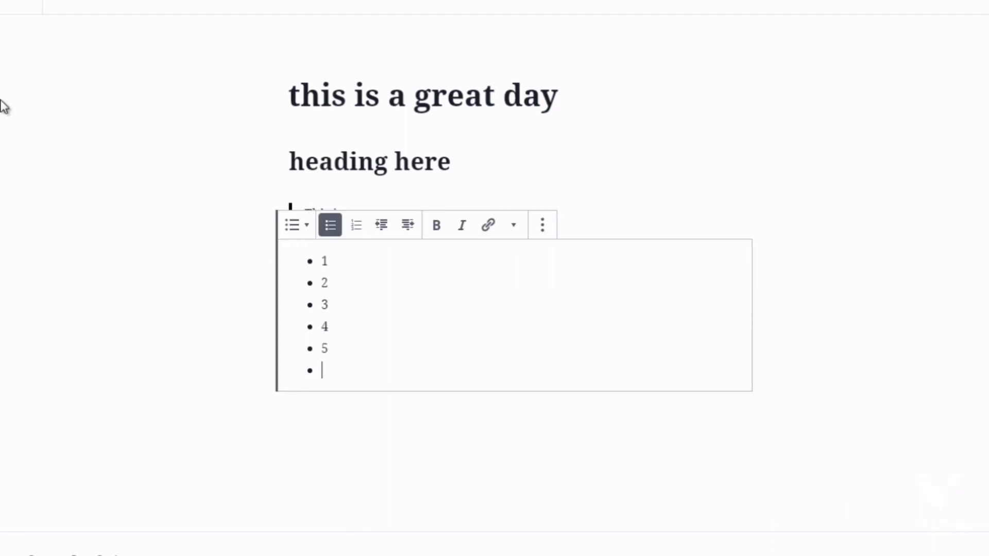
{"action": "left_click", "coordinate": [236, 282]}
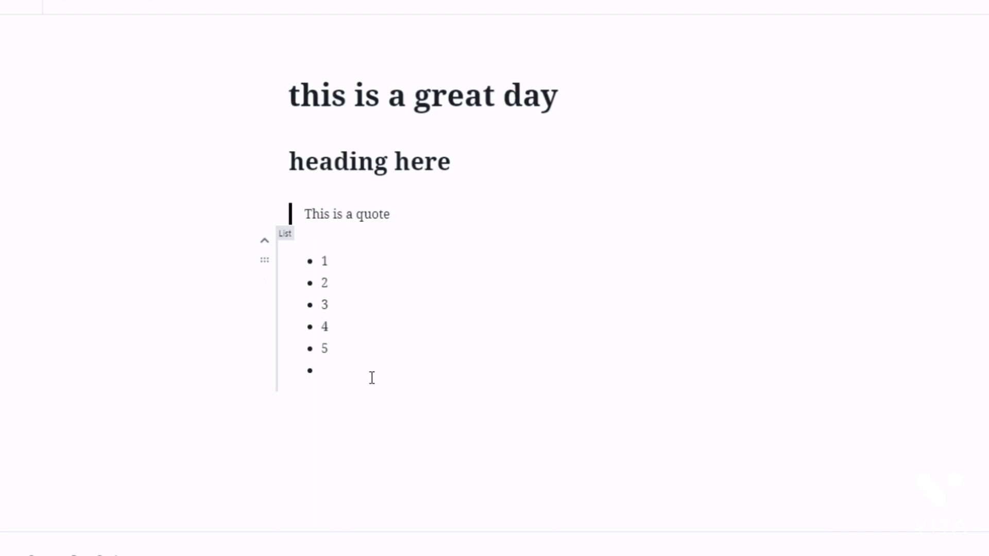
Add a Gallery block from the Common Blocks category below the list.
{"action": "left_click", "coordinate": [471, 407]}
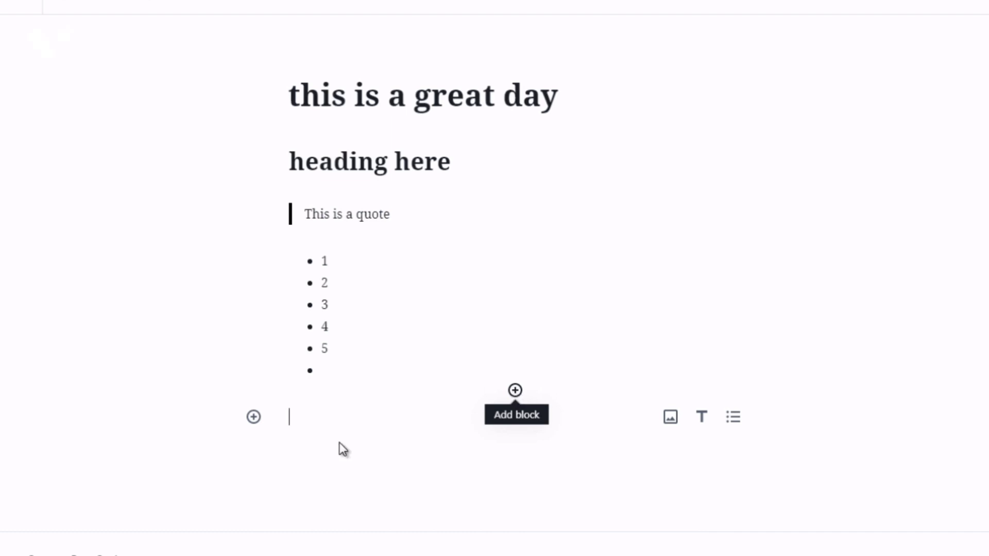
{"action": "left_click", "coordinate": [254, 418]}
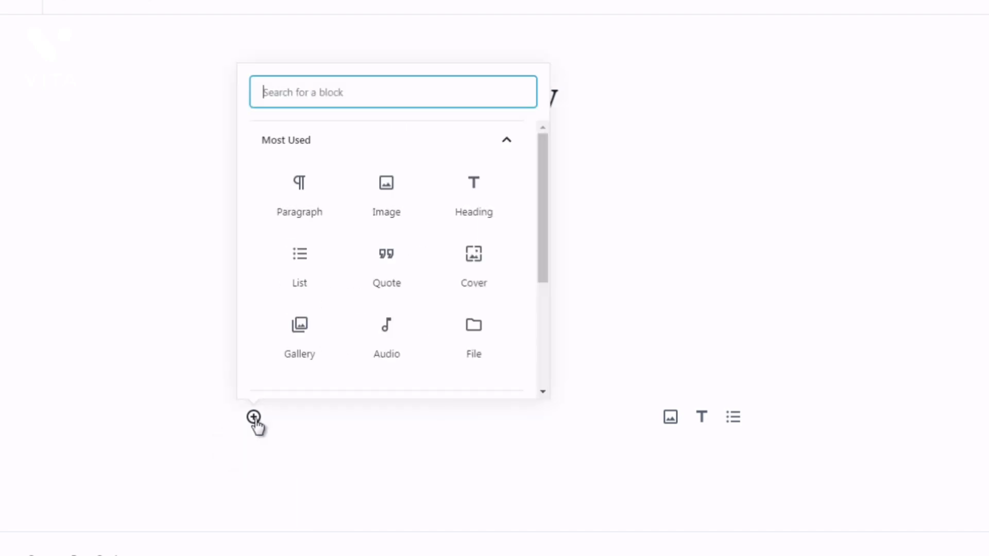
{"action": "left_click", "coordinate": [546, 261]}
{"action": "left_click_drag", "start_coordinate": [547, 281], "coordinate": [536, 350]}
{"action": "left_click", "coordinate": [488, 266]}
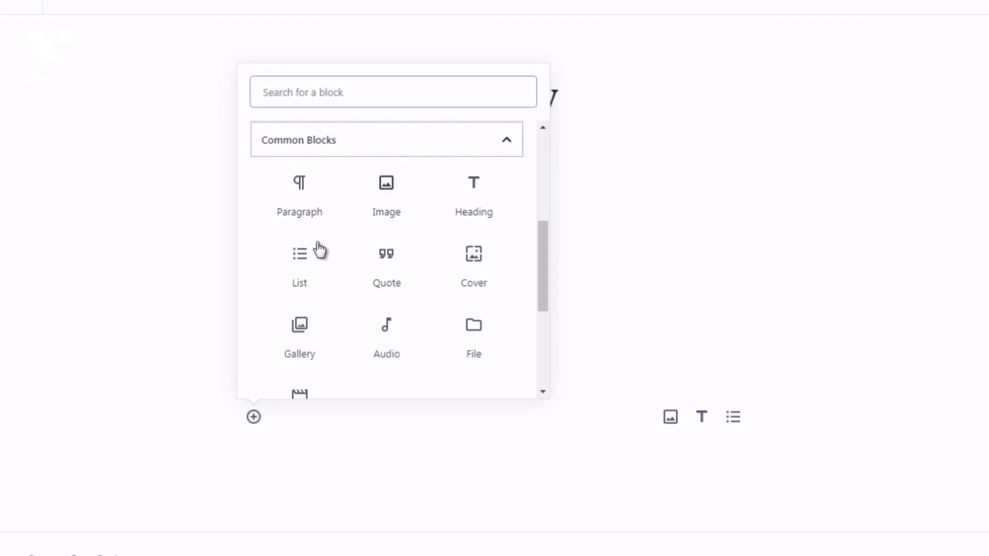
{"action": "left_click", "coordinate": [316, 347]}
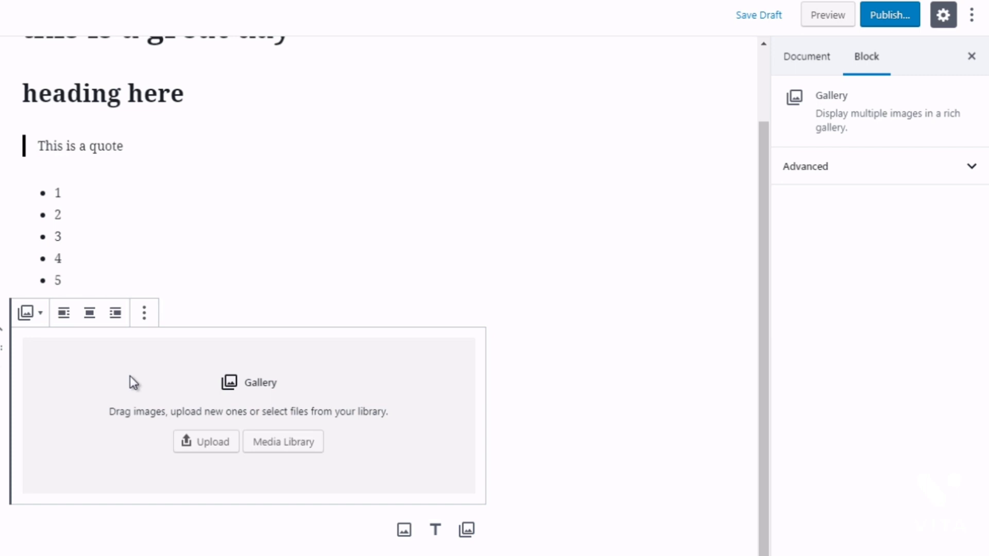
Check which block types the gallery block can be transformed into, and leave it as a gallery.
{"action": "left_click", "coordinate": [29, 320]}
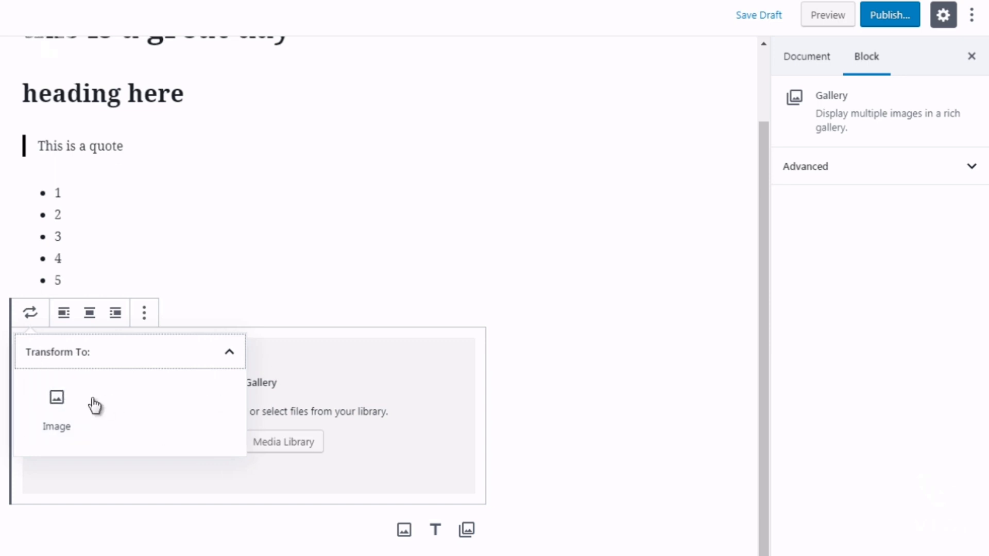
{"action": "left_click", "coordinate": [3, 407]}
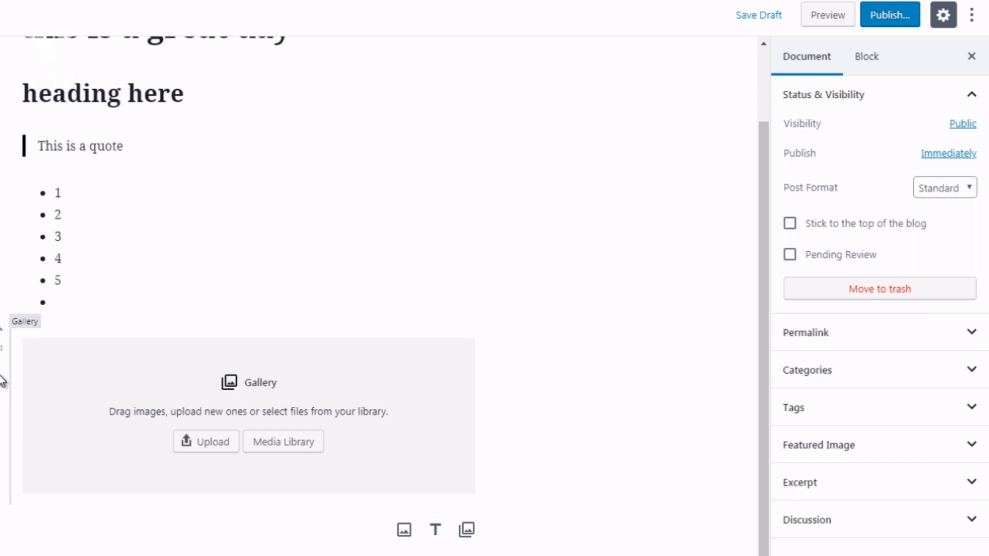
{"action": "left_click", "coordinate": [57, 372]}
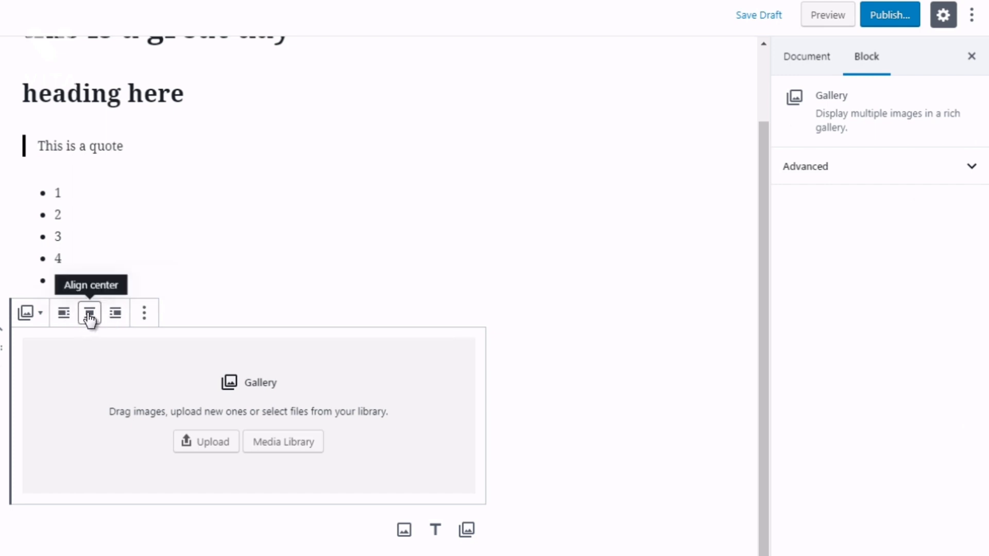
Hide the block settings using the gallery block's options, and show them again.
{"action": "left_click", "coordinate": [146, 316]}
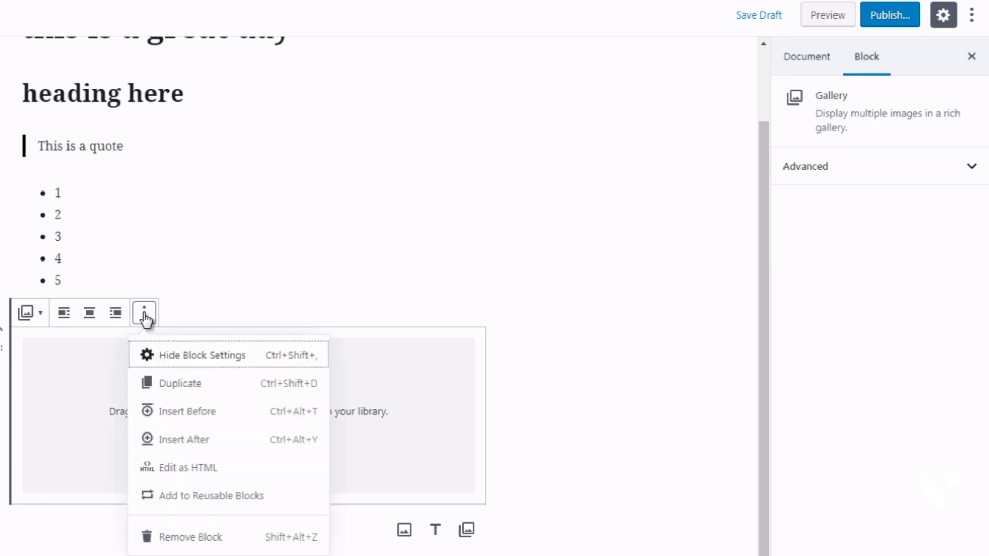
{"action": "left_click", "coordinate": [200, 368]}
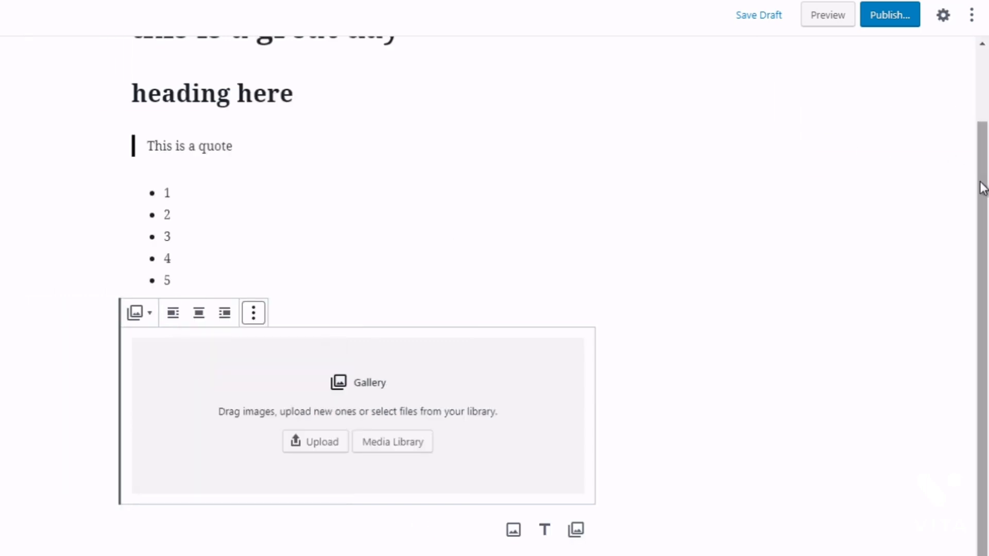
{"action": "left_click_drag", "start_coordinate": [985, 167], "coordinate": [983, 126]}
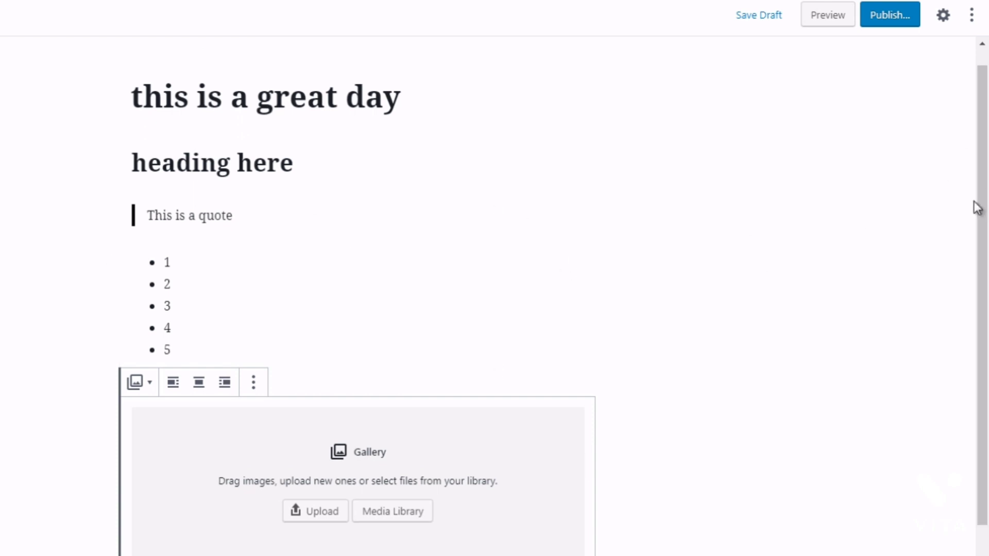
{"action": "left_click_drag", "start_coordinate": [988, 200], "coordinate": [988, 198]}
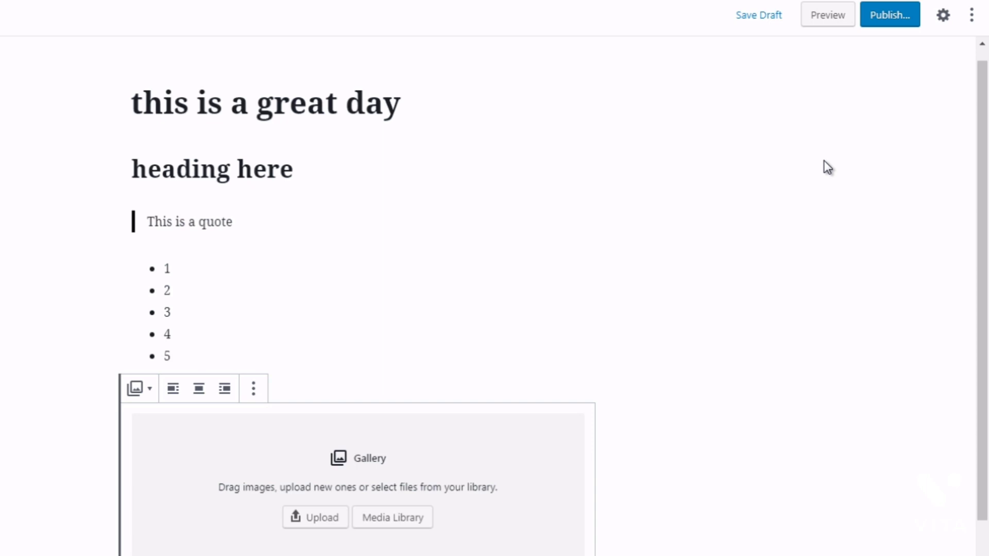
{"action": "left_click", "coordinate": [254, 395]}
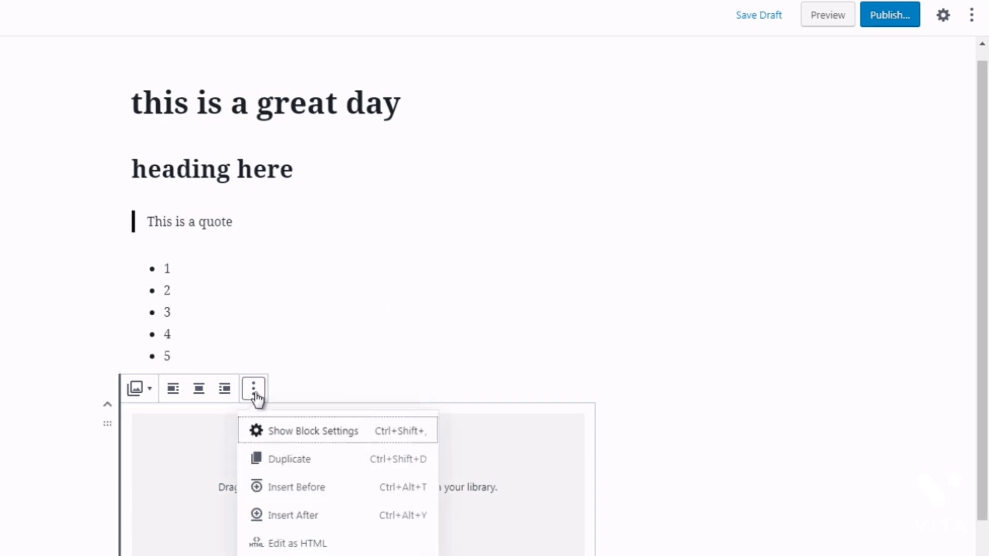
{"action": "left_click", "coordinate": [303, 436]}
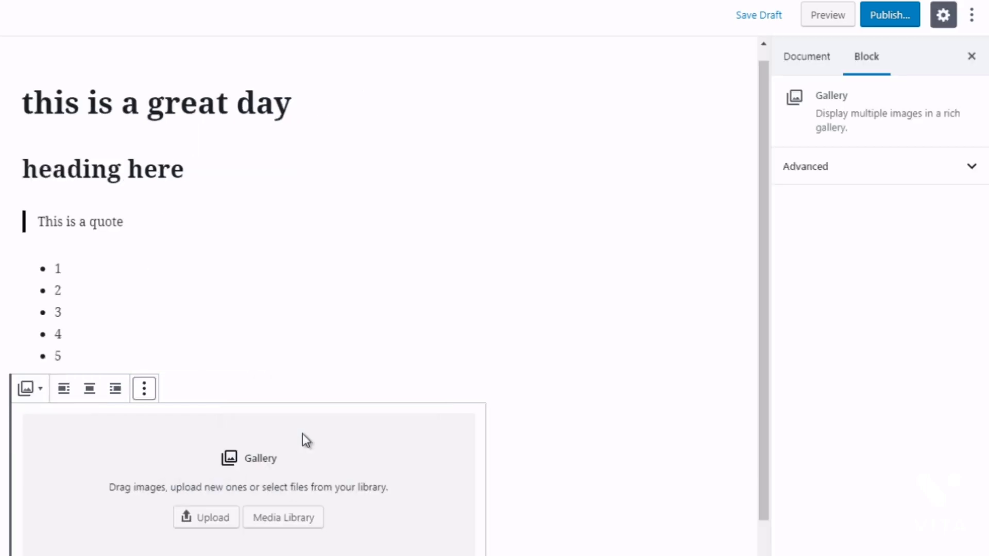
Duplicate the gallery block and remove the copy.
{"action": "left_click", "coordinate": [144, 394]}
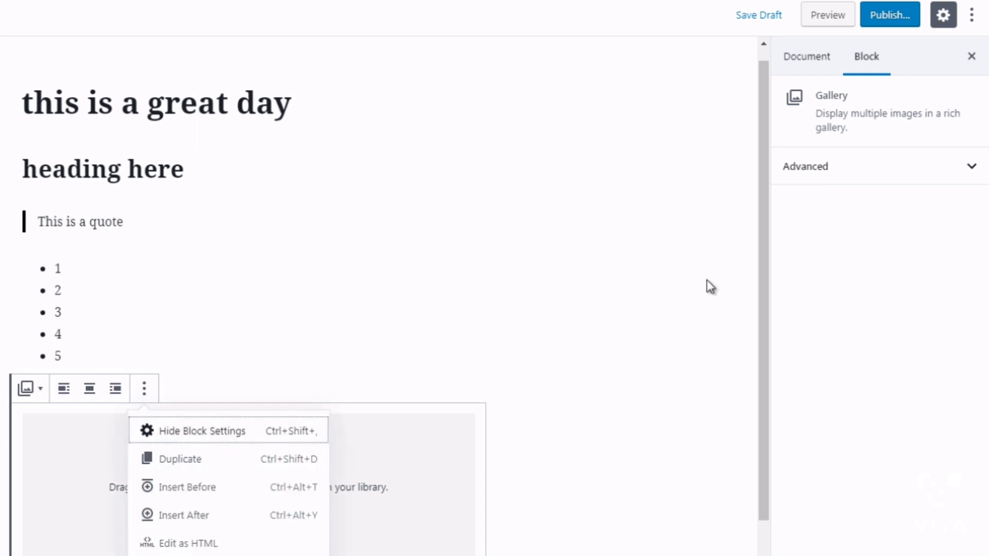
{"action": "scroll", "coordinate": [768, 323], "scroll_direction": "down", "scroll_amount": 1}
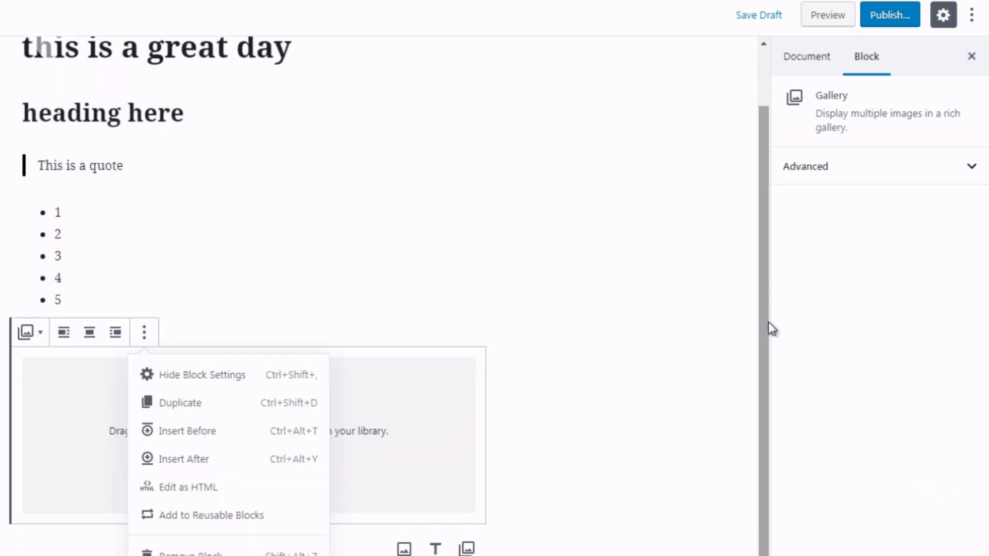
{"action": "left_click", "coordinate": [546, 340]}
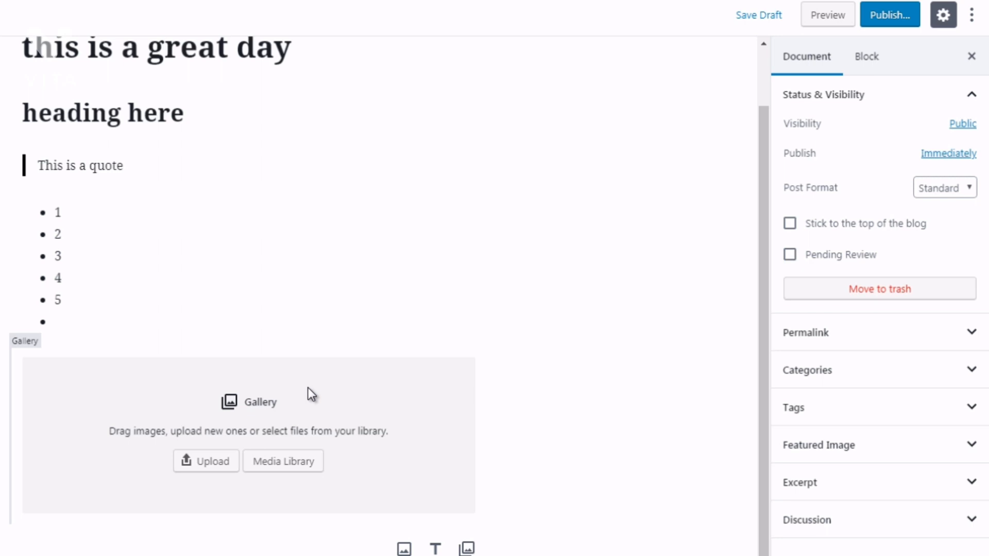
{"action": "left_click", "coordinate": [122, 376]}
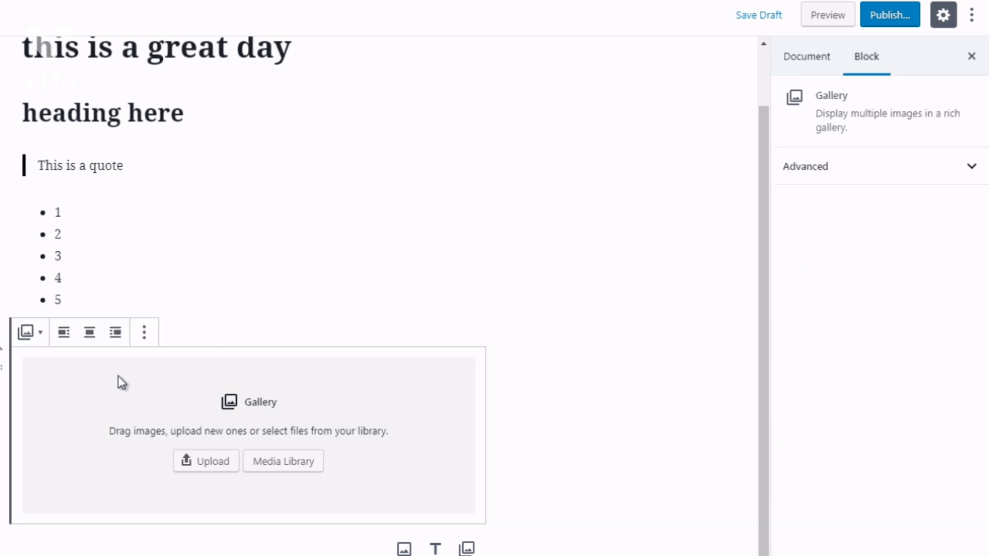
{"action": "left_click", "coordinate": [144, 334]}
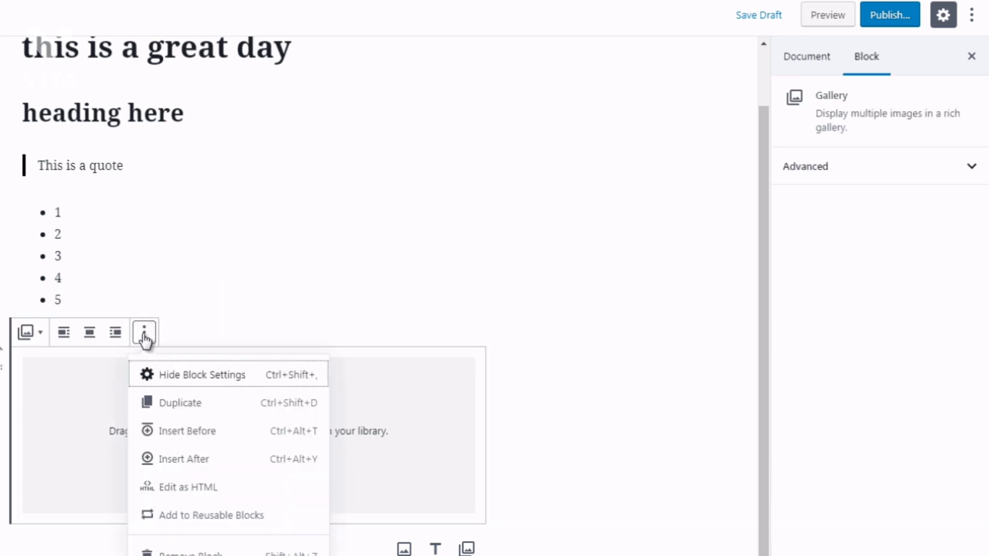
{"action": "left_click", "coordinate": [201, 404]}
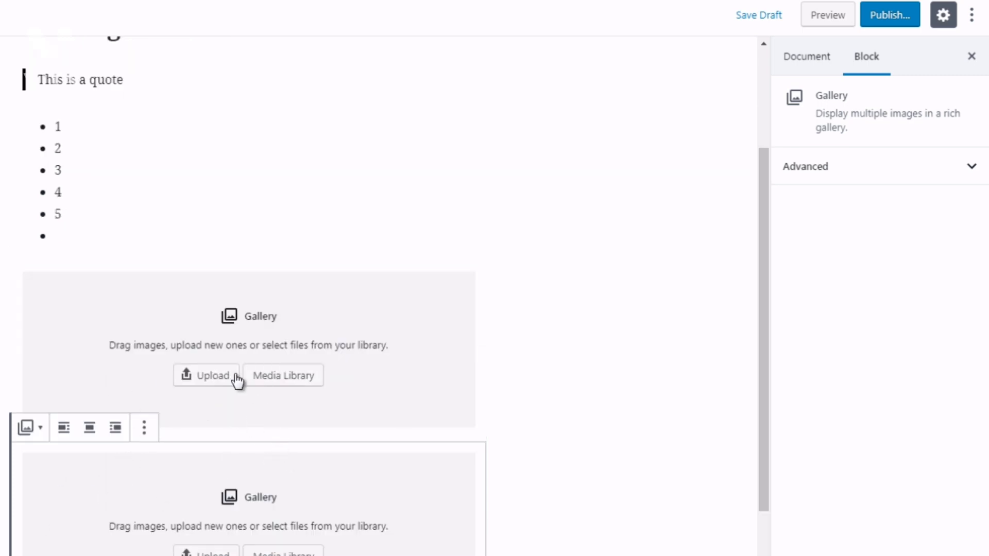
{"action": "left_click", "coordinate": [148, 436]}
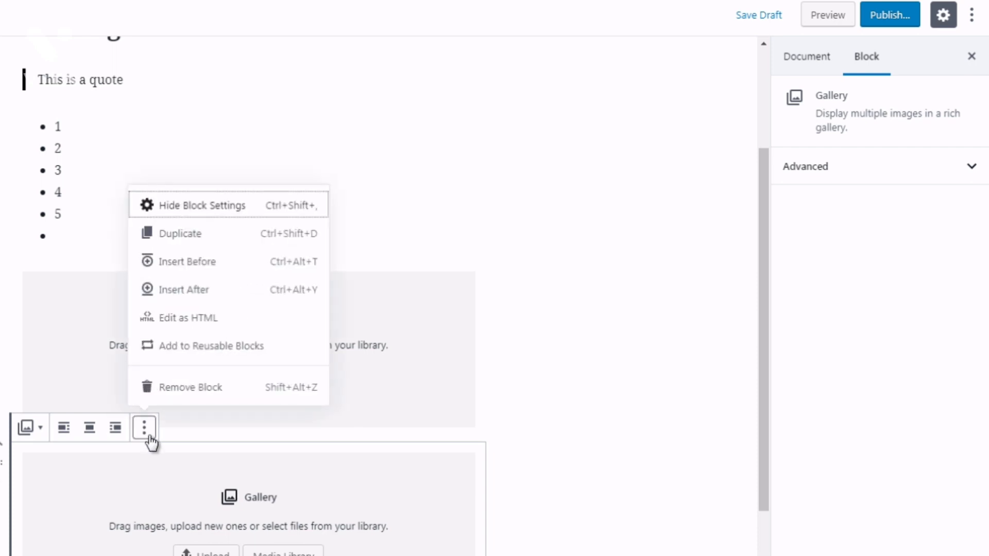
{"action": "left_click", "coordinate": [188, 388]}
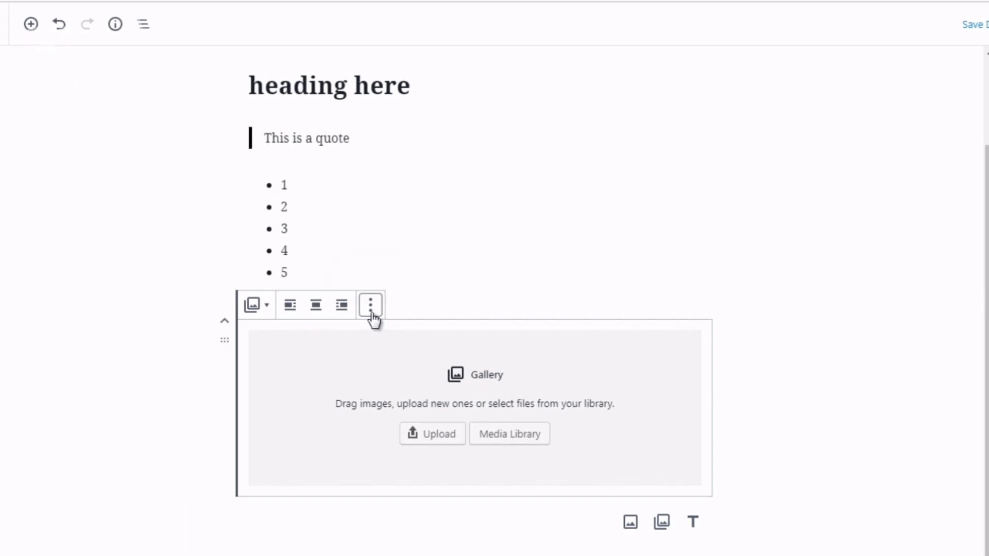
Insert an empty block before the gallery, directly below the list.
{"action": "left_click", "coordinate": [144, 249]}
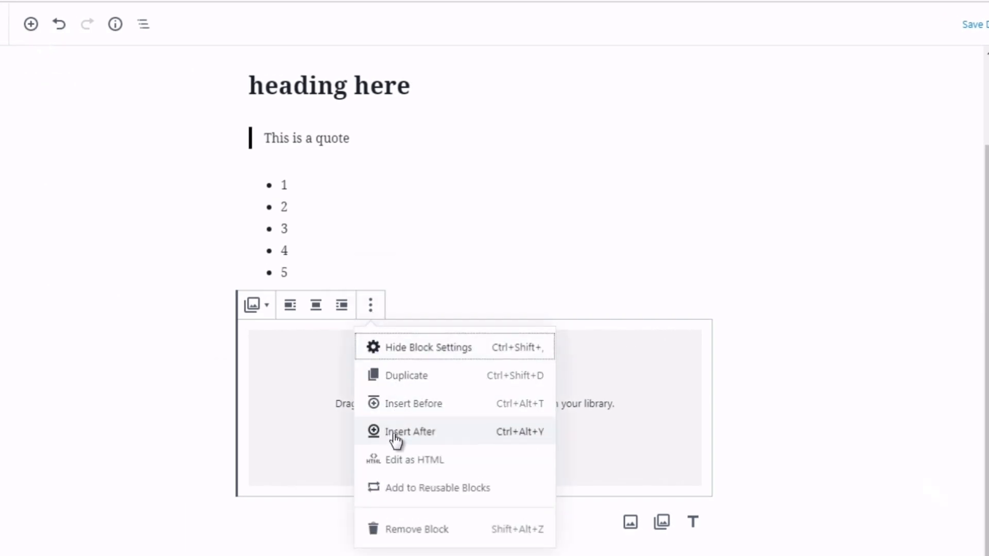
{"action": "left_click", "coordinate": [395, 407]}
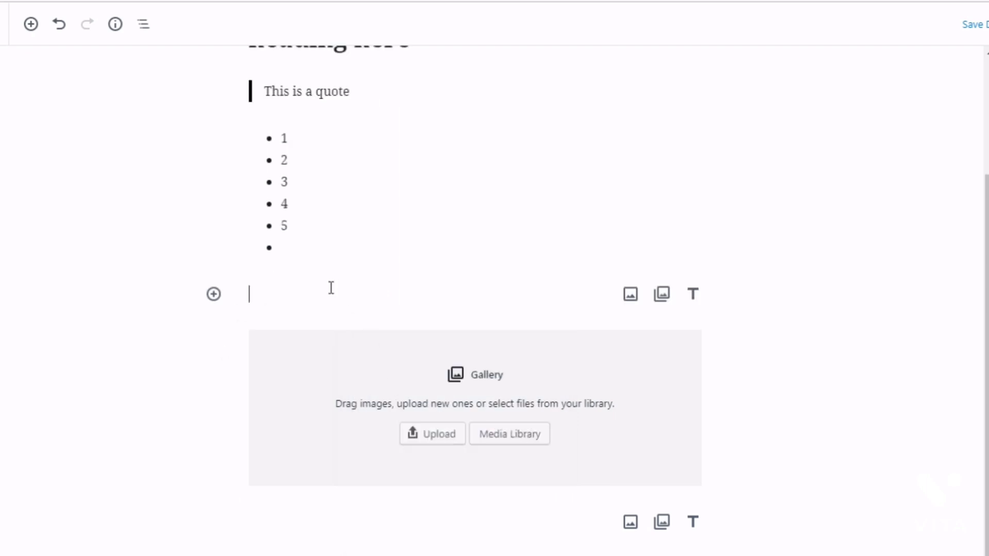
{"action": "left_click", "coordinate": [152, 405]}
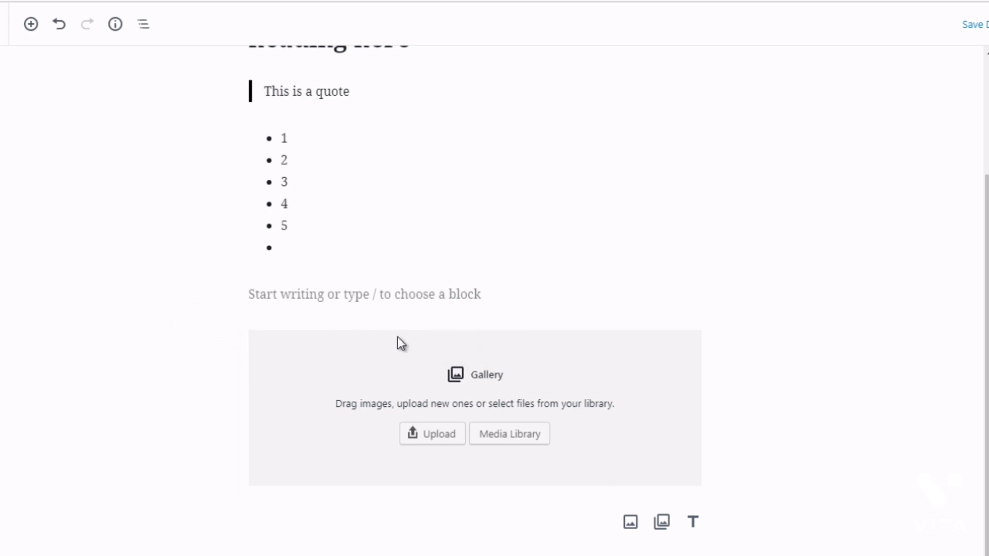
{"action": "left_click", "coordinate": [359, 350]}
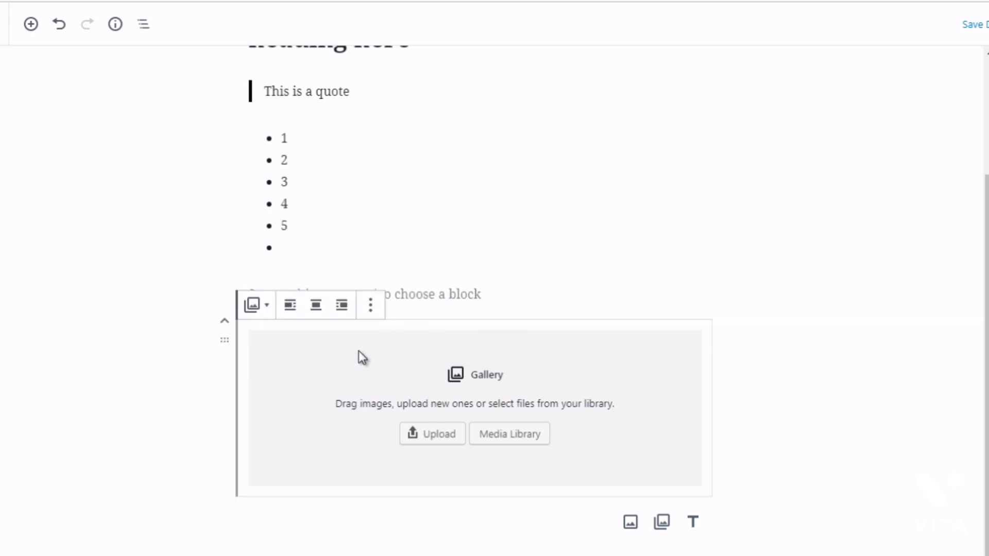
{"action": "left_click", "coordinate": [370, 306]}
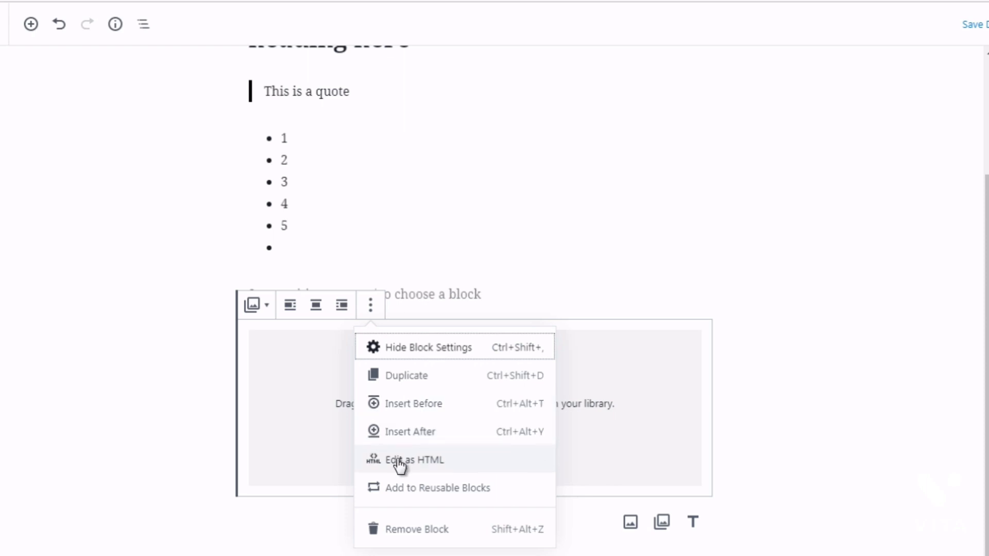
{"action": "left_click", "coordinate": [166, 304]}
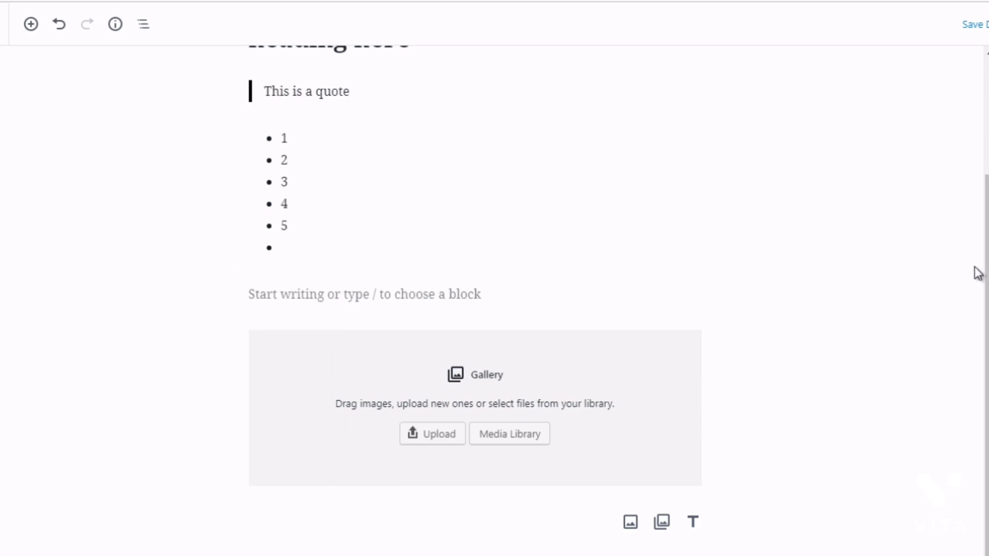
{"action": "scroll", "coordinate": [495, 309], "scroll_direction": "up", "scroll_amount": 1}
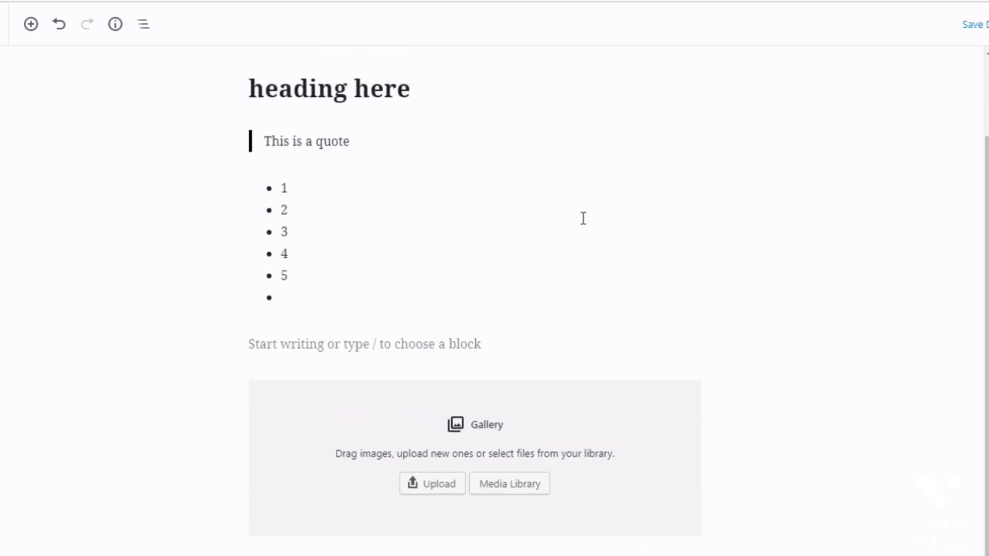
{"action": "left_click", "coordinate": [320, 247]}
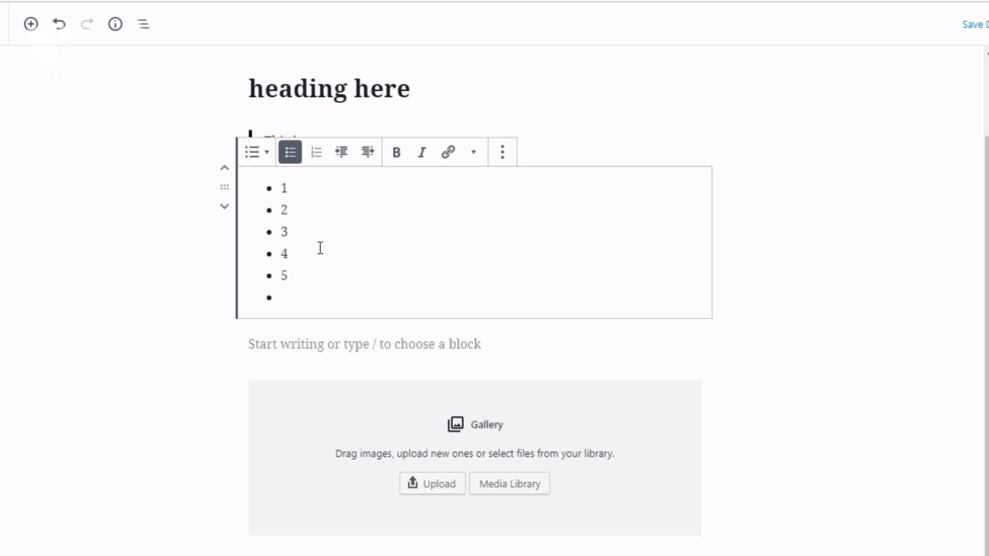
{"action": "left_click", "coordinate": [199, 320]}
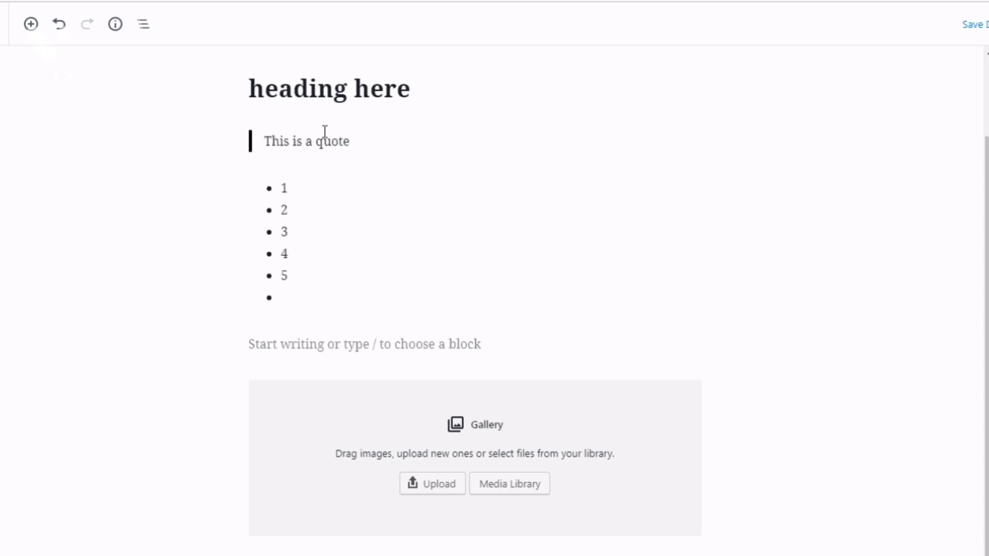
{"action": "left_click", "coordinate": [317, 144]}
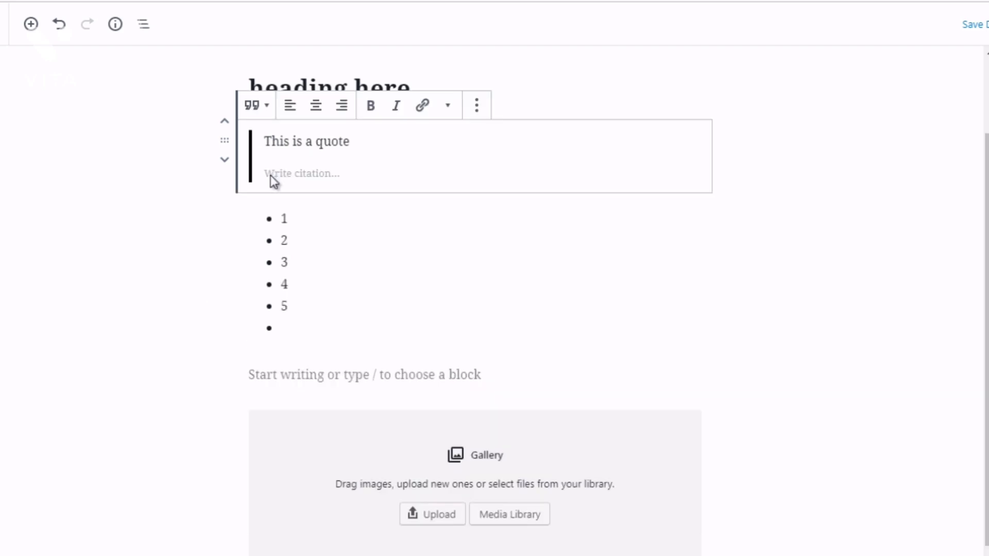
{"action": "left_click", "coordinate": [182, 261]}
Insert a Paragraph block between the quote and the list containing the text "this is a paragraph".
{"action": "mouse_move", "coordinate": [402, 159]}
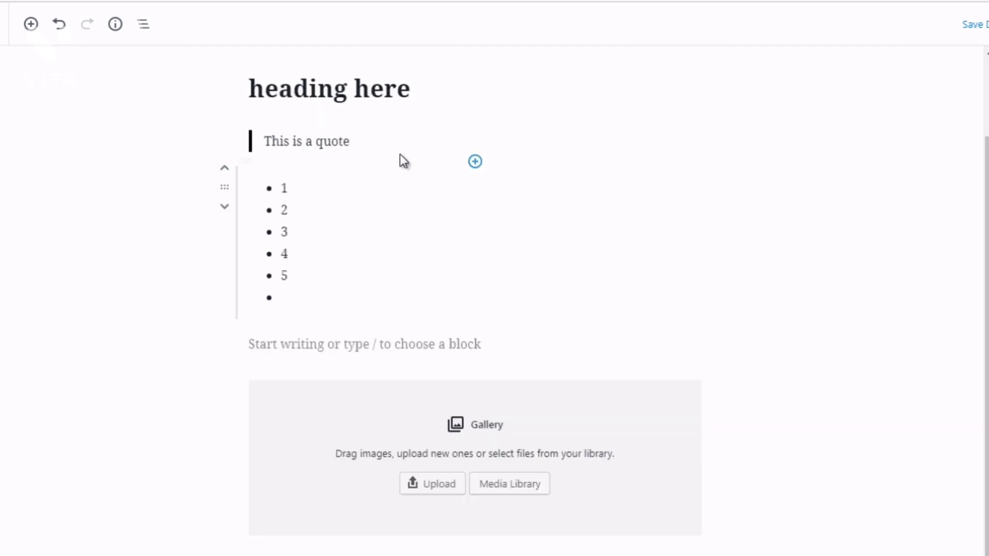
{"action": "left_click", "coordinate": [475, 163]}
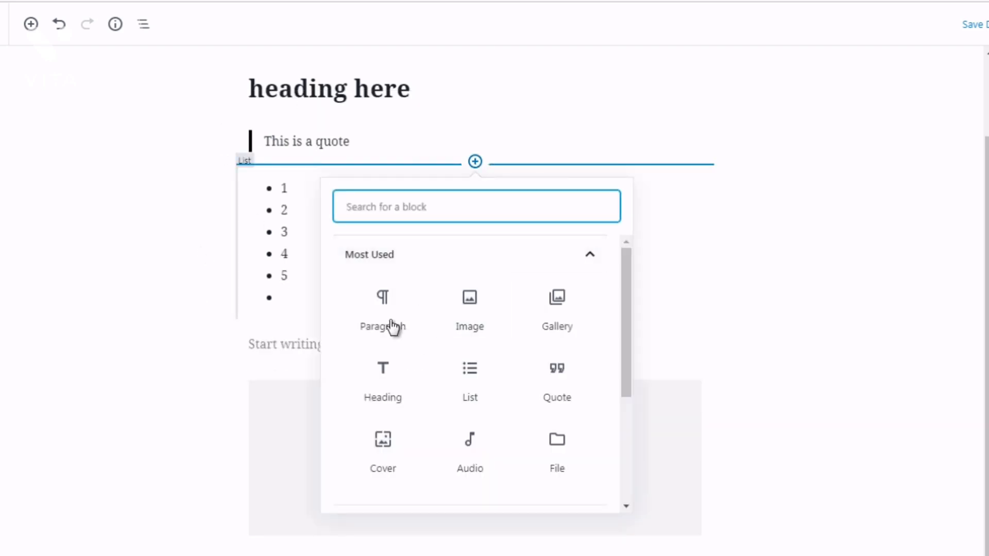
{"action": "left_click", "coordinate": [382, 309]}
{"action": "left_click", "coordinate": [380, 304]}
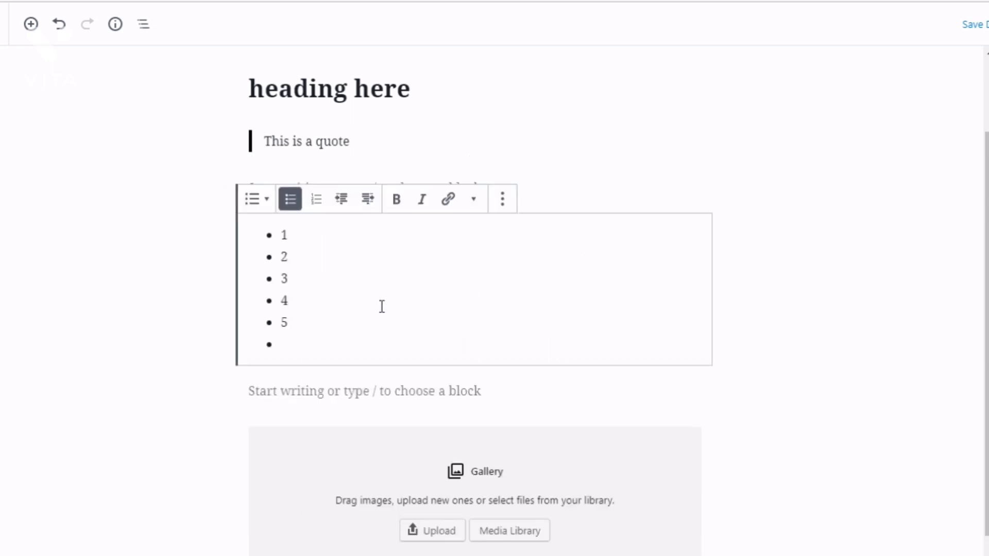
{"action": "left_click", "coordinate": [299, 188]}
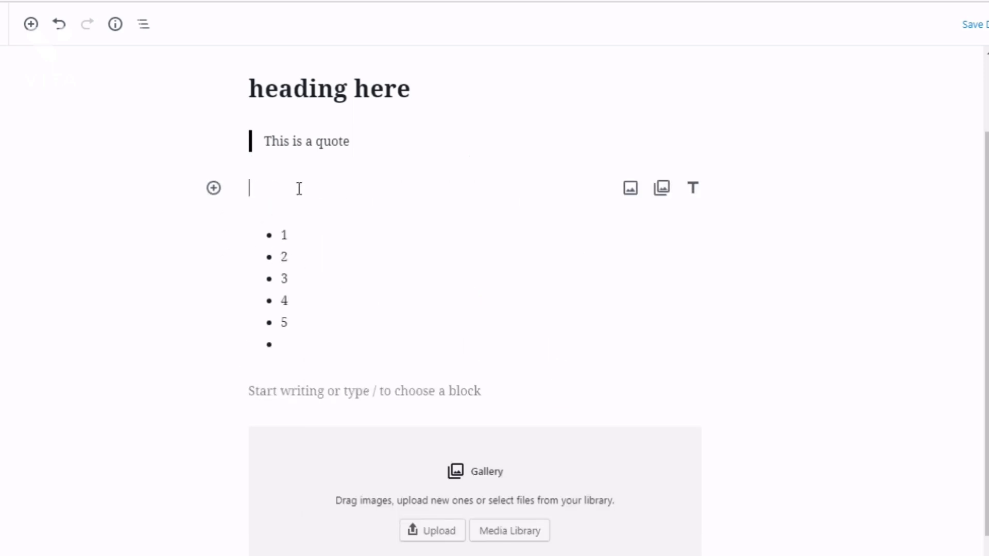
{"action": "type", "text": "this is a "}
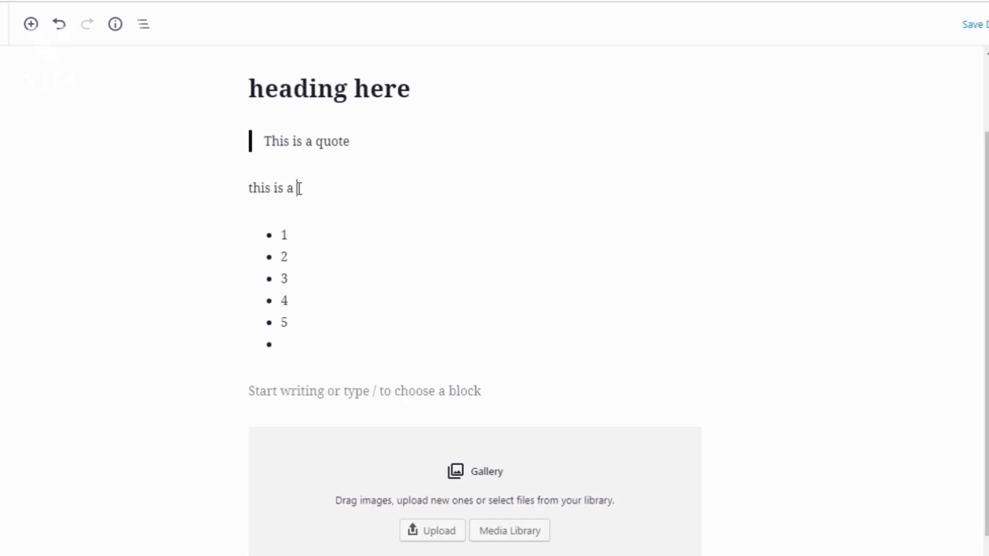
{"action": "type", "text": "paragraph"}
{"action": "left_click", "coordinate": [202, 229]}
Switch the paragraph block below the quote to HTML editing.
{"action": "left_click", "coordinate": [274, 190]}
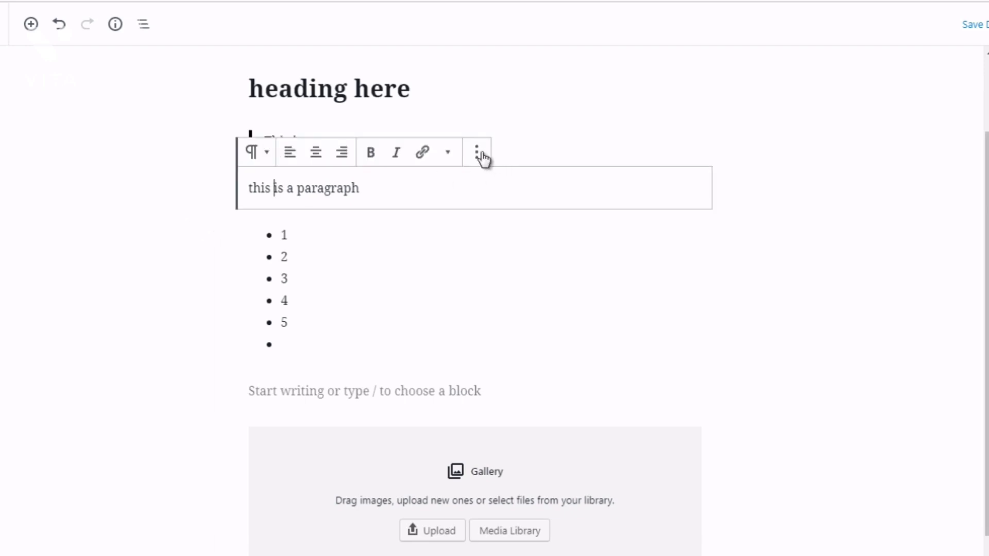
{"action": "left_click", "coordinate": [481, 156]}
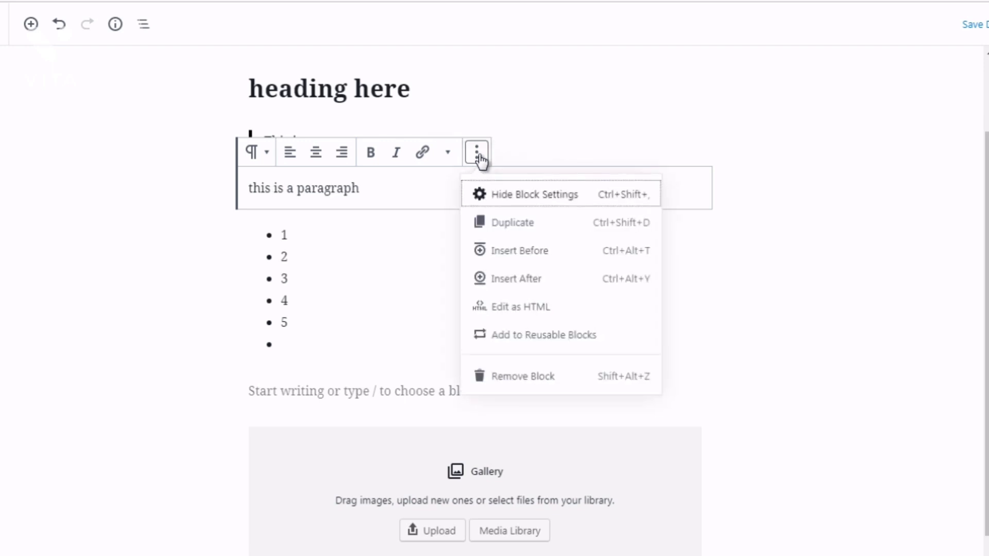
{"action": "left_click", "coordinate": [510, 309]}
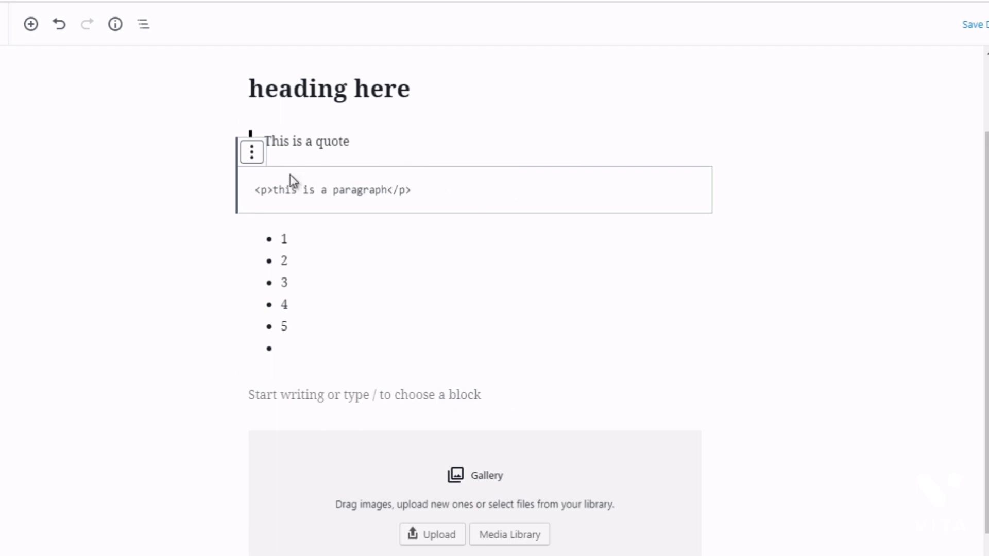
Convert the paragraph below the quote into a reusable block named "Template1" and save it.
{"action": "left_click", "coordinate": [256, 160]}
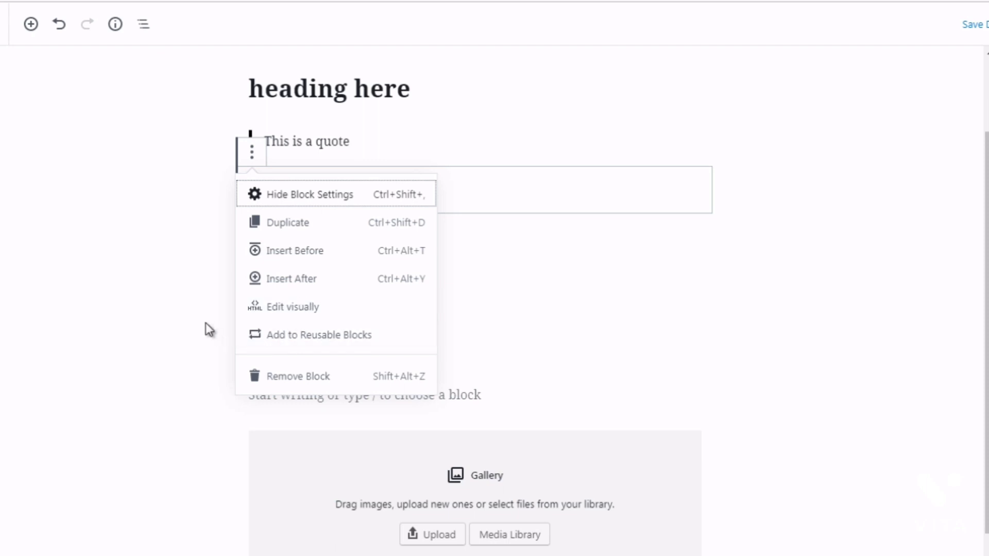
{"action": "left_click", "coordinate": [269, 336]}
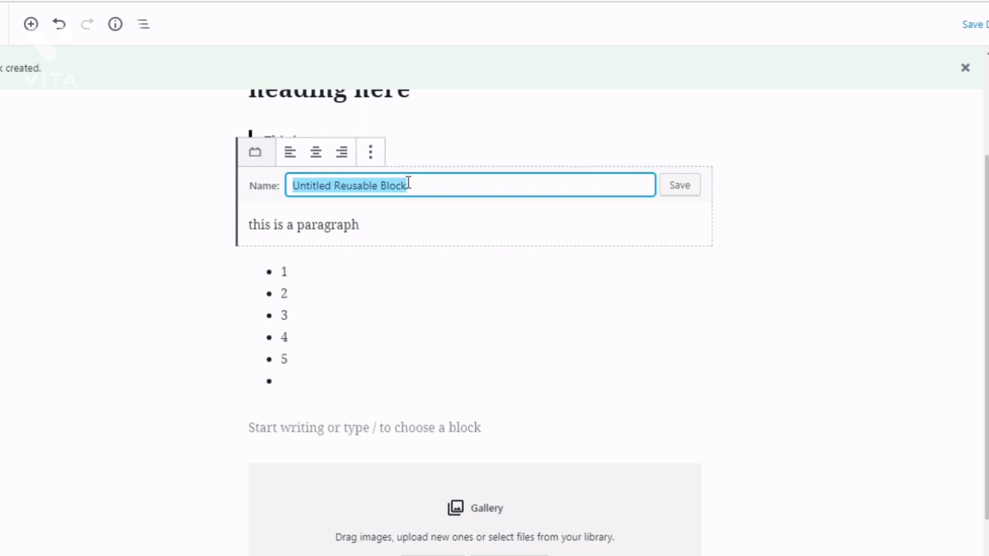
{"action": "type", "text": "Template1"}
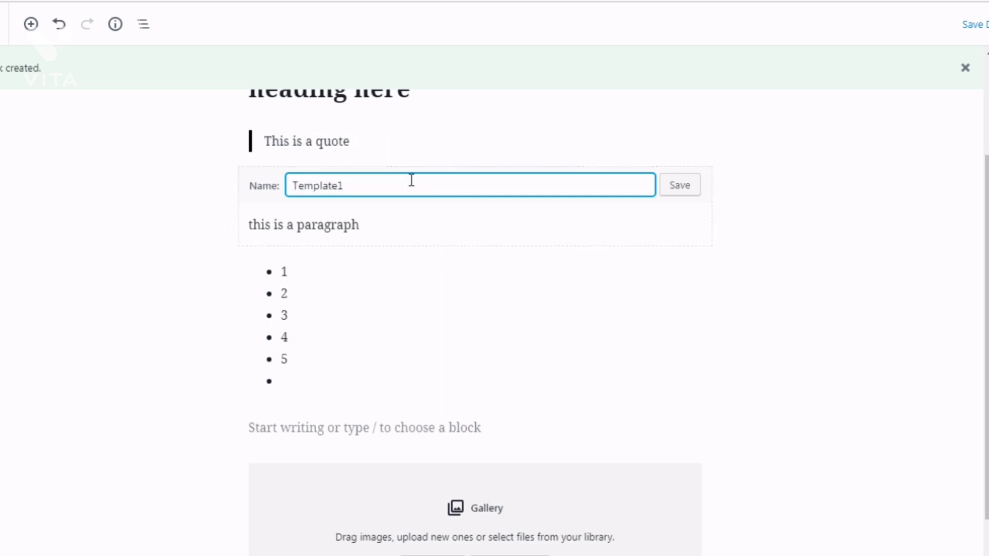
{"action": "left_click", "coordinate": [677, 185]}
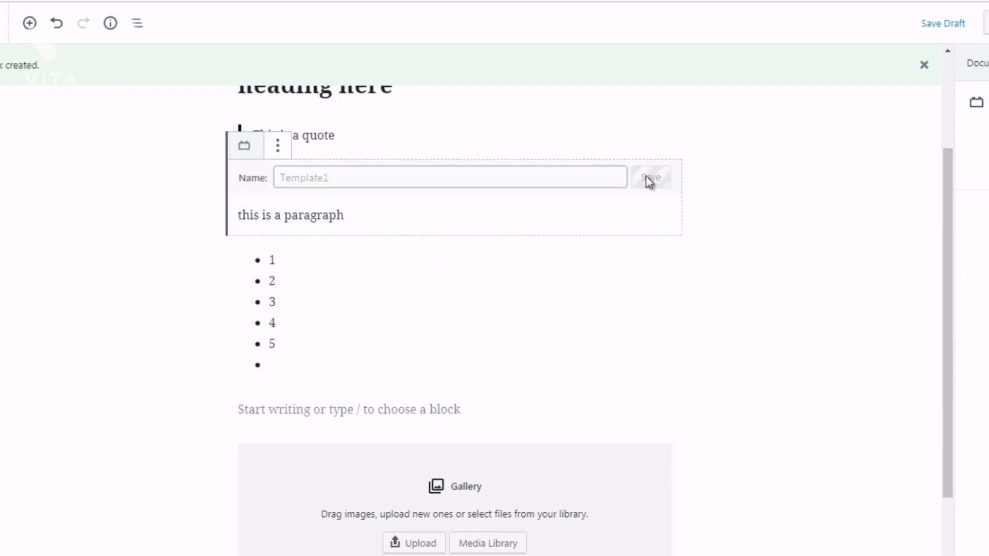
{"action": "left_click", "coordinate": [146, 202]}
Insert the reusable block Template1 between the existing reusable paragraph and the list.
{"action": "mouse_move", "coordinate": [409, 212]}
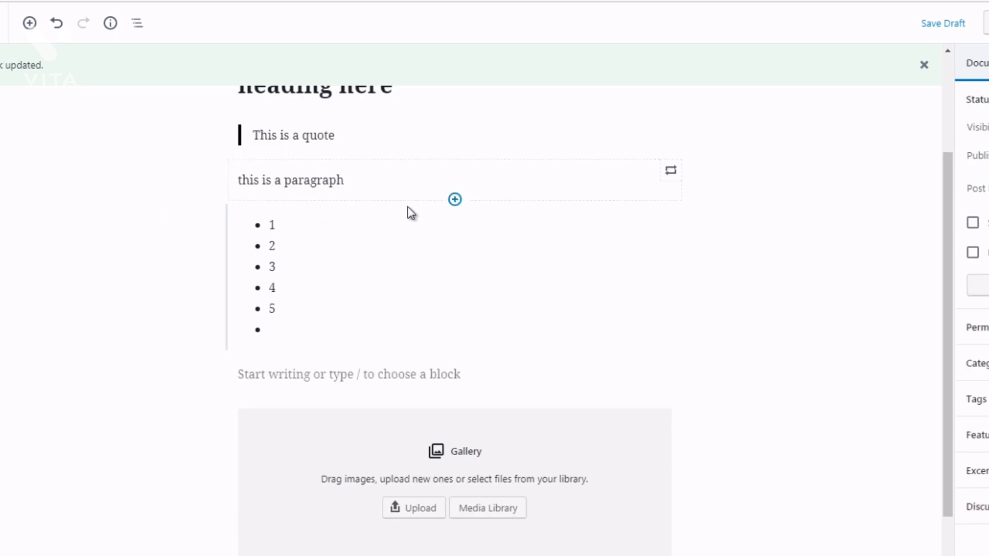
{"action": "left_click", "coordinate": [455, 199]}
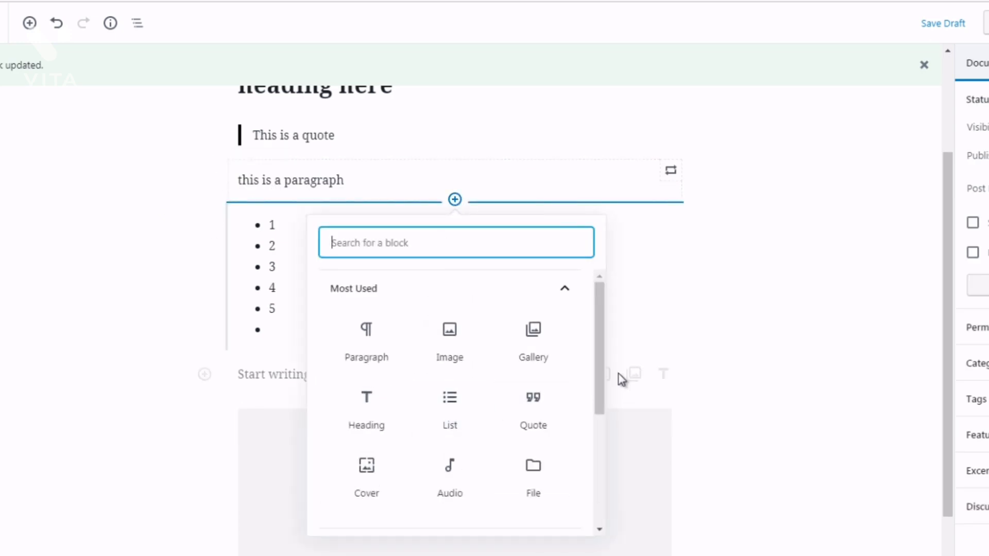
{"action": "left_click_drag", "start_coordinate": [598, 368], "coordinate": [595, 499]}
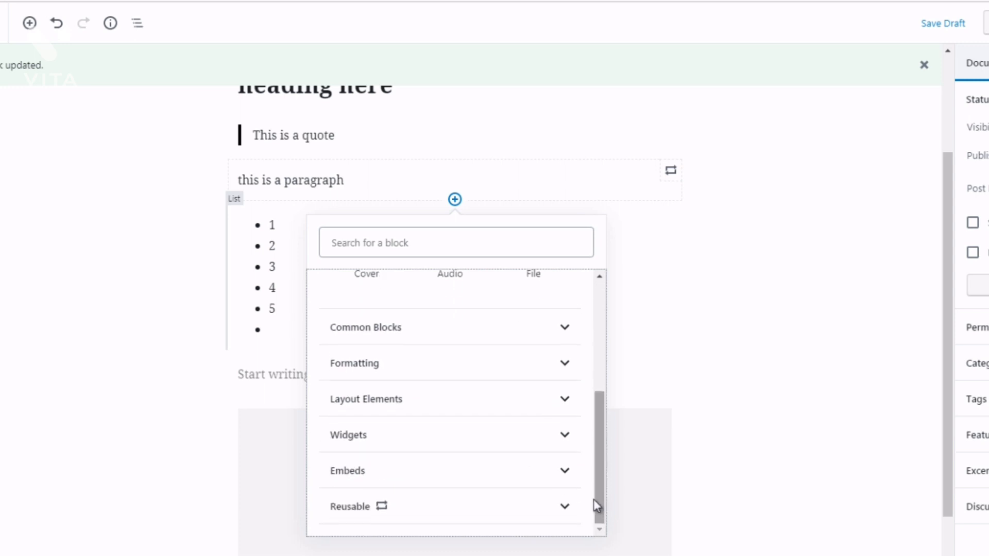
{"action": "left_click", "coordinate": [547, 512]}
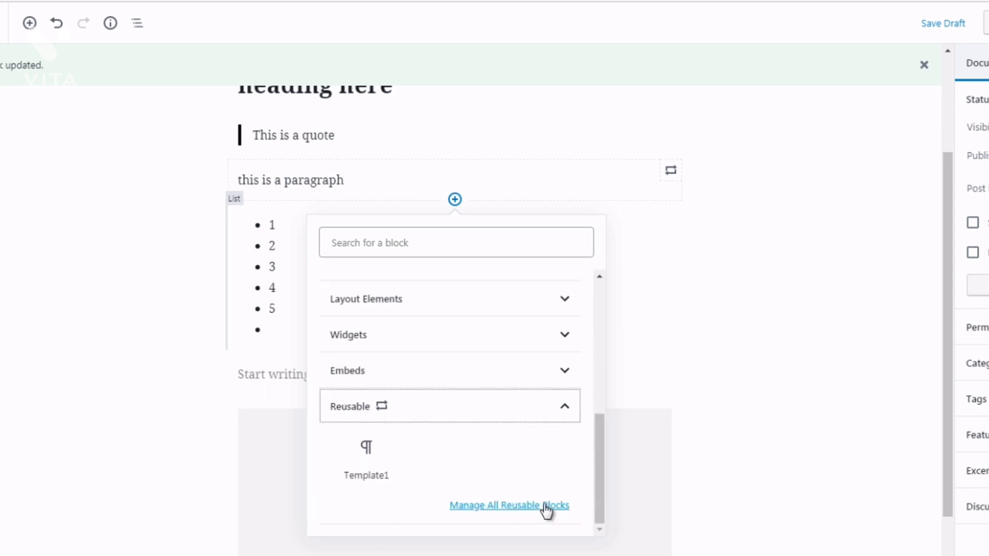
{"action": "mouse_move", "coordinate": [366, 460]}
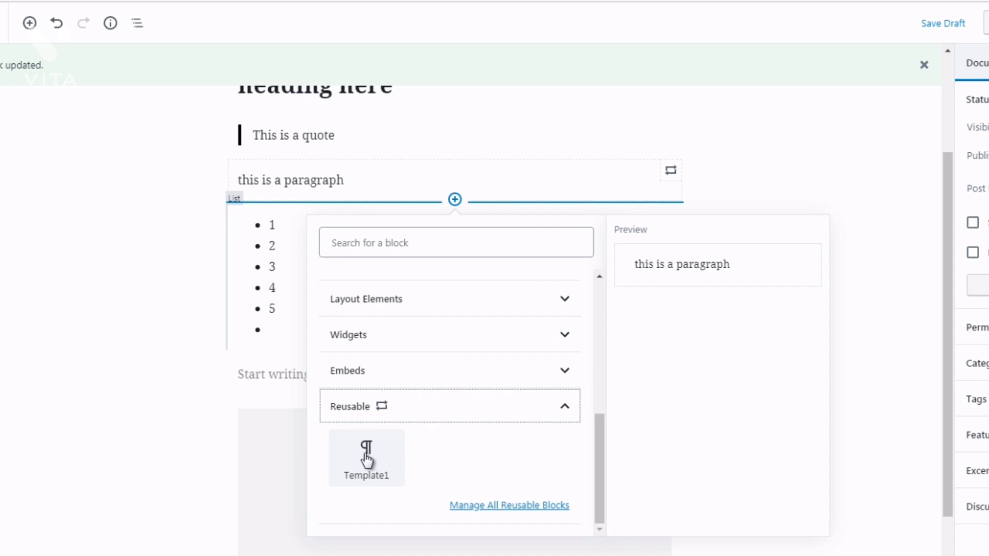
{"action": "left_click", "coordinate": [367, 460]}
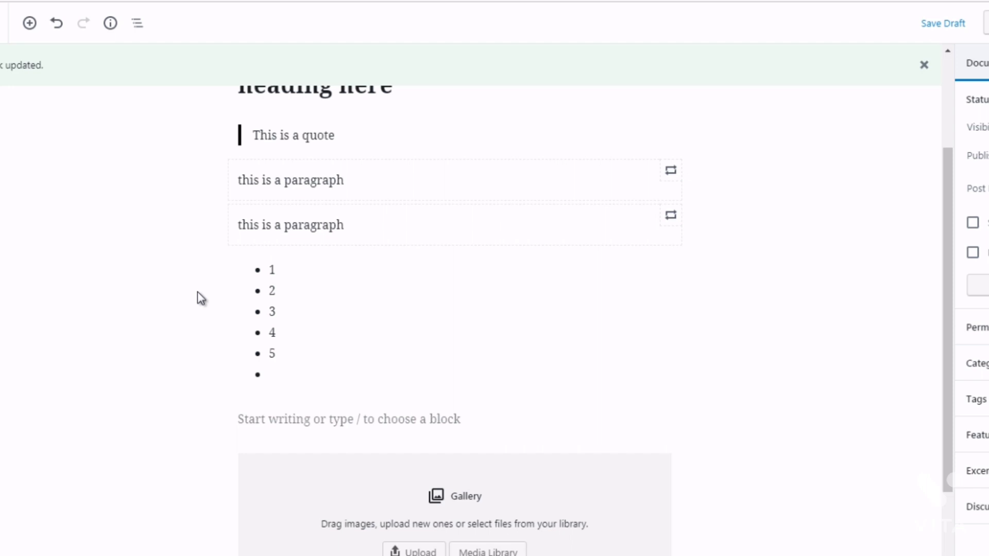
Add an empty Image block directly below the gallery at the end of the post.
{"action": "left_click_drag", "start_coordinate": [945, 319], "coordinate": [944, 384]}
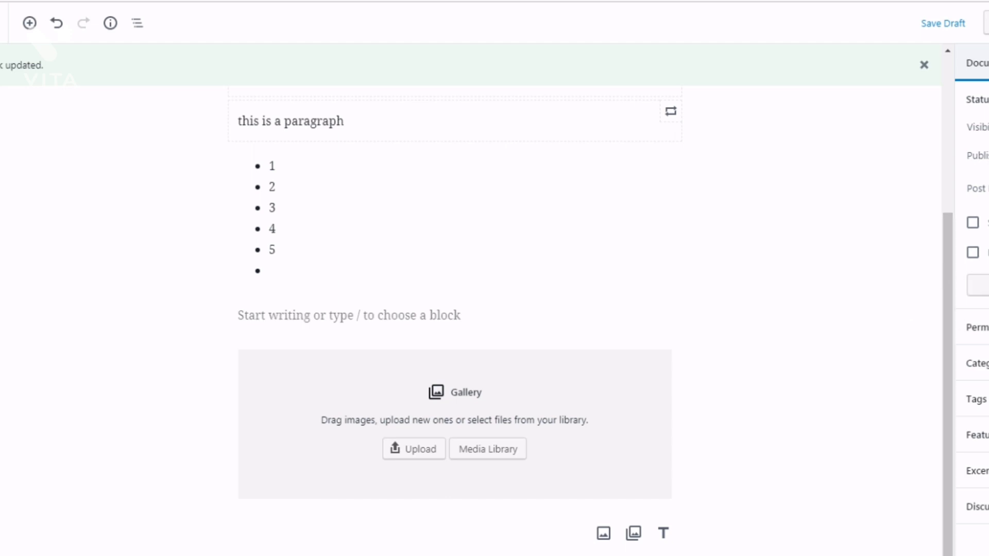
{"action": "left_click_drag", "start_coordinate": [945, 329], "coordinate": [947, 384]}
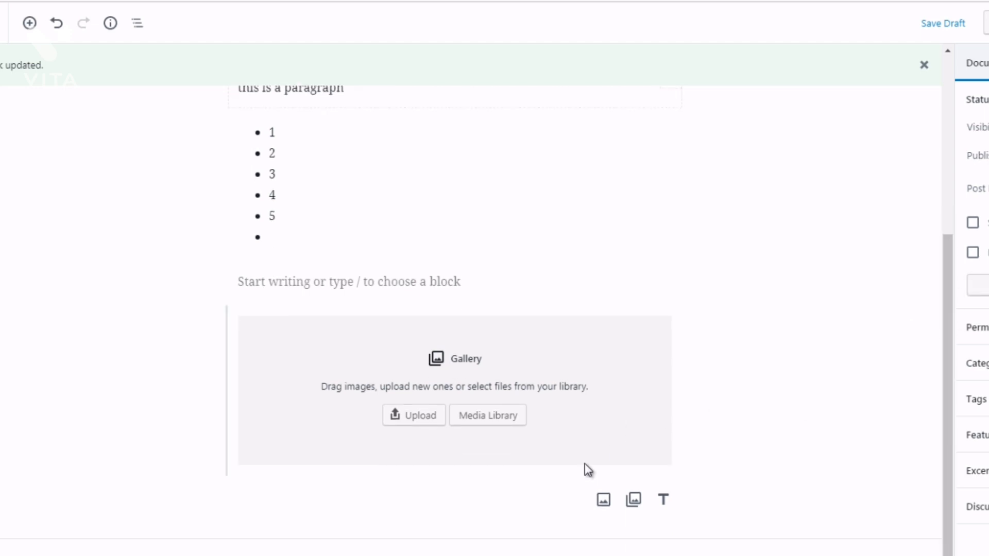
{"action": "left_click", "coordinate": [536, 412]}
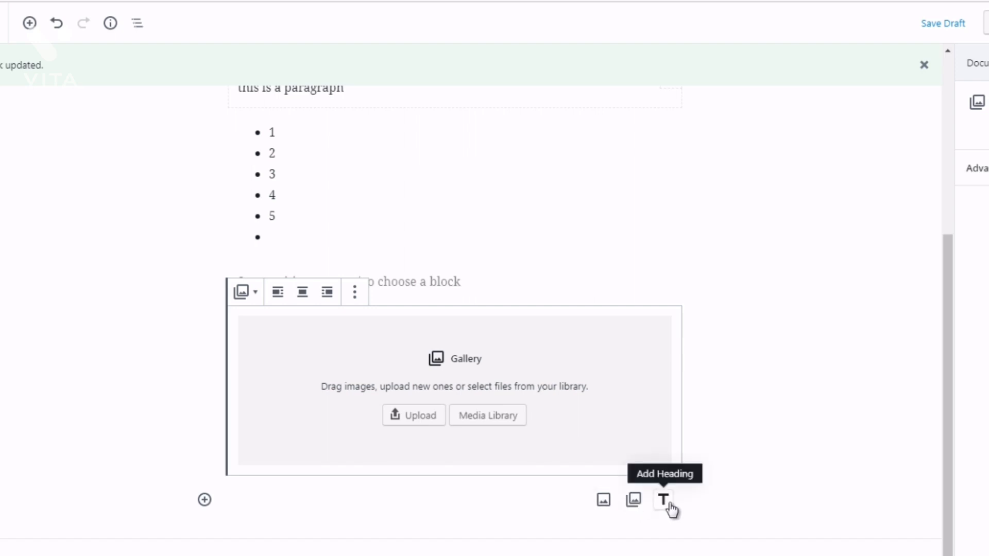
{"action": "left_click", "coordinate": [603, 501]}
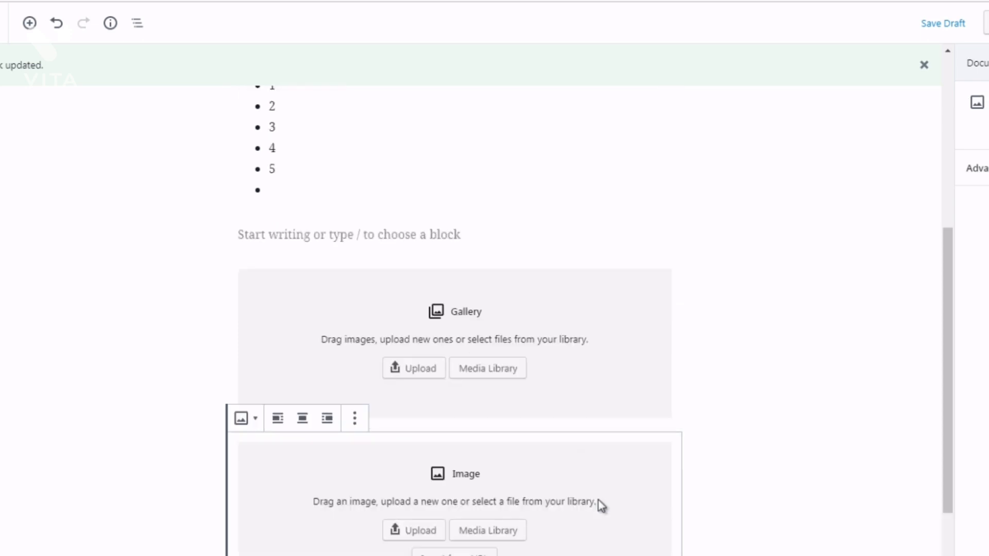
{"action": "left_click_drag", "start_coordinate": [951, 366], "coordinate": [943, 430]}
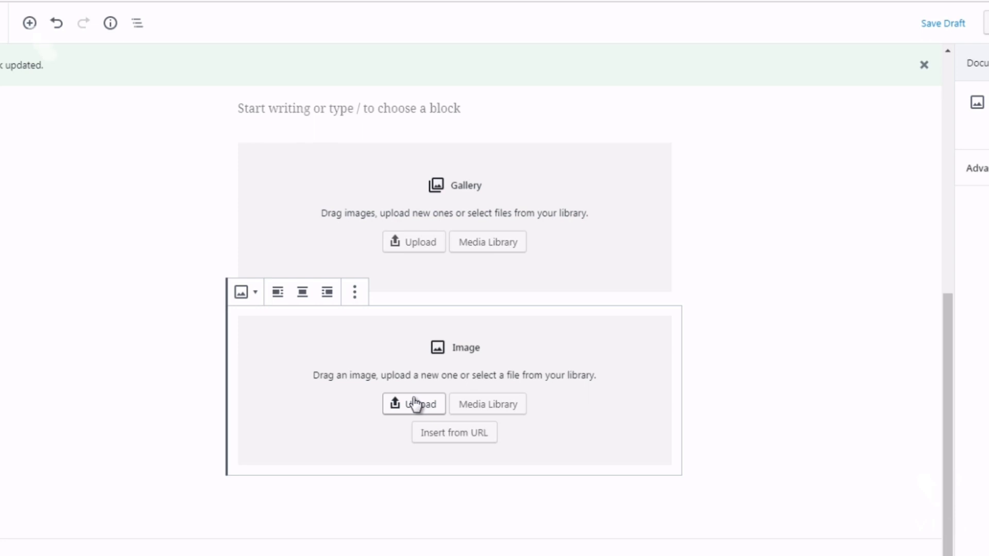
{"action": "left_click", "coordinate": [203, 353]}
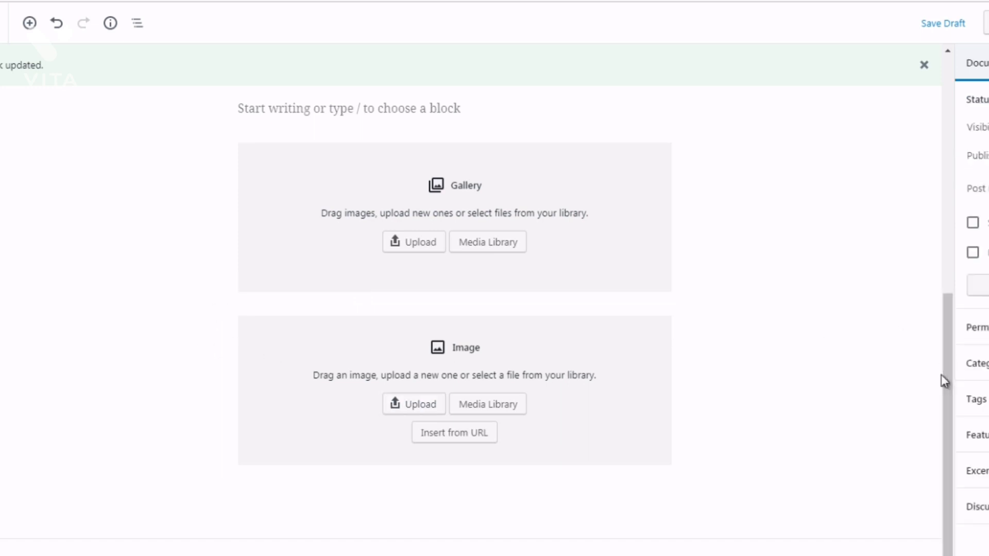
Browse the available Common Blocks and Widgets, and insert a Shortcode widget block below the Image block.
{"action": "left_click", "coordinate": [453, 459]}
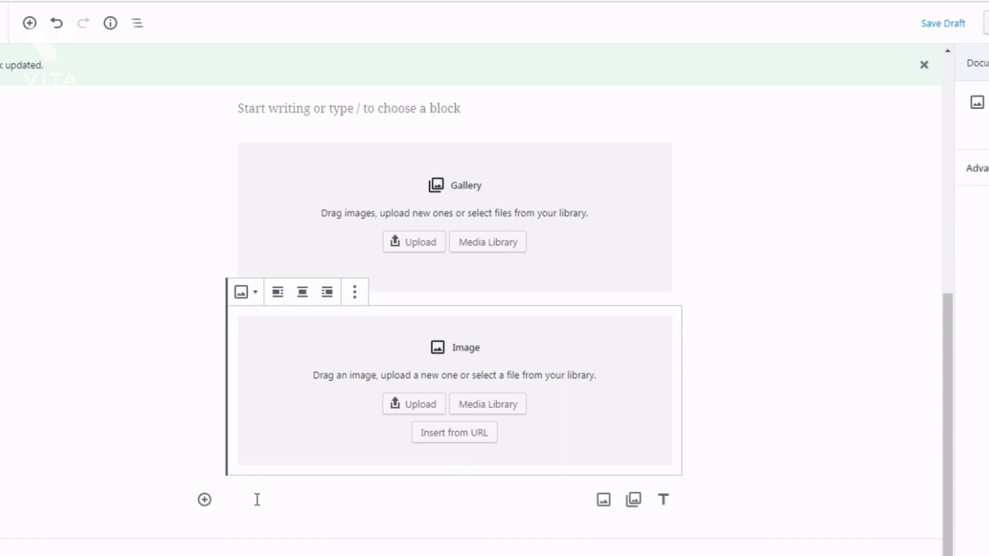
{"action": "left_click", "coordinate": [204, 500]}
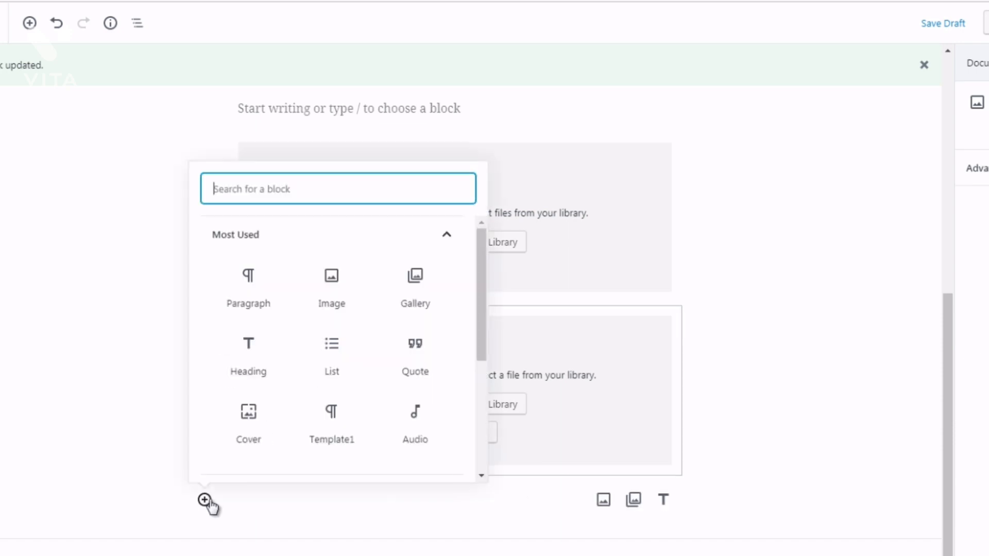
{"action": "mouse_move", "coordinate": [484, 339]}
{"action": "left_mouse_down"}
{"action": "mouse_move", "coordinate": [484, 388]}
{"action": "mouse_move", "coordinate": [481, 327]}
{"action": "left_mouse_up"}
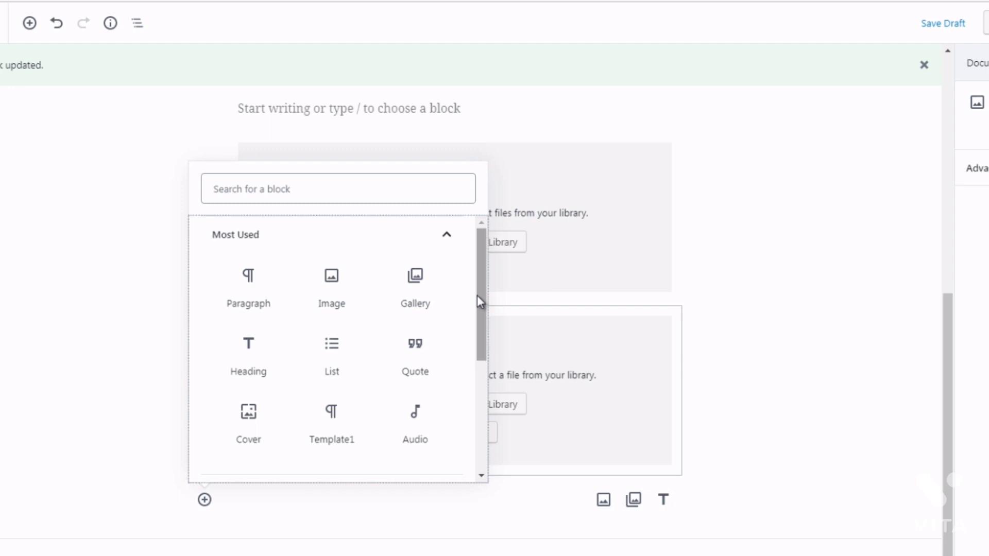
{"action": "left_click_drag", "start_coordinate": [477, 296], "coordinate": [473, 416]}
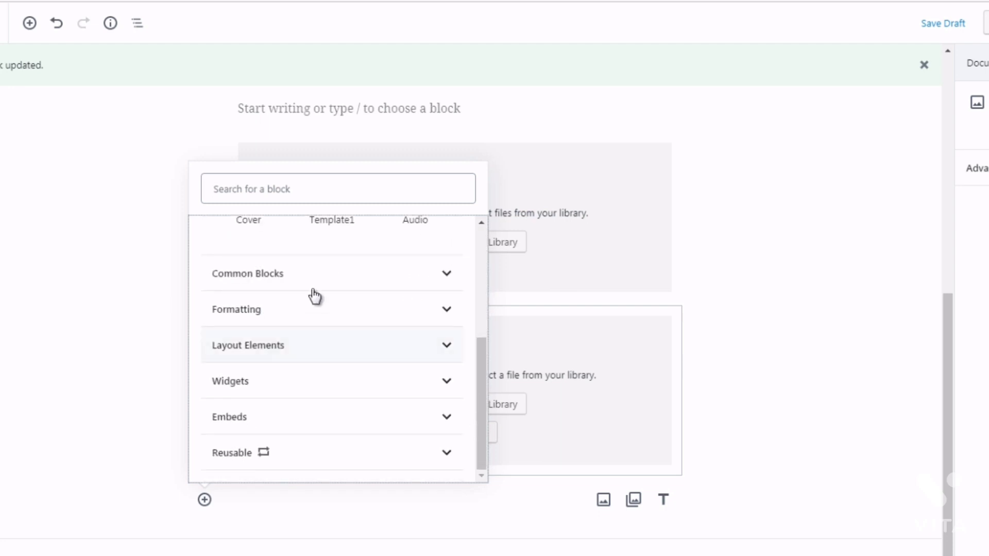
{"action": "left_click", "coordinate": [378, 282]}
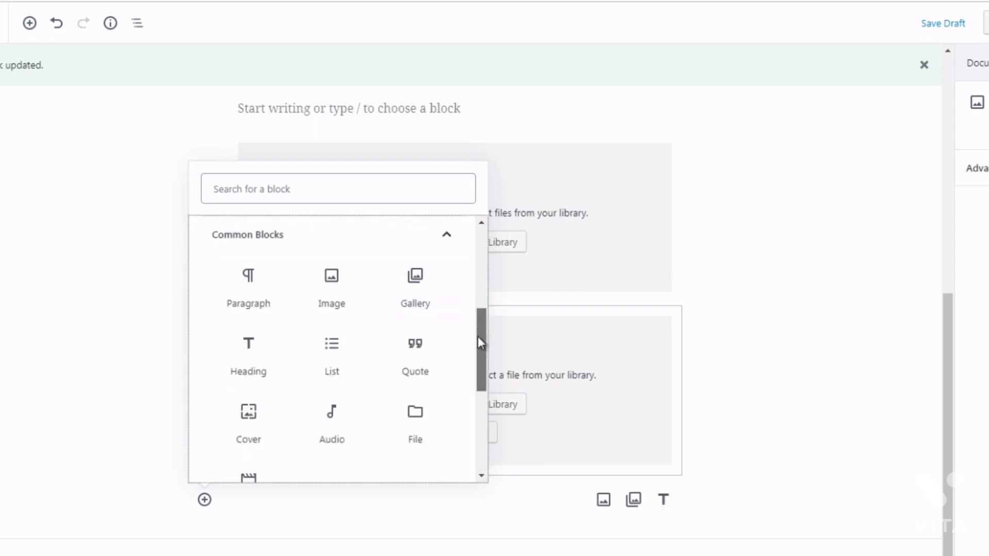
{"action": "left_click_drag", "start_coordinate": [480, 336], "coordinate": [462, 388]}
{"action": "scroll", "coordinate": [465, 395], "scroll_direction": "down", "scroll_amount": 1}
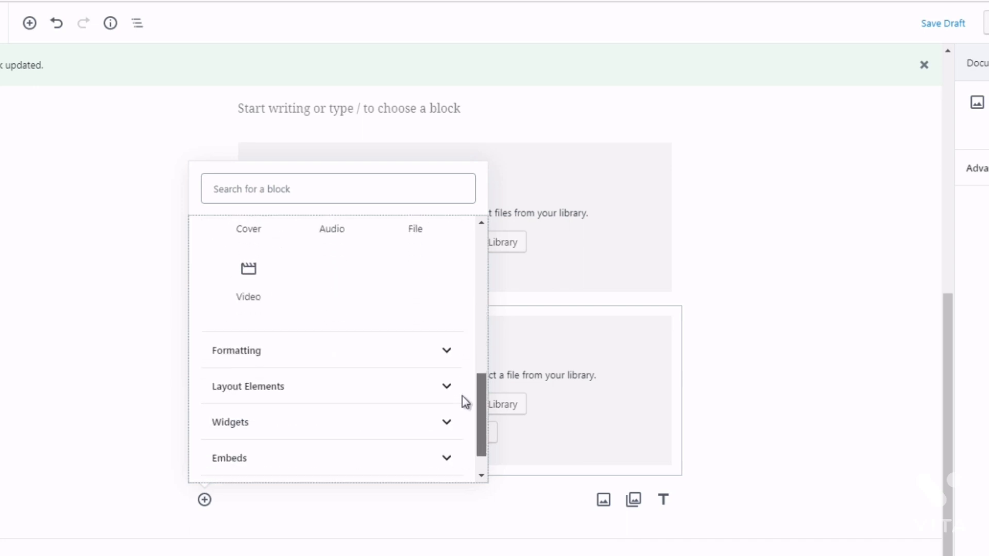
{"action": "scroll", "coordinate": [465, 401], "scroll_direction": "down", "scroll_amount": 1}
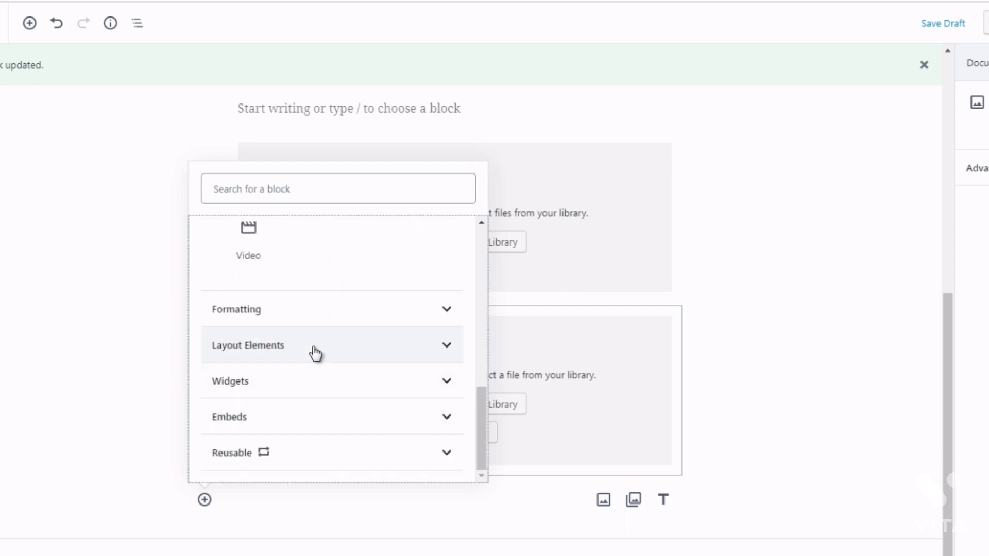
{"action": "left_click", "coordinate": [315, 388]}
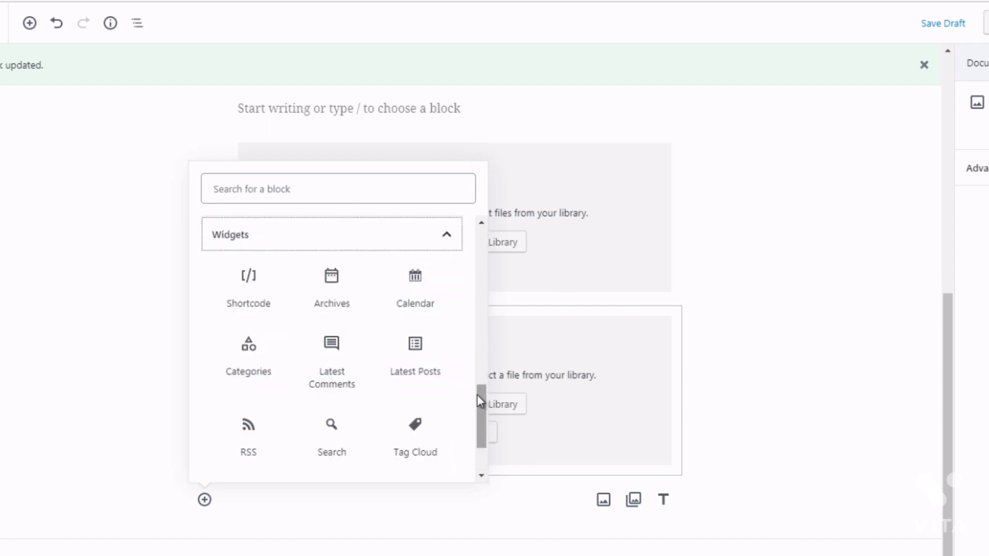
{"action": "left_click_drag", "start_coordinate": [477, 394], "coordinate": [477, 396]}
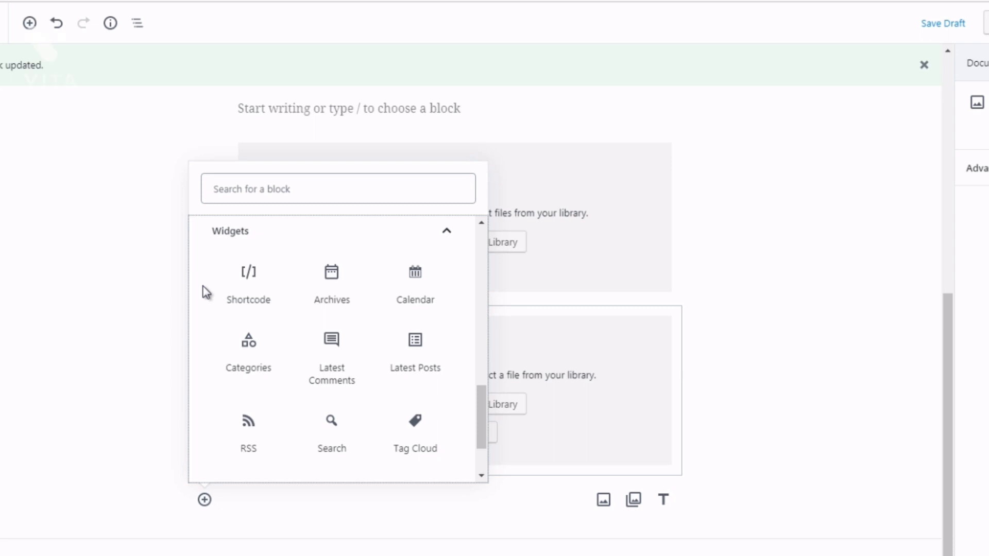
{"action": "left_click", "coordinate": [240, 283]}
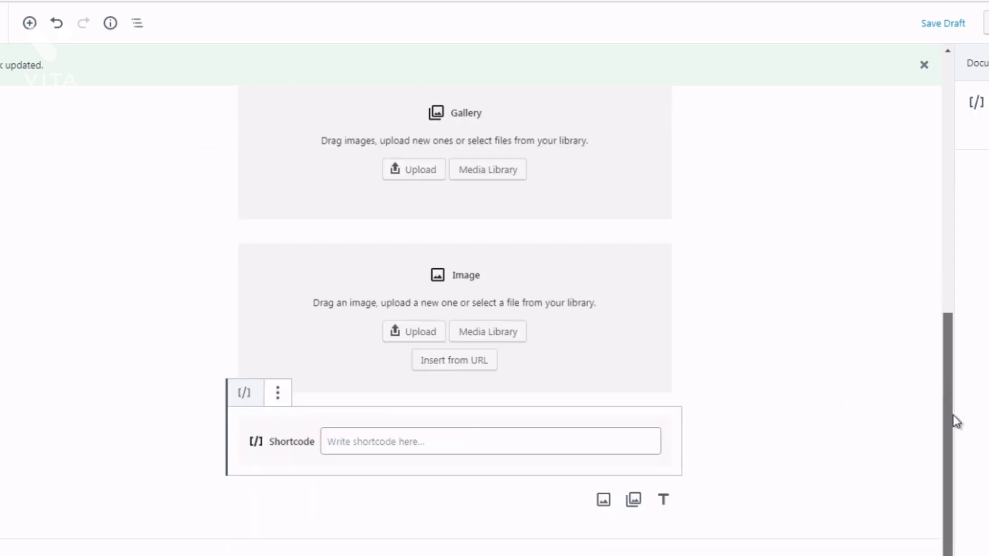
{"action": "left_click_drag", "start_coordinate": [947, 373], "coordinate": [950, 422]}
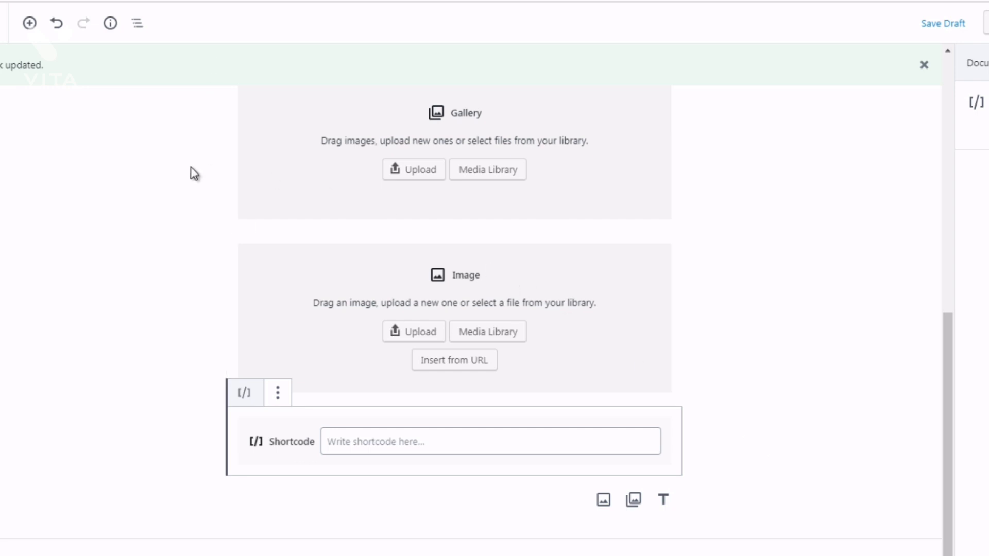
Jump to the List block using block navigation, and deselect it.
{"action": "left_click", "coordinate": [137, 25]}
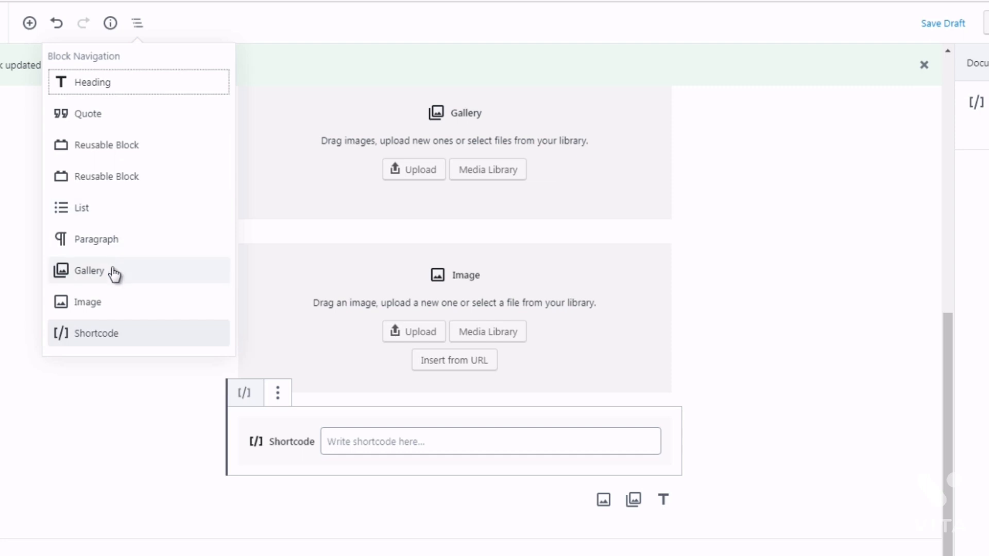
{"action": "left_click", "coordinate": [81, 210]}
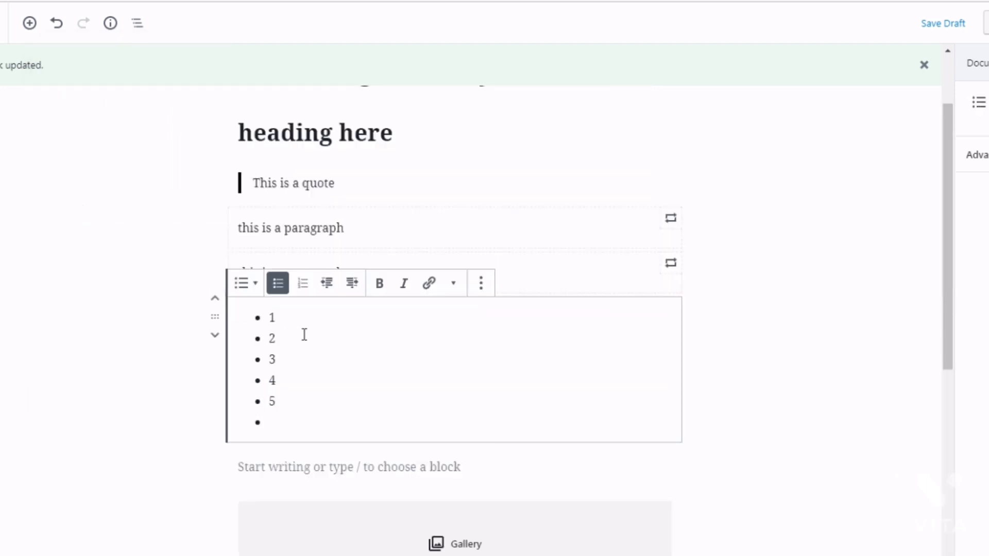
{"action": "left_click", "coordinate": [196, 252]}
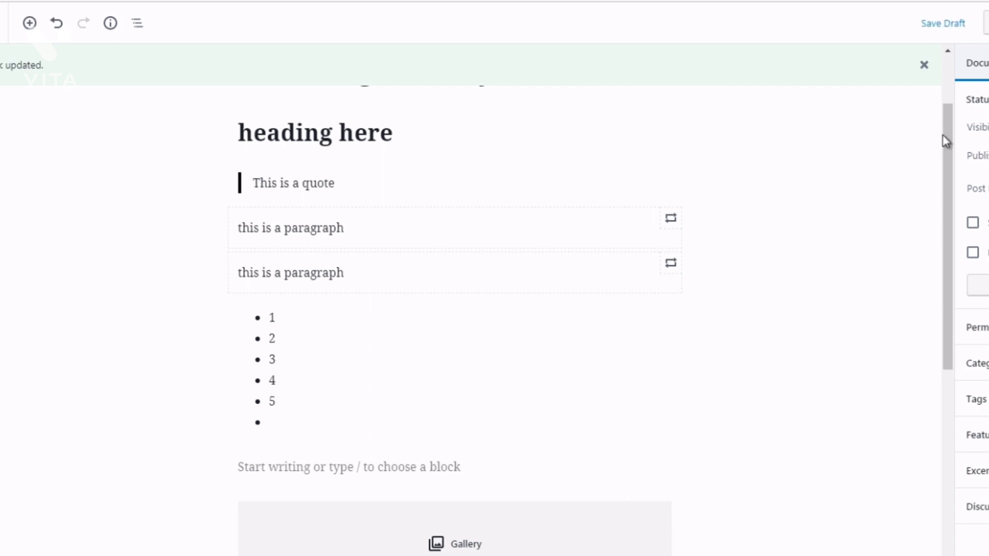
Jump to the Image block using block navigation, deselect it, and dismiss the reusable block update notice.
{"action": "mouse_move", "coordinate": [945, 140]}
{"action": "left_mouse_down"}
{"action": "mouse_move", "coordinate": [958, 194]}
{"action": "mouse_move", "coordinate": [952, 146]}
{"action": "left_mouse_up"}
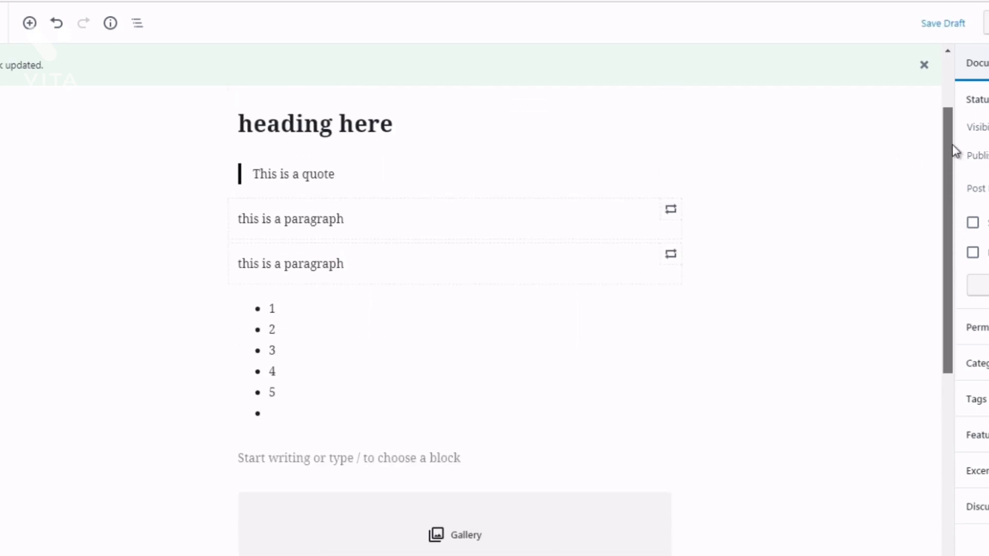
{"action": "left_click", "coordinate": [136, 32]}
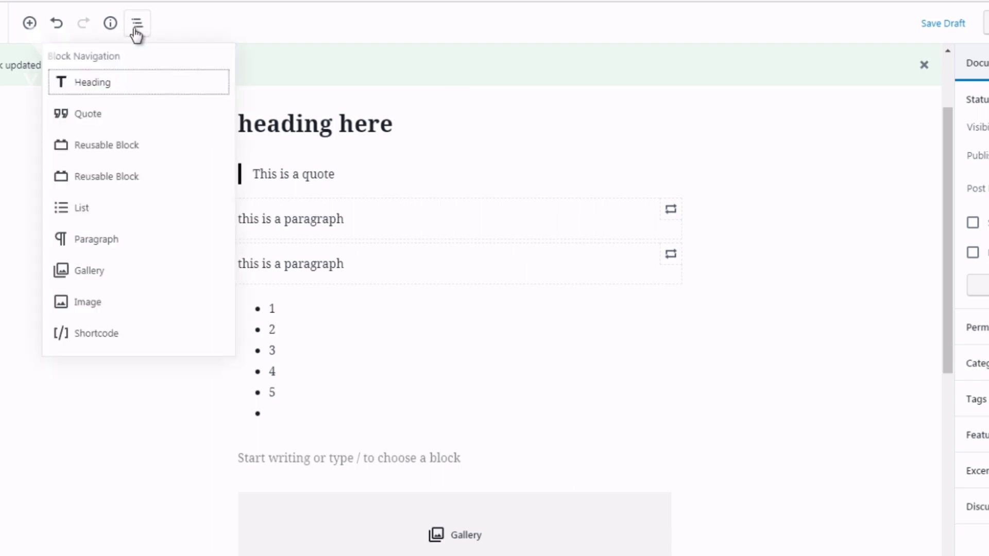
{"action": "left_click", "coordinate": [97, 304]}
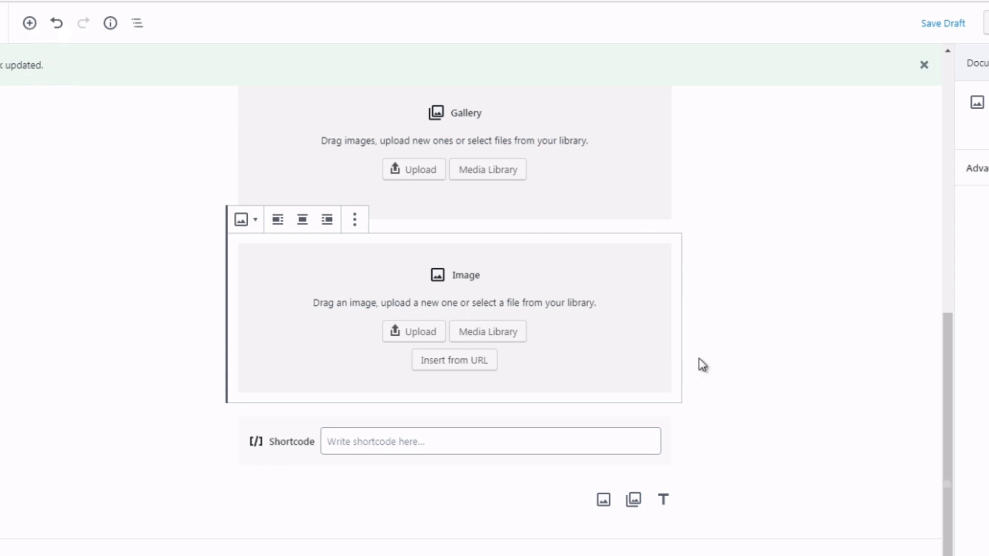
{"action": "left_click", "coordinate": [799, 209]}
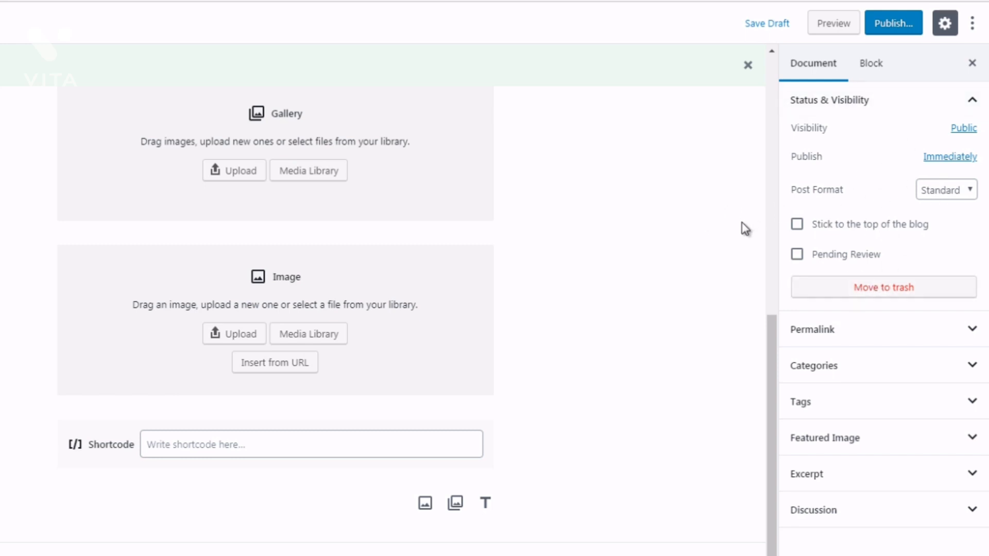
{"action": "left_click", "coordinate": [748, 65]}
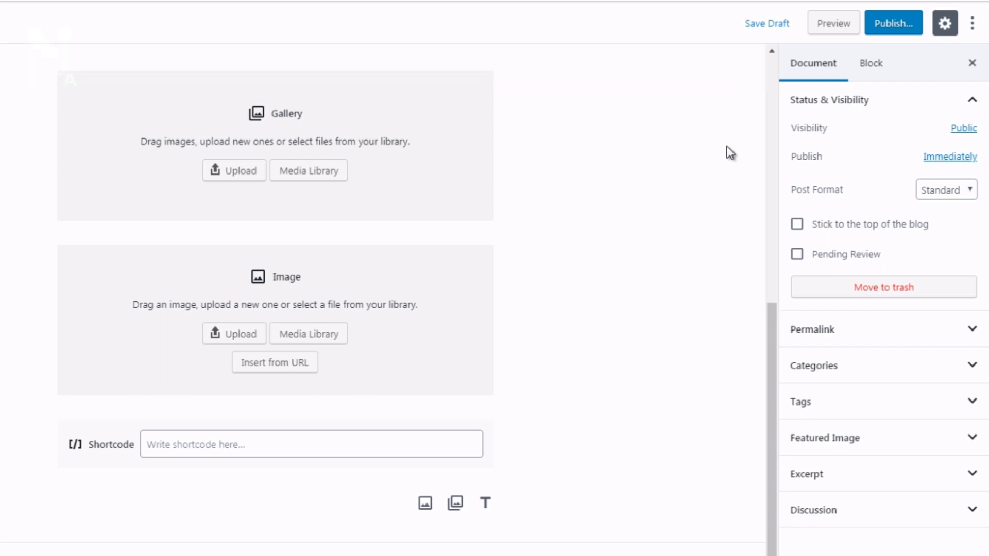
View the block settings of the Gallery, Image and "heading here" Heading blocks by selecting each one in turn.
{"action": "left_click", "coordinate": [430, 171]}
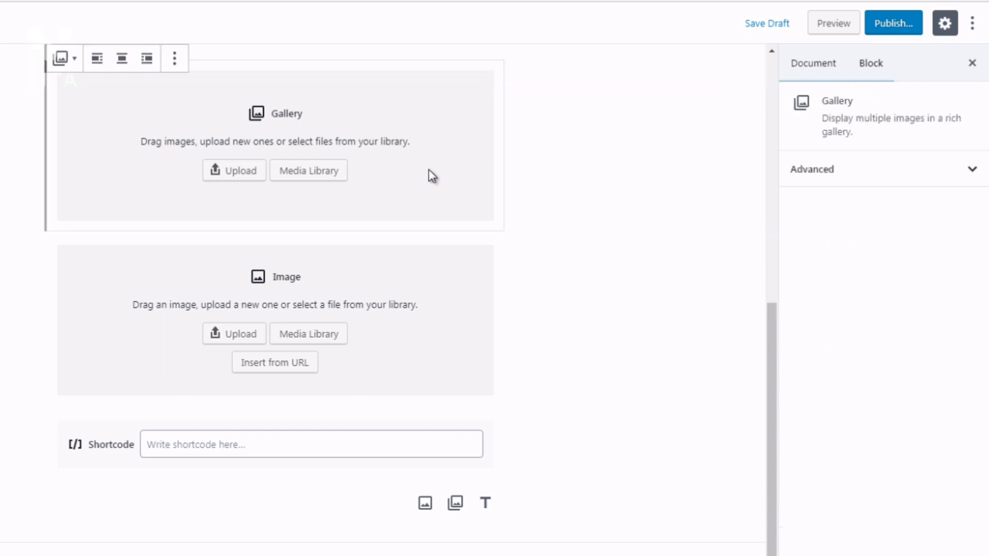
{"action": "left_click", "coordinate": [428, 288]}
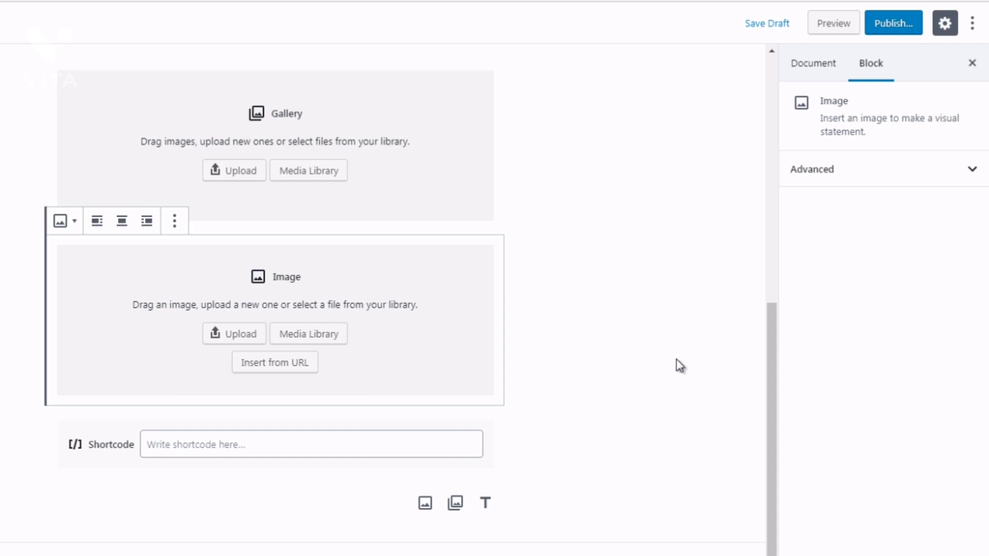
{"action": "left_click_drag", "start_coordinate": [776, 357], "coordinate": [777, 137]}
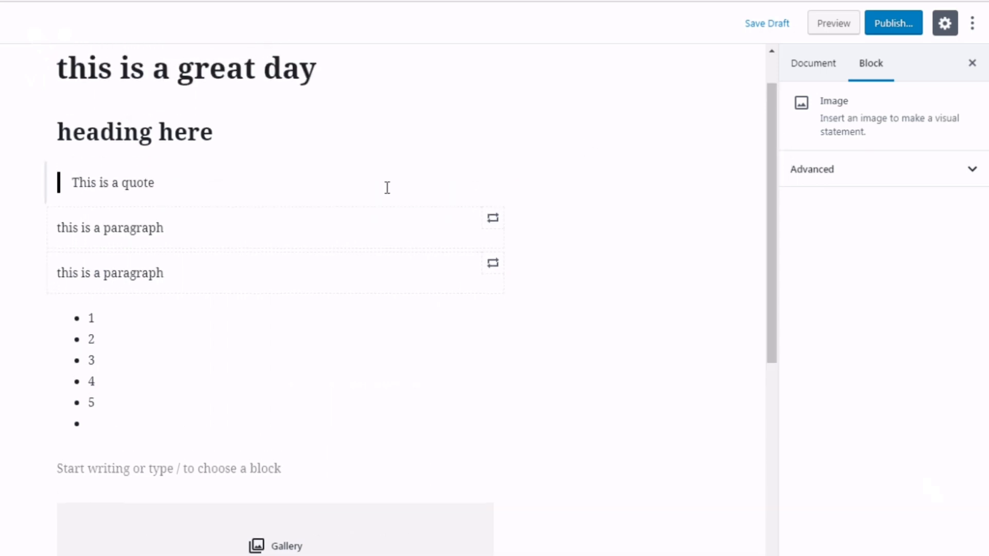
{"action": "left_click", "coordinate": [214, 132]}
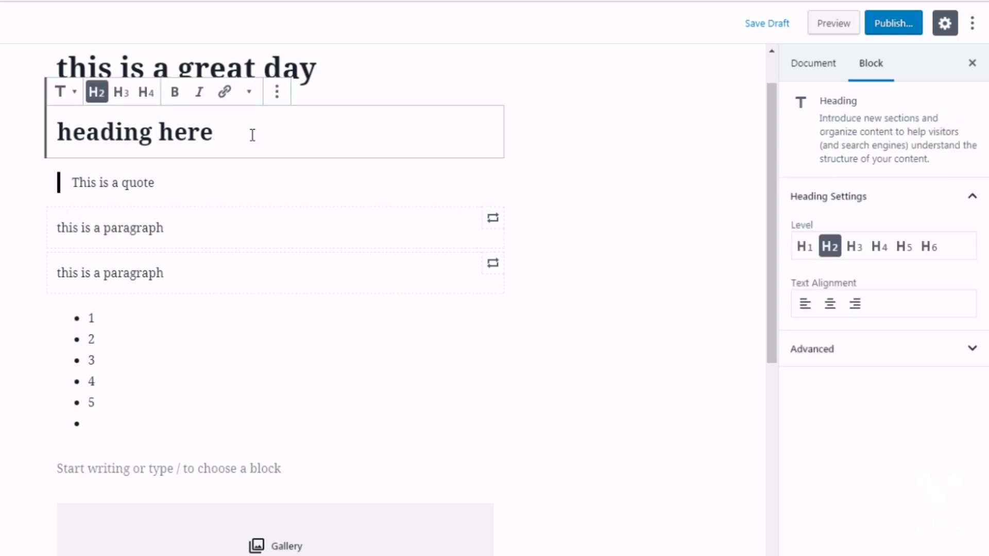
Highlight the "heading here" text, look at the block's additional options, and deselect the block.
{"action": "left_click_drag", "start_coordinate": [242, 135], "coordinate": [61, 131]}
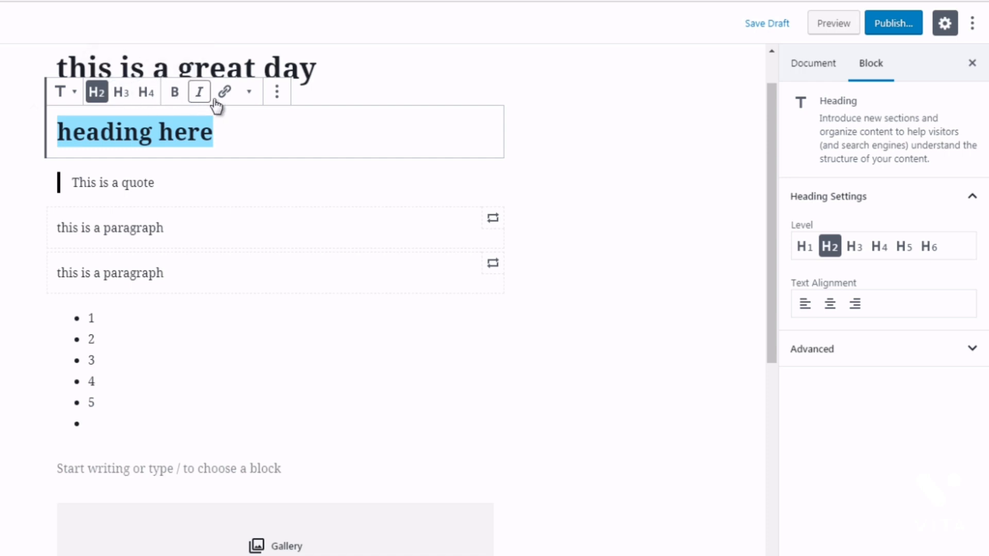
{"action": "left_click", "coordinate": [277, 95]}
{"action": "left_click", "coordinate": [567, 181]}
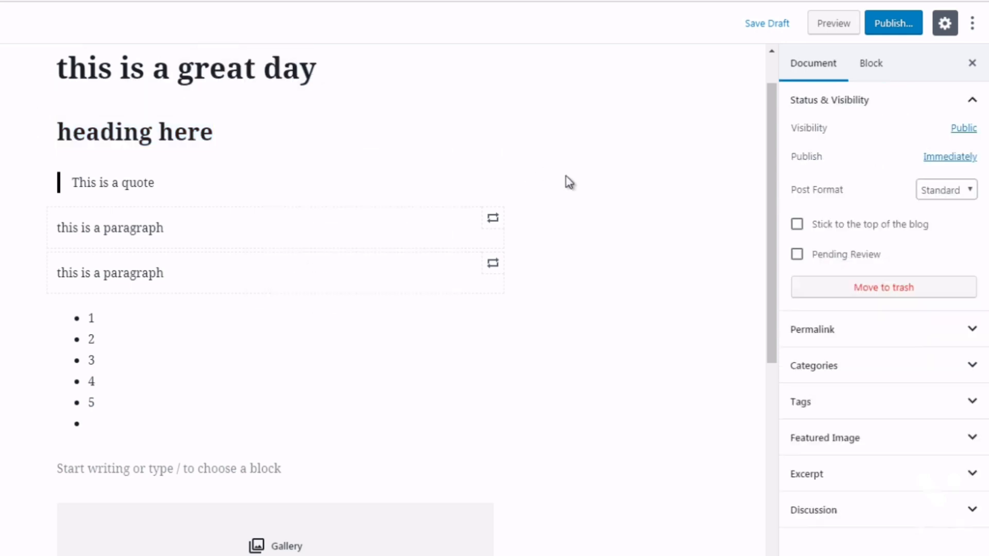
Highlight the whole "heading here" text again and expand the Heading block's Advanced settings to examine them.
{"action": "left_click_drag", "start_coordinate": [237, 135], "coordinate": [49, 137]}
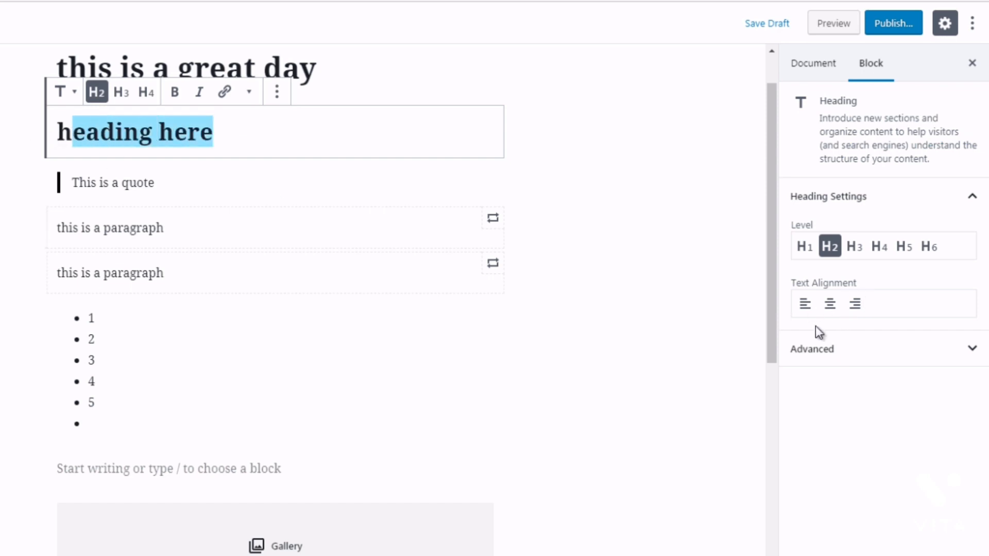
{"action": "left_click", "coordinate": [249, 128]}
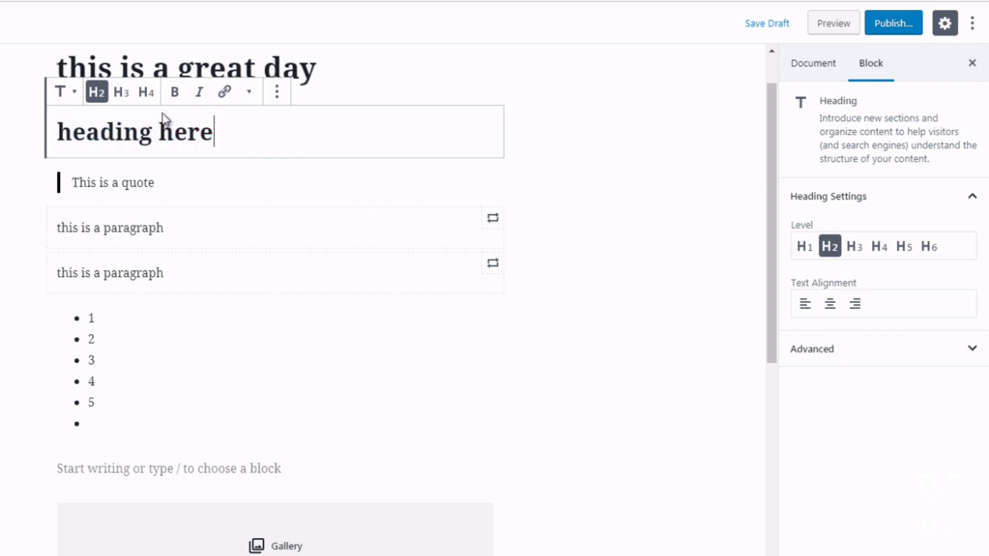
{"action": "left_click_drag", "start_coordinate": [215, 131], "coordinate": [276, 155]}
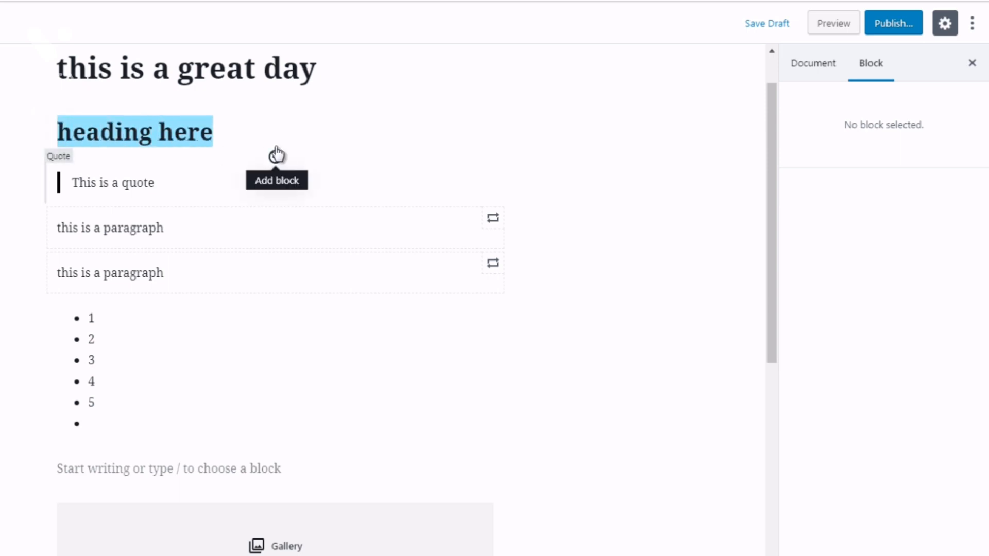
{"action": "left_click", "coordinate": [232, 135]}
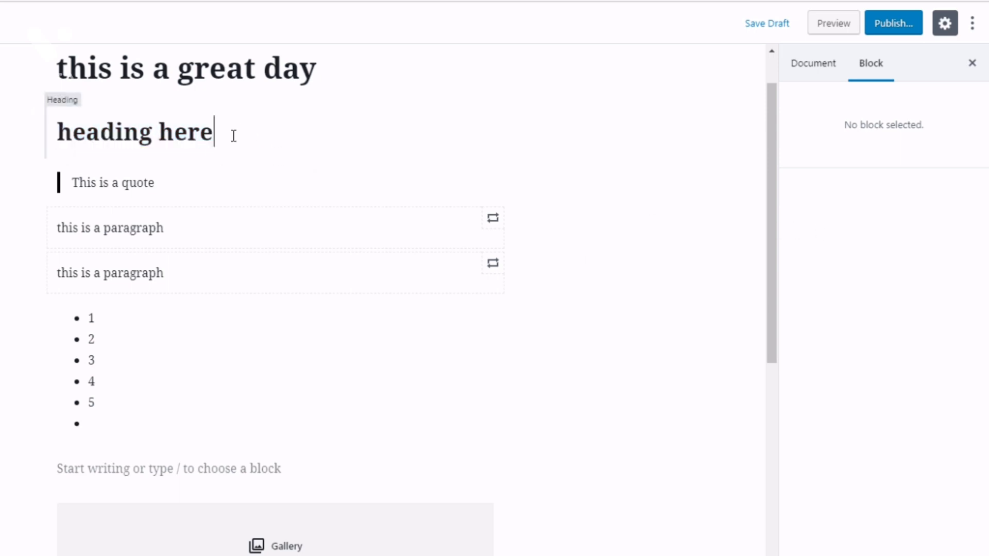
{"action": "left_click", "coordinate": [207, 185]}
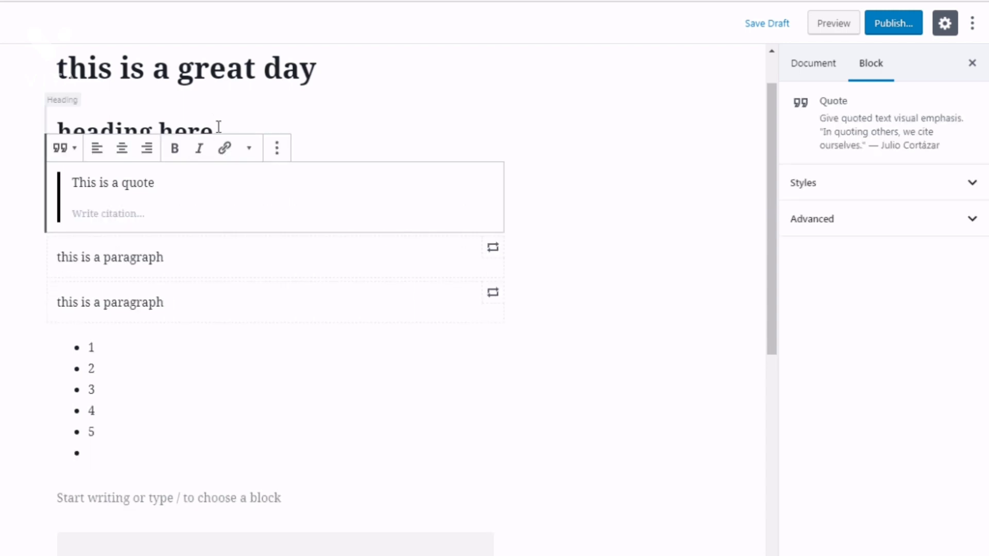
{"action": "left_click", "coordinate": [218, 127]}
{"action": "left_click_drag", "start_coordinate": [219, 127], "coordinate": [59, 130]}
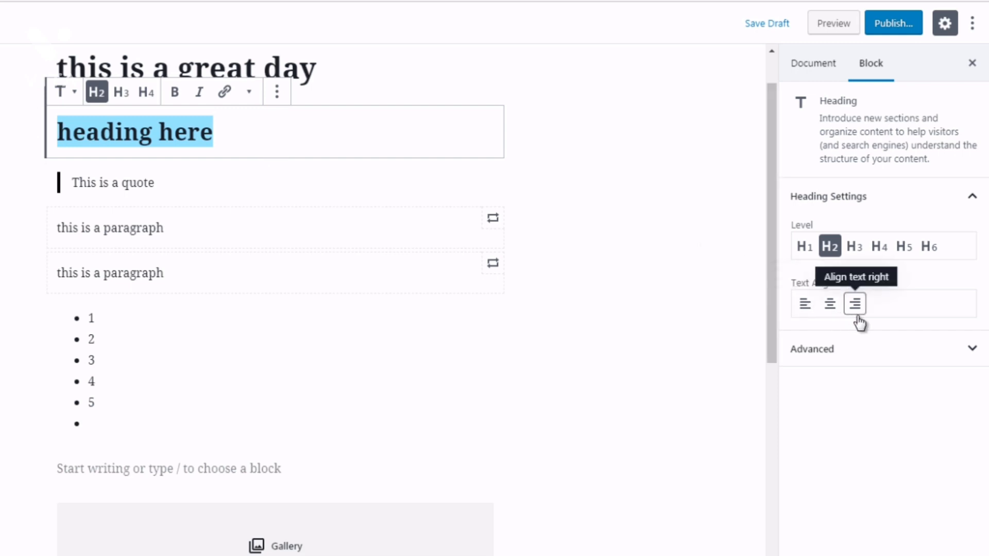
{"action": "left_click", "coordinate": [840, 349]}
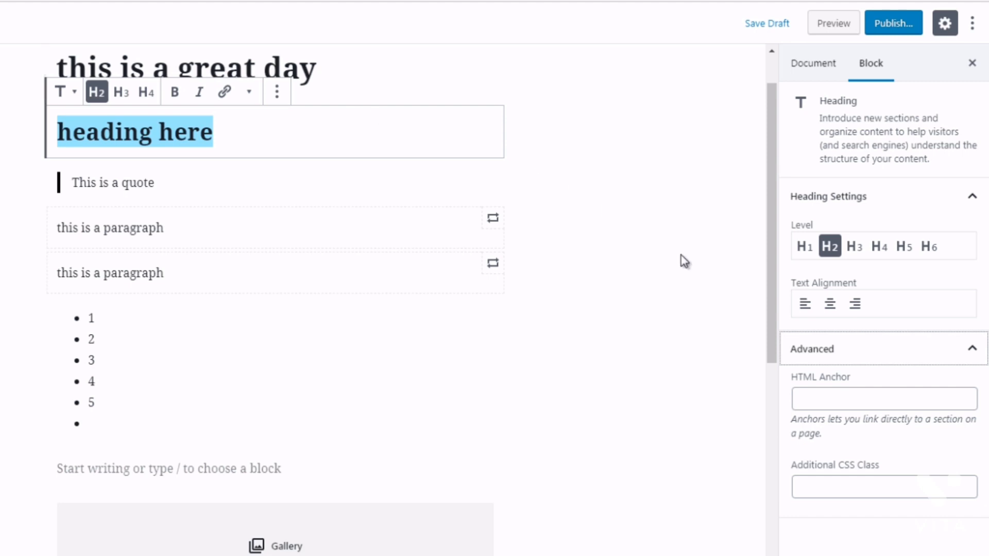
Convert the List block's items 1 to 5 to a numbered list and return them to bullets.
{"action": "left_click", "coordinate": [120, 349]}
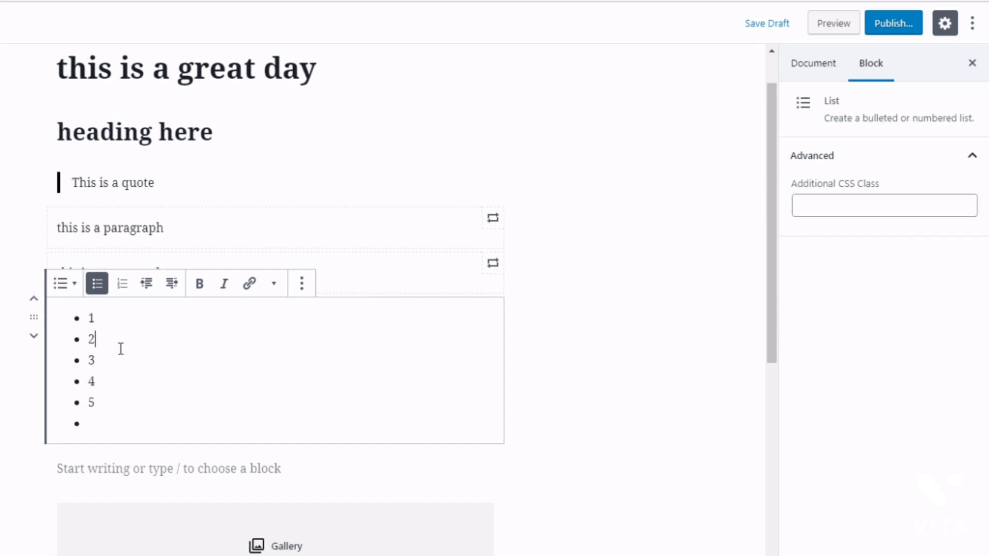
{"action": "left_click", "coordinate": [127, 316]}
{"action": "left_click_drag", "start_coordinate": [103, 420], "coordinate": [93, 317]}
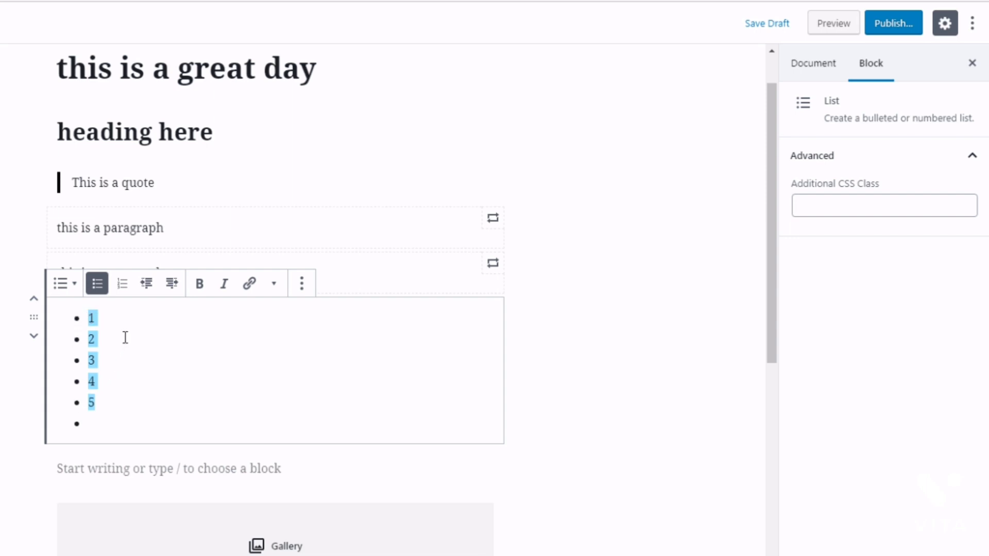
{"action": "left_click", "coordinate": [124, 290]}
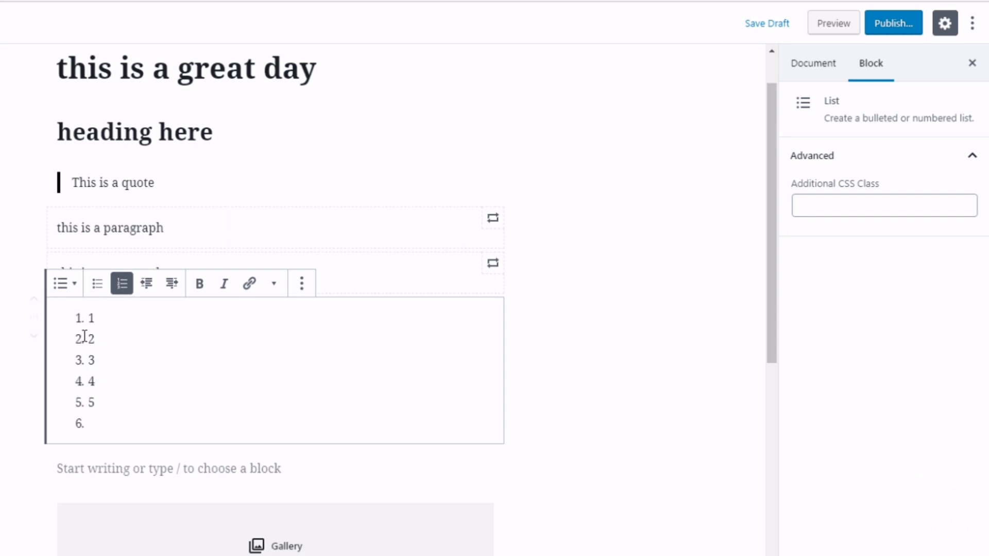
{"action": "left_click", "coordinate": [99, 288]}
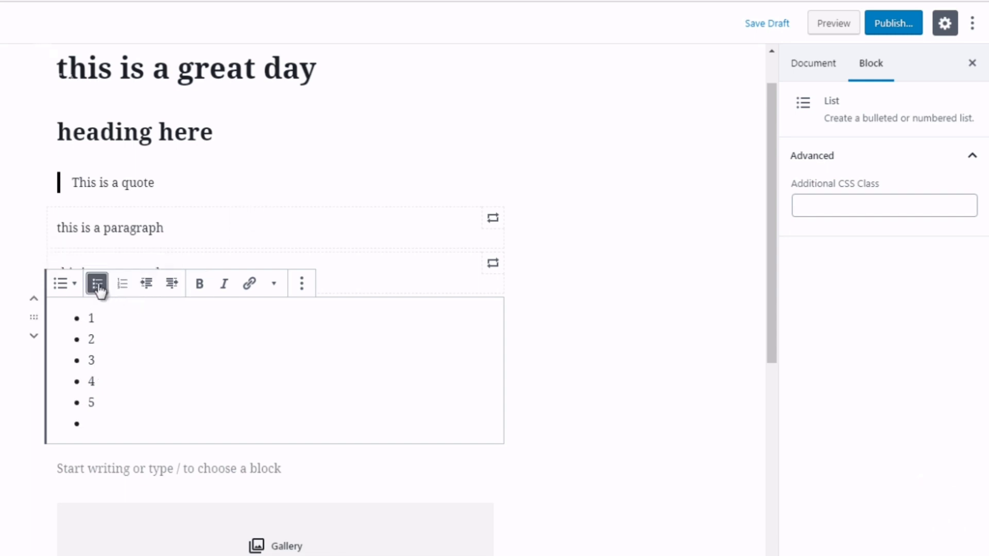
Try indenting the list, and format list item 1 as bold and italic.
{"action": "left_click", "coordinate": [170, 287]}
{"action": "left_click", "coordinate": [100, 324]}
{"action": "double_click", "coordinate": [104, 318]}
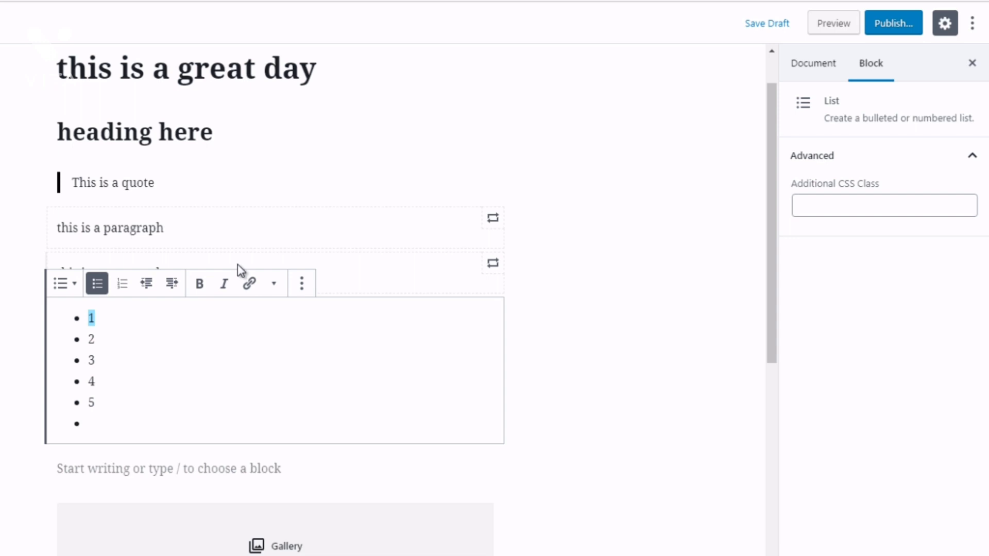
{"action": "left_click", "coordinate": [200, 288]}
{"action": "left_click", "coordinate": [219, 290]}
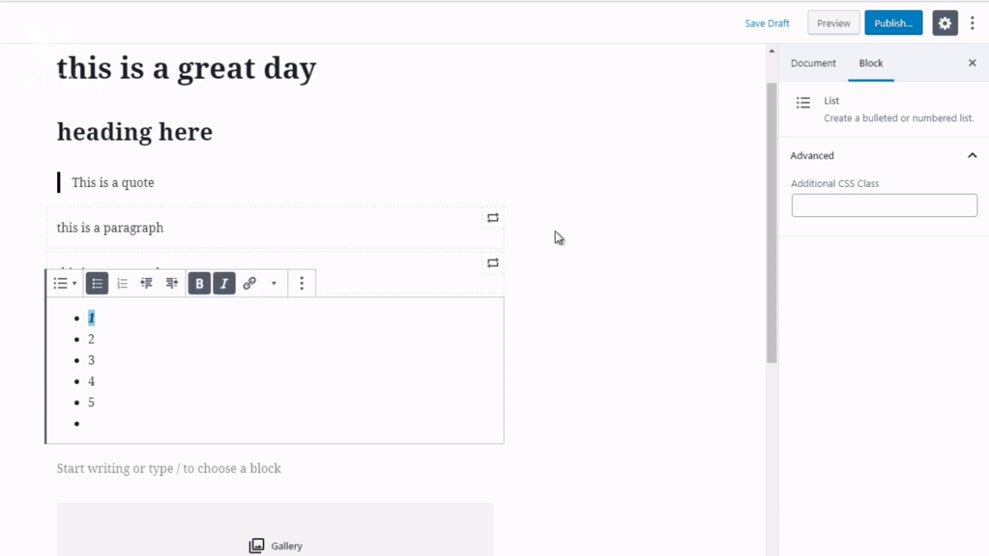
Deselect the List block and look through the available post formats, leaving the format as Standard.
{"action": "scroll", "coordinate": [755, 279], "scroll_direction": "down", "scroll_amount": 1}
{"action": "scroll", "coordinate": [754, 284], "scroll_direction": "down", "scroll_amount": 8}
{"action": "left_click", "coordinate": [566, 367]}
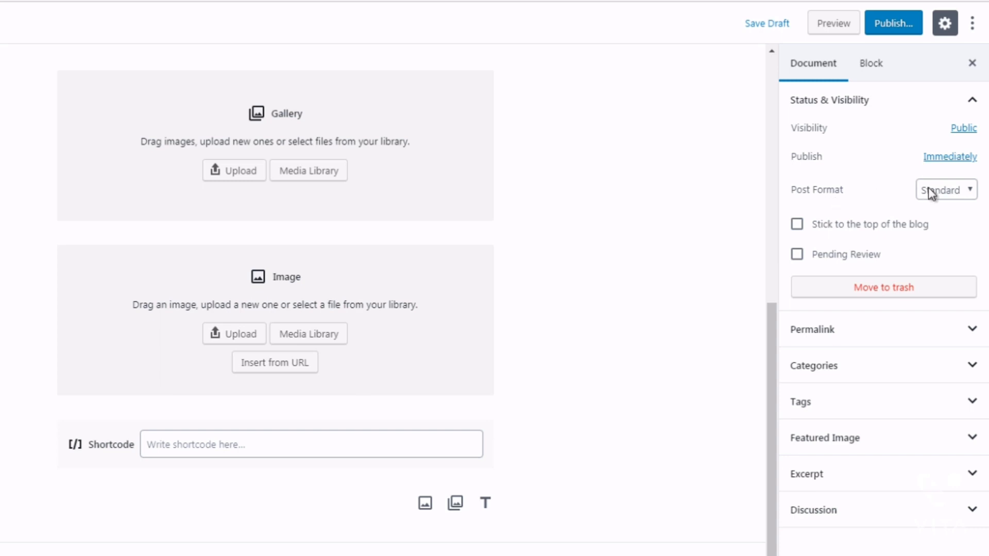
{"action": "left_click", "coordinate": [943, 192]}
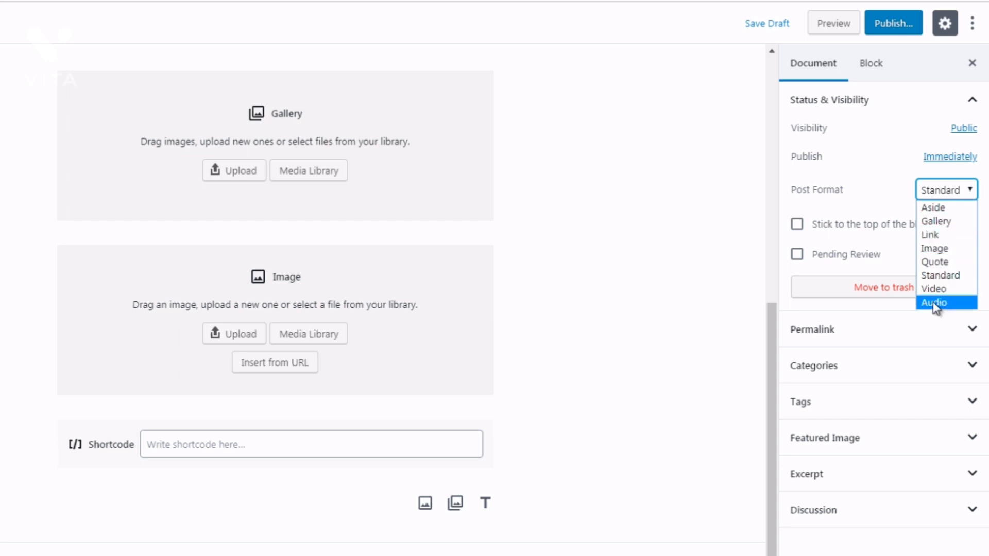
{"action": "left_click", "coordinate": [796, 196]}
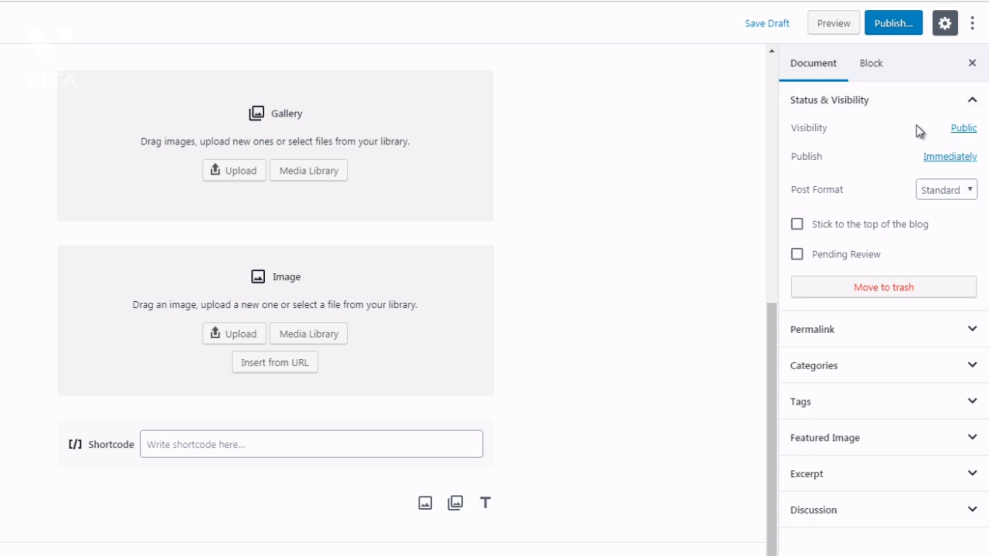
Check the post's Permalink settings, browse the existing categories, and open the form for adding a new category.
{"action": "left_click", "coordinate": [816, 333]}
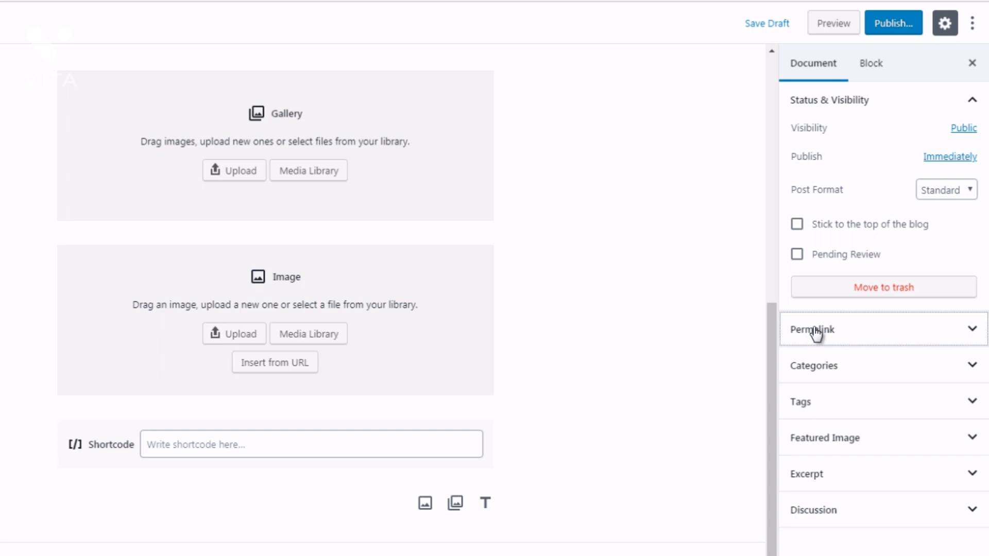
{"action": "left_click", "coordinate": [827, 369]}
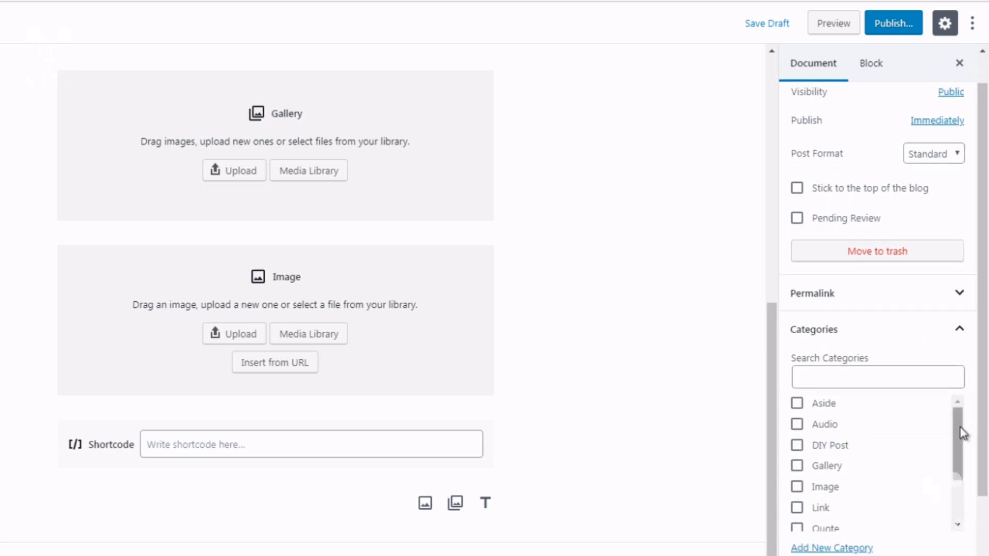
{"action": "left_click_drag", "start_coordinate": [961, 428], "coordinate": [960, 487]}
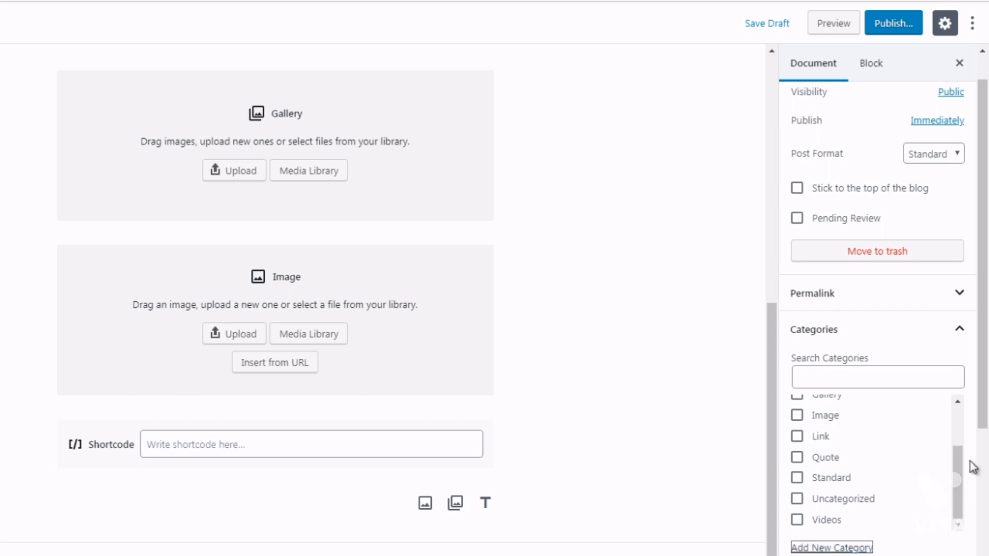
{"action": "scroll", "coordinate": [987, 416], "scroll_direction": "down", "scroll_amount": 2}
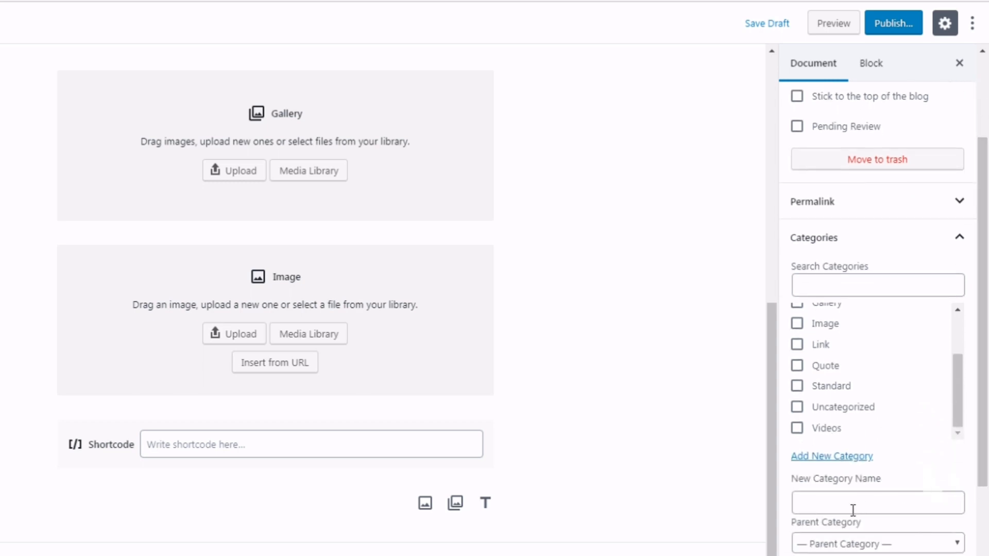
Look through the parent category choices and the name field for a new category, and collapse the Categories settings without adding one.
{"action": "scroll", "coordinate": [867, 508], "scroll_direction": "down", "scroll_amount": 1}
{"action": "left_click", "coordinate": [867, 507]}
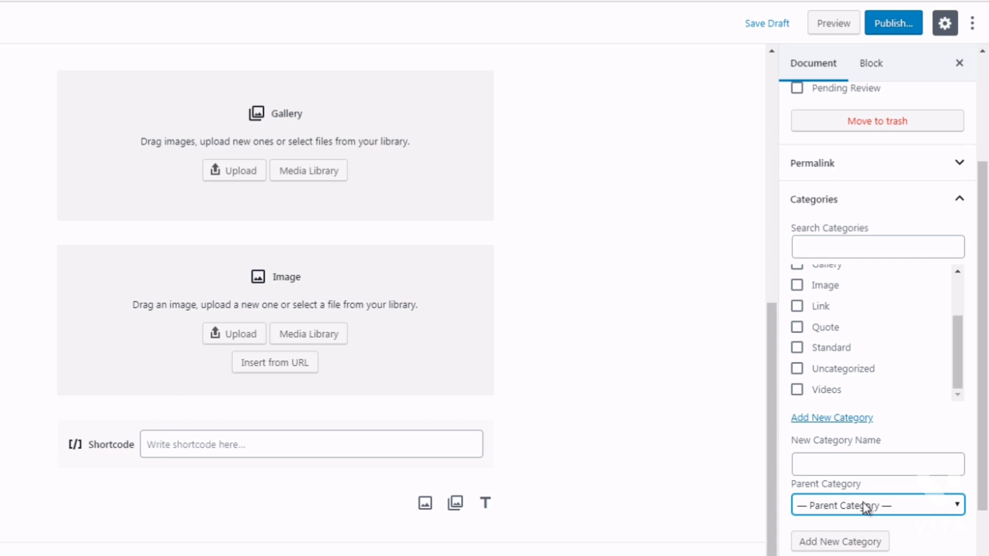
{"action": "left_click", "coordinate": [867, 508]}
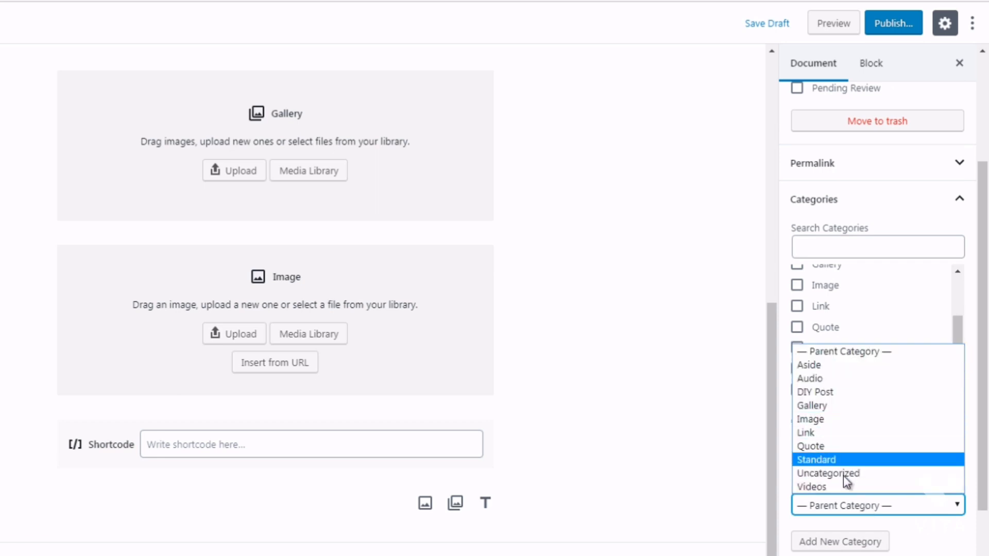
{"action": "left_click", "coordinate": [843, 505]}
{"action": "left_click", "coordinate": [843, 462]}
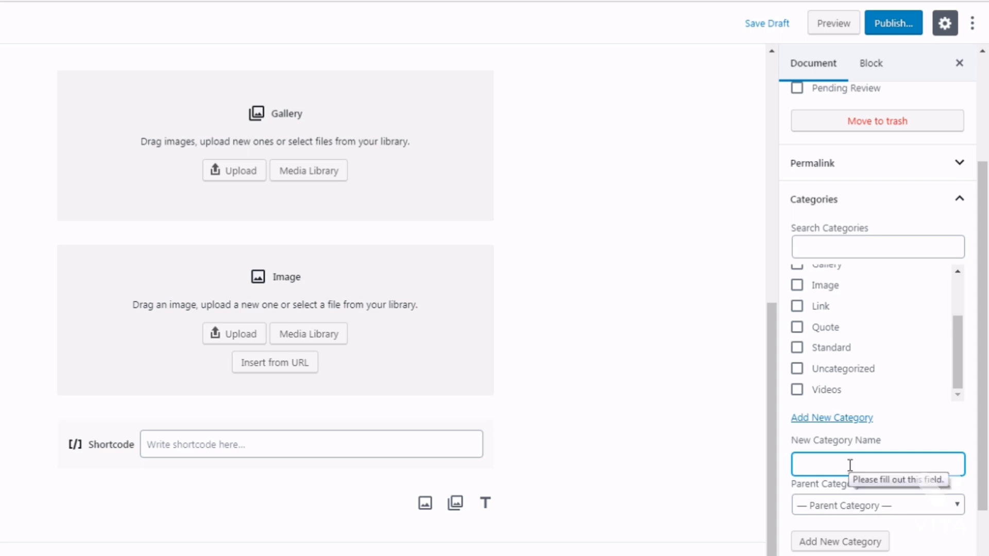
{"action": "left_click_drag", "start_coordinate": [985, 379], "coordinate": [987, 397]}
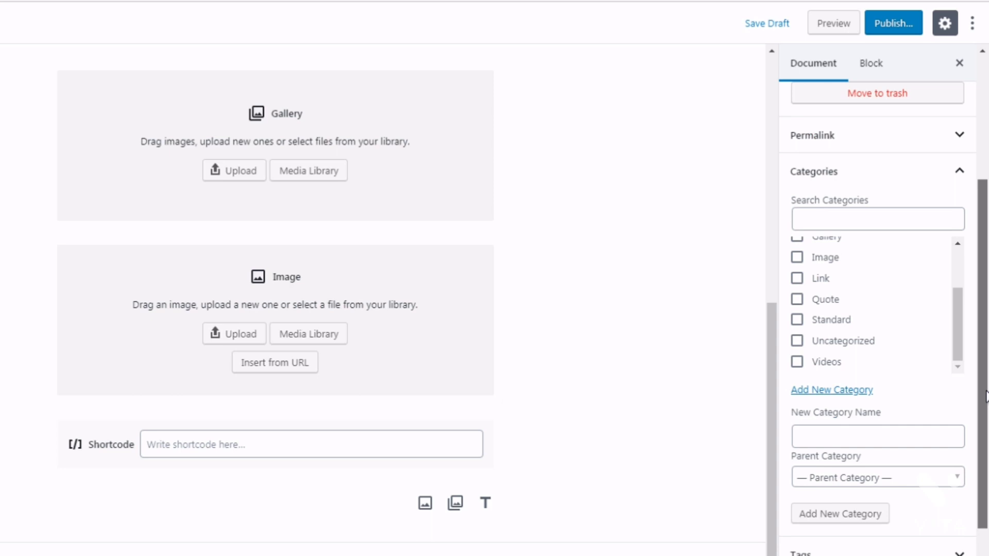
{"action": "left_click", "coordinate": [846, 177]}
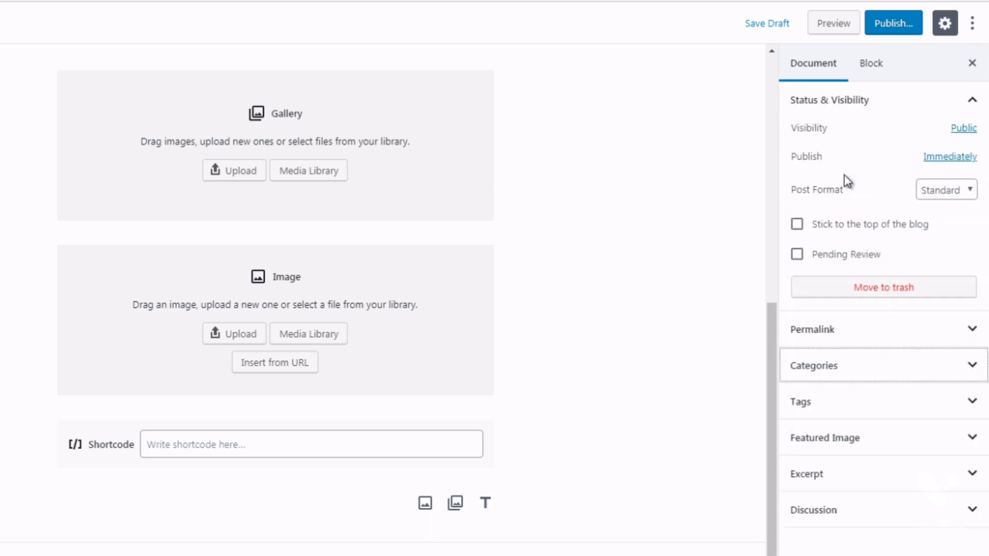
View the Tags settings with the field for a new tag, collapse them, and expand the Featured Image settings.
{"action": "left_click", "coordinate": [827, 411]}
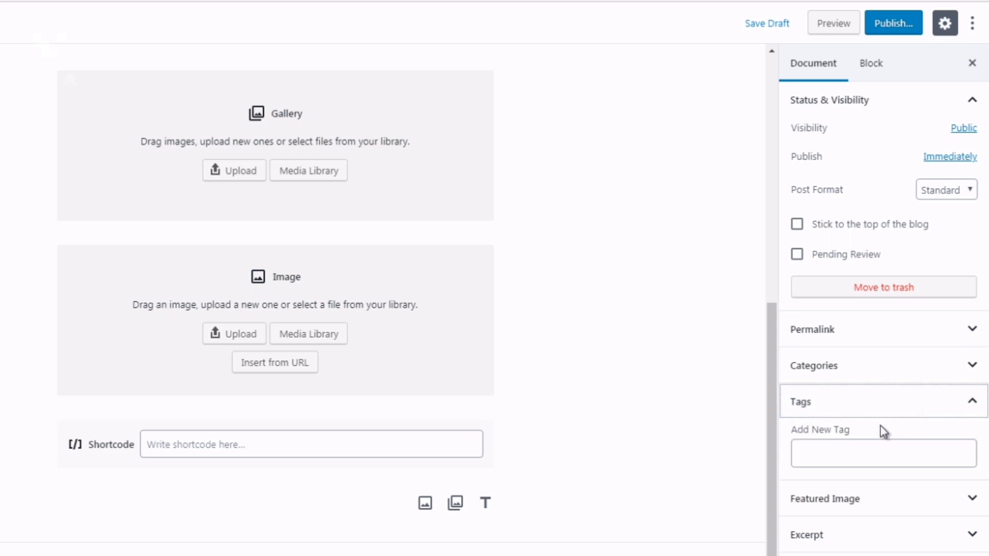
{"action": "left_click", "coordinate": [853, 450]}
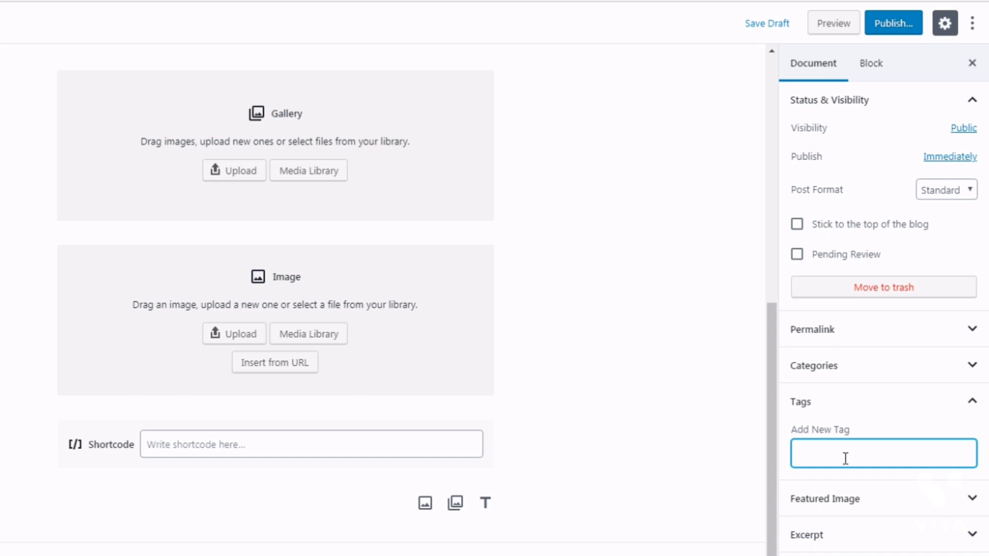
{"action": "left_click", "coordinate": [843, 407]}
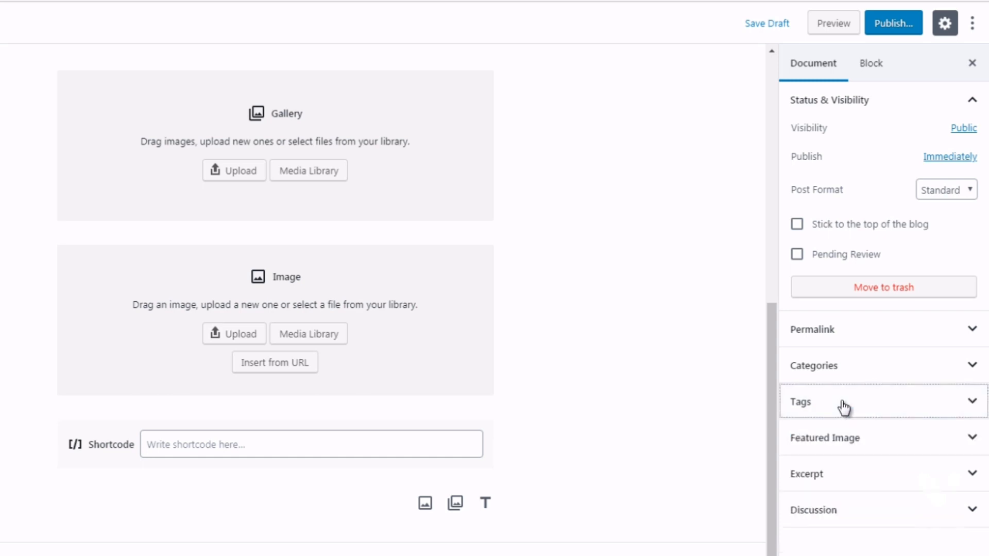
{"action": "left_click", "coordinate": [841, 444]}
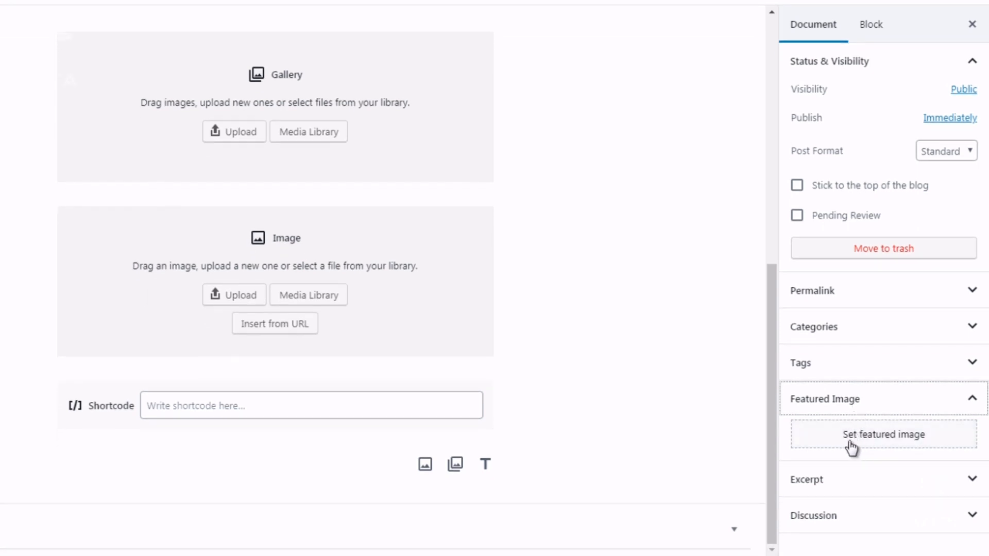
View the Excerpt settings and collapse them, expand the Discussion settings, and toggle Allow Comments off and back on.
{"action": "left_click", "coordinate": [835, 485]}
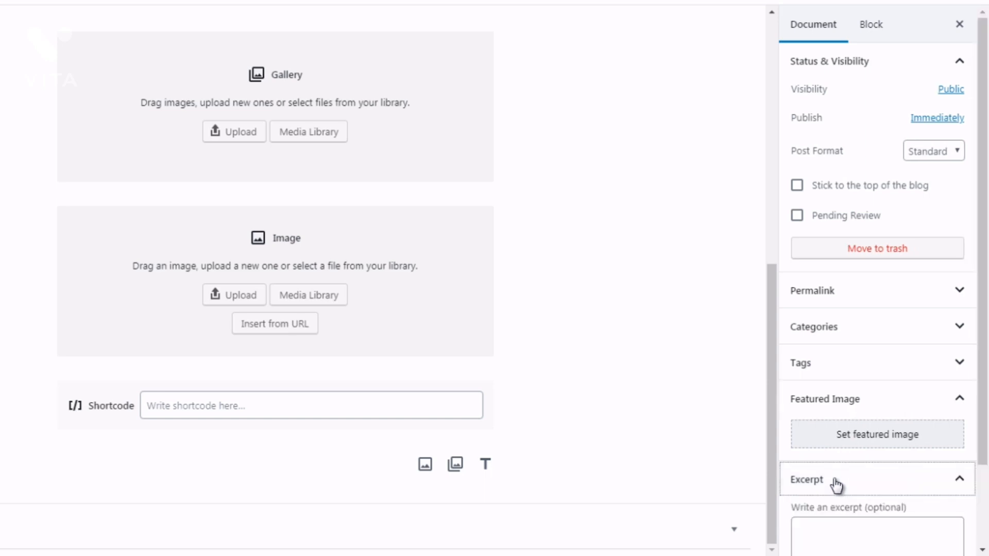
{"action": "left_click", "coordinate": [835, 485]}
{"action": "left_click", "coordinate": [828, 522]}
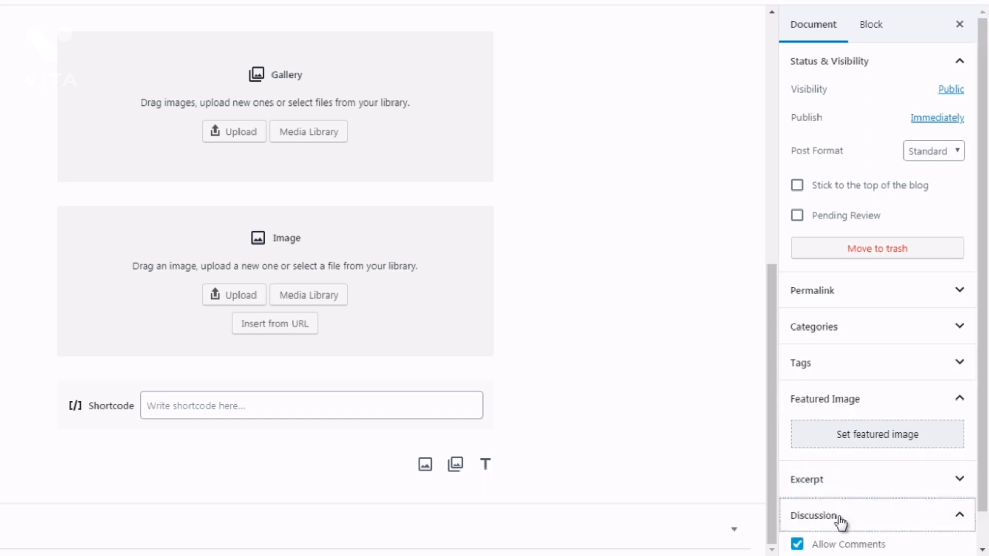
{"action": "scroll", "coordinate": [984, 439], "scroll_direction": "down", "scroll_amount": 1}
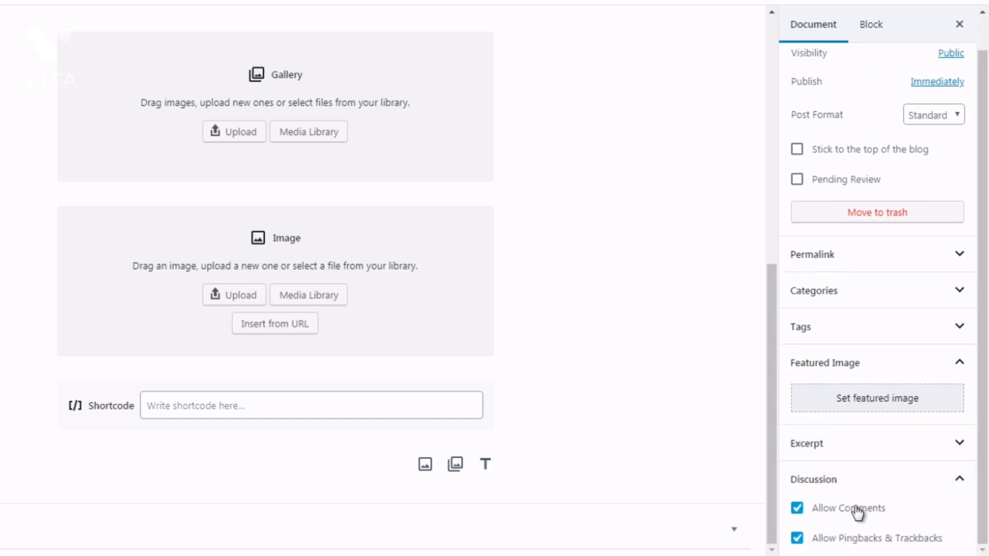
{"action": "left_click", "coordinate": [798, 509]}
{"action": "left_click", "coordinate": [798, 509]}
{"action": "left_click_drag", "start_coordinate": [979, 309], "coordinate": [979, 246]}
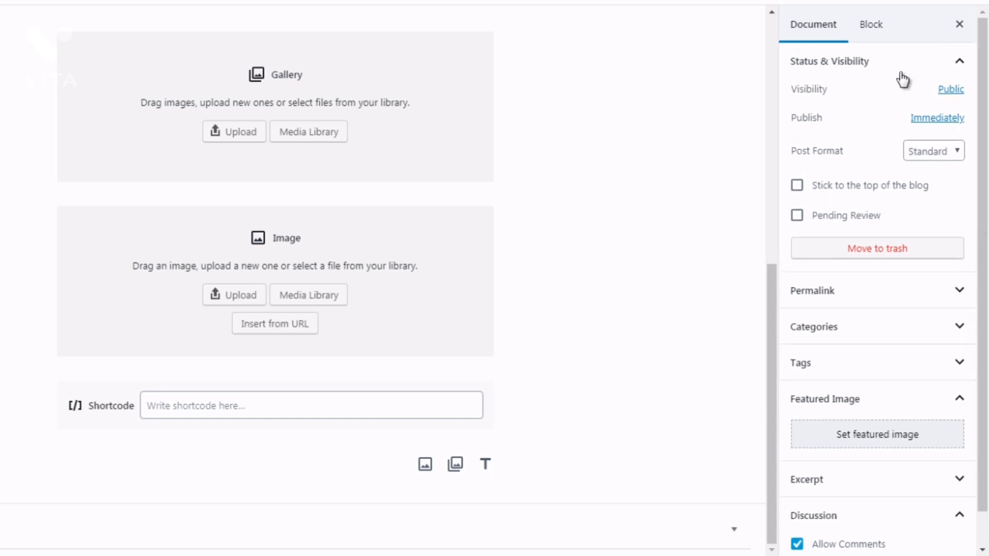
Compare the Document and Block settings, selecting the Gallery block and the Image block to view each one's options.
{"action": "left_click", "coordinate": [872, 28]}
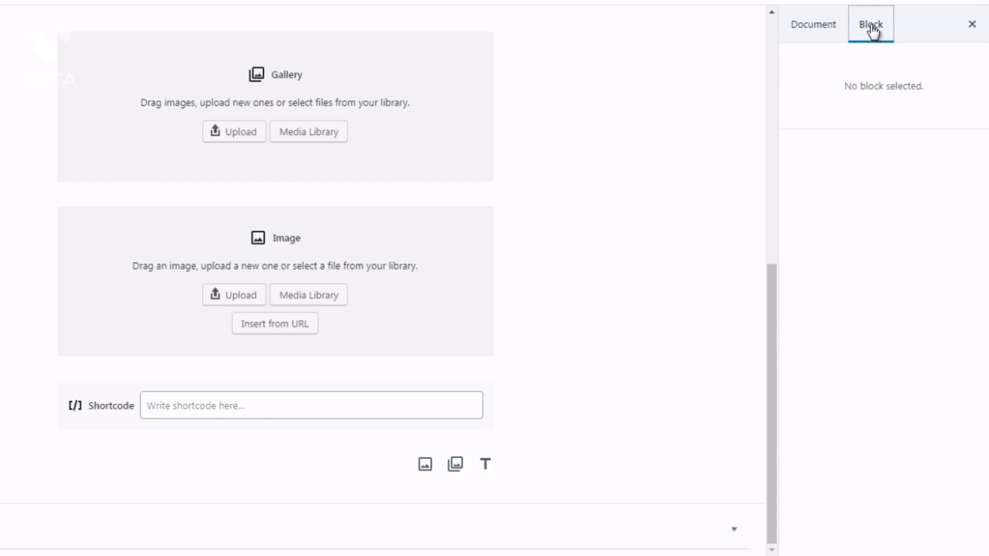
{"action": "left_click", "coordinate": [806, 27]}
{"action": "left_click", "coordinate": [422, 144]}
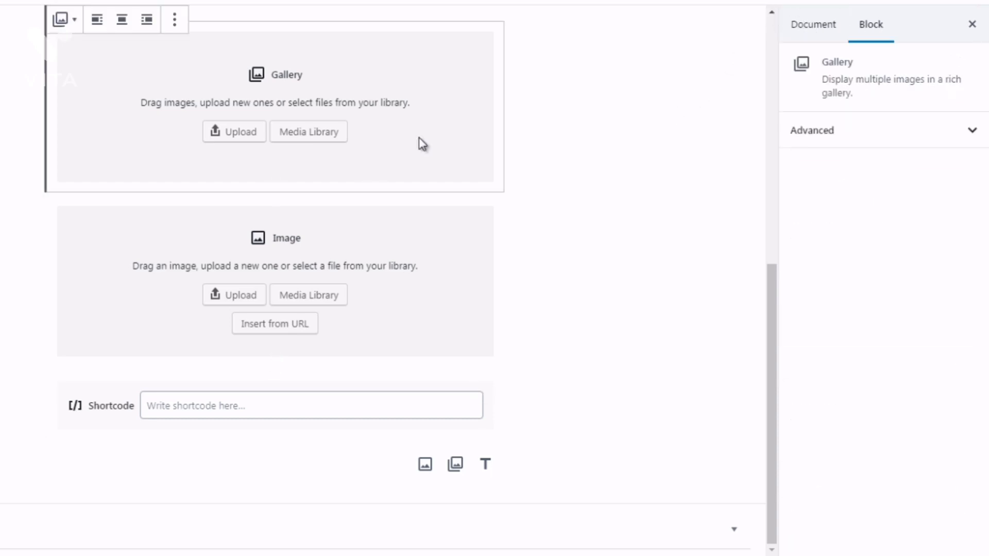
{"action": "left_click", "coordinate": [419, 332]}
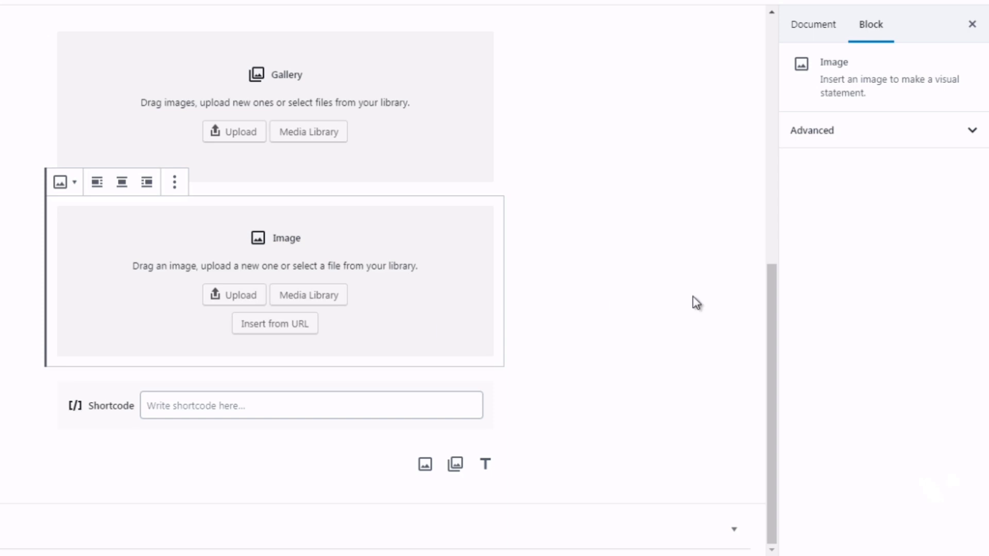
{"action": "left_click_drag", "start_coordinate": [775, 366], "coordinate": [780, 252]}
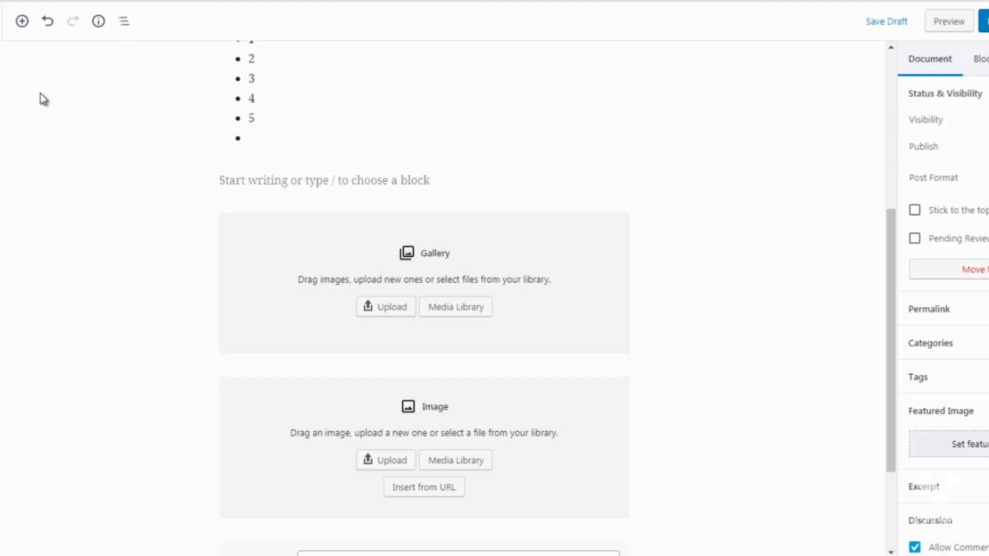
Browse the block library, collapsing Most Used and looking through the block types under Common Blocks.
{"action": "left_click", "coordinate": [20, 23]}
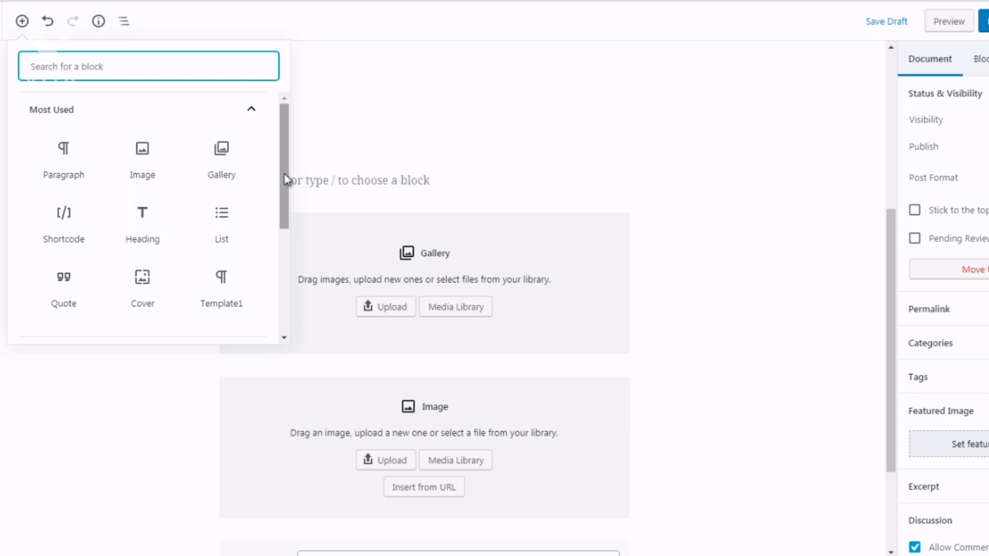
{"action": "left_click", "coordinate": [253, 115]}
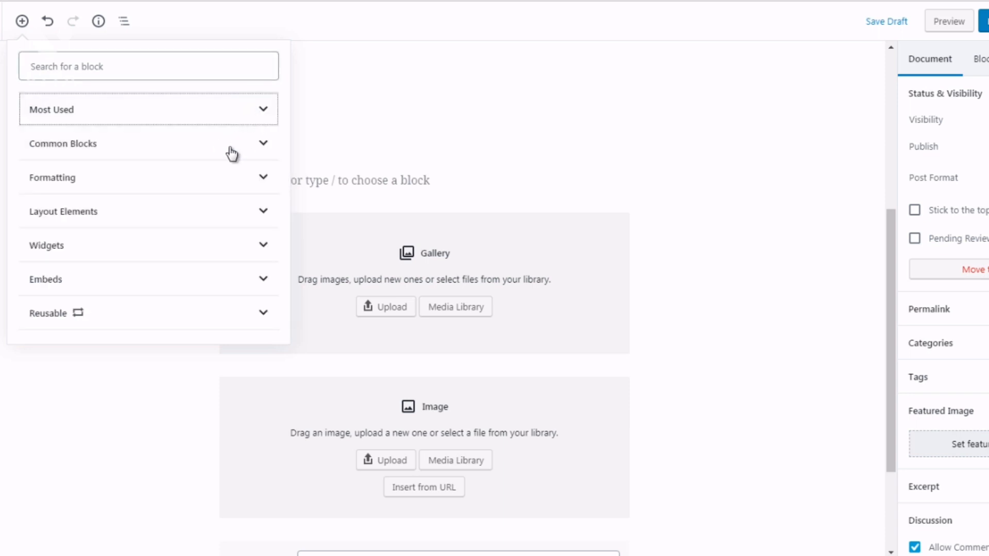
{"action": "left_click", "coordinate": [261, 145]}
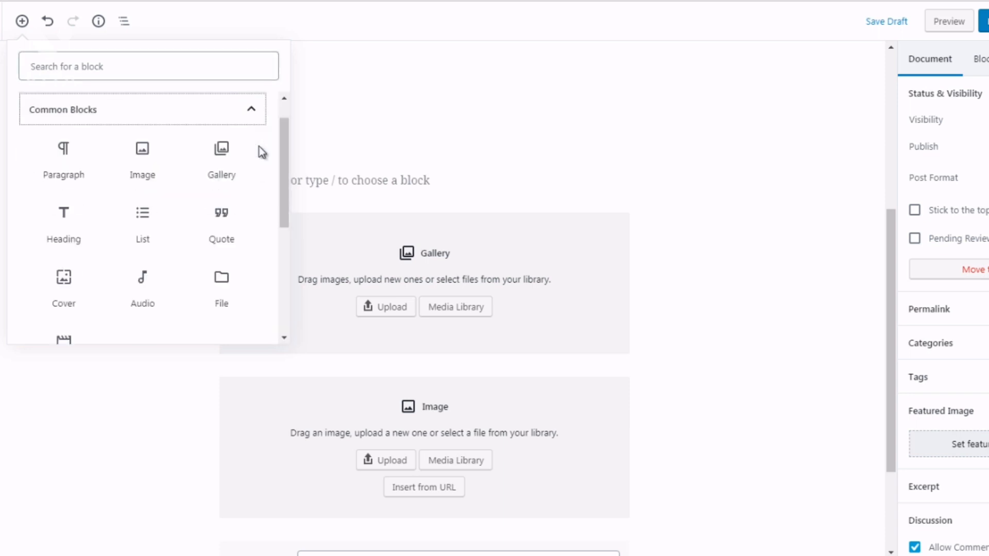
{"action": "left_click_drag", "start_coordinate": [285, 155], "coordinate": [281, 147]}
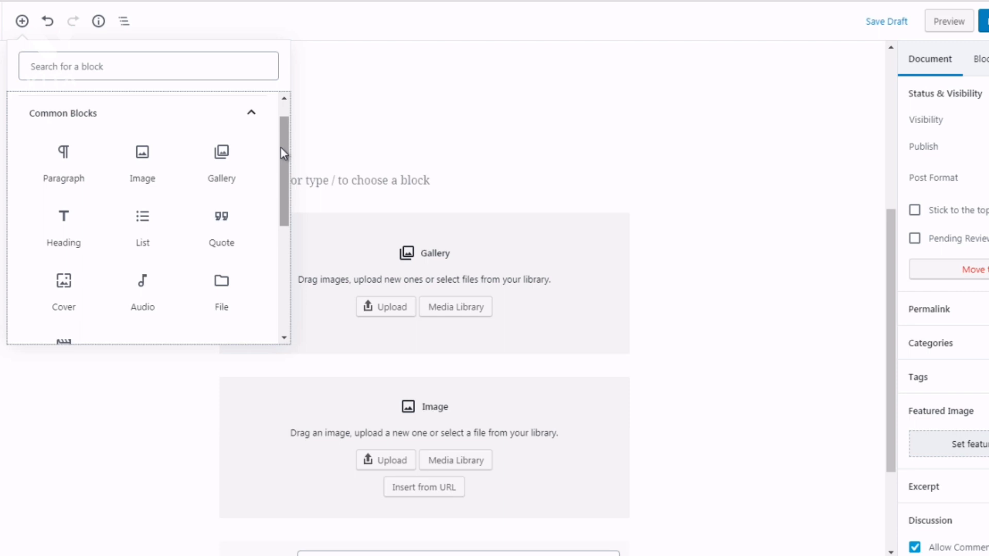
{"action": "left_click_drag", "start_coordinate": [280, 147], "coordinate": [281, 149]}
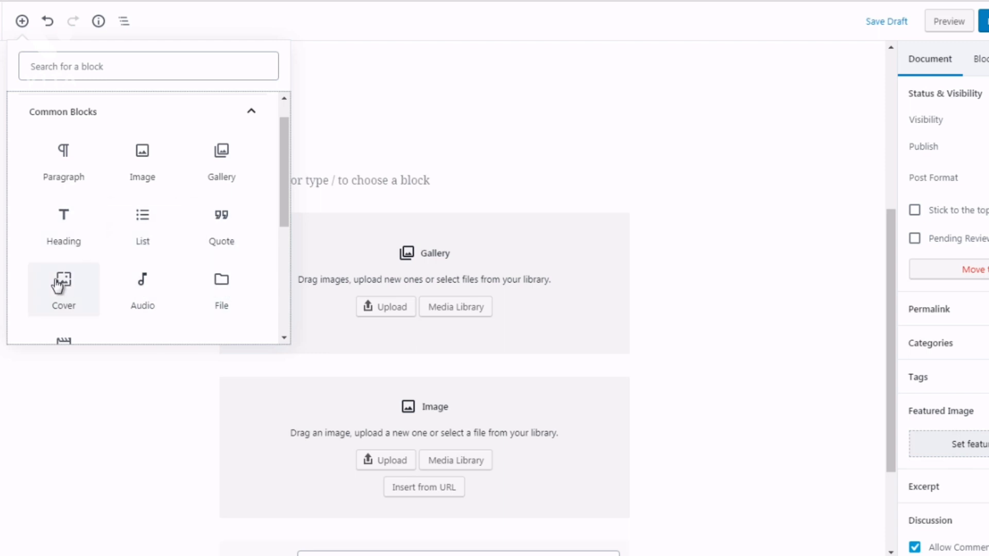
{"action": "mouse_move", "coordinate": [287, 219]}
{"action": "left_mouse_down"}
{"action": "mouse_move", "coordinate": [286, 232]}
{"action": "mouse_move", "coordinate": [282, 206]}
{"action": "left_mouse_up"}
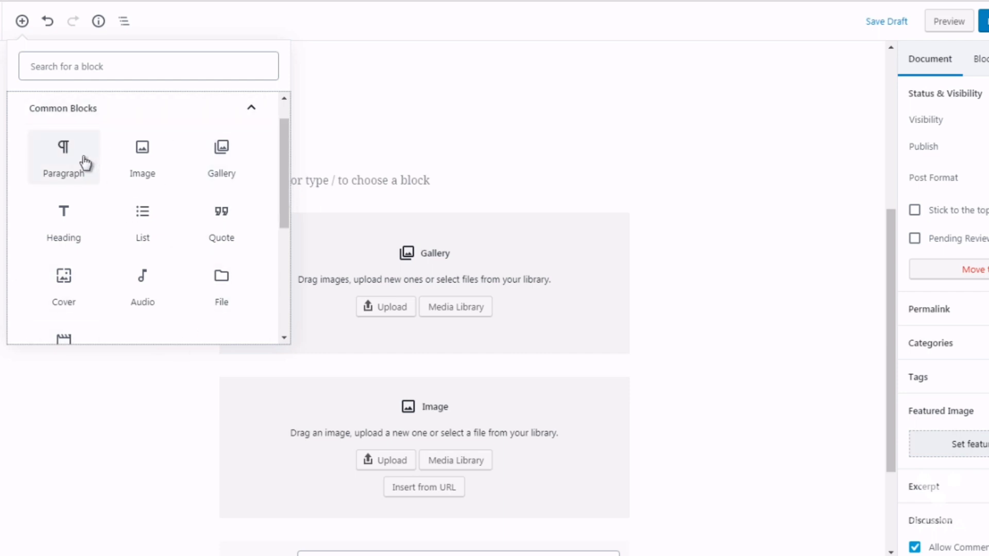
Fill the empty paragraph between the list and the Gallery block with repeated copies of "this is a test".
{"action": "left_click", "coordinate": [360, 190]}
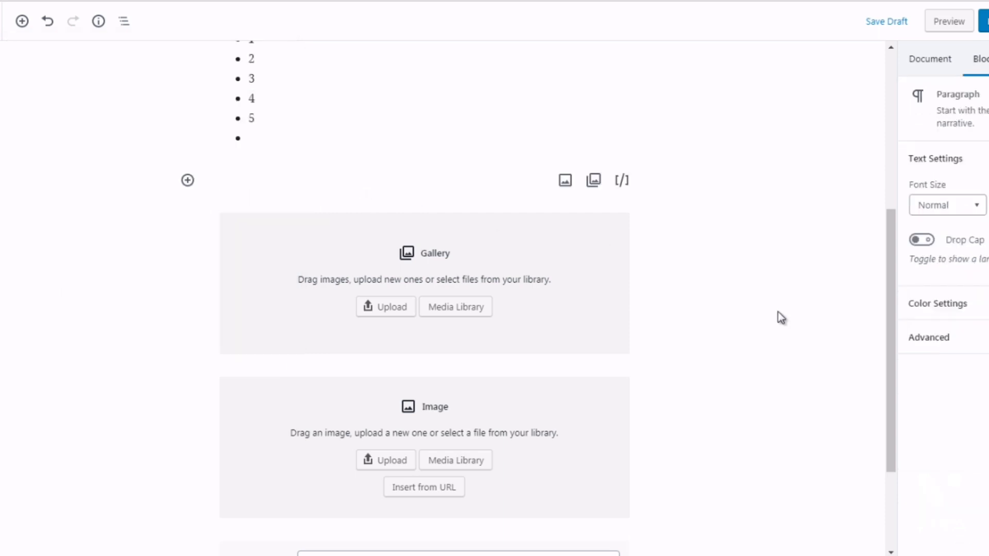
{"action": "left_click_drag", "start_coordinate": [888, 345], "coordinate": [887, 402]}
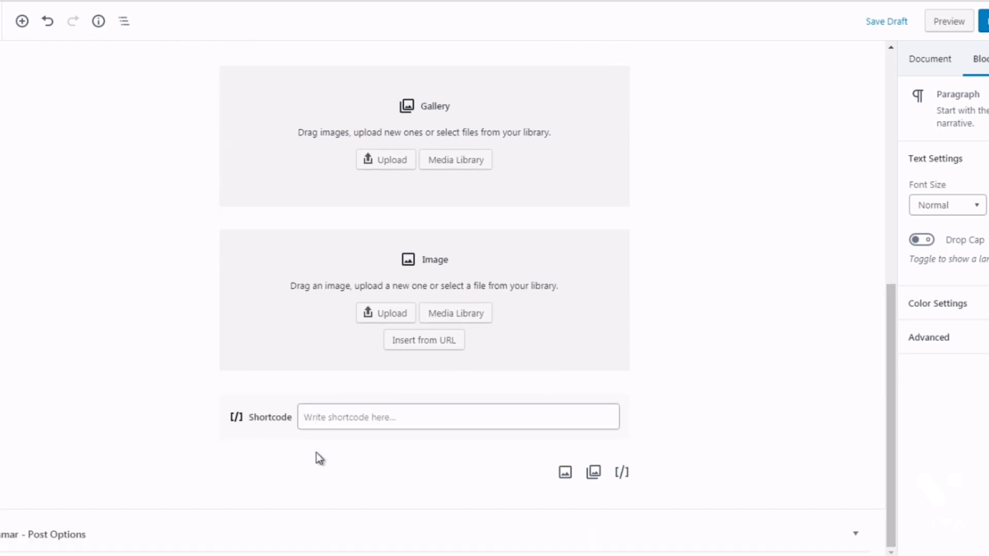
{"action": "left_click_drag", "start_coordinate": [892, 323], "coordinate": [887, 293]}
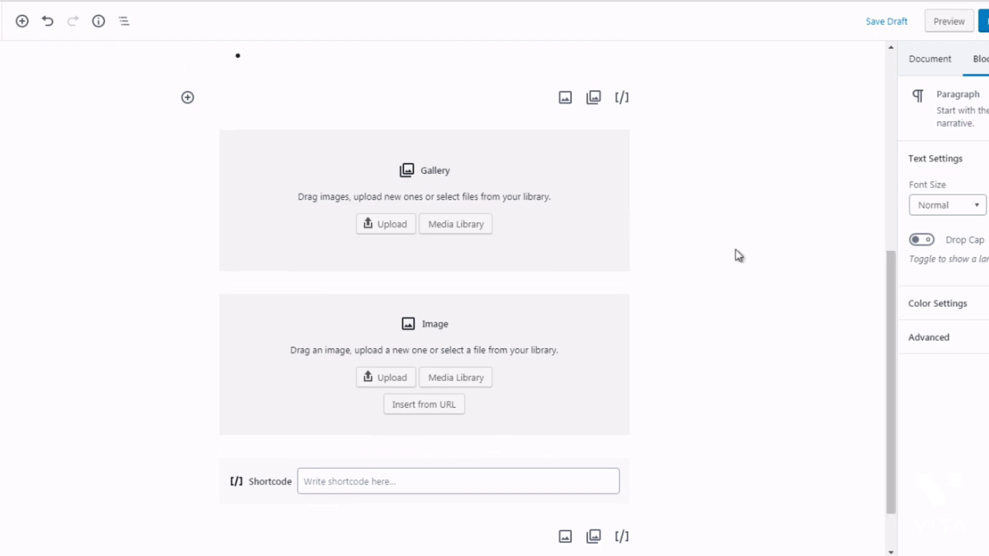
{"action": "left_click", "coordinate": [187, 98]}
{"action": "left_click", "coordinate": [230, 244]}
{"action": "type", "text": "this is "}
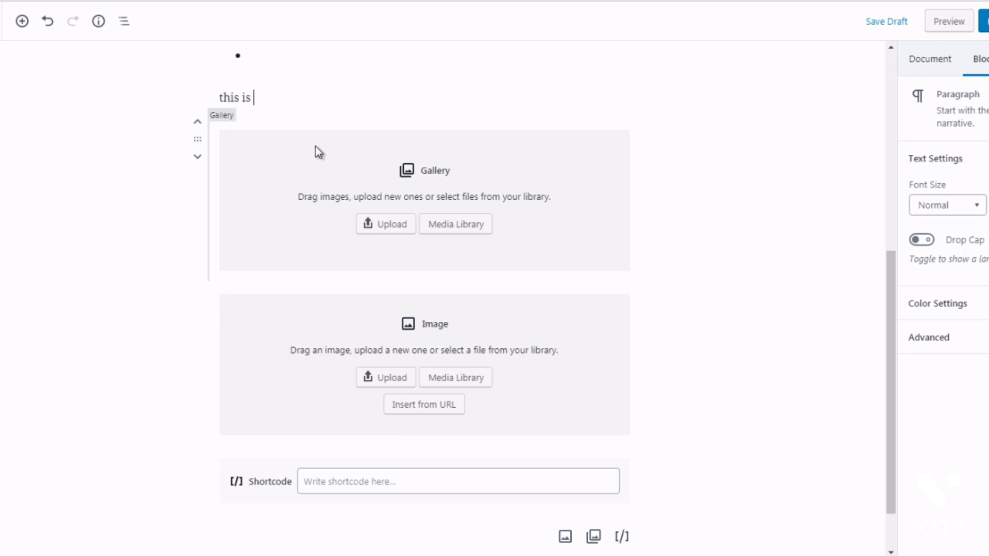
{"action": "type", "text": "a test"}
{"action": "key", "text": "ctrl+a"}
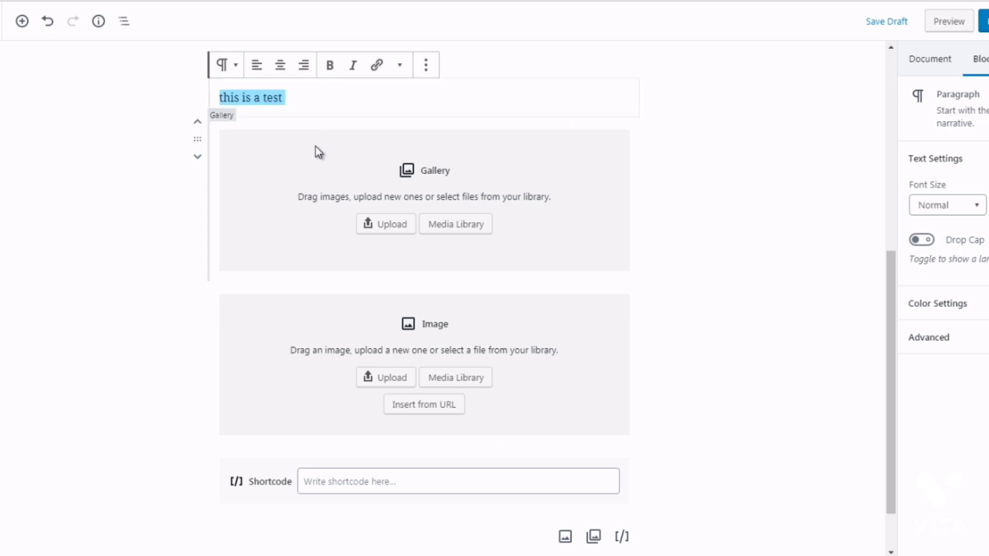
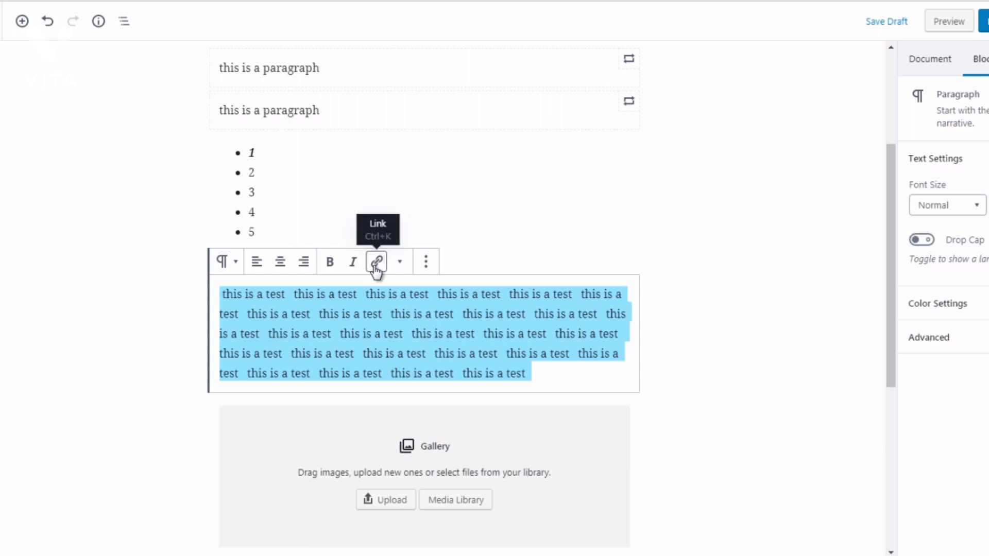
Check the test paragraph's additional block options, try preset font sizes including Huge and Normal, and set the size to Medium.
{"action": "left_click", "coordinate": [426, 262]}
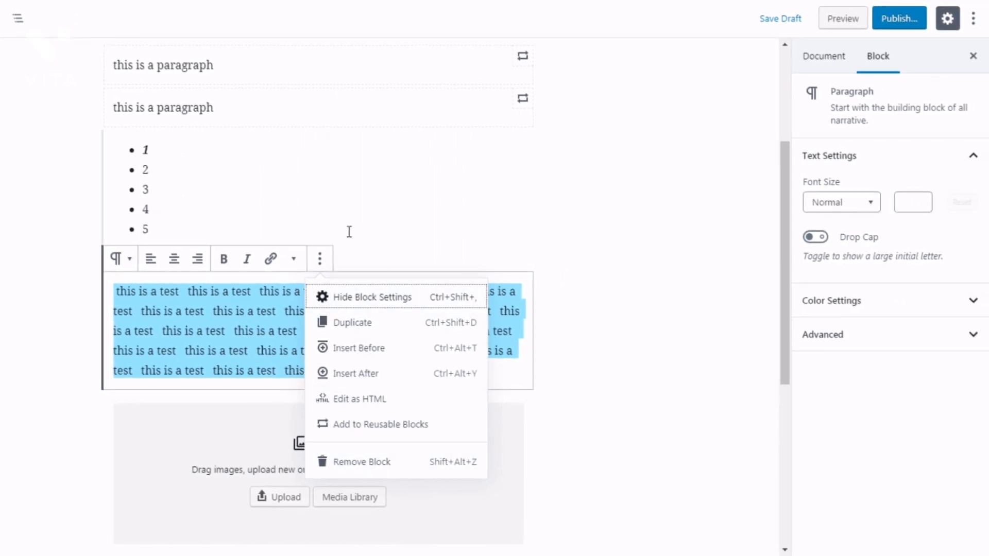
{"action": "left_click", "coordinate": [826, 374]}
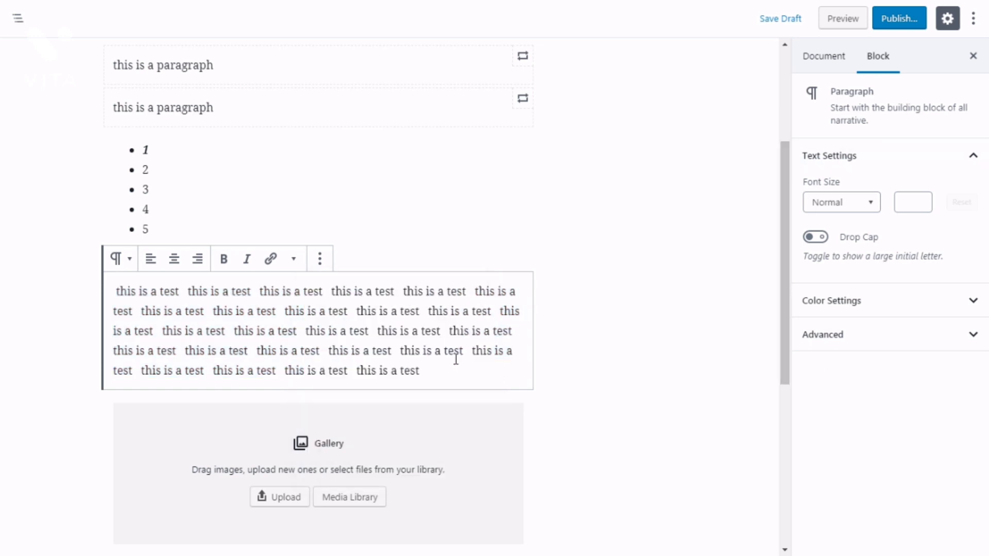
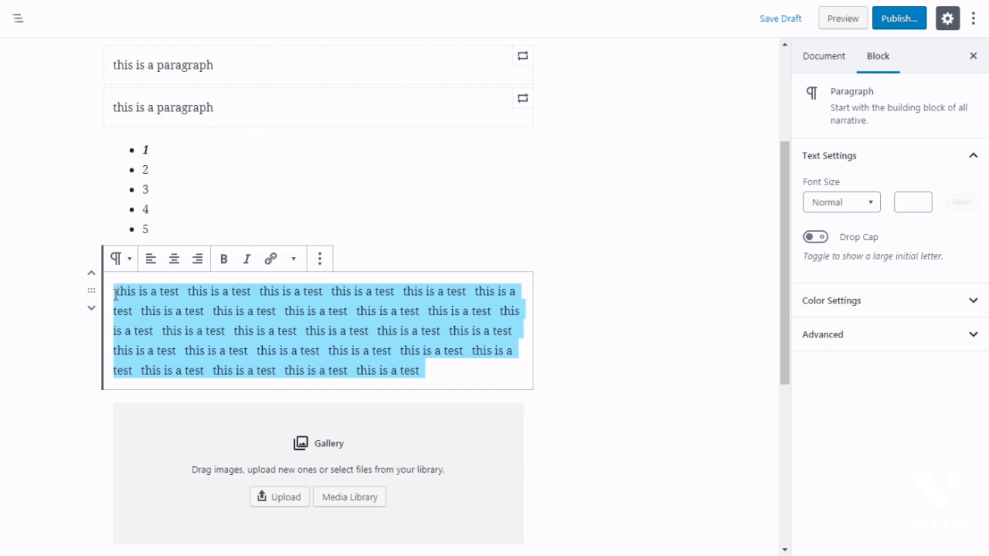
{"action": "left_click", "coordinate": [846, 207]}
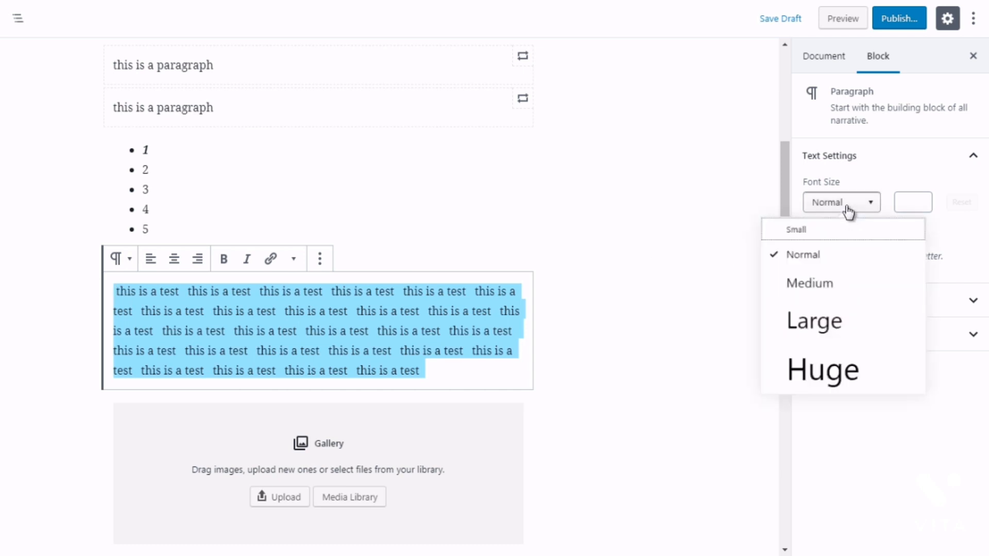
{"action": "left_click", "coordinate": [816, 295]}
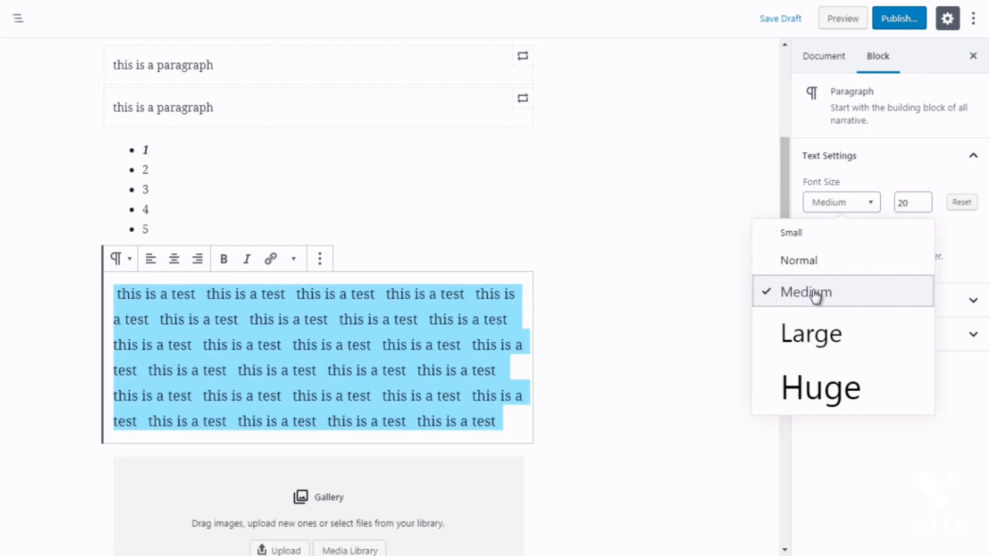
{"action": "left_click", "coordinate": [812, 388]}
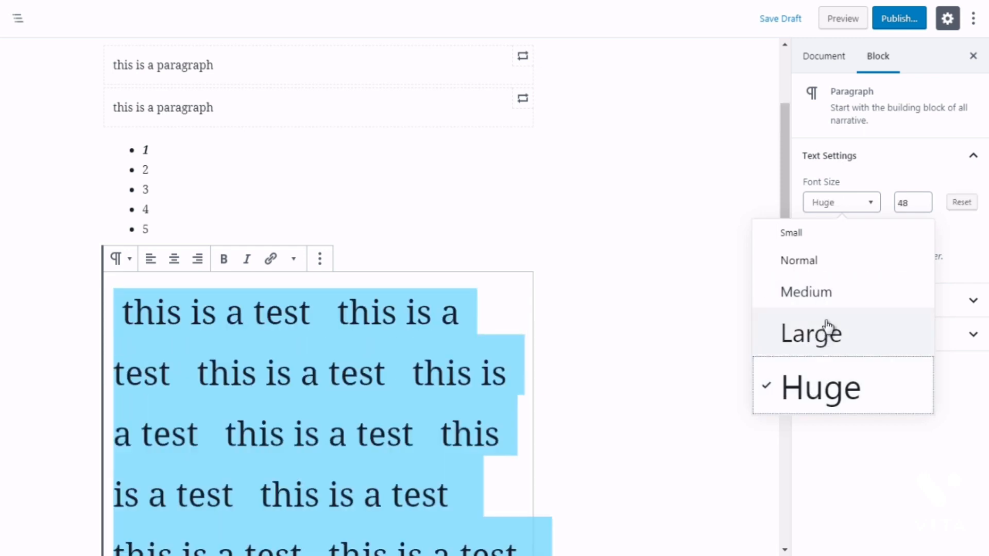
{"action": "left_click", "coordinate": [802, 238]}
{"action": "left_click", "coordinate": [796, 268]}
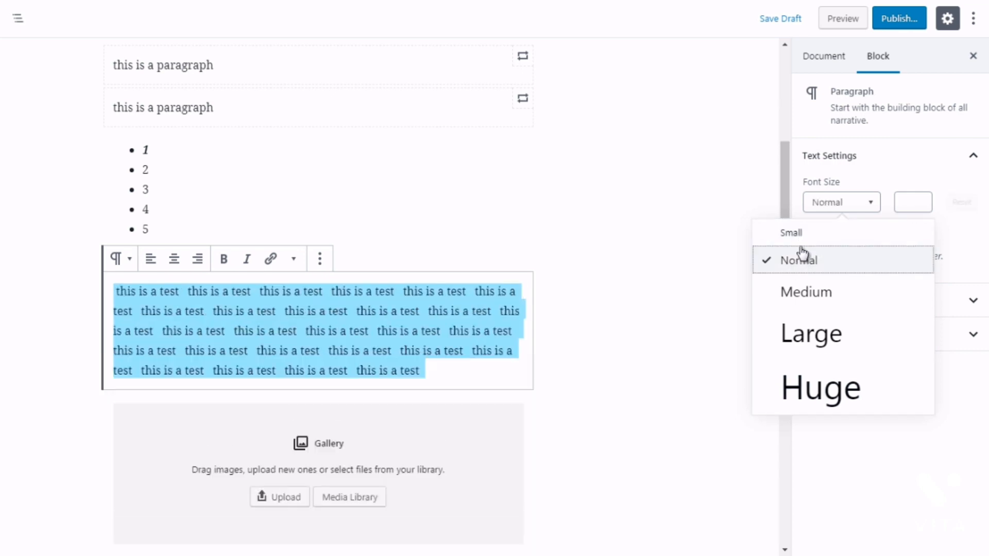
{"action": "left_click", "coordinate": [808, 292]}
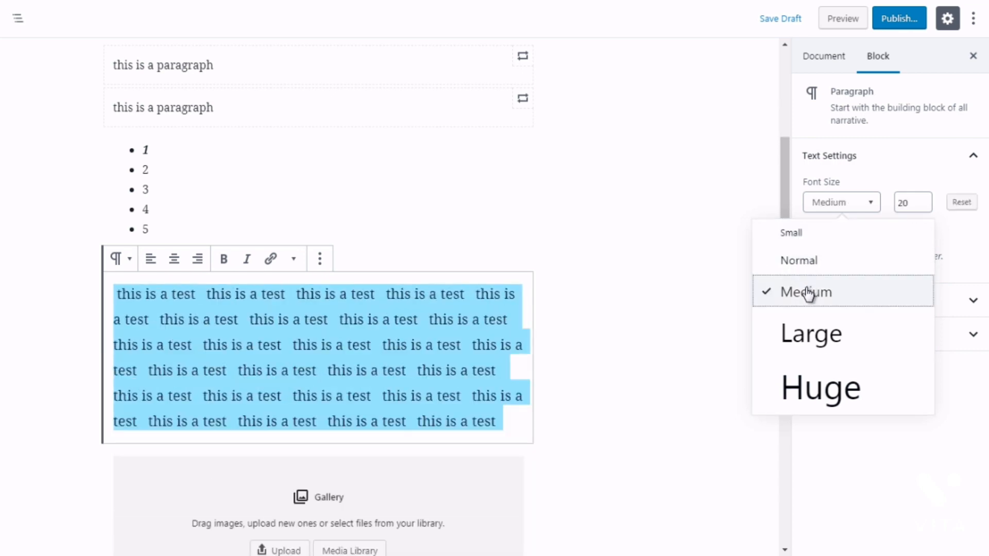
Decrease the test paragraph's custom font size in single increments, and raise it to 23.
{"action": "left_click", "coordinate": [925, 200]}
{"action": "left_click", "coordinate": [924, 205]}
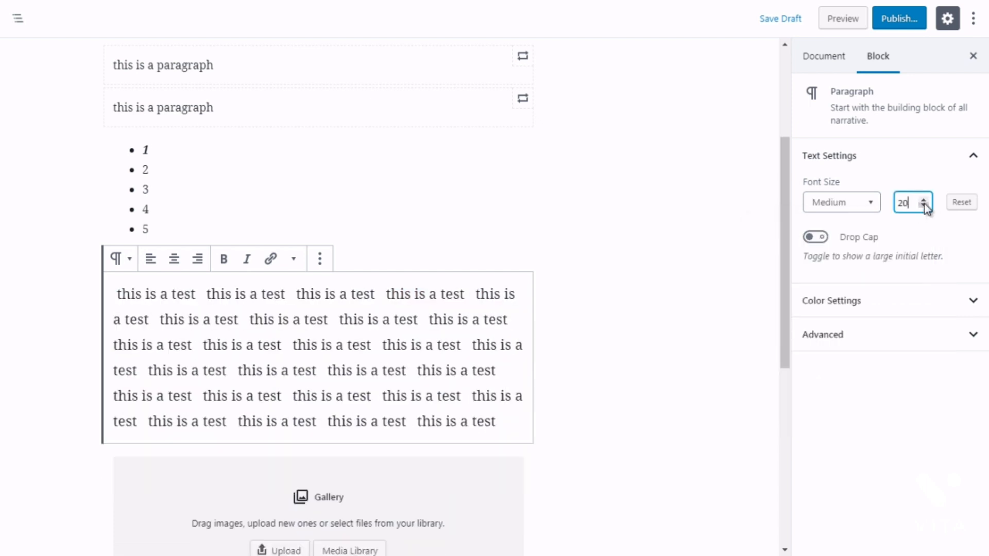
{"action": "left_click", "coordinate": [923, 206]}
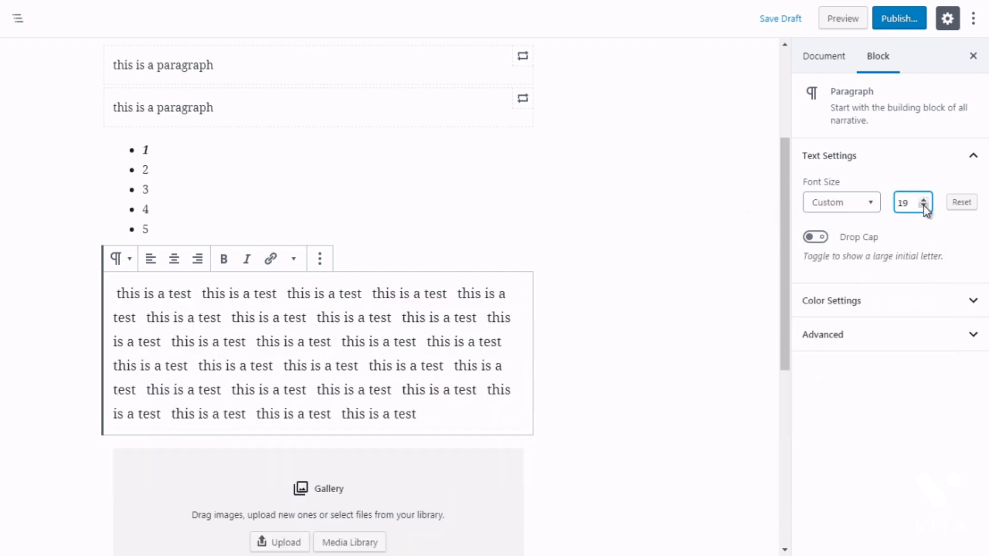
{"action": "left_click", "coordinate": [923, 206]}
{"action": "left_click", "coordinate": [923, 205]}
{"action": "left_click", "coordinate": [923, 206]}
{"action": "left_click", "coordinate": [925, 200]}
{"action": "left_click", "coordinate": [925, 200]}
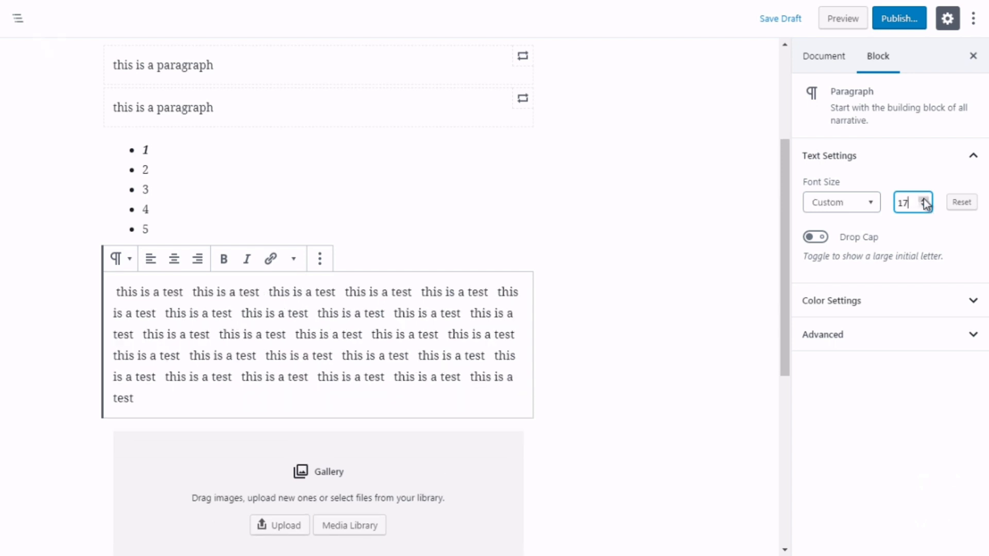
{"action": "left_click", "coordinate": [925, 200]}
{"action": "left_click", "coordinate": [924, 200]}
{"action": "left_click", "coordinate": [925, 200]}
{"action": "left_click", "coordinate": [925, 200]}
{"action": "left_click", "coordinate": [924, 200]}
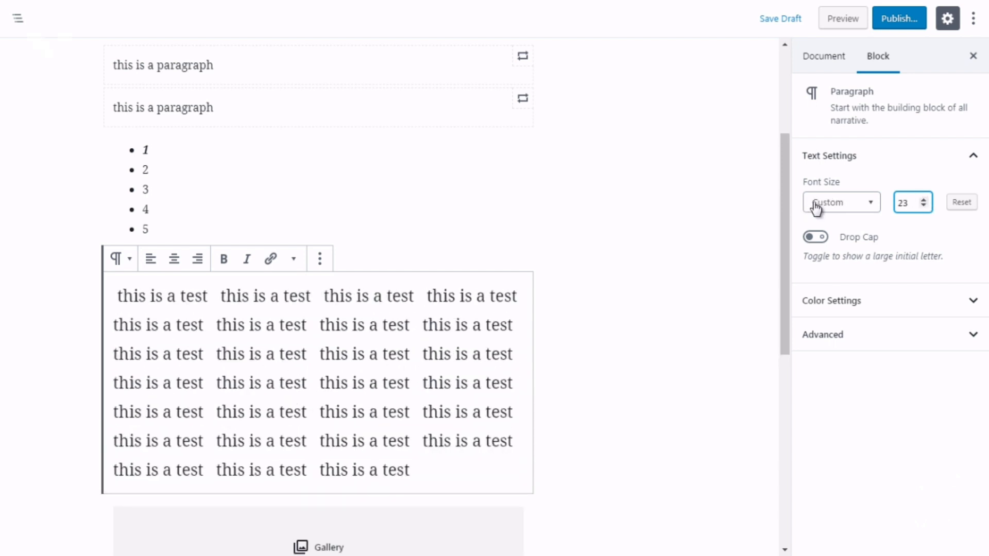
Try a custom font size of 26 and the Huge and Large presets on the test paragraph.
{"action": "left_click", "coordinate": [871, 205]}
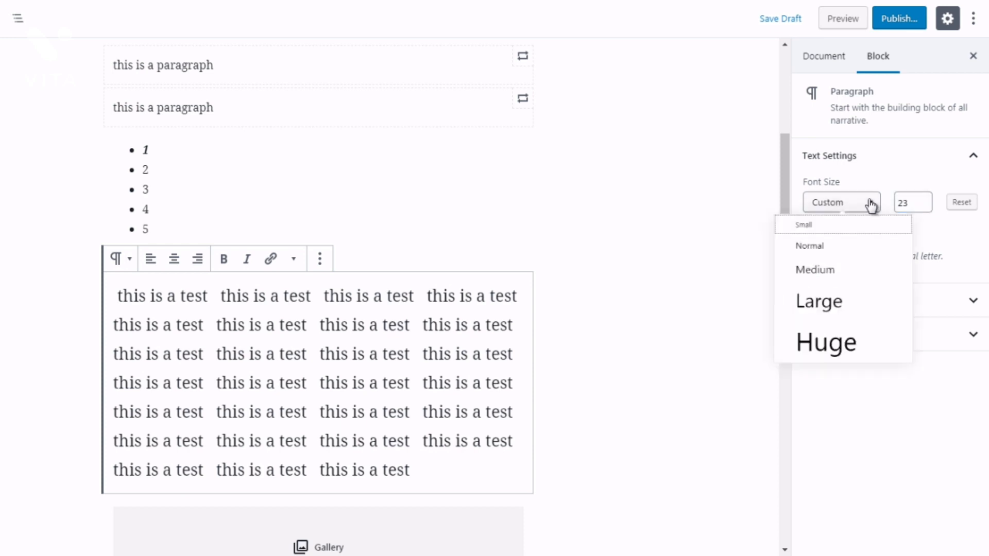
{"action": "left_click", "coordinate": [923, 200]}
{"action": "left_click", "coordinate": [923, 200]}
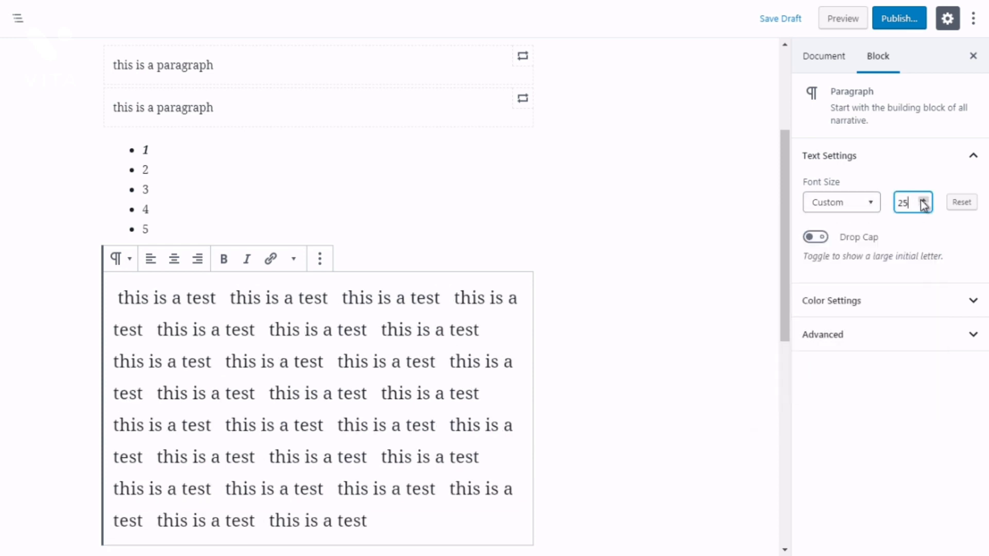
{"action": "left_click", "coordinate": [924, 200]}
{"action": "left_click", "coordinate": [851, 208]}
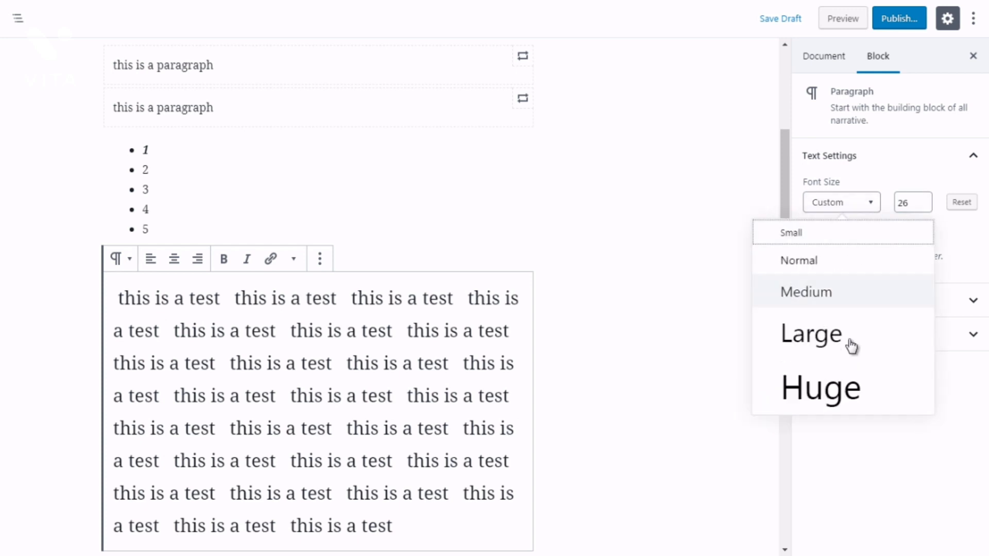
{"action": "left_click", "coordinate": [848, 386]}
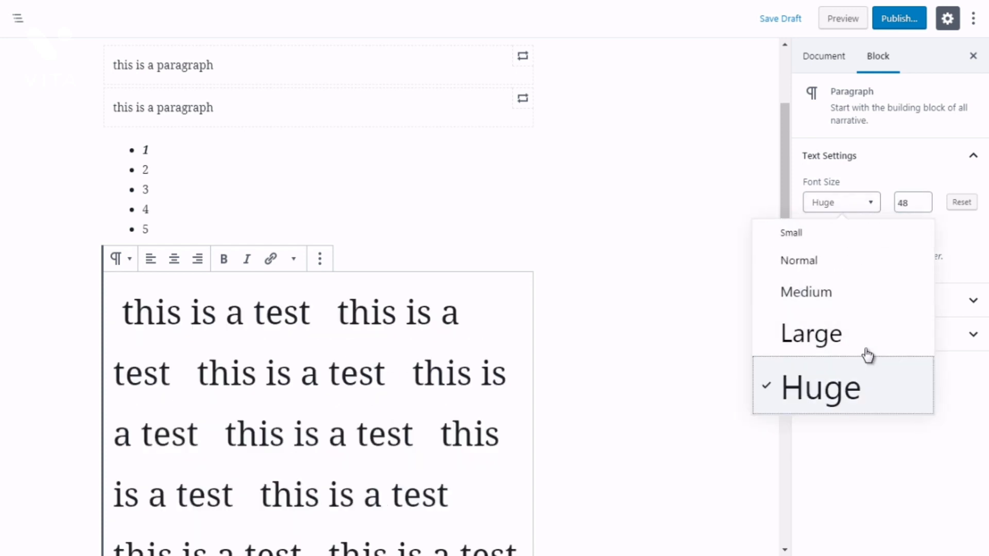
{"action": "left_click", "coordinate": [832, 350]}
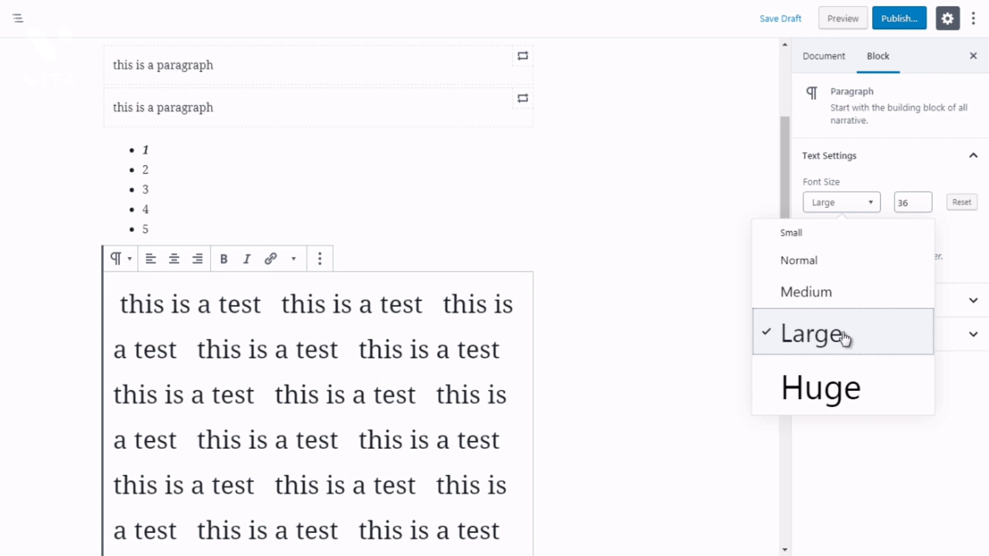
Apply the Huge font size preset to the test paragraph, and lower its custom size in single increments to 39.
{"action": "left_click", "coordinate": [835, 406]}
{"action": "left_click", "coordinate": [909, 202]}
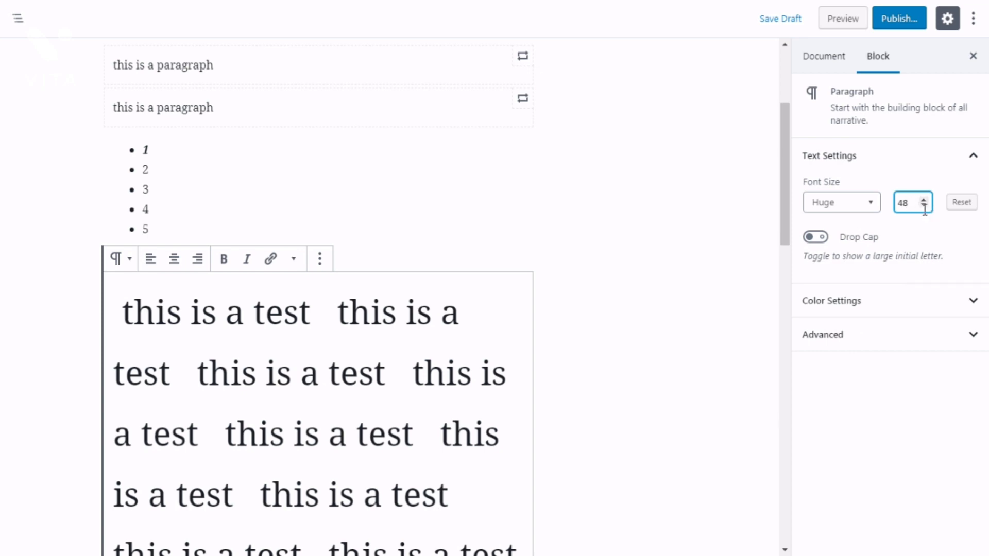
{"action": "left_click", "coordinate": [924, 206]}
{"action": "left_click", "coordinate": [924, 206]}
{"action": "left_click", "coordinate": [924, 206]}
{"action": "left_click", "coordinate": [924, 206]}
{"action": "left_click", "coordinate": [924, 206]}
{"action": "left_click", "coordinate": [924, 206]}
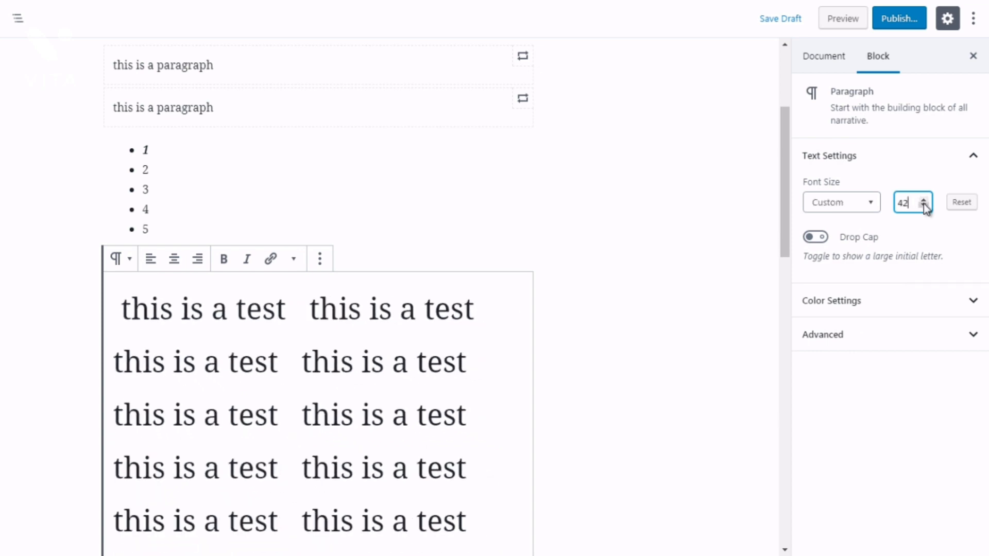
{"action": "left_click", "coordinate": [924, 206]}
{"action": "left_click", "coordinate": [924, 206]}
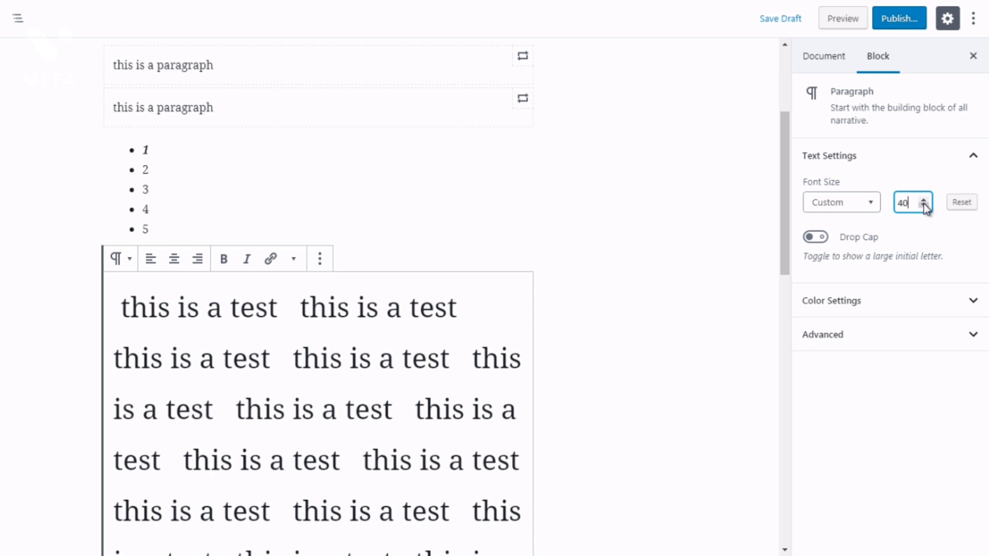
{"action": "left_click", "coordinate": [924, 206]}
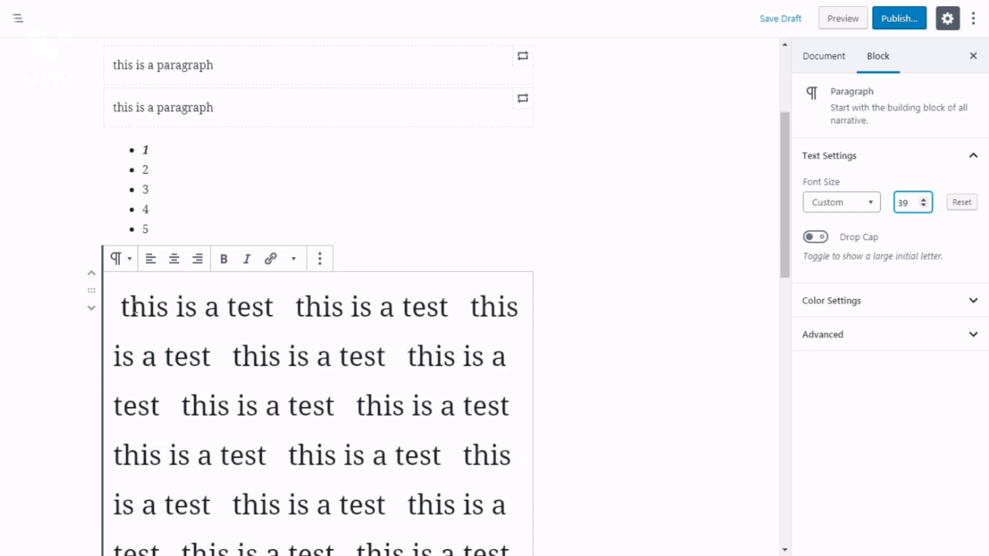
Turn on Drop Cap for the test paragraph and check its effect on the initial letter.
{"action": "left_click_drag", "start_coordinate": [130, 312], "coordinate": [118, 313]}
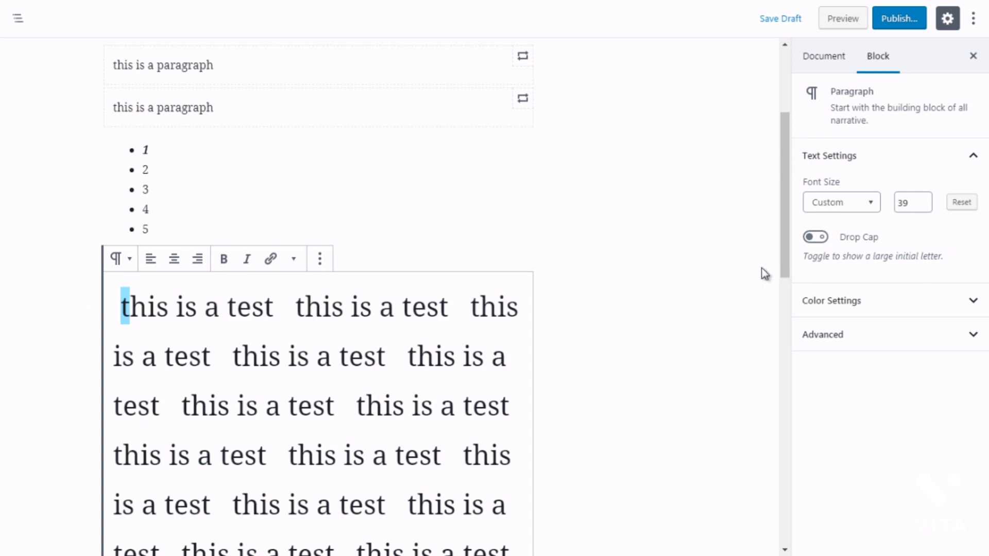
{"action": "left_click", "coordinate": [815, 238]}
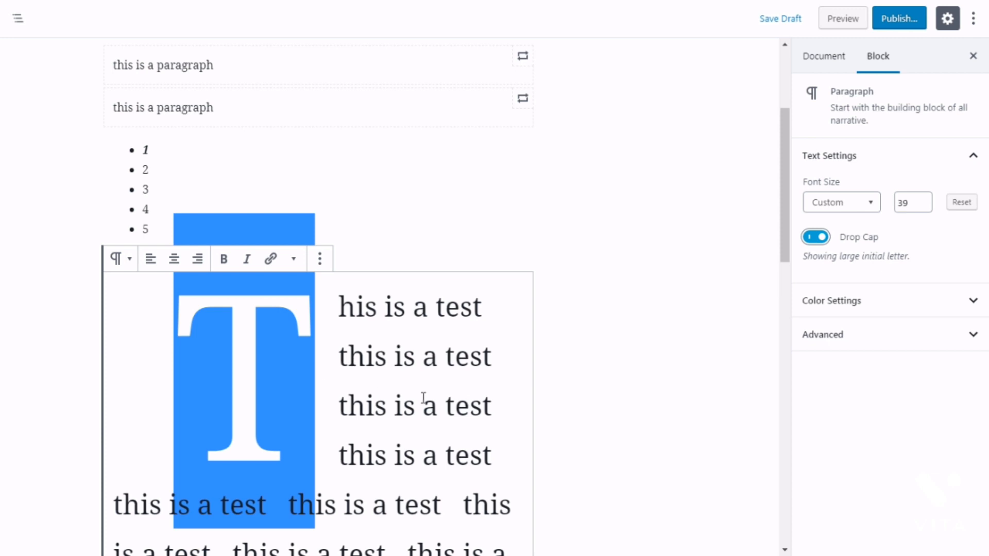
{"action": "left_click", "coordinate": [333, 355]}
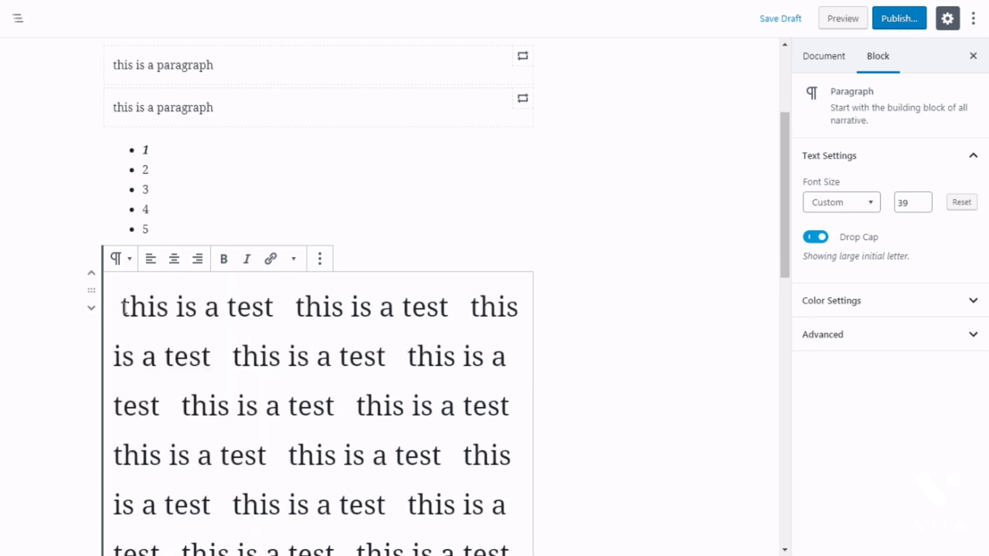
{"action": "left_click_drag", "start_coordinate": [128, 309], "coordinate": [114, 309]}
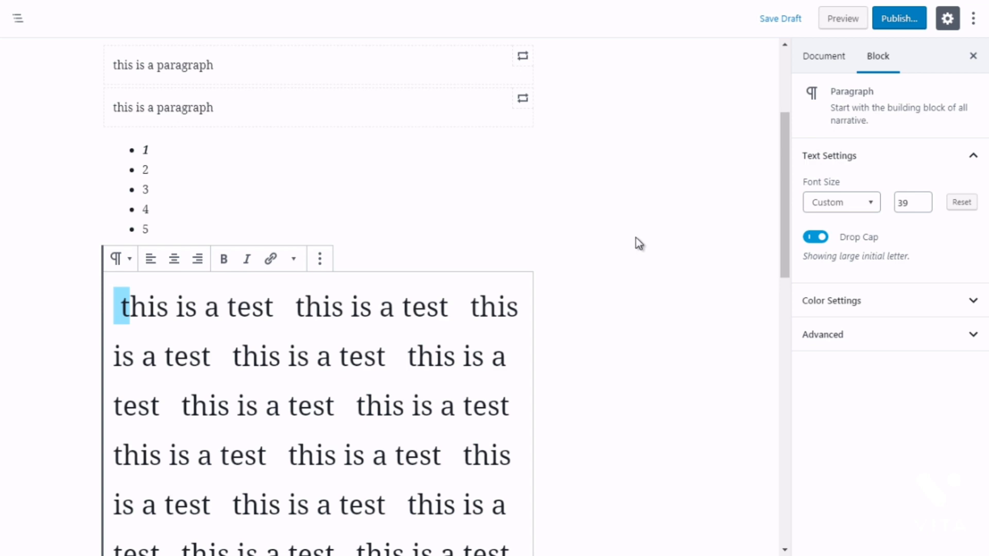
{"action": "left_click", "coordinate": [367, 342]}
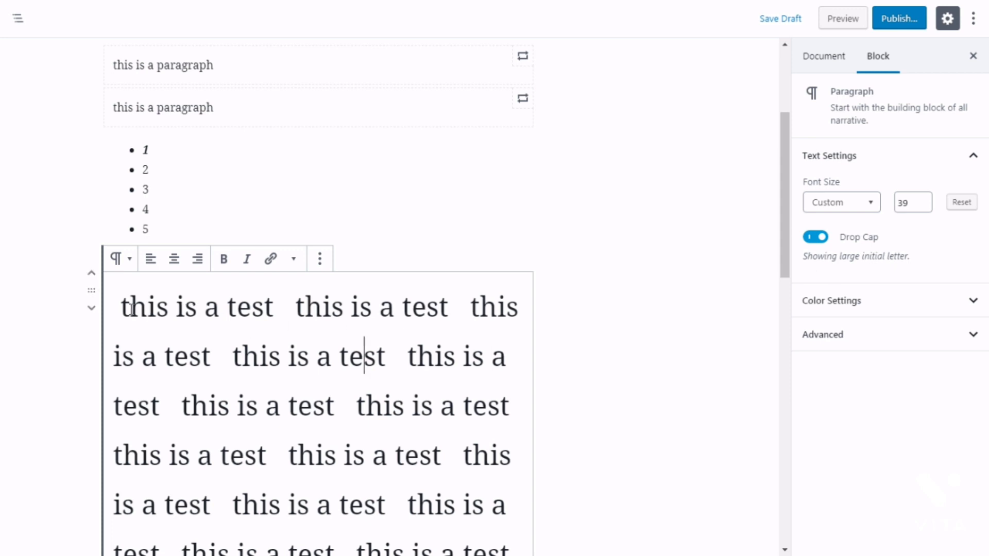
{"action": "left_click_drag", "start_coordinate": [130, 309], "coordinate": [122, 307]}
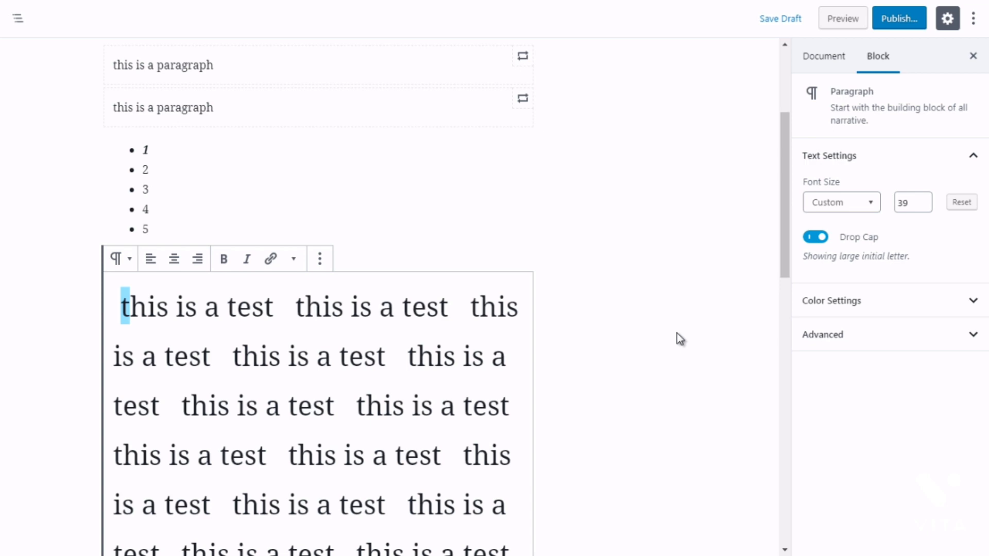
Try pink, orange and red preset background colors on the test paragraph, and set its background to light gray.
{"action": "left_click", "coordinate": [826, 304]}
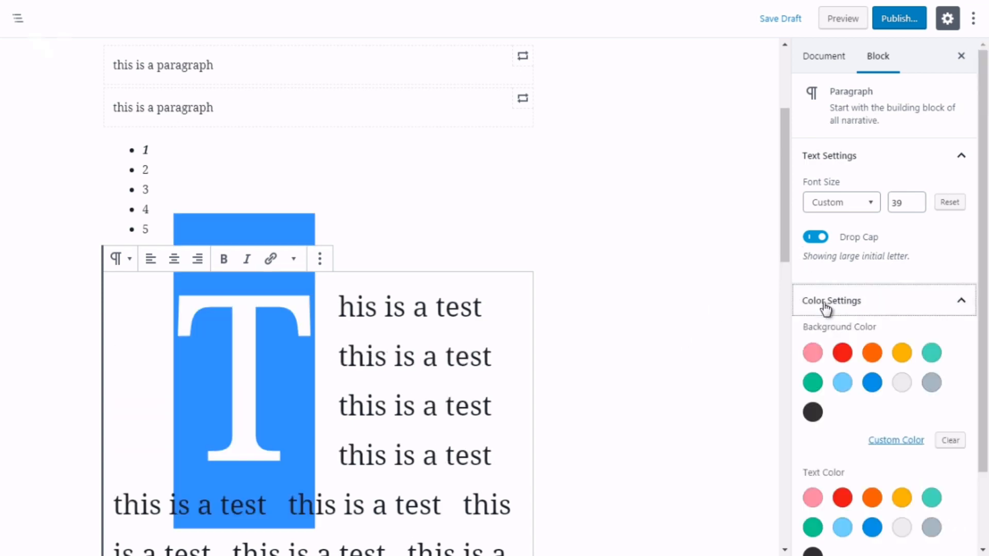
{"action": "left_click", "coordinate": [813, 354]}
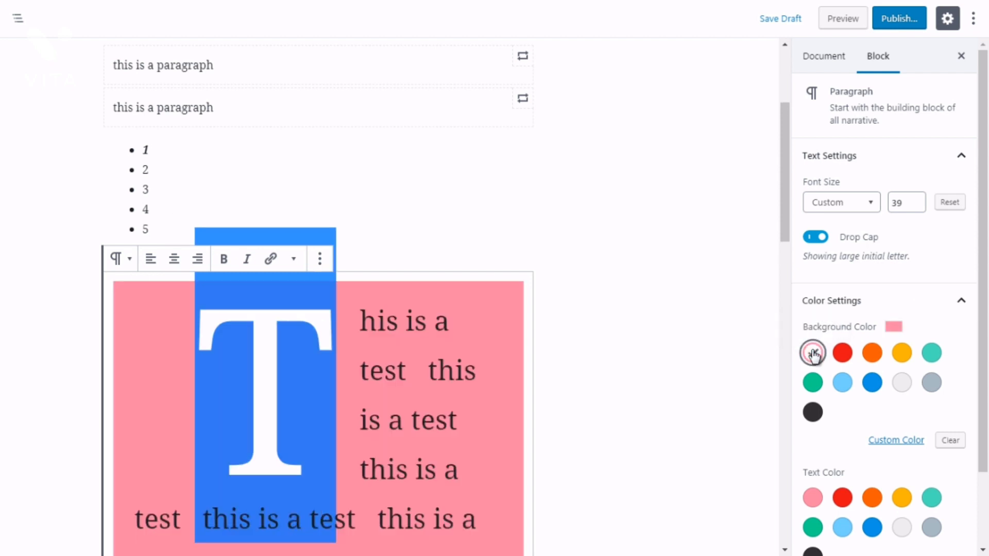
{"action": "left_click_drag", "start_coordinate": [784, 230], "coordinate": [785, 280]}
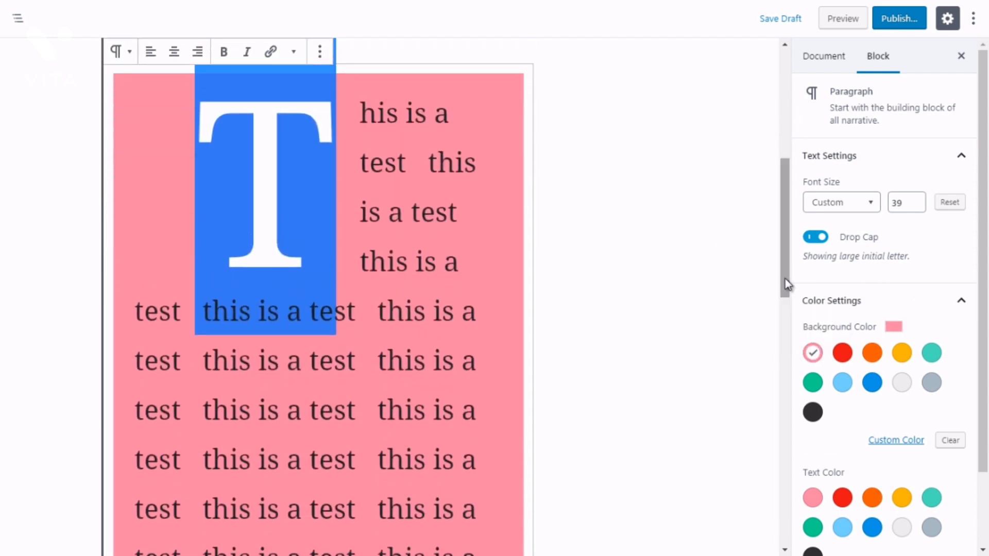
{"action": "left_click", "coordinate": [873, 354]}
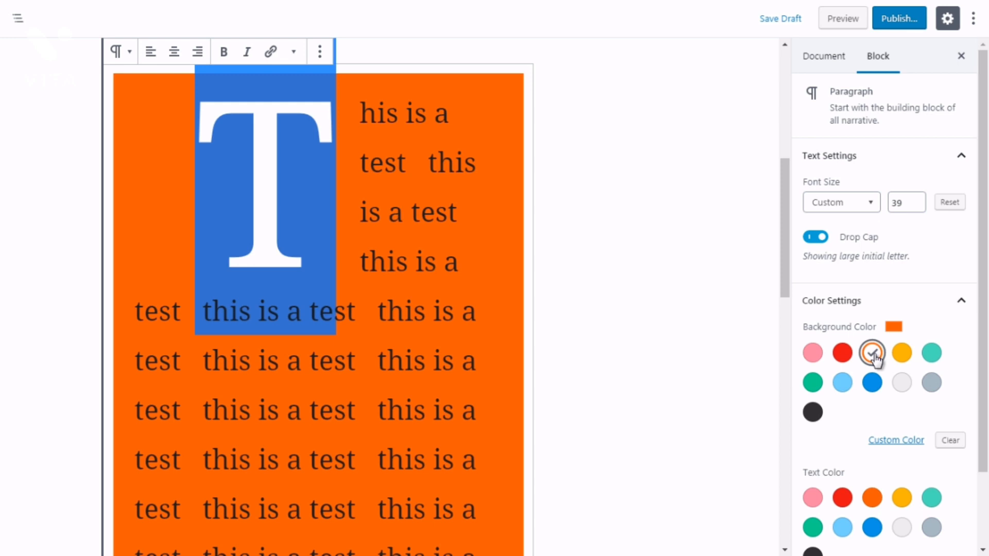
{"action": "left_click", "coordinate": [904, 385]}
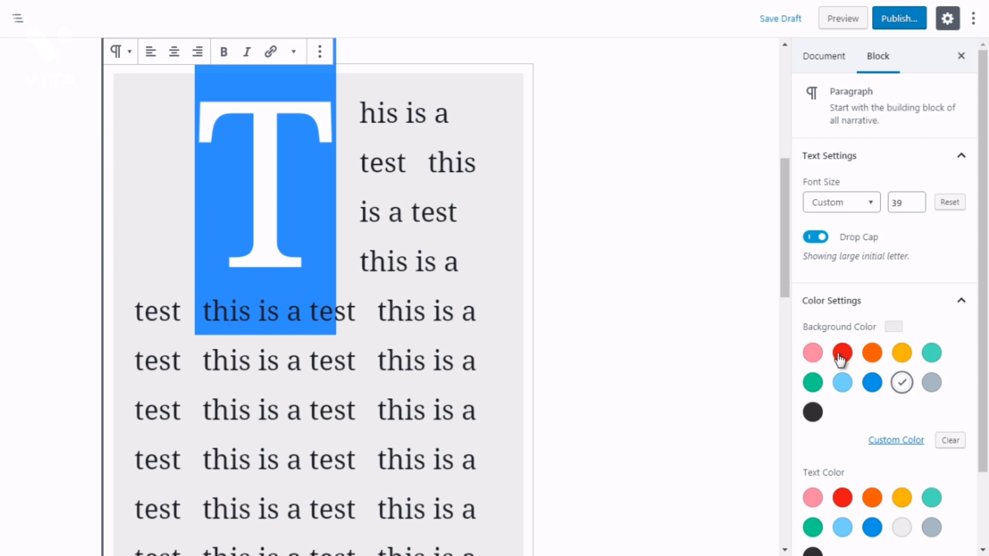
{"action": "left_click", "coordinate": [812, 355]}
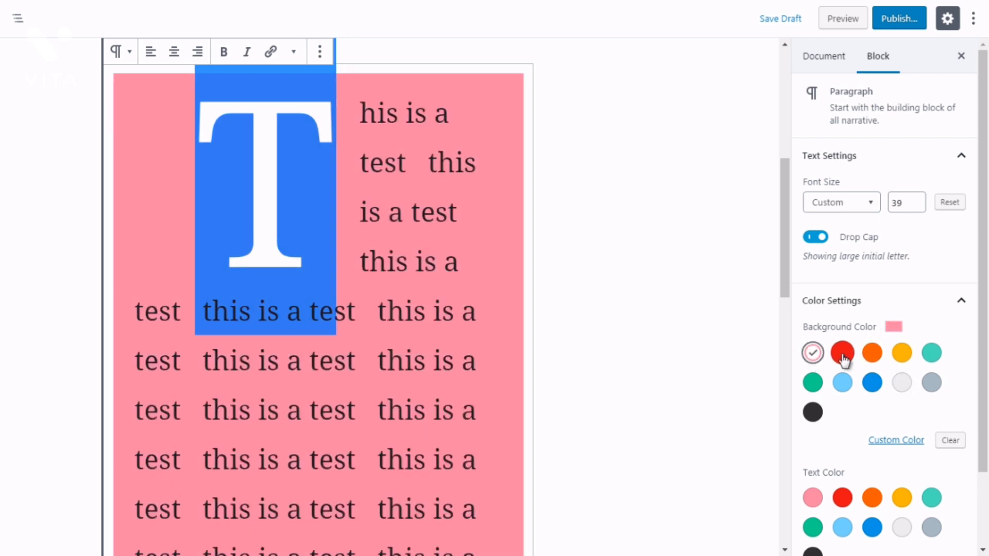
{"action": "left_click", "coordinate": [843, 354]}
{"action": "left_click", "coordinate": [812, 355]}
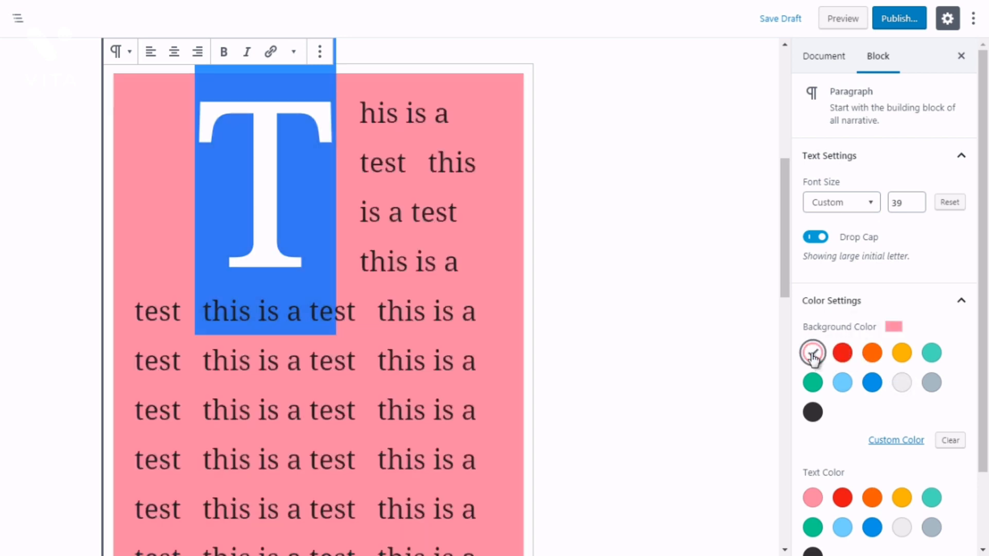
{"action": "left_click", "coordinate": [905, 383]}
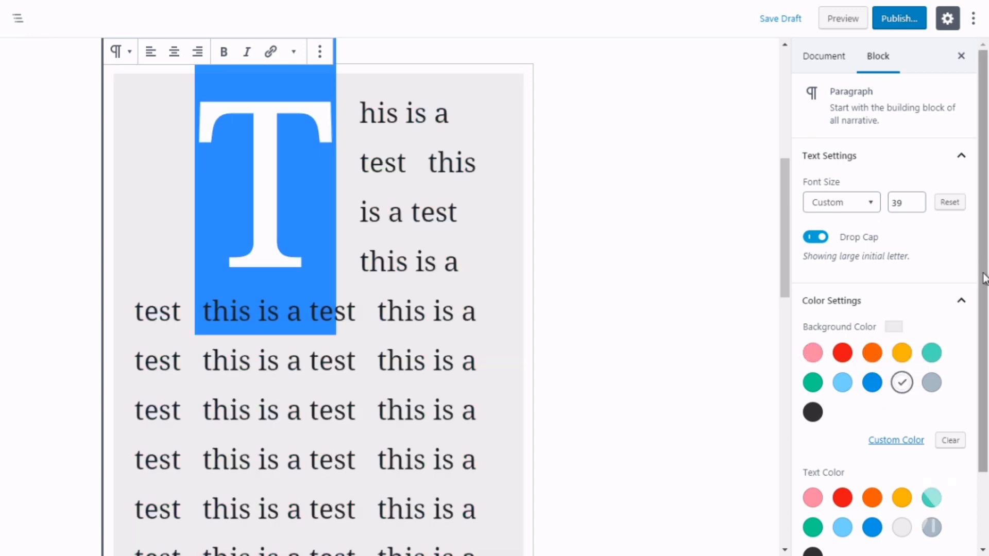
Try red as the test paragraph's text color, and set the text to the darker preset blue.
{"action": "left_click_drag", "start_coordinate": [983, 282], "coordinate": [984, 317]}
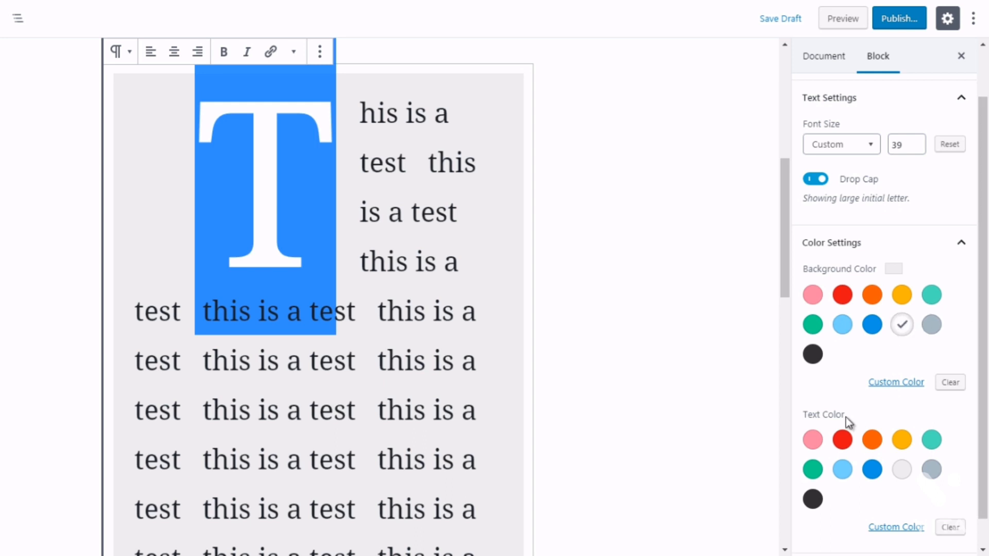
{"action": "left_click", "coordinate": [839, 446]}
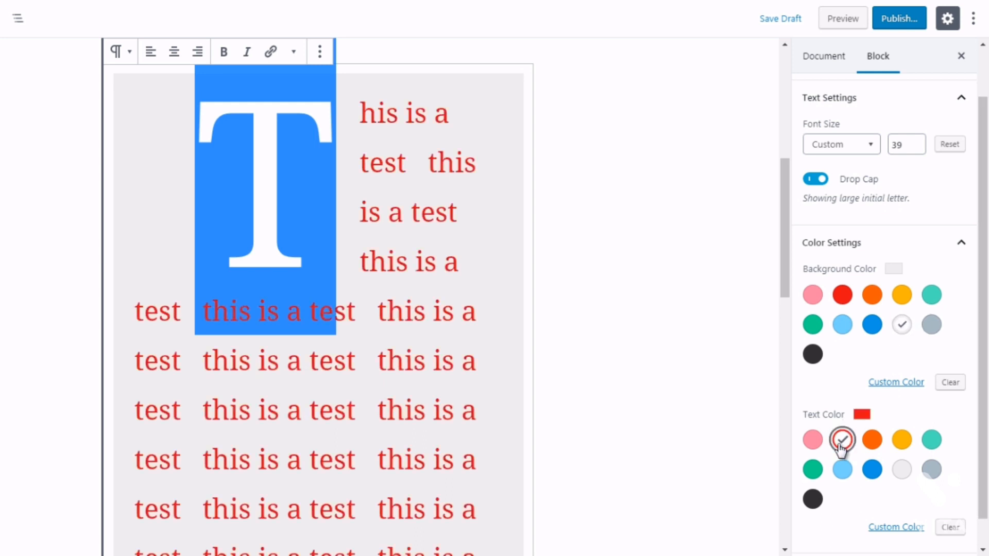
{"action": "left_click", "coordinate": [870, 471]}
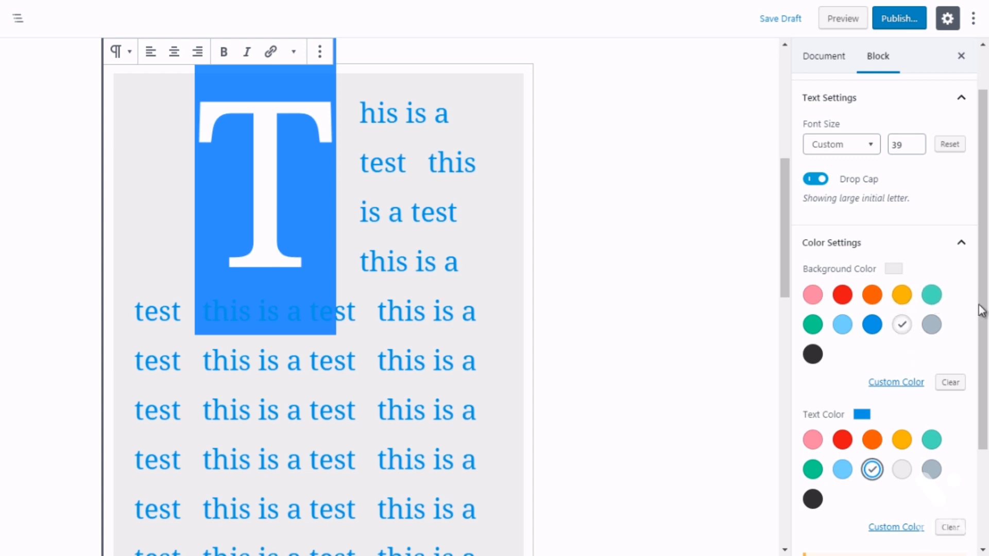
Clear the test paragraph's preset background color and give it a custom very pale blue background.
{"action": "left_click_drag", "start_coordinate": [981, 311], "coordinate": [971, 401]}
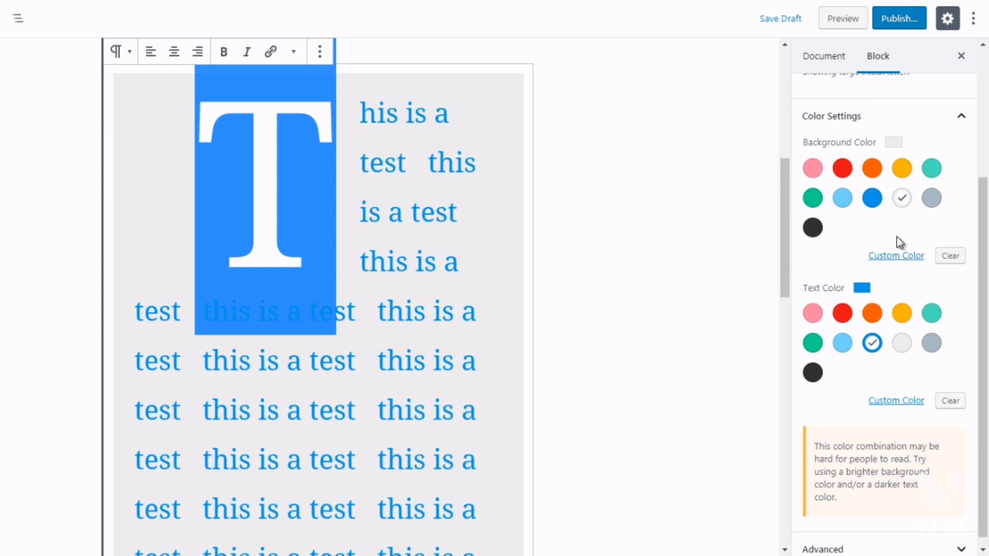
{"action": "left_click", "coordinate": [951, 256]}
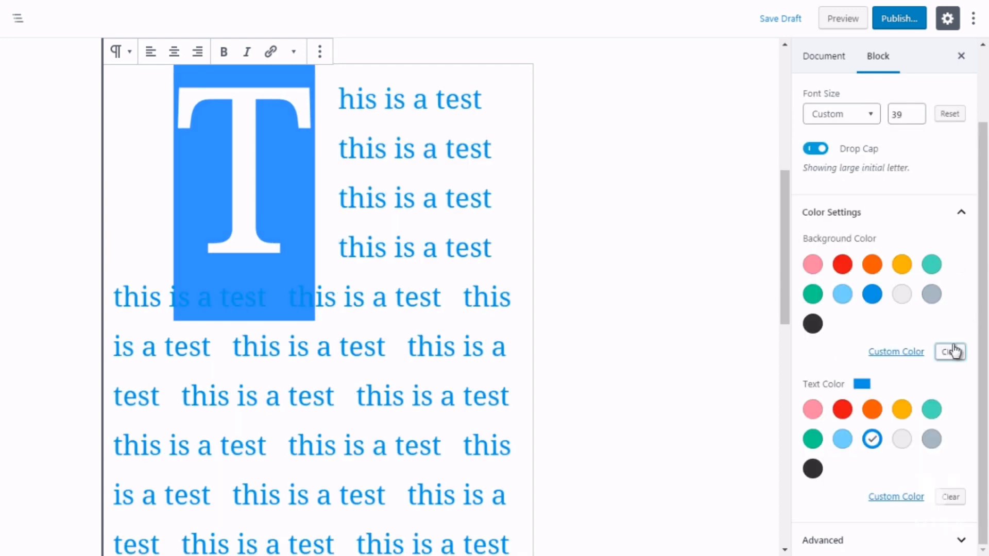
{"action": "left_click", "coordinate": [894, 354]}
{"action": "left_click_drag", "start_coordinate": [882, 385], "coordinate": [946, 372]}
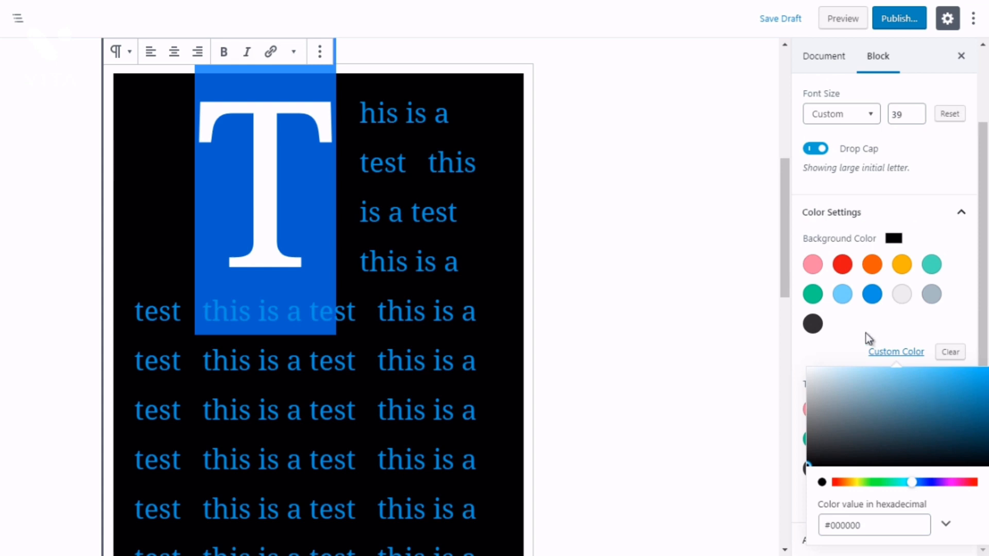
{"action": "left_click_drag", "start_coordinate": [848, 390], "coordinate": [813, 365]}
{"action": "left_click", "coordinate": [812, 366]}
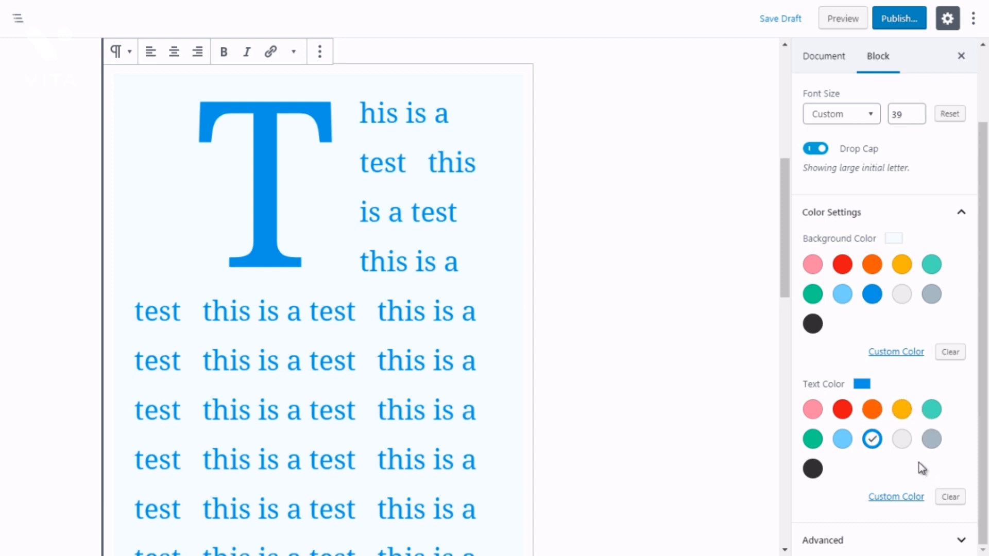
Open the custom color picker for the test paragraph's text color.
{"action": "left_click", "coordinate": [895, 499]}
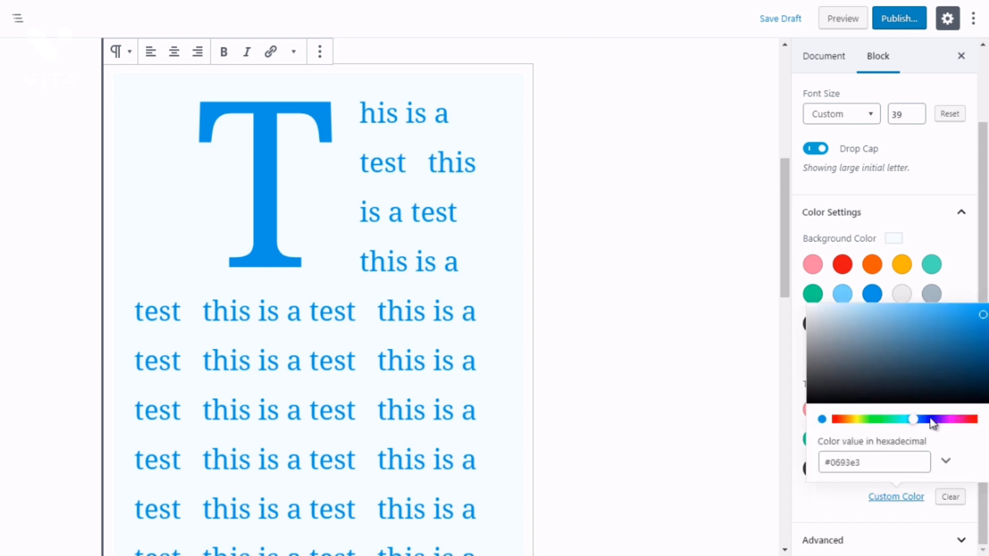
Change the drop-cap paragraph's text to a custom very dark navy color.
{"action": "left_click", "coordinate": [904, 336]}
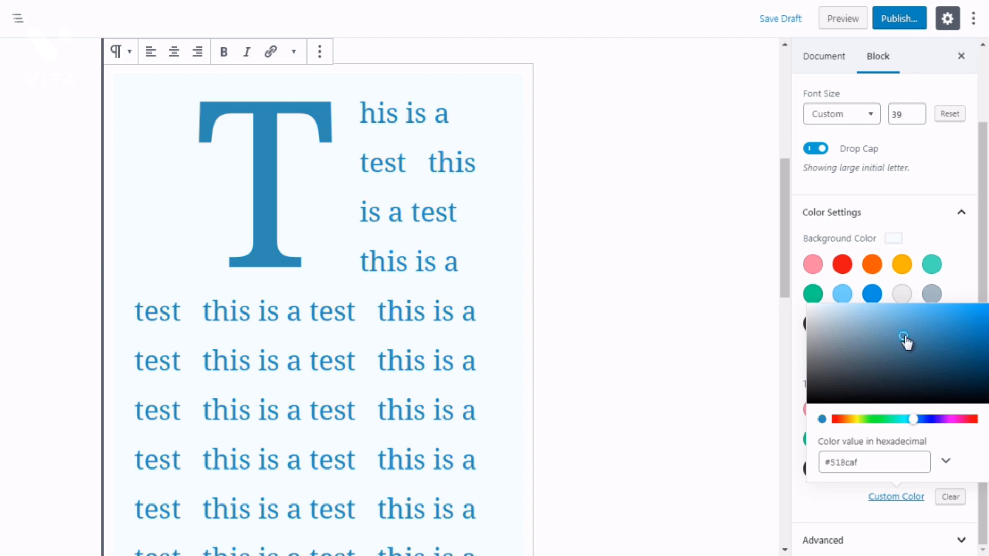
{"action": "left_click", "coordinate": [963, 391]}
{"action": "left_click", "coordinate": [961, 289]}
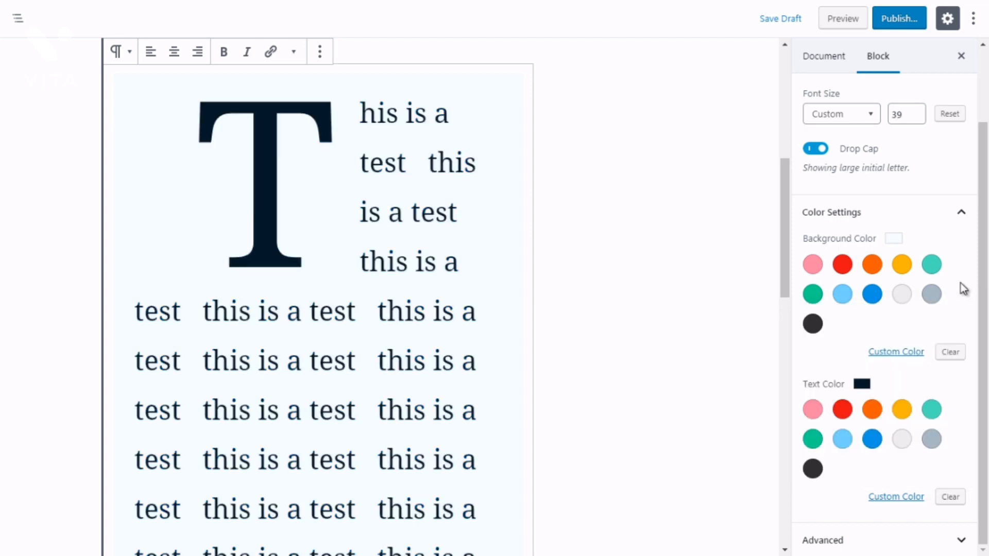
{"action": "triple_click", "coordinate": [977, 367]}
Expand the paragraph's advanced settings and examine the additional CSS class option.
{"action": "left_click", "coordinate": [821, 539]}
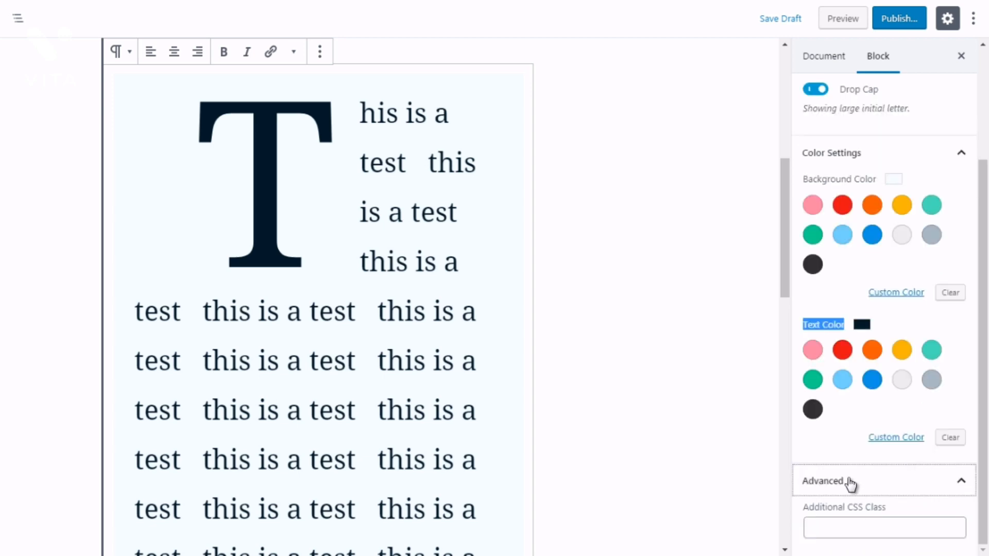
{"action": "left_click", "coordinate": [857, 518]}
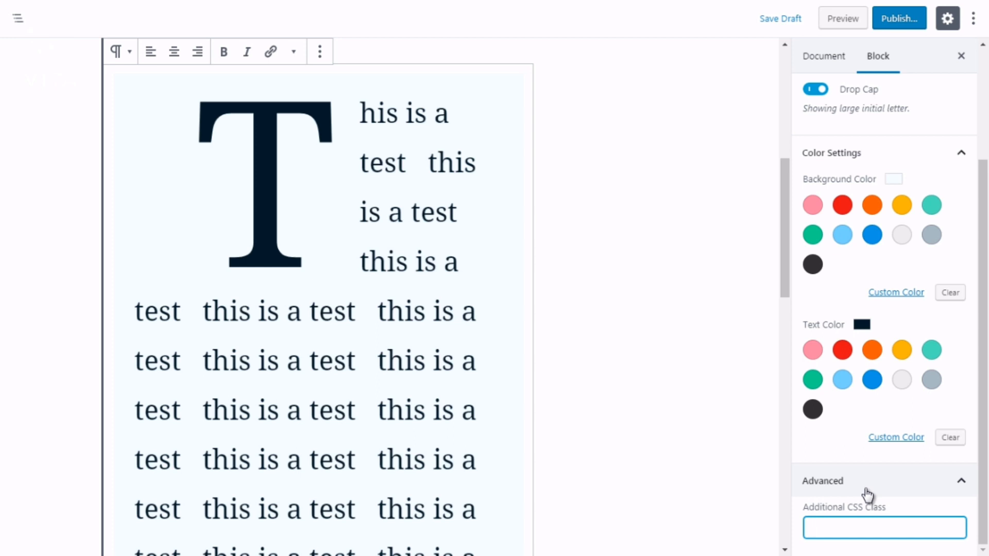
{"action": "left_click", "coordinate": [867, 494]}
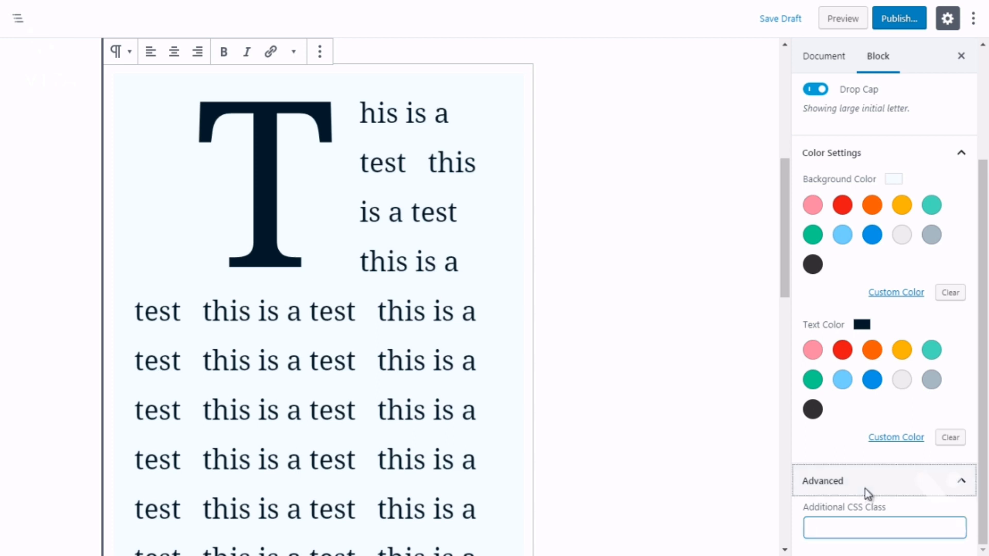
Look through the common blocks that can be inserted between the drop-cap paragraph and the Gallery block.
{"action": "left_click_drag", "start_coordinate": [783, 245], "coordinate": [765, 412]}
{"action": "left_click", "coordinate": [575, 318]}
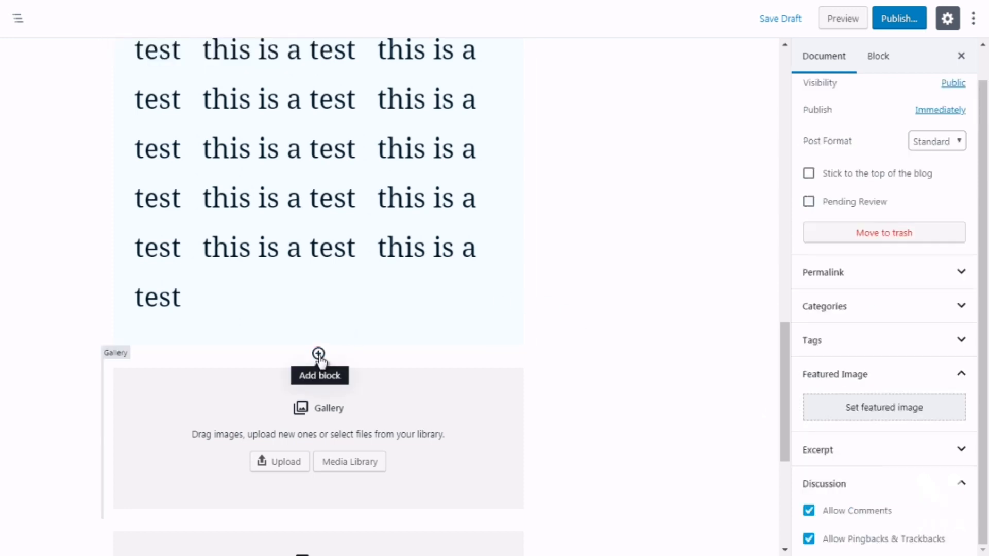
{"action": "left_click", "coordinate": [319, 357]}
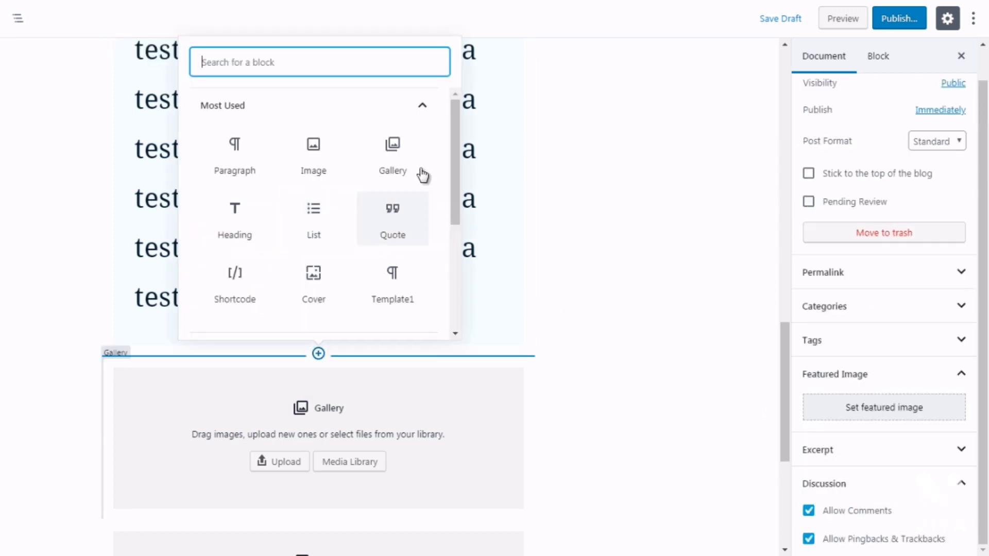
{"action": "left_click", "coordinate": [418, 107]}
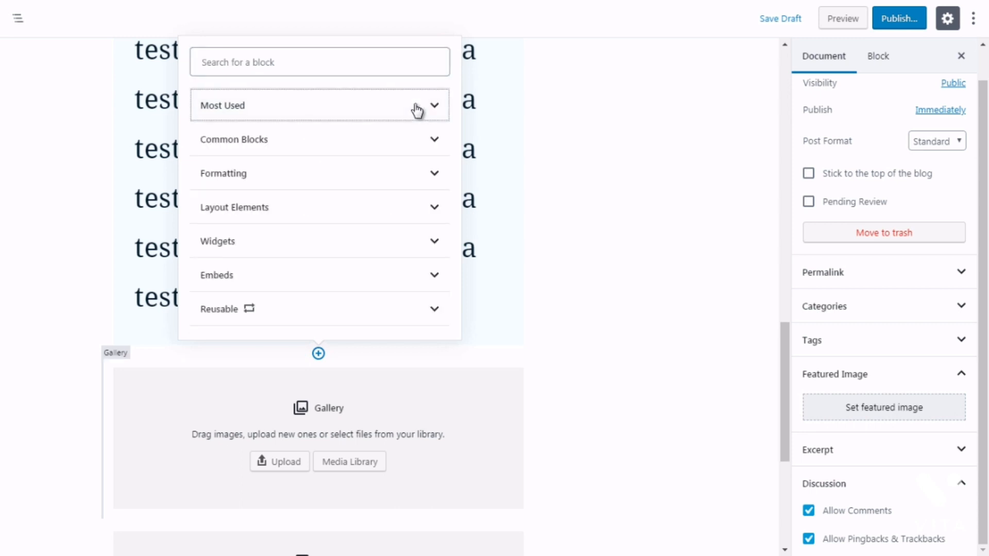
{"action": "left_click", "coordinate": [382, 146]}
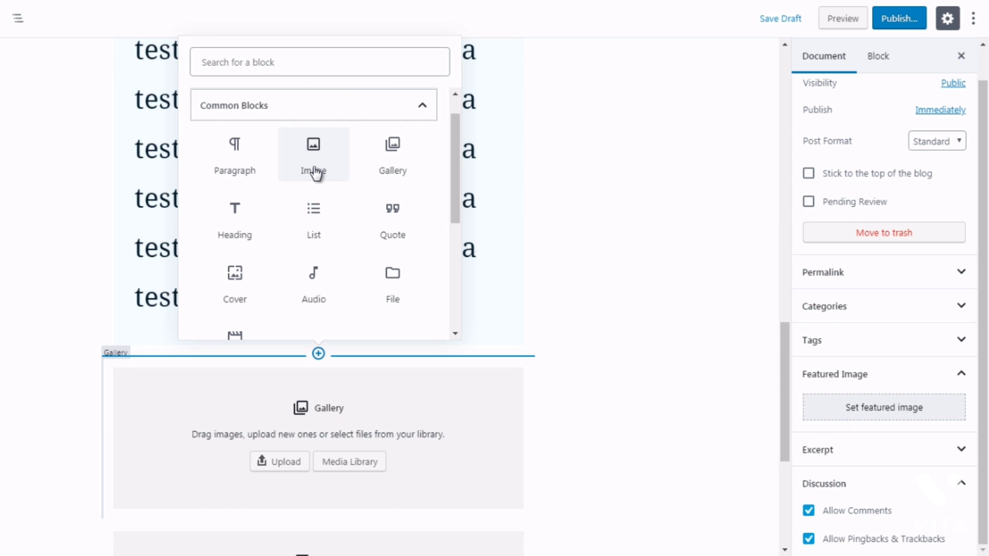
{"action": "left_click", "coordinate": [568, 245]}
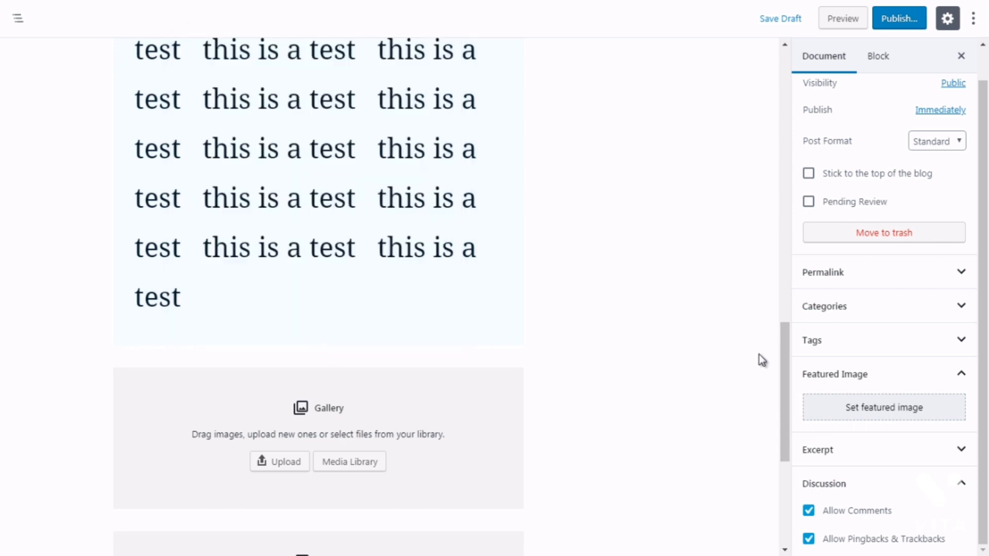
Inspect the options of the empty Image block and the Gallery block below the drop-cap paragraph.
{"action": "left_click_drag", "start_coordinate": [780, 382], "coordinate": [785, 431]}
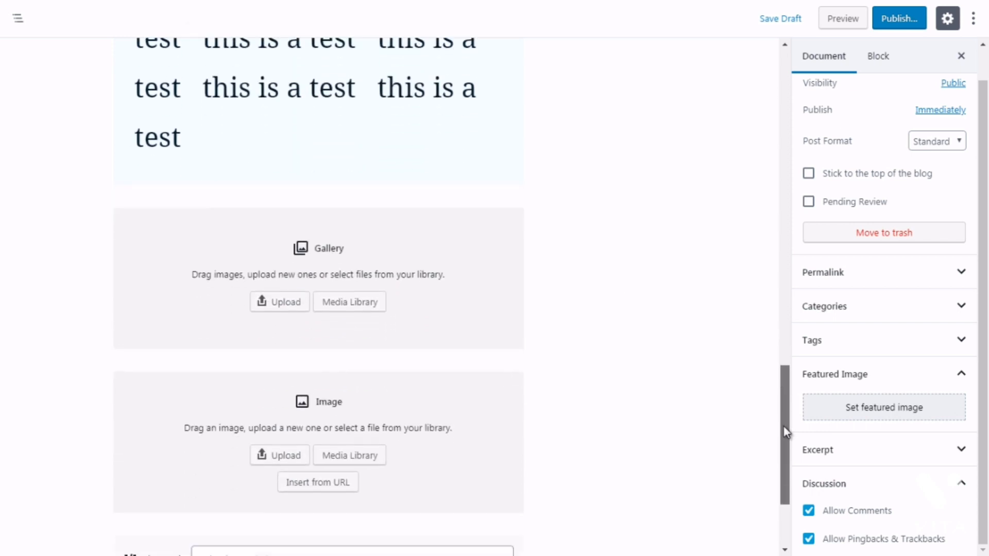
{"action": "left_click", "coordinate": [472, 415]}
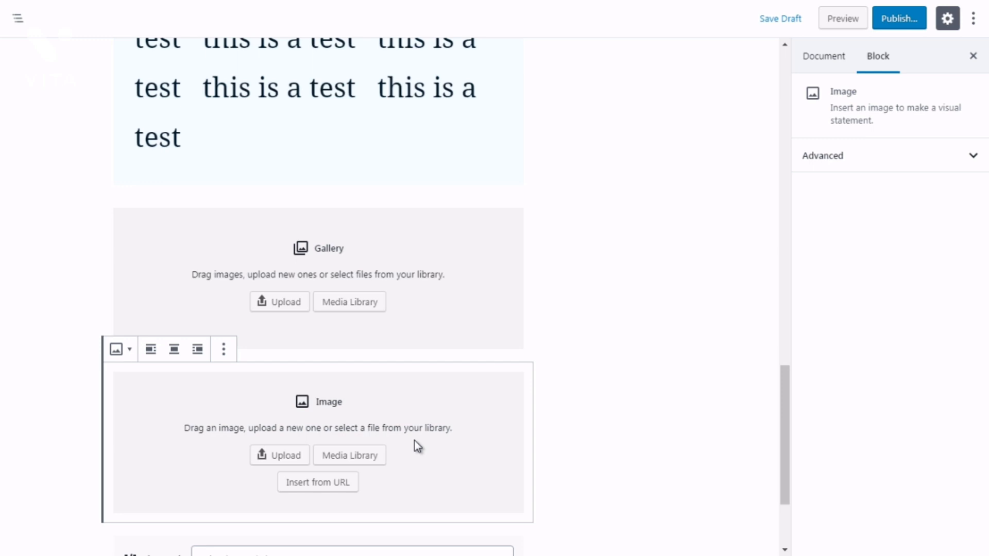
{"action": "left_click", "coordinate": [457, 310]}
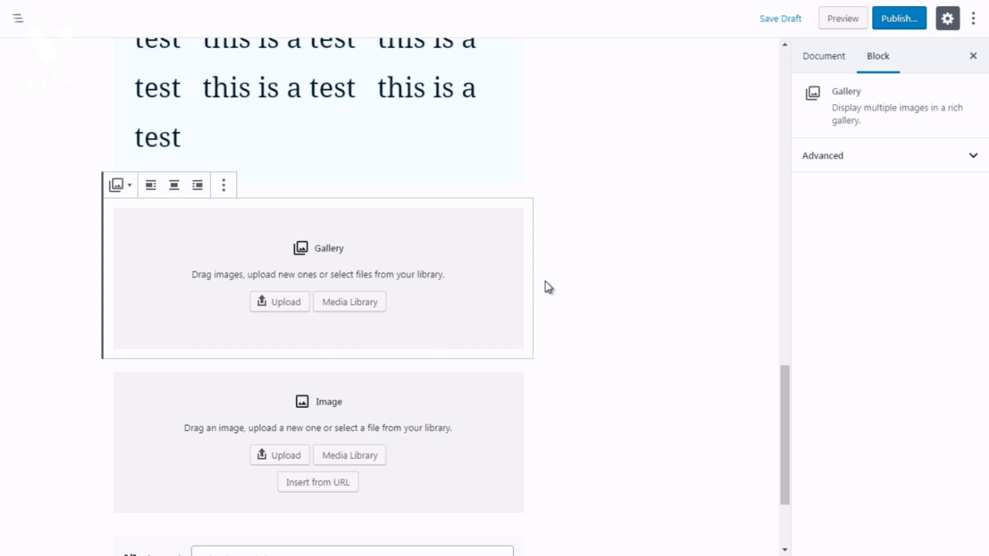
{"action": "scroll", "coordinate": [783, 394], "scroll_direction": "down", "scroll_amount": 1}
{"action": "left_click_drag", "start_coordinate": [782, 394], "coordinate": [780, 376]}
{"action": "left_click", "coordinate": [79, 283]}
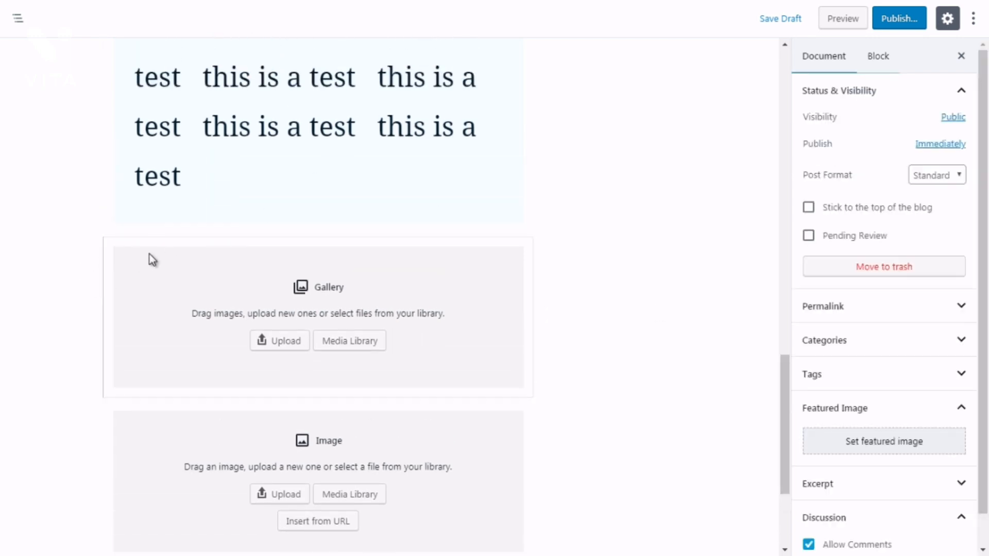
Insert an empty bulleted List block between the drop-cap paragraph and the Gallery block.
{"action": "left_click", "coordinate": [318, 232]}
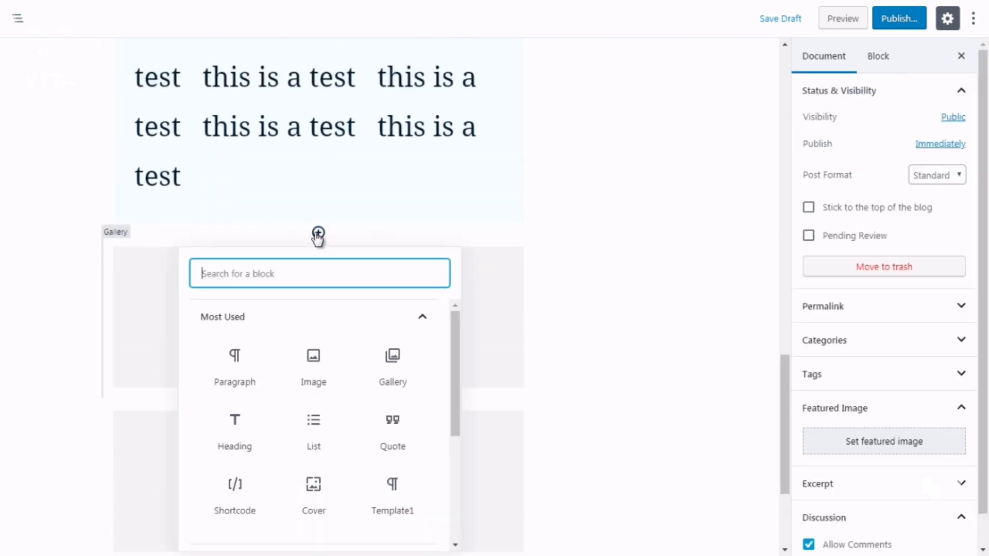
{"action": "left_click", "coordinate": [426, 318]}
{"action": "left_click", "coordinate": [432, 355]}
{"action": "left_click_drag", "start_coordinate": [454, 360], "coordinate": [453, 372]}
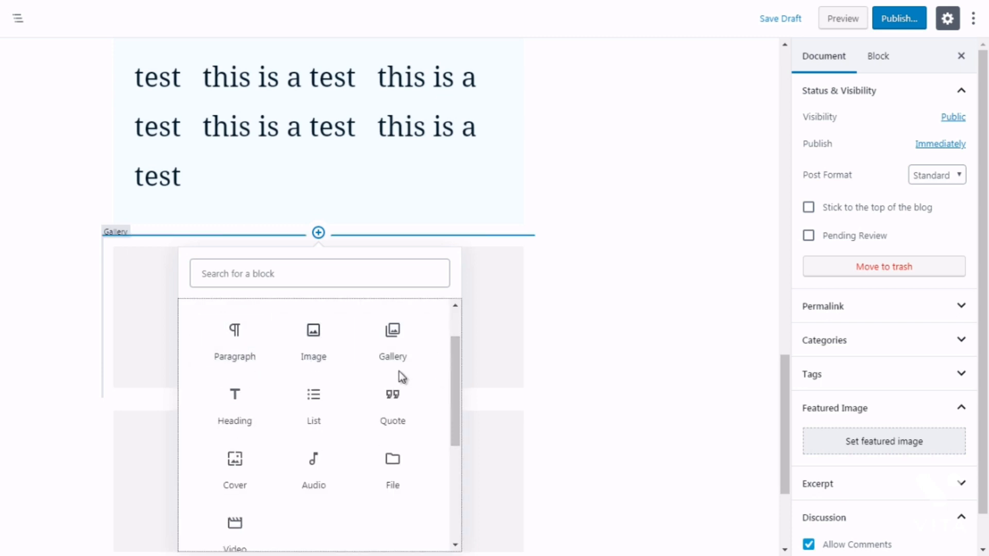
{"action": "left_click_drag", "start_coordinate": [455, 396], "coordinate": [459, 424]}
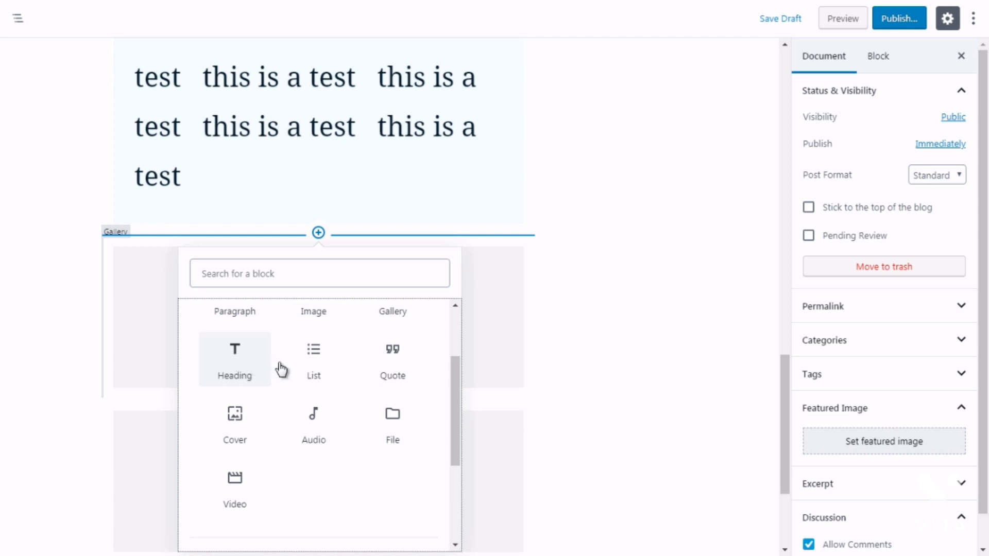
{"action": "left_click", "coordinate": [320, 374]}
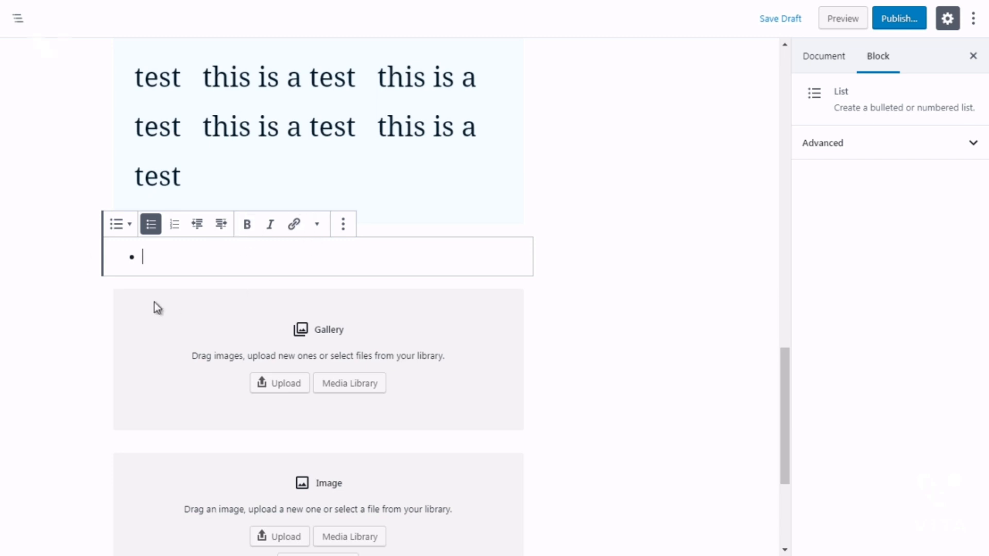
{"action": "left_click", "coordinate": [67, 314]}
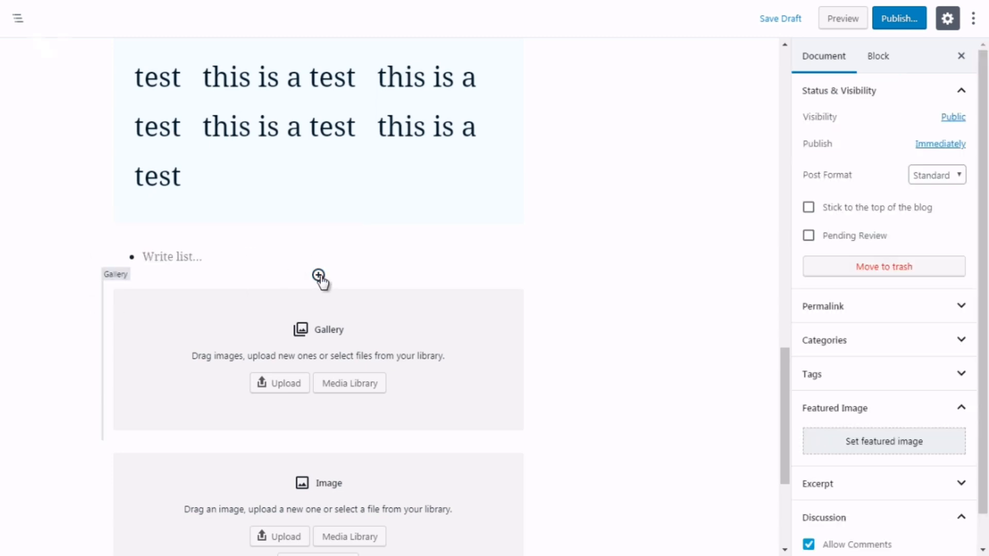
Insert a Quote block between the empty list and the Gallery block, with the text "test".
{"action": "left_click", "coordinate": [319, 275]}
{"action": "left_click", "coordinate": [433, 365]}
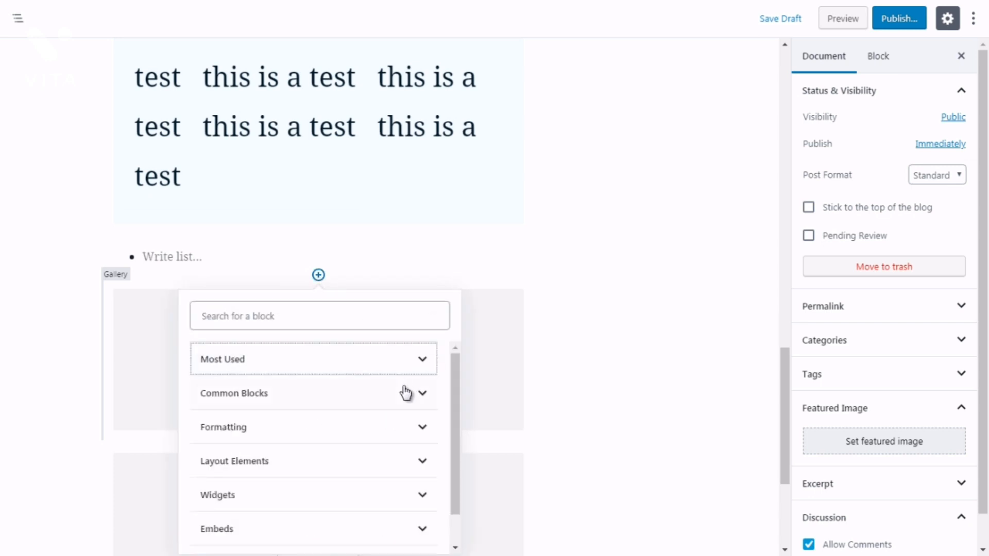
{"action": "left_click", "coordinate": [406, 393]}
{"action": "left_click_drag", "start_coordinate": [453, 402], "coordinate": [455, 433]}
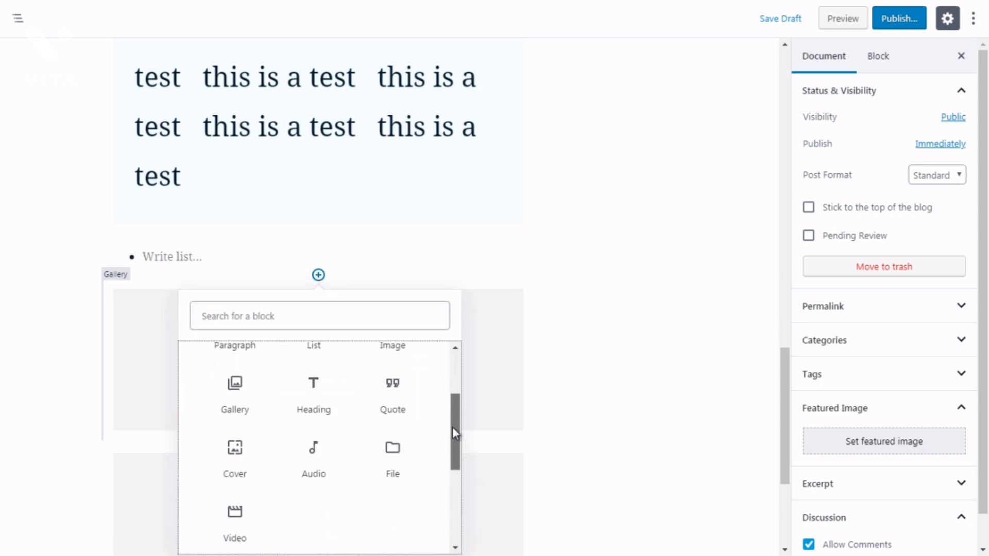
{"action": "left_click", "coordinate": [388, 400]}
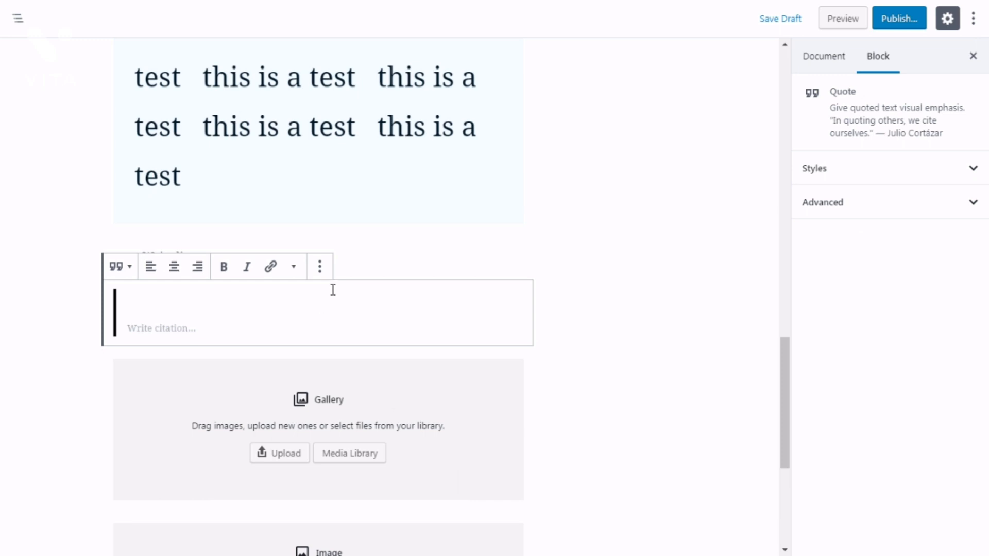
{"action": "type", "text": "test"}
Compare the Default and Large styles on the "This is a quote" block and apply Large.
{"action": "scroll", "coordinate": [333, 290], "scroll_direction": "up", "scroll_amount": 15}
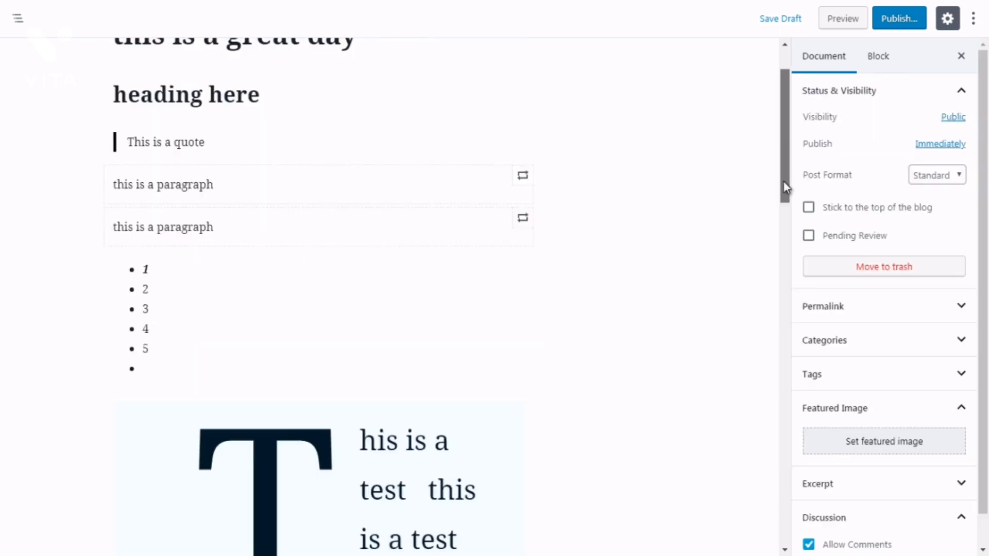
{"action": "left_click", "coordinate": [397, 149]}
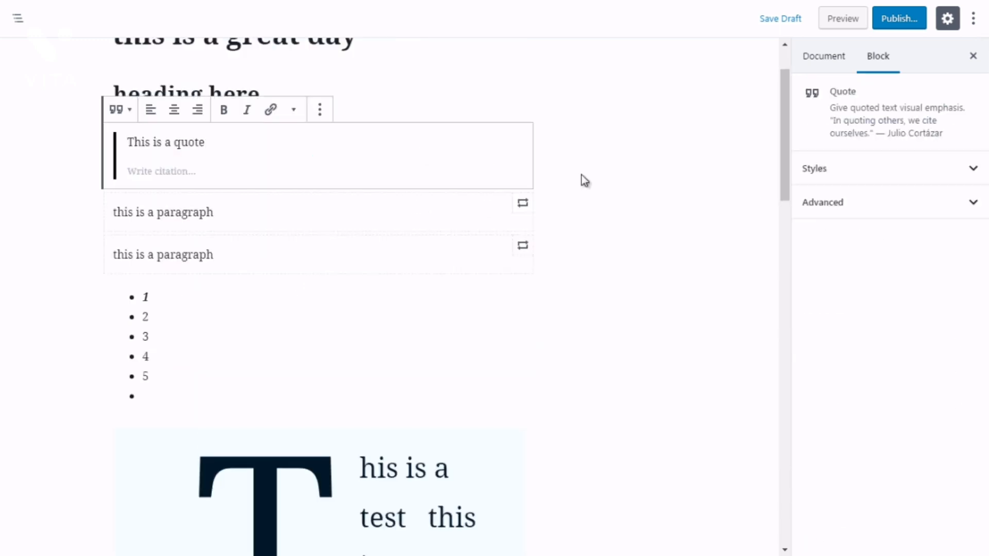
{"action": "left_click", "coordinate": [855, 175]}
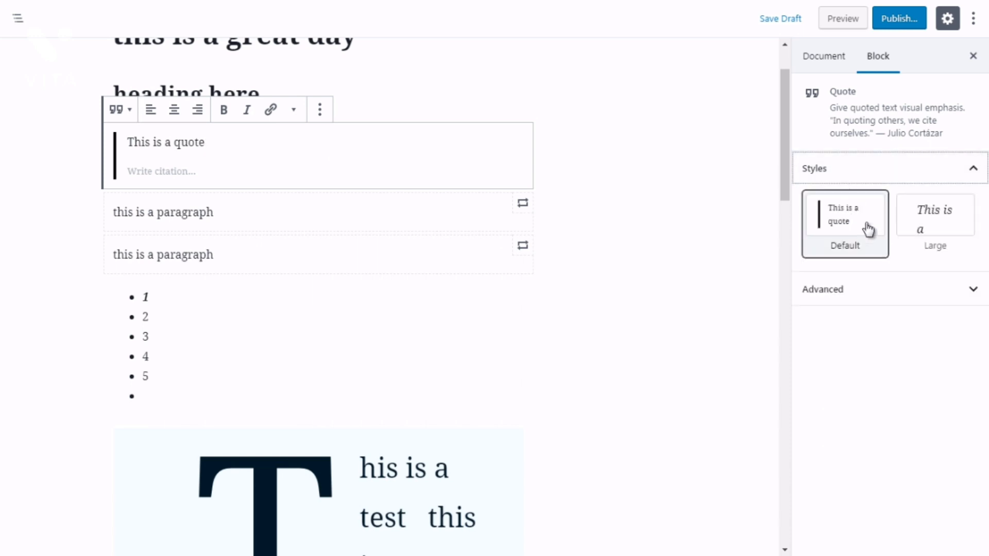
{"action": "left_click", "coordinate": [928, 229]}
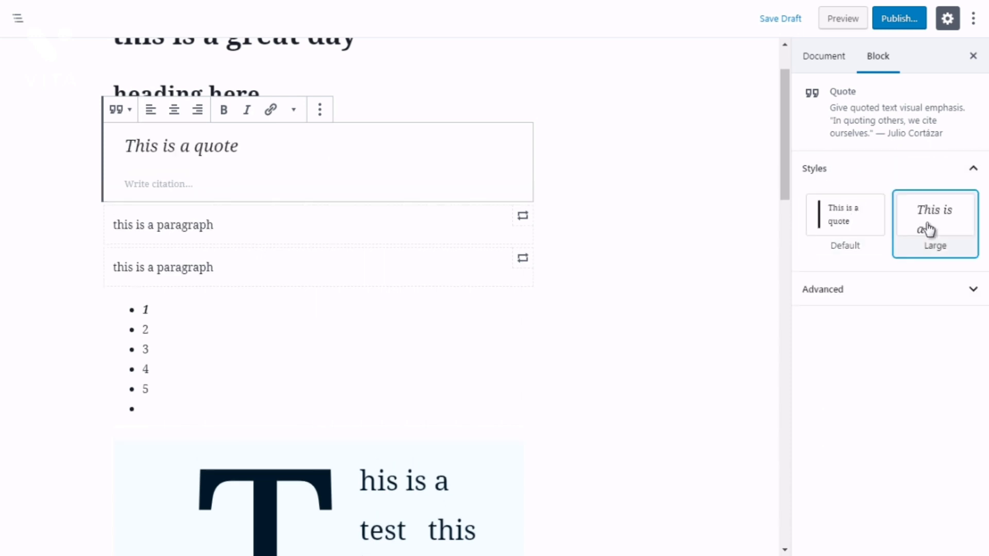
{"action": "left_click", "coordinate": [858, 228]}
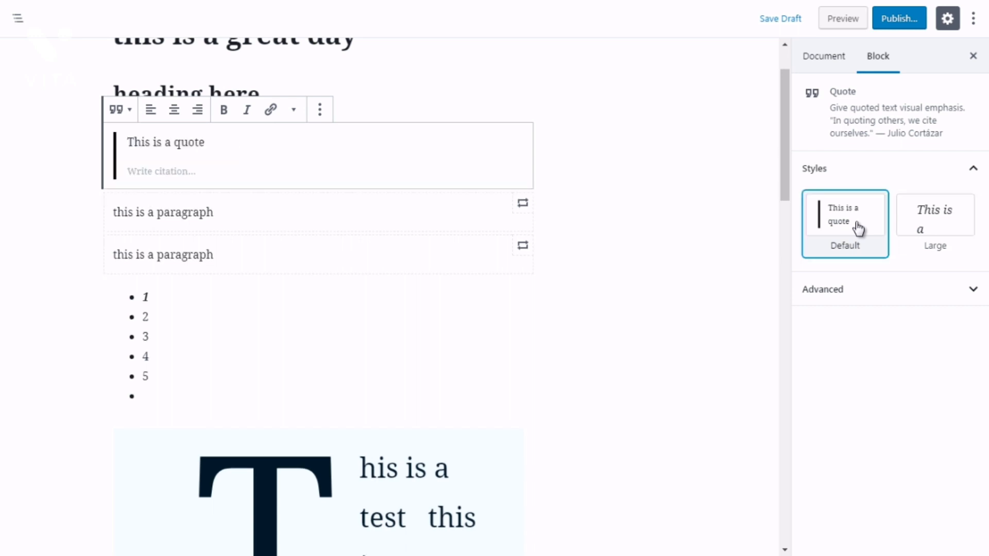
{"action": "left_click", "coordinate": [939, 228]}
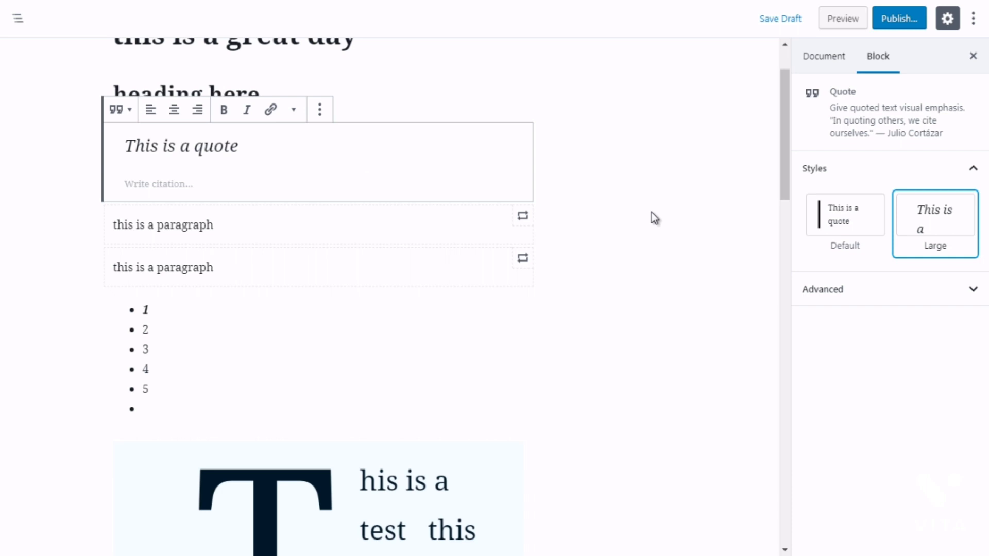
Check the CSS class in the quote block's advanced settings, collapse them and deselect the block.
{"action": "left_click", "coordinate": [867, 290]}
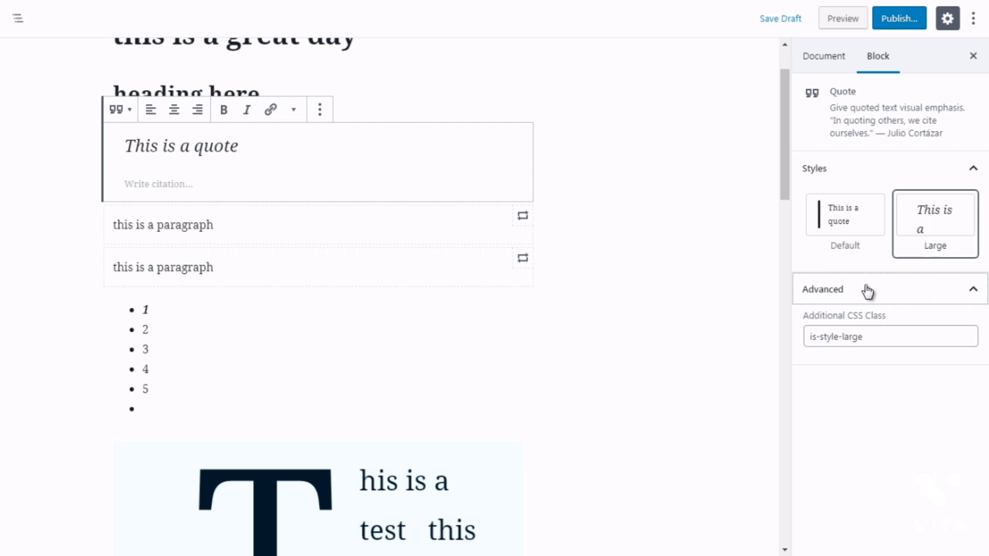
{"action": "left_click", "coordinate": [867, 290]}
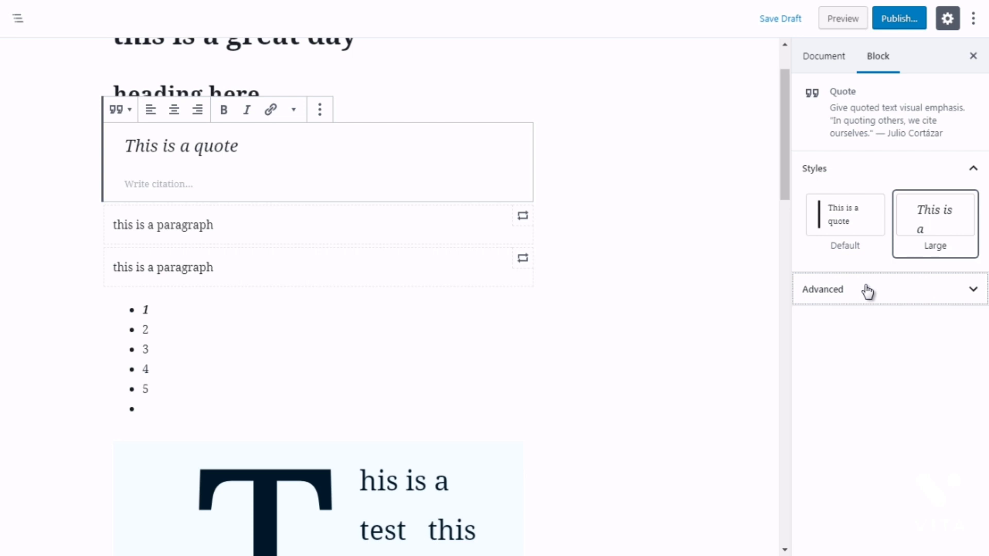
{"action": "left_click", "coordinate": [685, 291]}
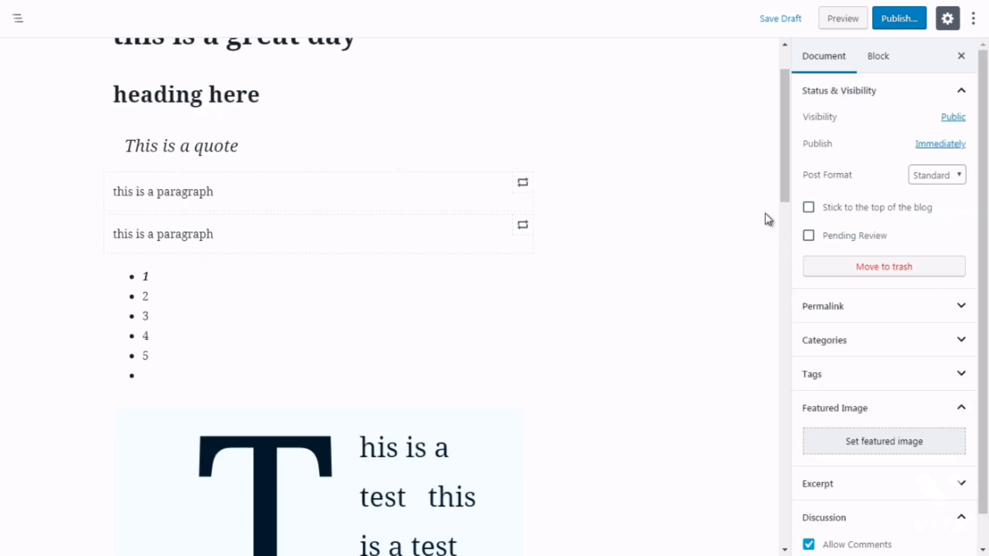
Insert an Audio block between the second "this is a paragraph" block and the numbered-item bulleted list.
{"action": "left_click_drag", "start_coordinate": [781, 189], "coordinate": [783, 196]}
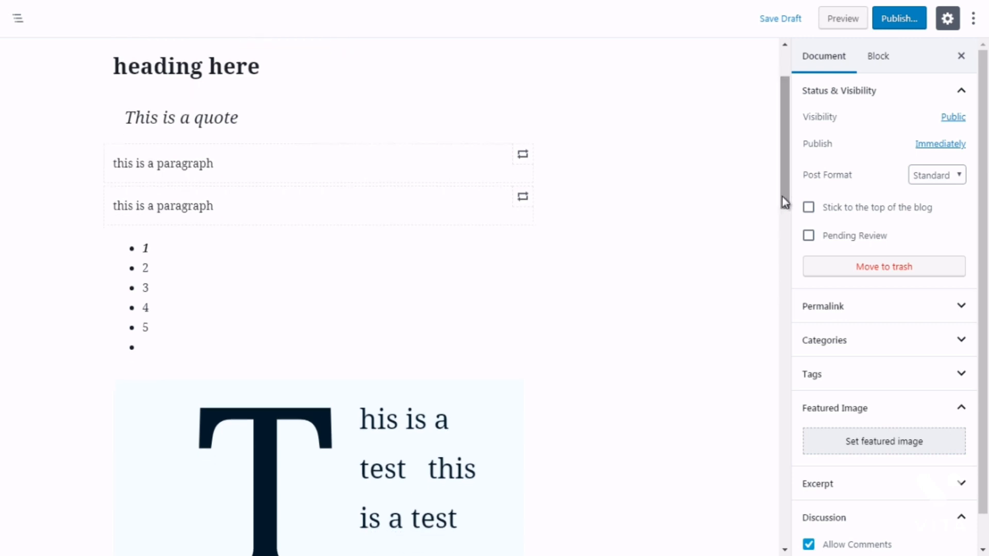
{"action": "left_click", "coordinate": [317, 225]}
{"action": "left_click", "coordinate": [432, 315]}
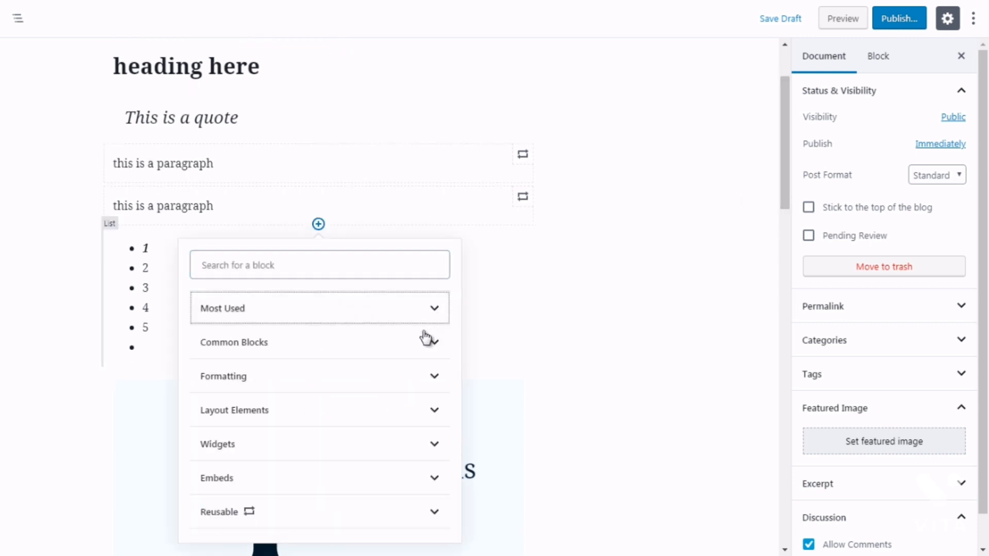
{"action": "left_click", "coordinate": [426, 340]}
{"action": "left_click_drag", "start_coordinate": [455, 347], "coordinate": [456, 368]}
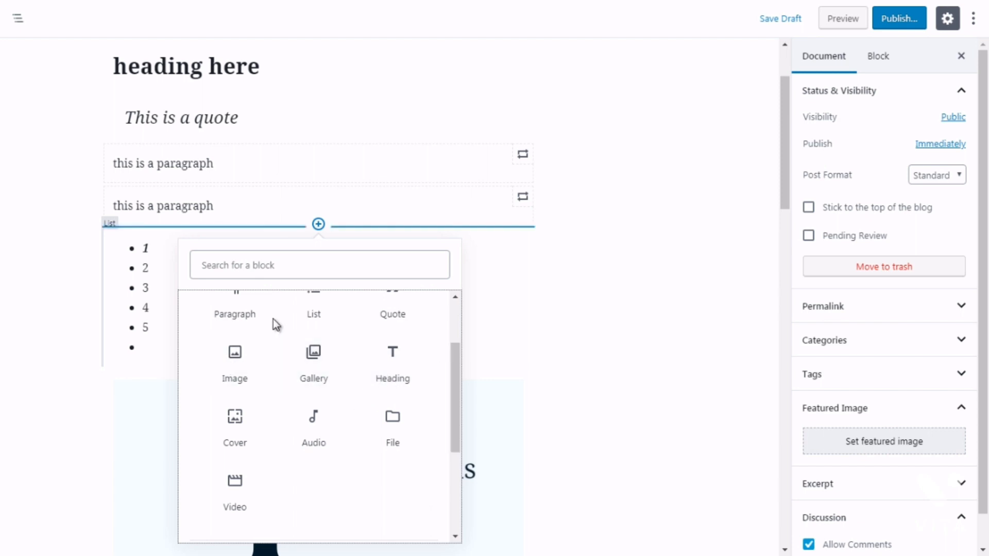
{"action": "left_click", "coordinate": [321, 436]}
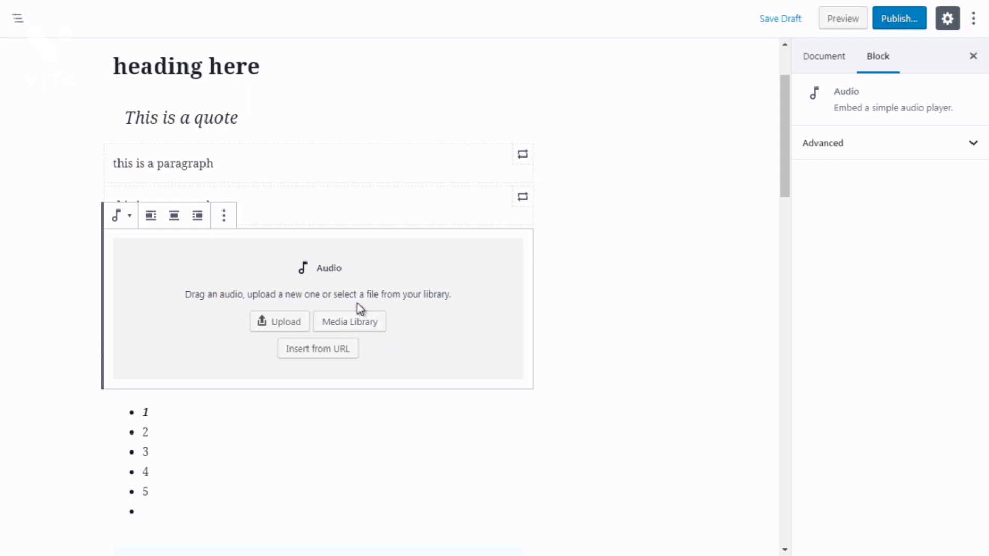
Insert a File block from the common blocks between the Audio block and the numbered-item bulleted list, and deselect it.
{"action": "left_click", "coordinate": [580, 287]}
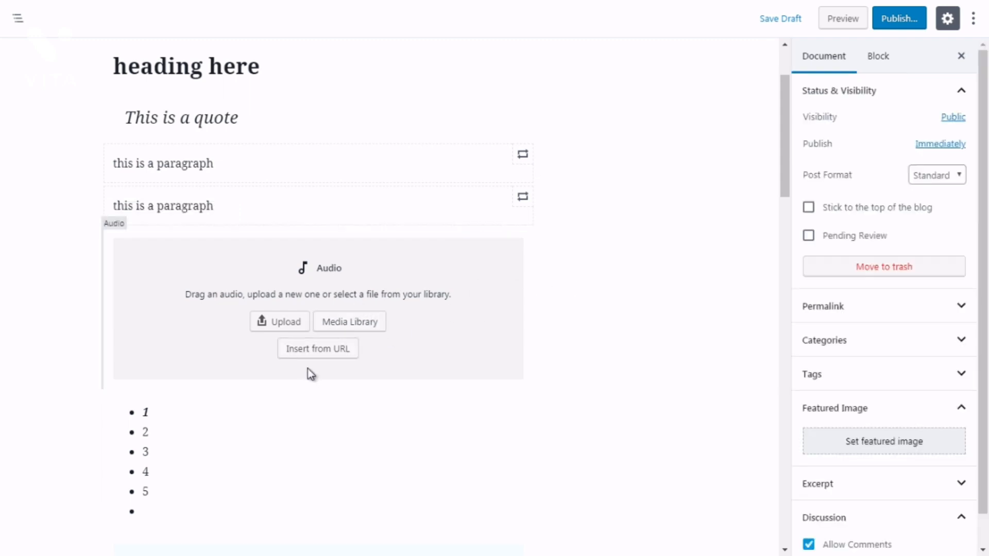
{"action": "left_click", "coordinate": [318, 388]}
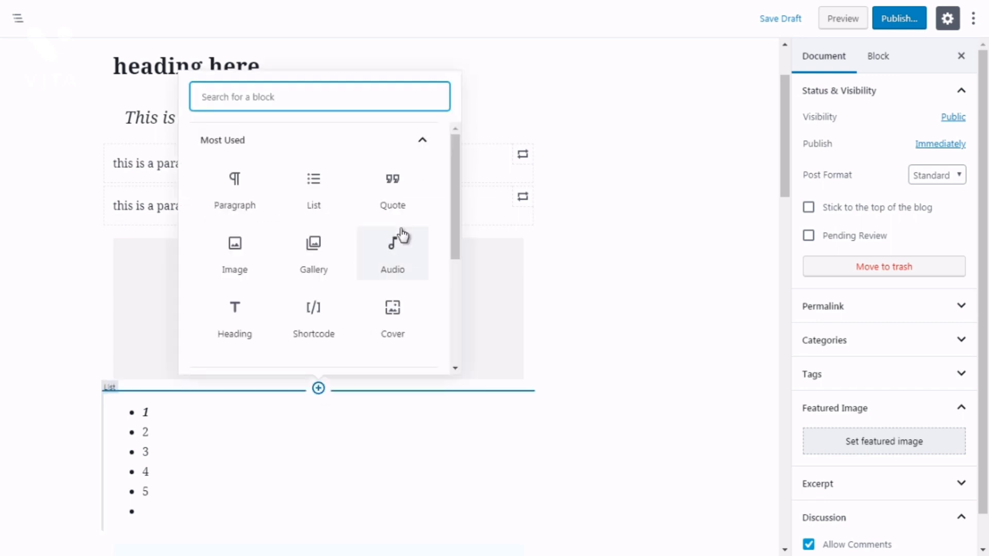
{"action": "left_click", "coordinate": [421, 141]}
{"action": "left_click", "coordinate": [420, 180]}
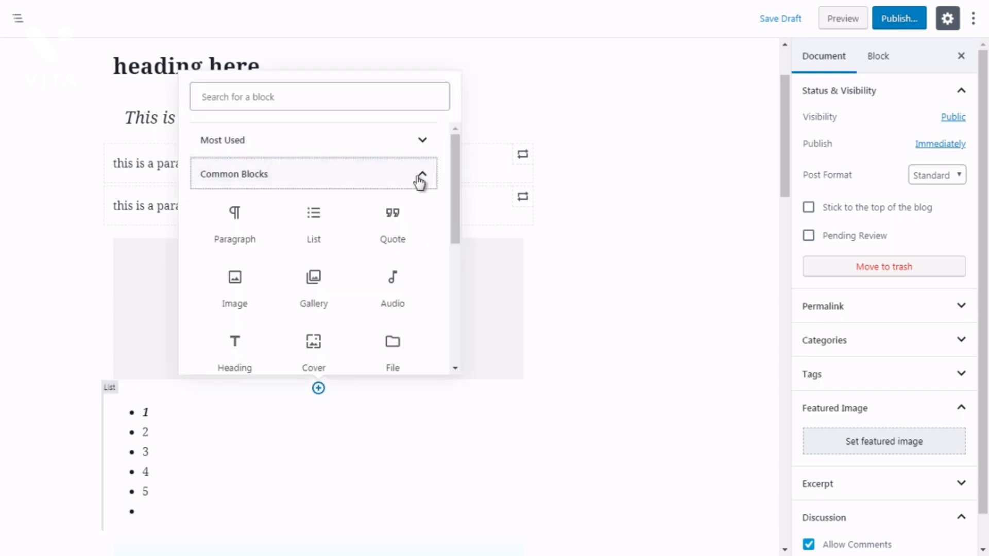
{"action": "left_click_drag", "start_coordinate": [455, 242], "coordinate": [459, 272]}
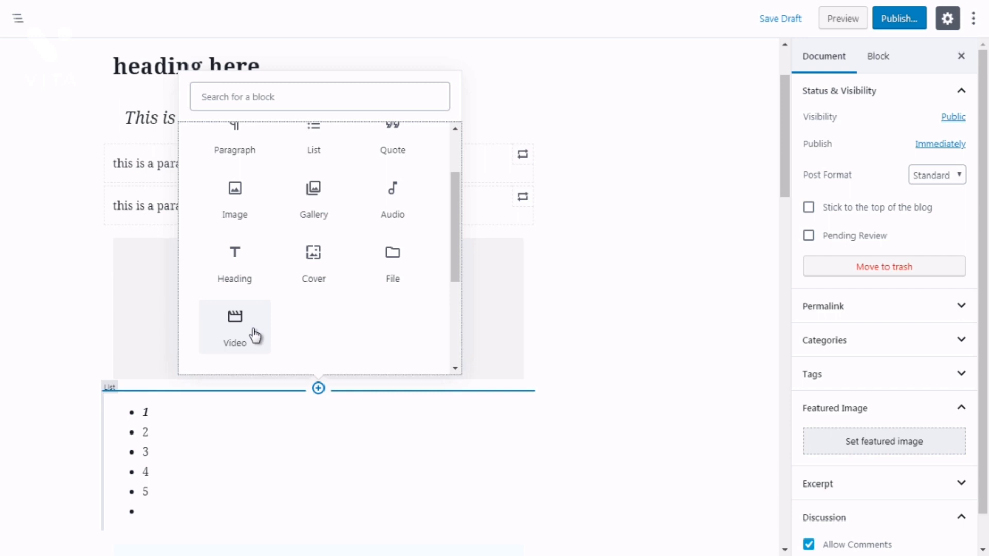
{"action": "left_click", "coordinate": [395, 273]}
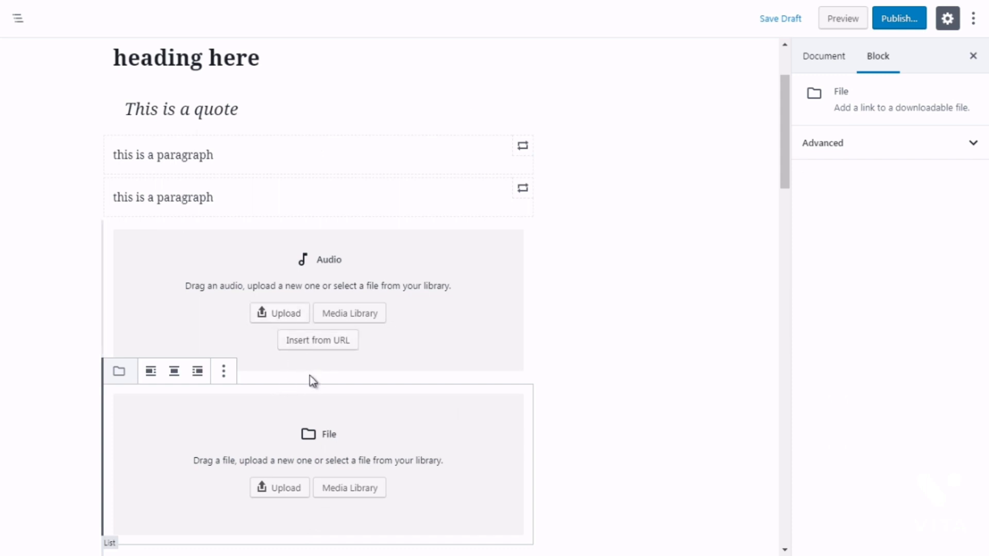
{"action": "left_click", "coordinate": [591, 361]}
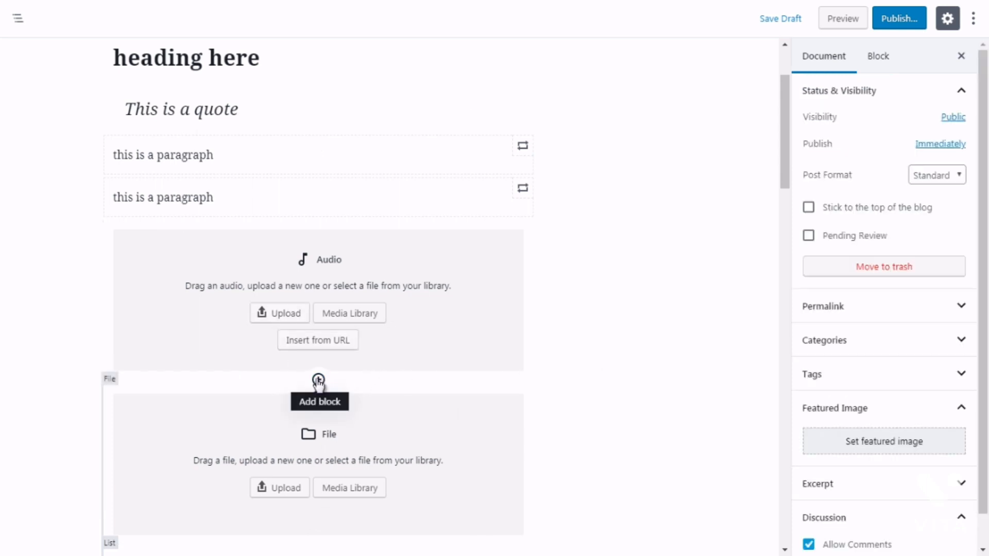
Insert a Cover block from the common blocks between the Audio block and the File block.
{"action": "left_click", "coordinate": [318, 380]}
{"action": "left_click", "coordinate": [424, 133]}
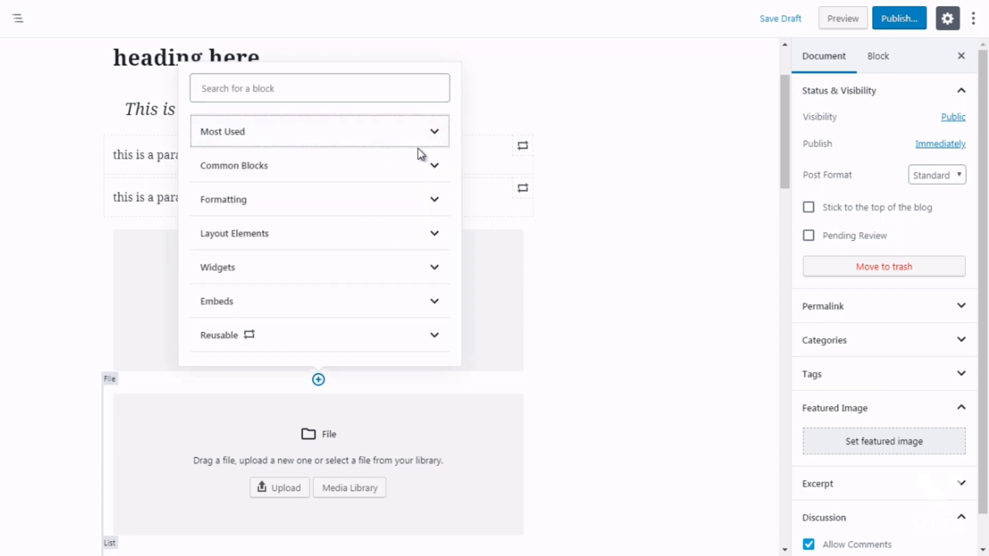
{"action": "left_click", "coordinate": [420, 170]}
{"action": "left_click_drag", "start_coordinate": [458, 245], "coordinate": [455, 277]}
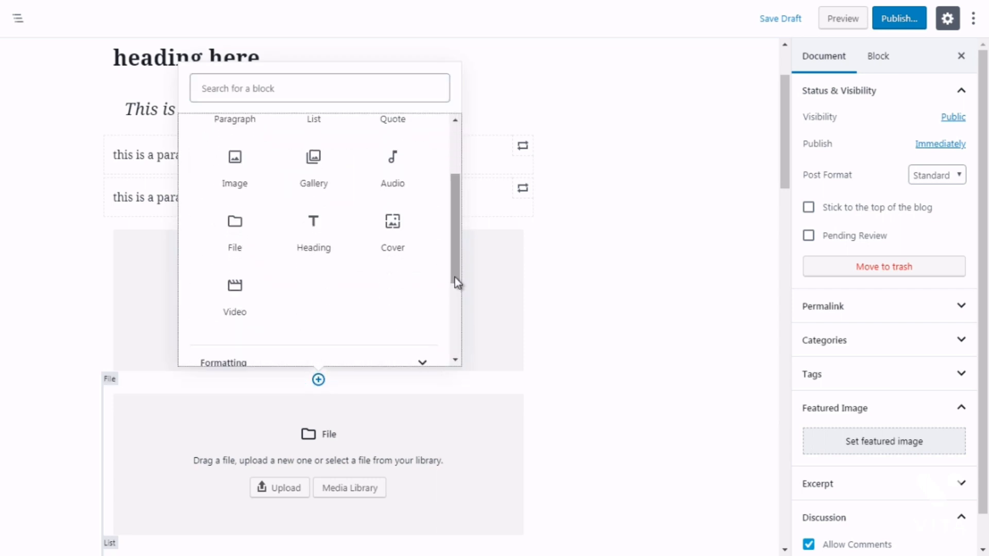
{"action": "left_click", "coordinate": [397, 225]}
{"action": "left_click", "coordinate": [397, 223]}
{"action": "mouse_move", "coordinate": [780, 156]}
{"action": "left_mouse_down"}
{"action": "mouse_move", "coordinate": [781, 170]}
{"action": "mouse_move", "coordinate": [782, 157]}
{"action": "left_mouse_up"}
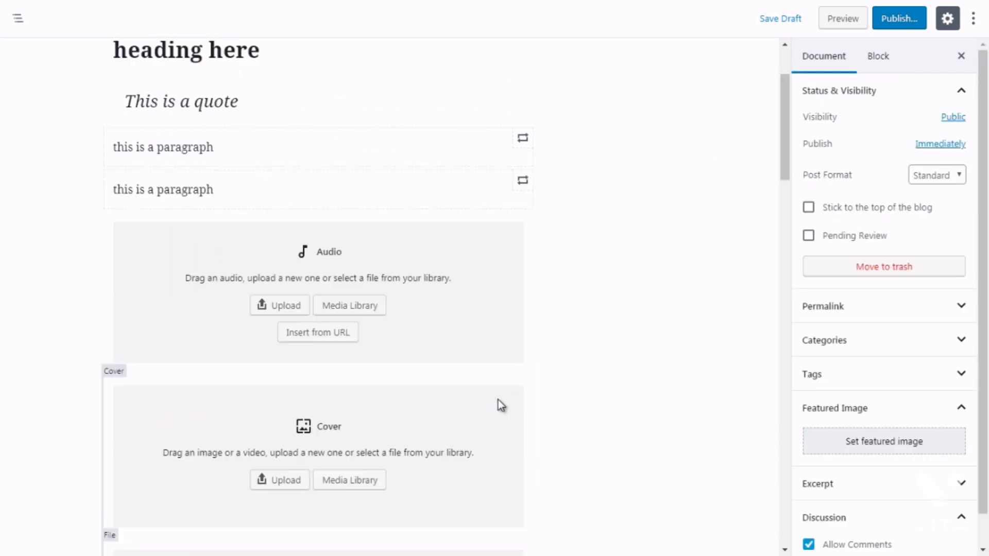
Move the Cover block up above the Audio block and one position further up the post.
{"action": "left_click", "coordinate": [92, 384]}
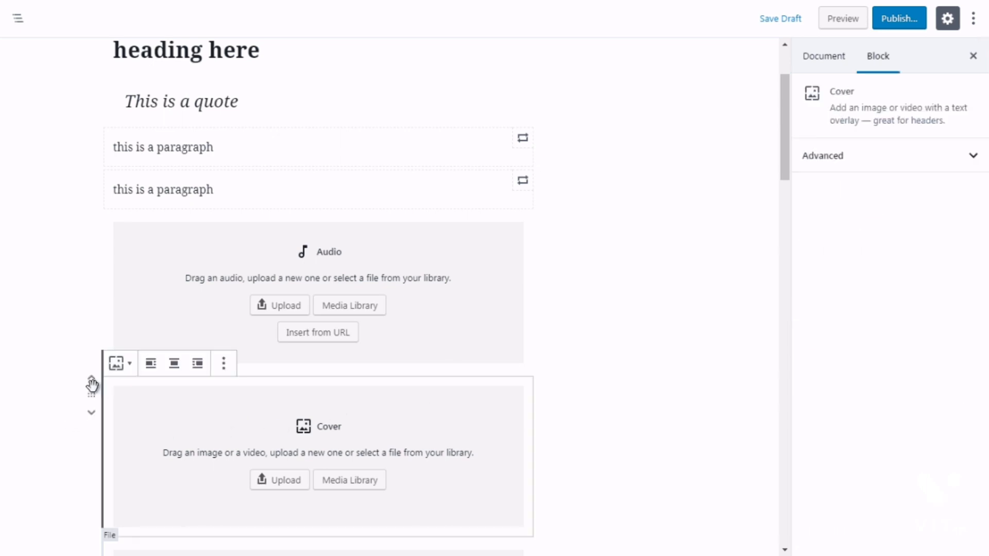
{"action": "left_click", "coordinate": [92, 382]}
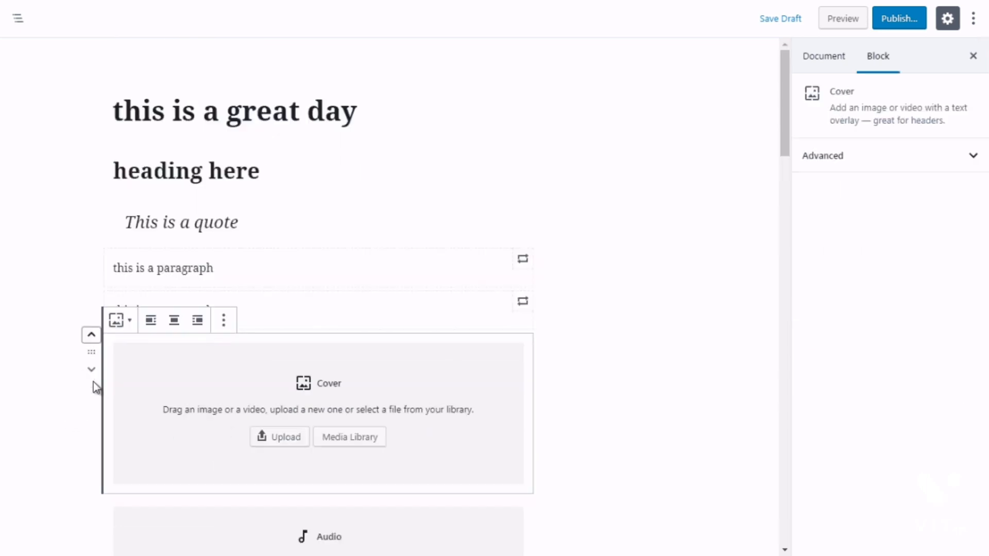
{"action": "left_click", "coordinate": [92, 337]}
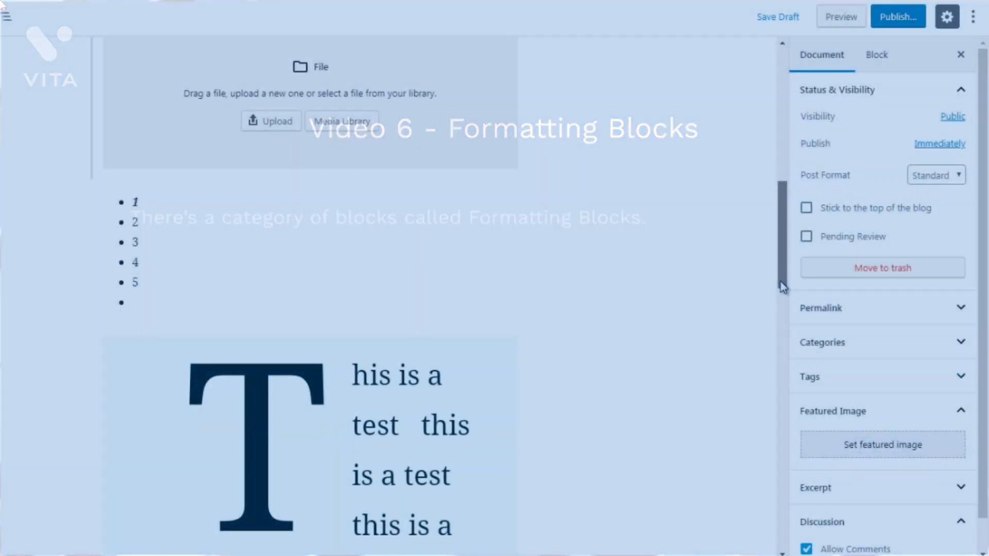
Insert a Code block from the formatting blocks between the numbered-item bulleted list and the drop-cap paragraph, and deselect it.
{"action": "scroll", "coordinate": [782, 287], "scroll_direction": "down", "scroll_amount": 1}
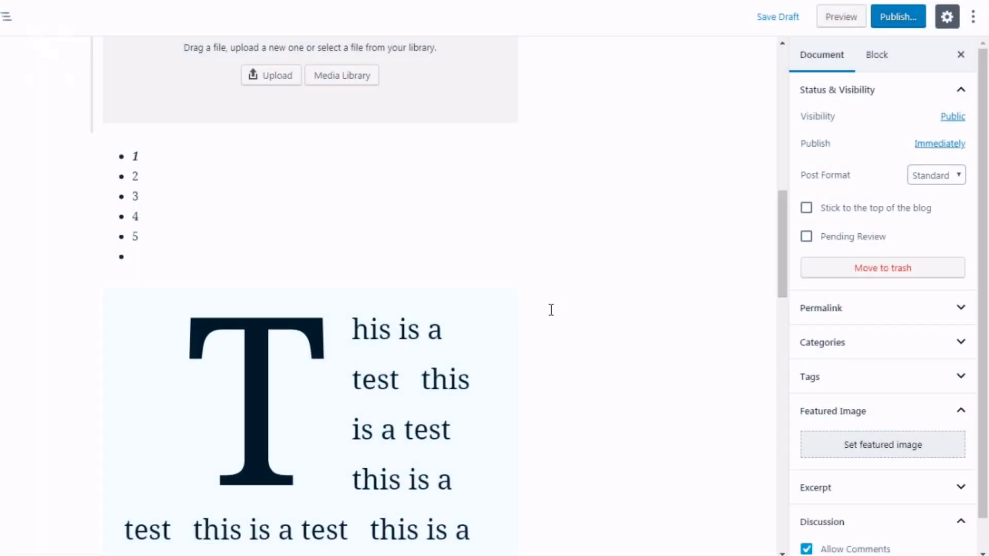
{"action": "mouse_move", "coordinate": [312, 275]}
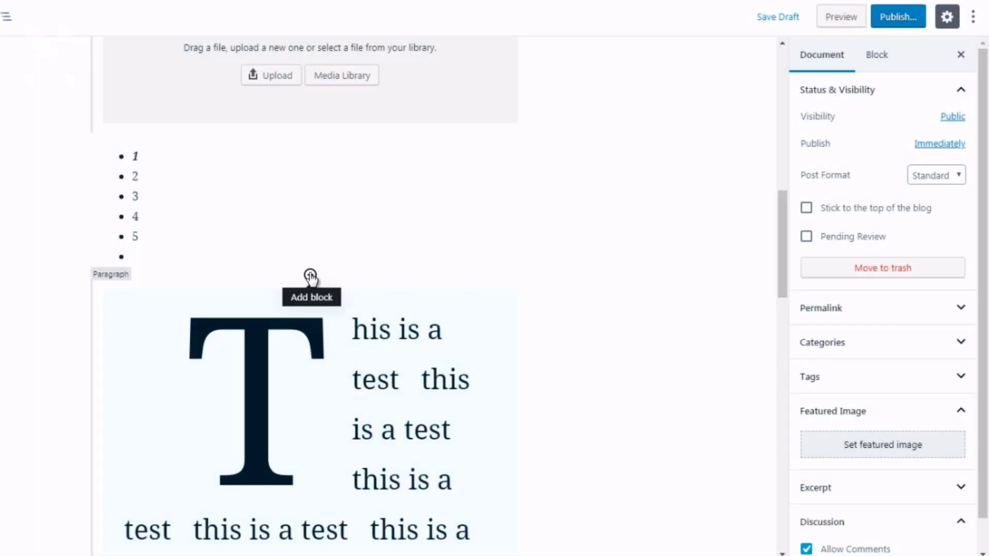
{"action": "left_click", "coordinate": [310, 276]}
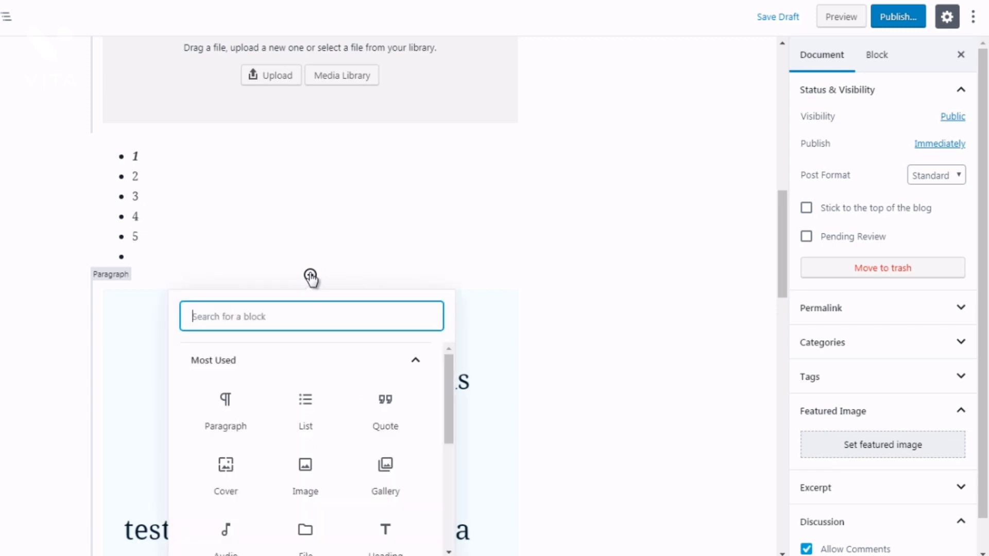
{"action": "left_click", "coordinate": [417, 362]}
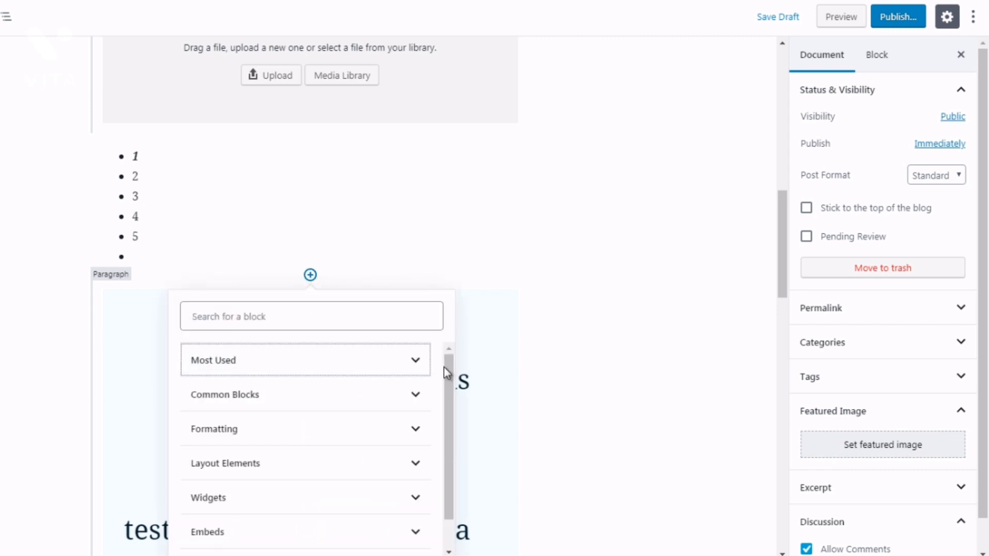
{"action": "scroll", "coordinate": [446, 384], "scroll_direction": "down", "scroll_amount": 1}
{"action": "left_click", "coordinate": [403, 411]}
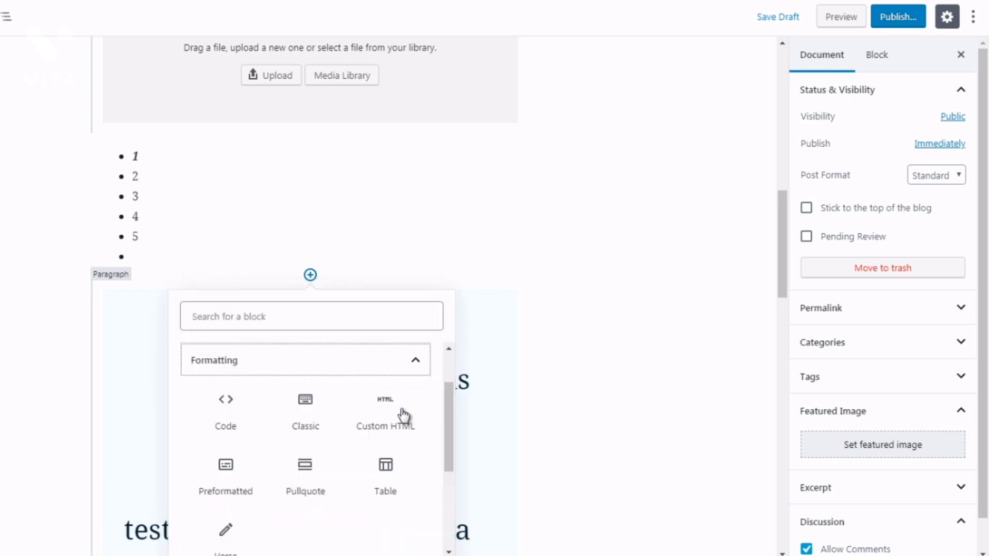
{"action": "scroll", "coordinate": [445, 408], "scroll_direction": "down", "scroll_amount": 1}
{"action": "scroll", "coordinate": [445, 407], "scroll_direction": "up", "scroll_amount": 1}
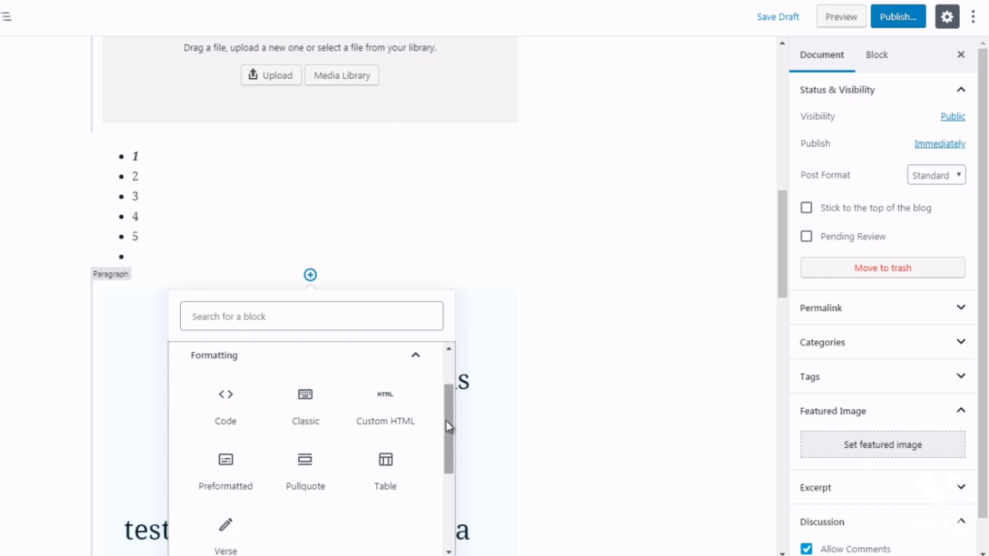
{"action": "left_click_drag", "start_coordinate": [446, 422], "coordinate": [446, 422]}
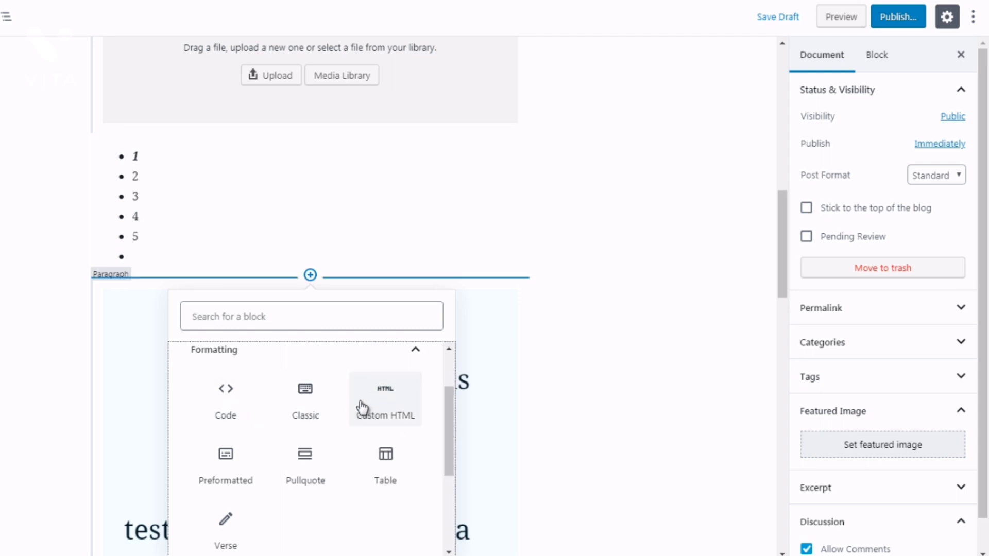
{"action": "left_click", "coordinate": [239, 412]}
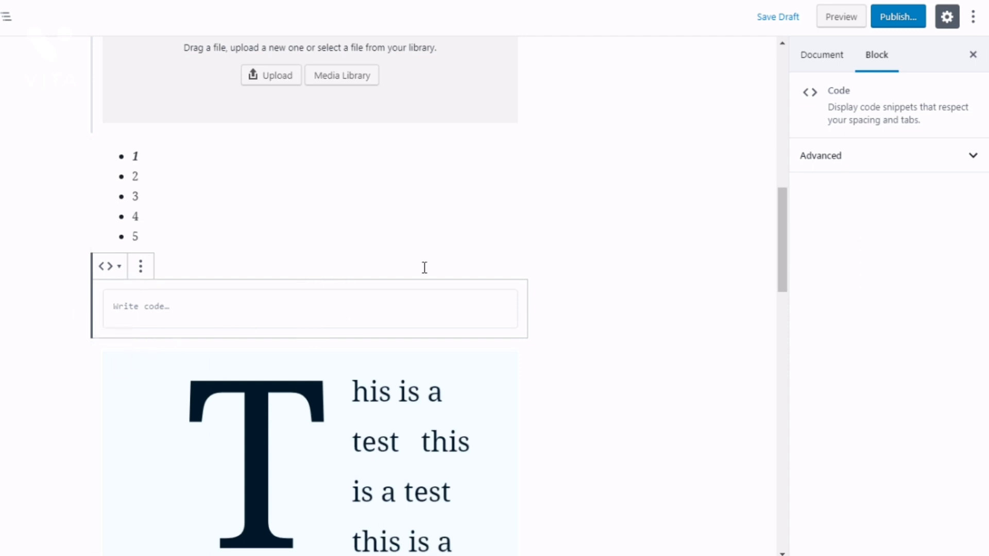
{"action": "left_click", "coordinate": [581, 273]}
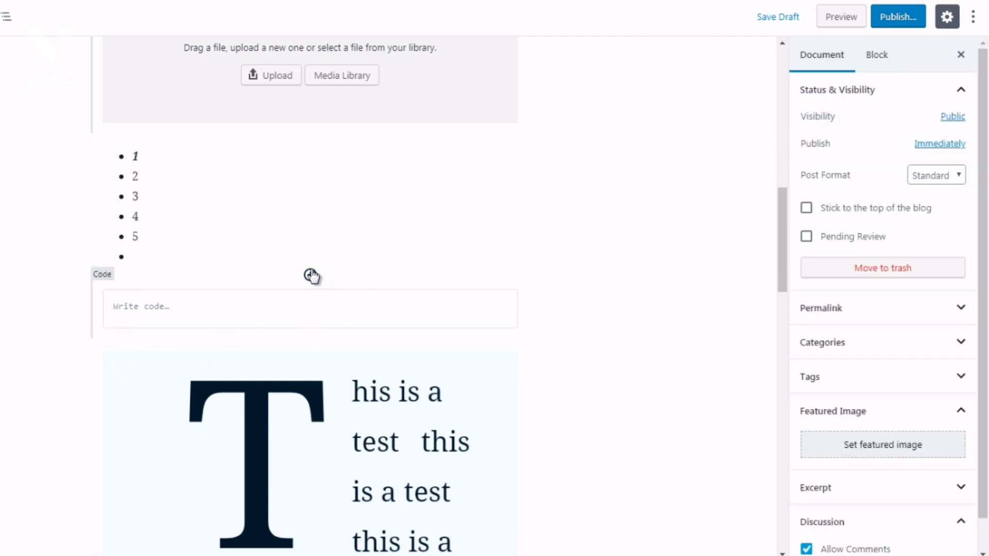
Insert a Custom HTML block from the formatting blocks between the numbered-item bulleted list and the Code block.
{"action": "left_click", "coordinate": [310, 275]}
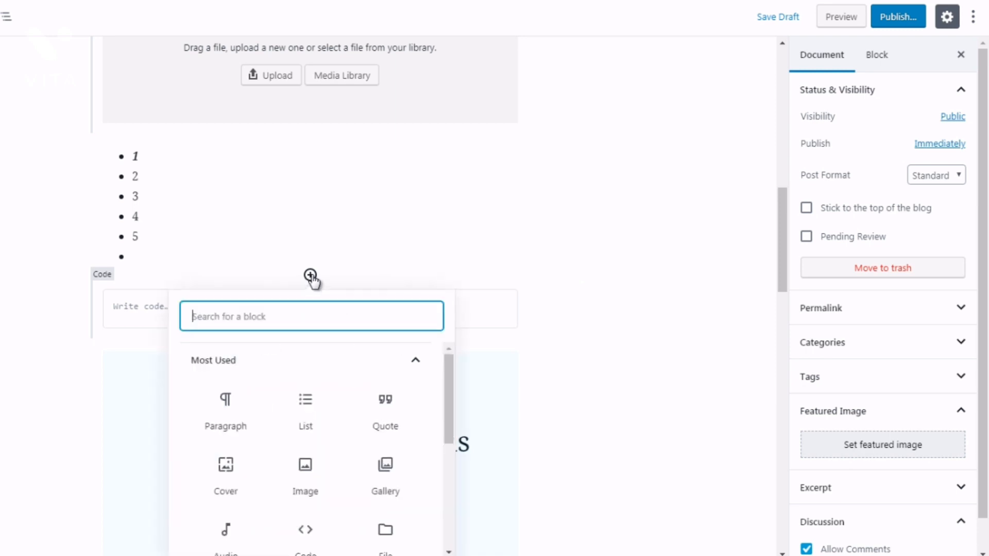
{"action": "left_click", "coordinate": [401, 365]}
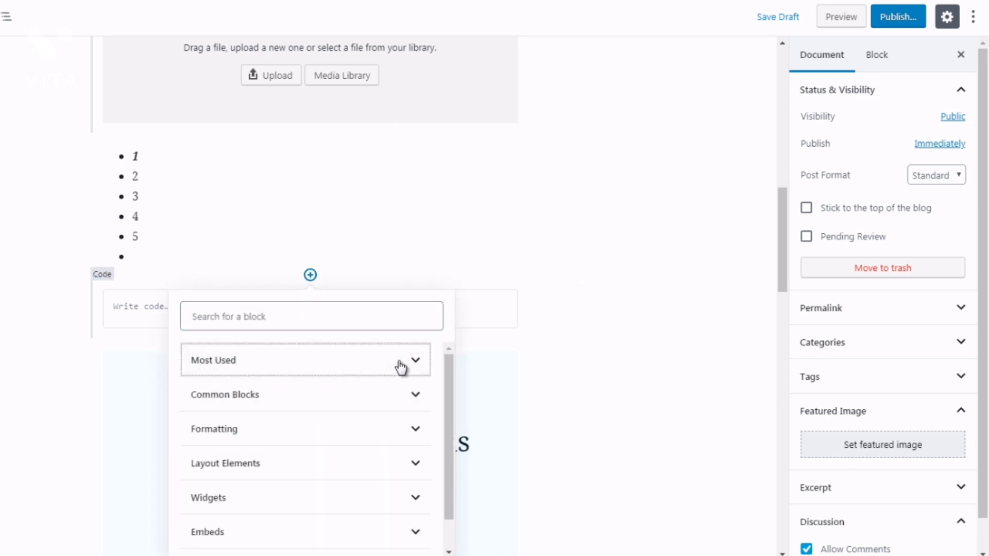
{"action": "left_click", "coordinate": [386, 430]}
{"action": "left_click_drag", "start_coordinate": [447, 414], "coordinate": [447, 418]}
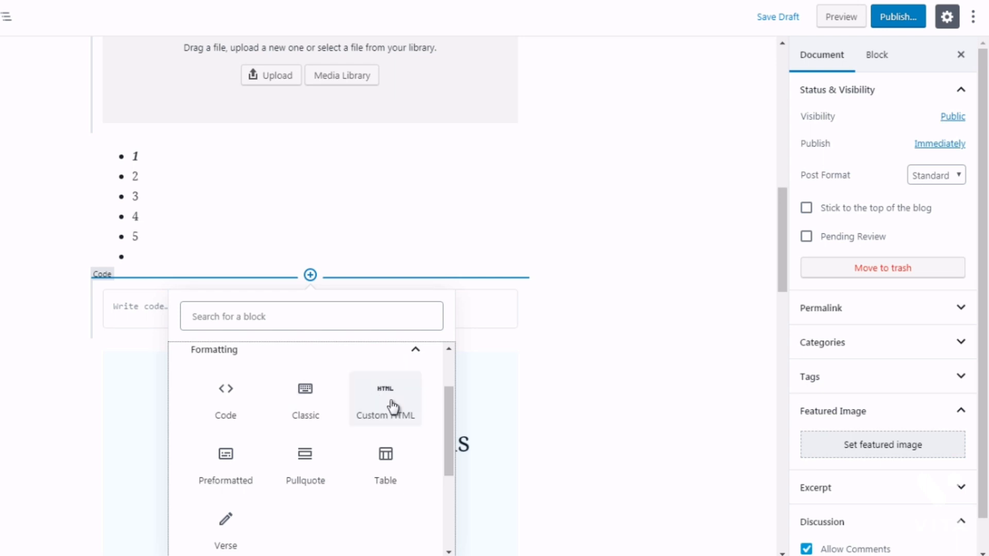
{"action": "left_click", "coordinate": [393, 407]}
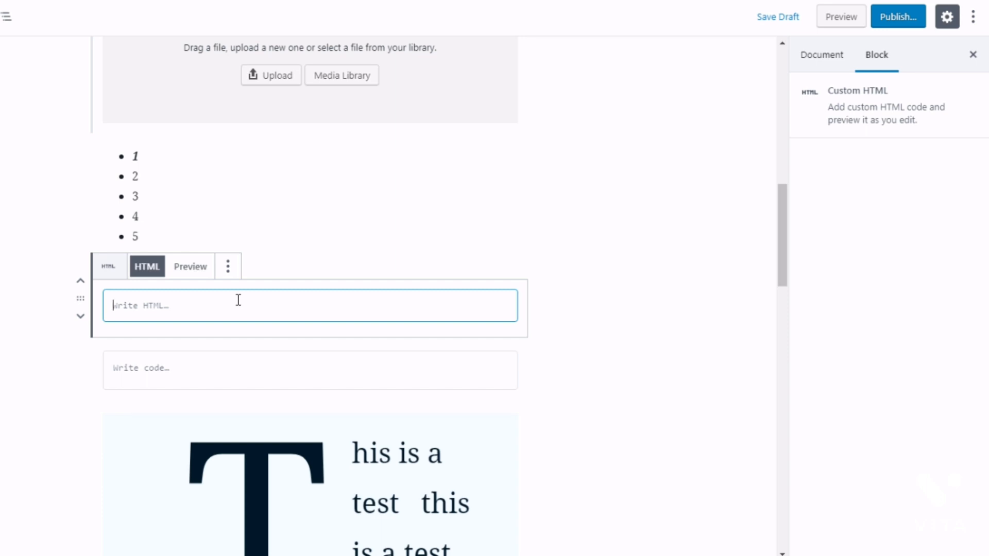
{"action": "type", "text": "<a"}
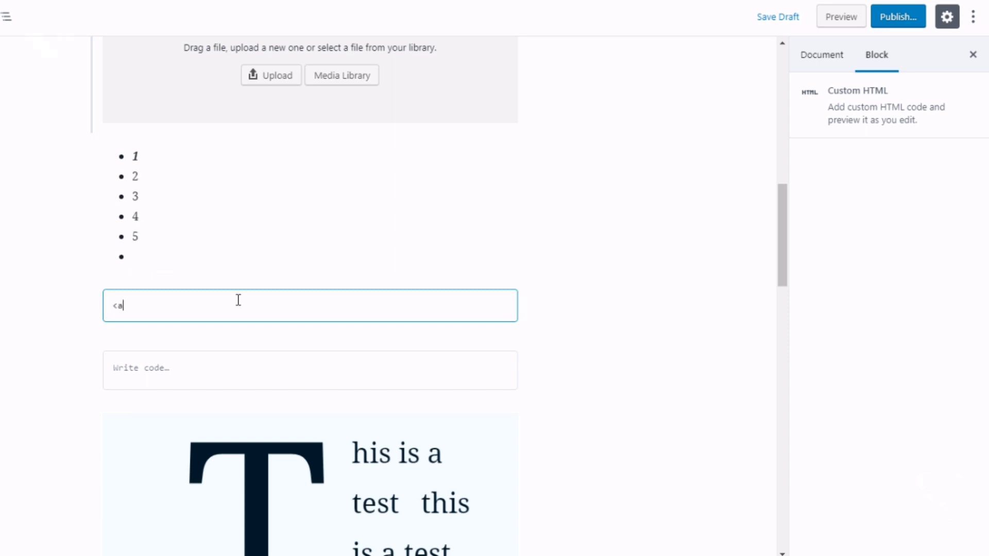
{"action": "type", "text": " href=http://google.co"}
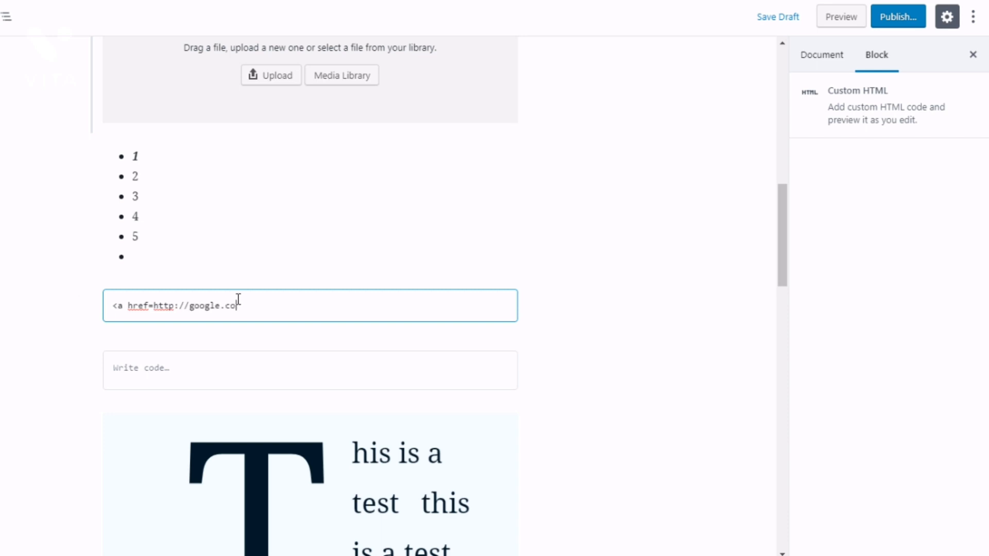
{"action": "type", "text": "m\">google</a>"}
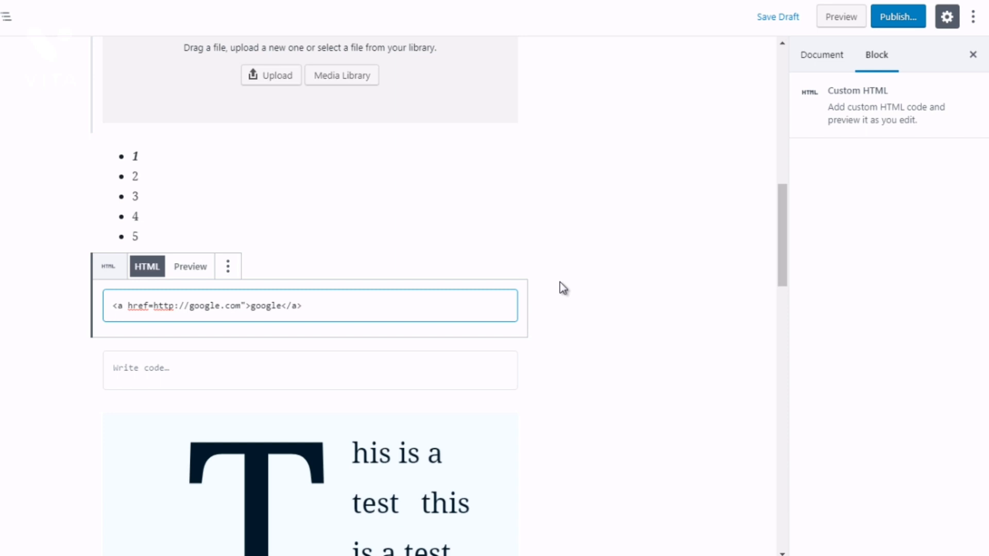
{"action": "left_click", "coordinate": [190, 267]}
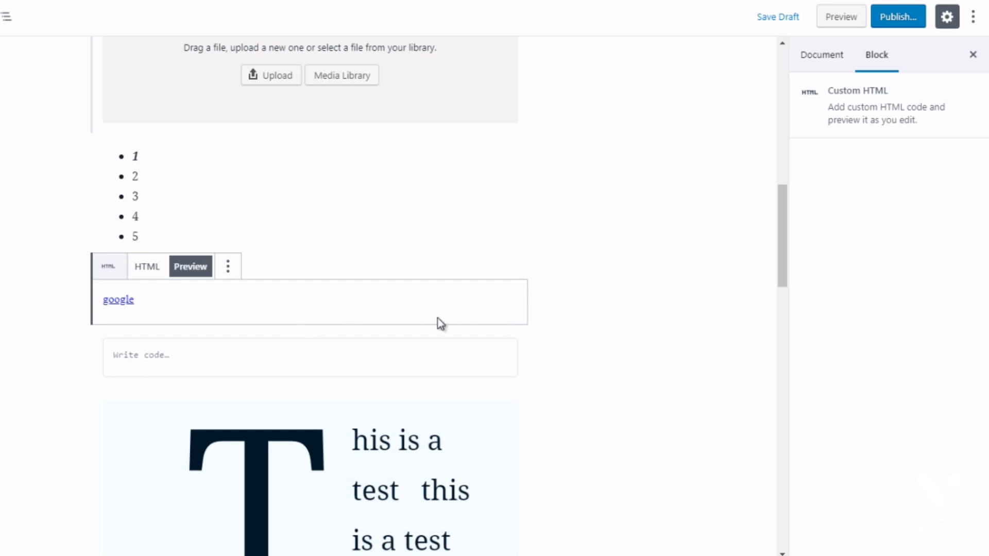
Insert a Classic block from the formatting blocks between the google link and the Code block.
{"action": "mouse_move", "coordinate": [312, 326]}
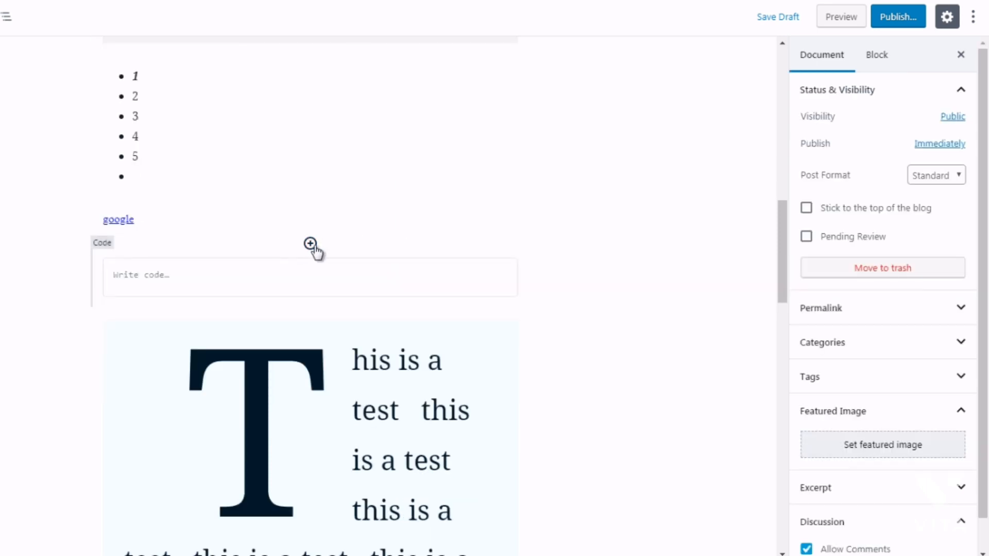
{"action": "left_click", "coordinate": [311, 245]}
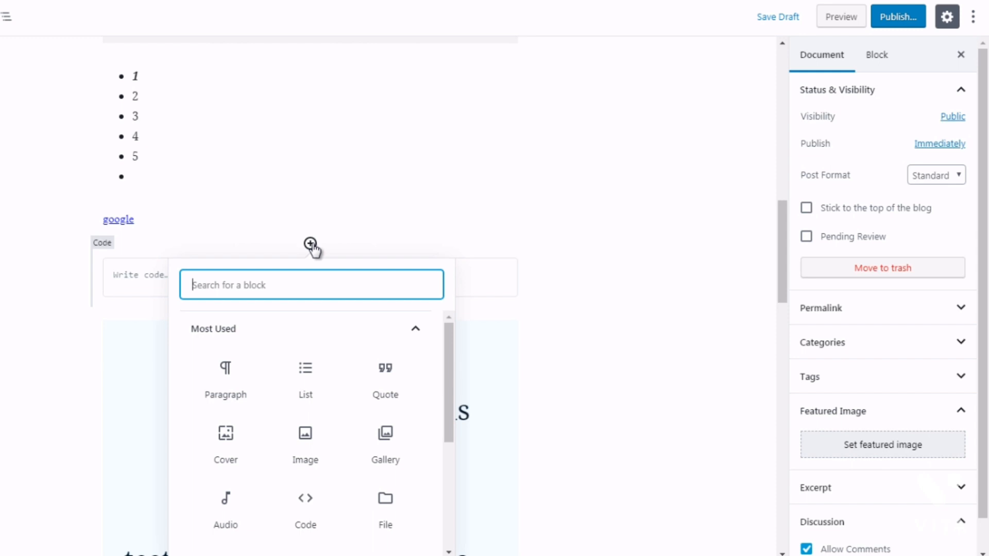
{"action": "left_click", "coordinate": [418, 333]}
{"action": "left_click", "coordinate": [412, 399]}
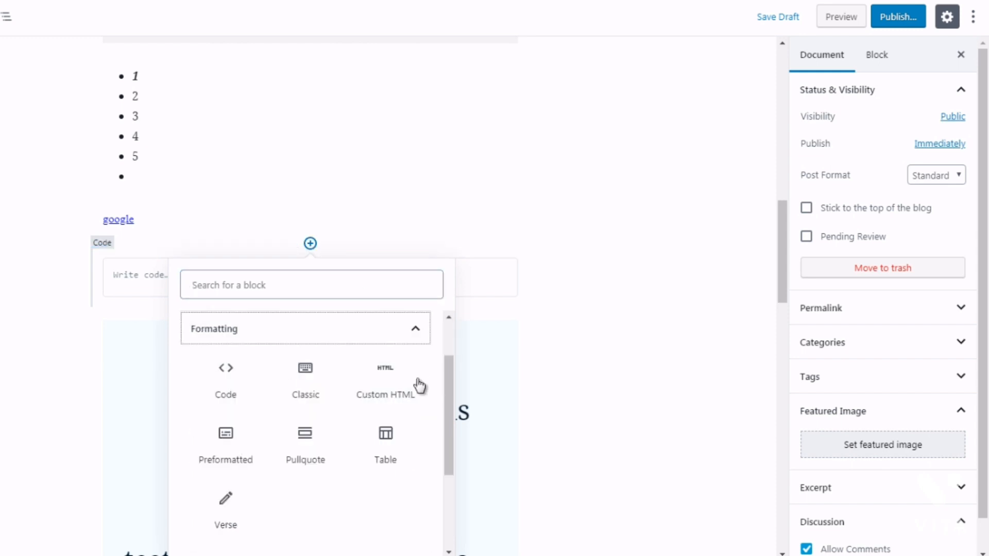
{"action": "left_click", "coordinate": [307, 379]}
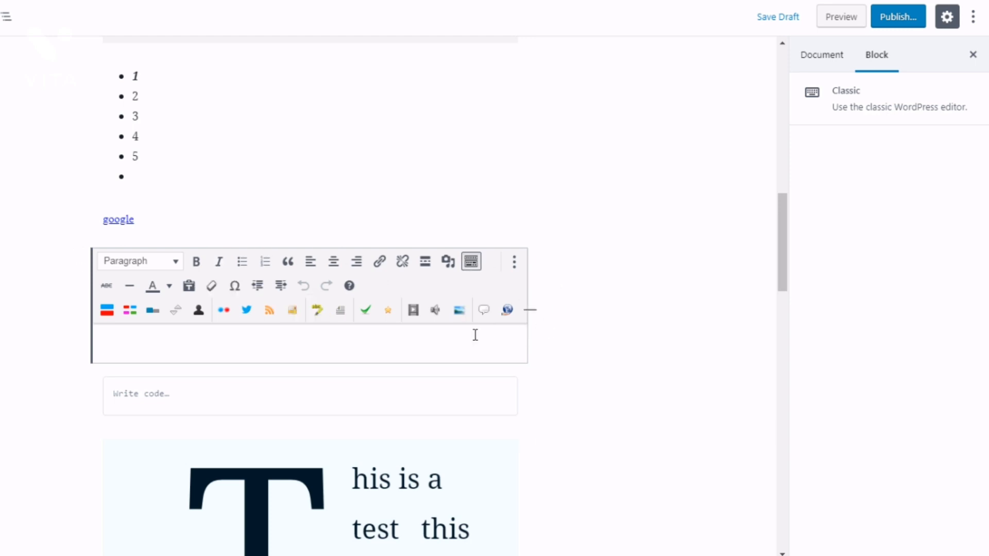
Insert a Preformatted block from the formatting blocks between the Classic and Code blocks, enter hello in it, and deselect it.
{"action": "mouse_move", "coordinate": [309, 367]}
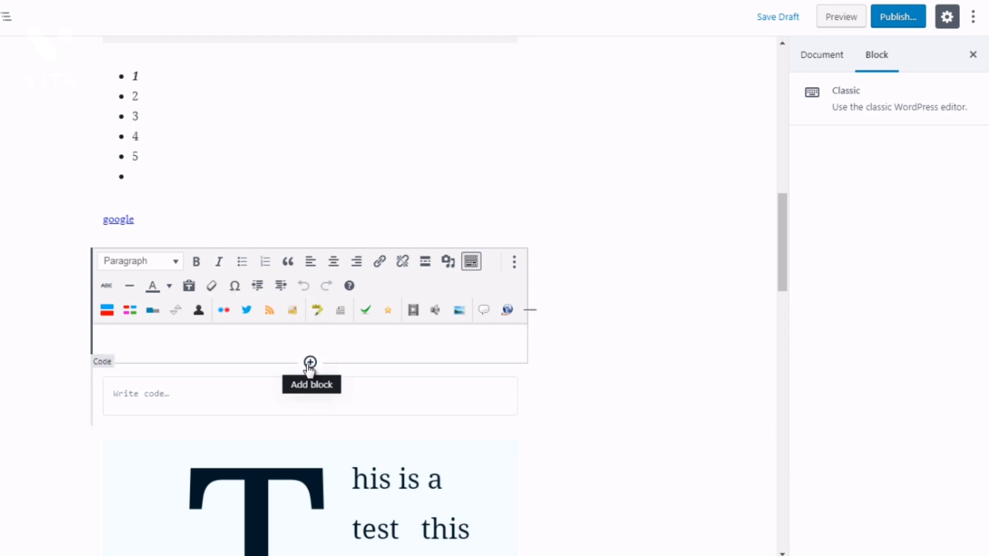
{"action": "left_click", "coordinate": [309, 363]}
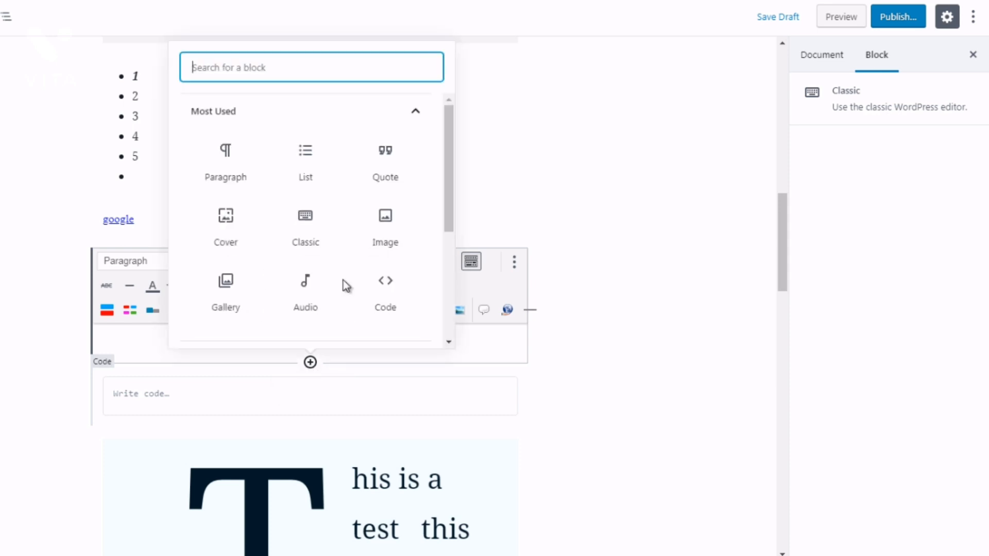
{"action": "left_click", "coordinate": [380, 116]}
{"action": "left_click", "coordinate": [361, 181]}
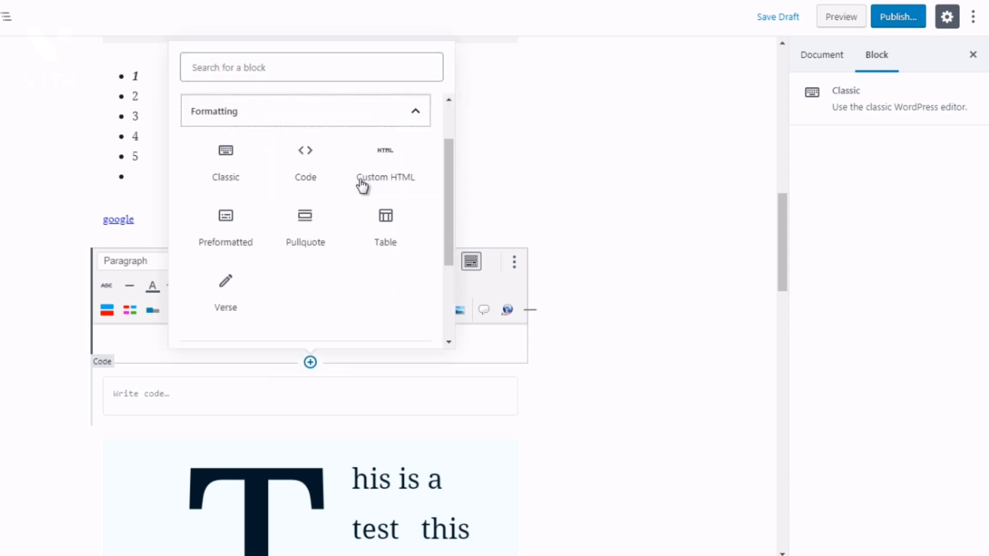
{"action": "left_click", "coordinate": [222, 231]}
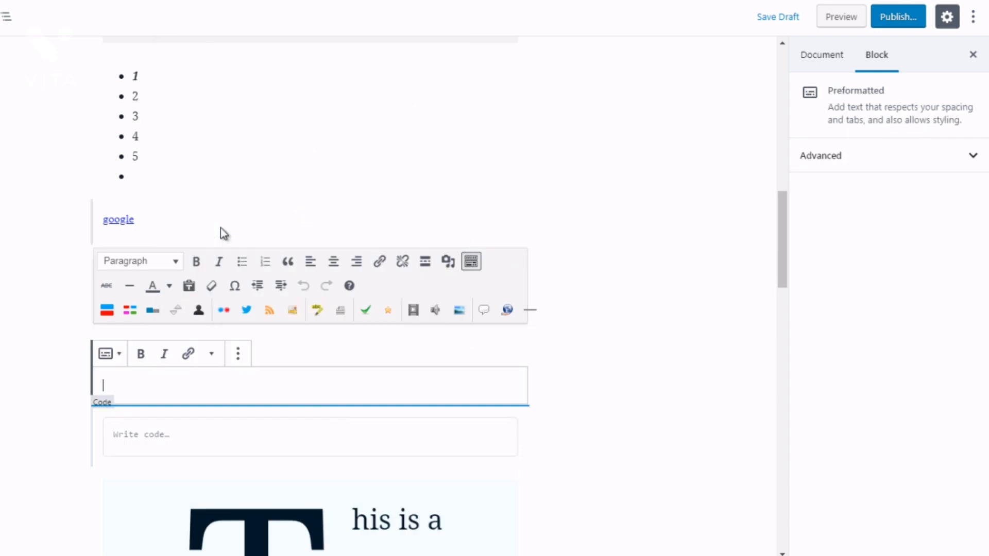
{"action": "type", "text": "hello"}
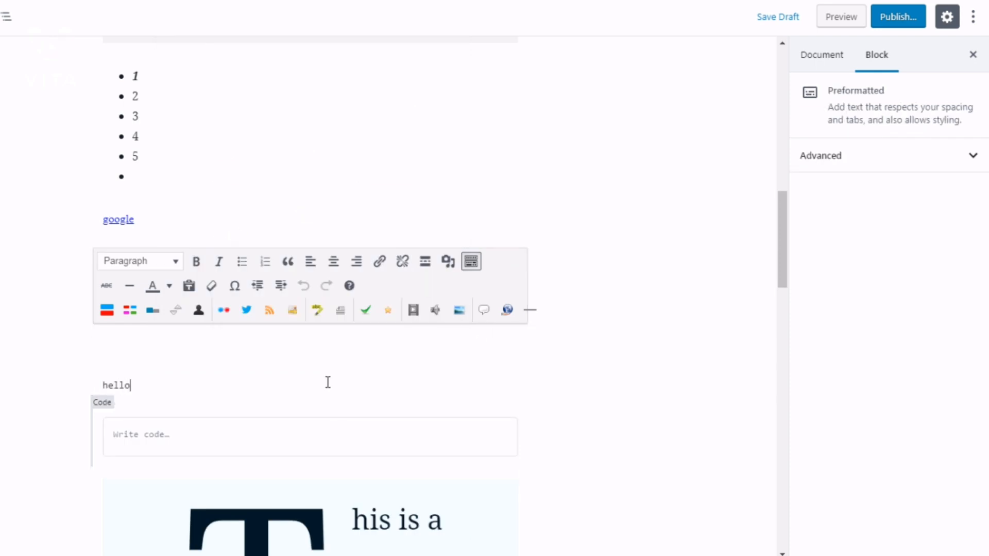
{"action": "key", "text": "ctrl+a"}
{"action": "key", "text": "ctrl+a"}
{"action": "left_click", "coordinate": [655, 283]}
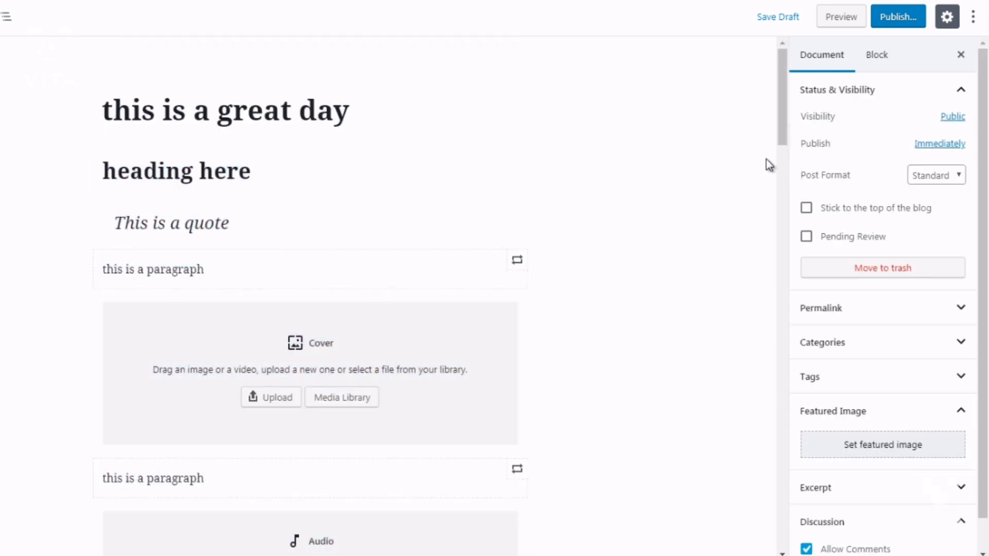
Remove the empty Code block above the drop-cap paragraph and replace the Preformatted block's text with test.
{"action": "left_click", "coordinate": [779, 166]}
{"action": "left_click_drag", "start_coordinate": [780, 164], "coordinate": [790, 249]}
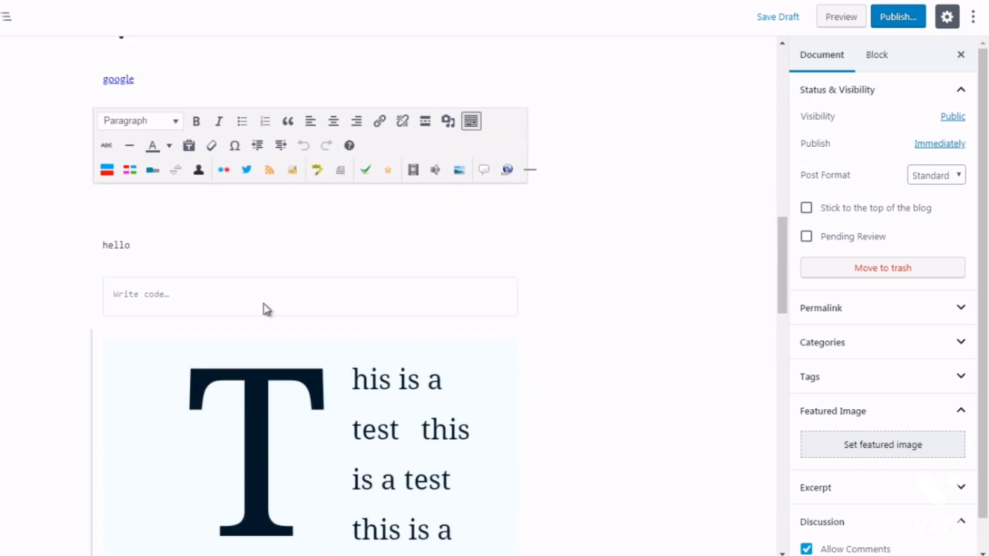
{"action": "left_click_drag", "start_coordinate": [260, 331], "coordinate": [215, 293]}
{"action": "key", "text": "Down"}
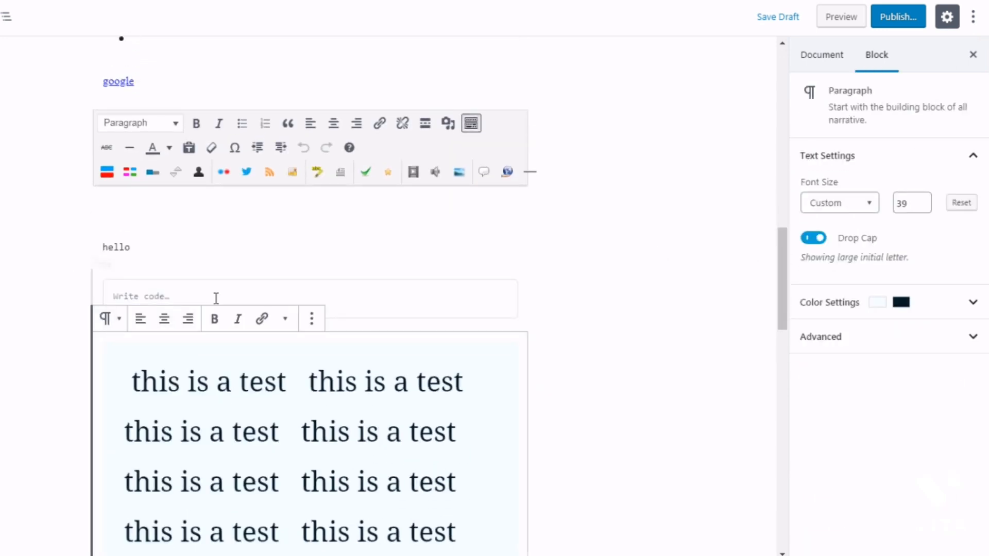
{"action": "left_click", "coordinate": [190, 296]}
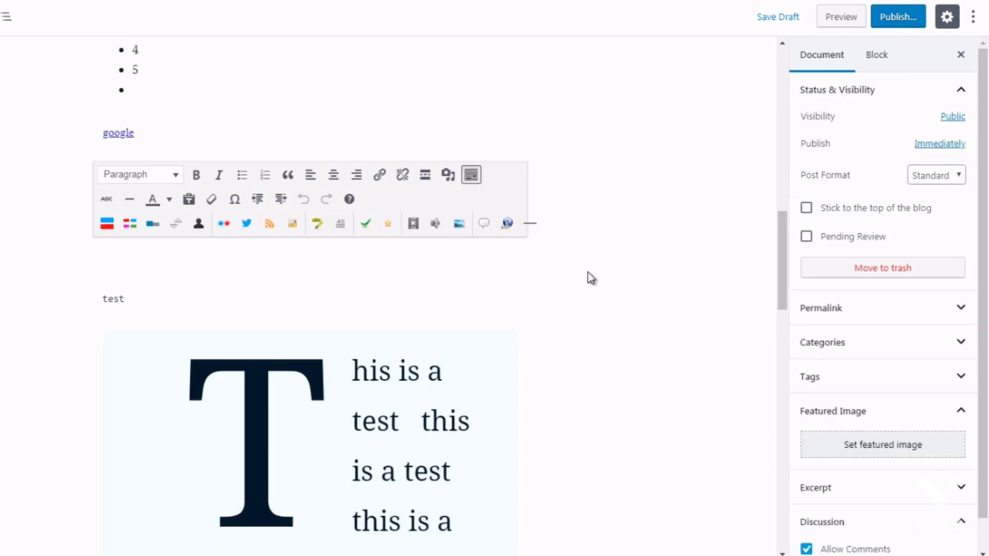
{"action": "left_click", "coordinate": [297, 293]}
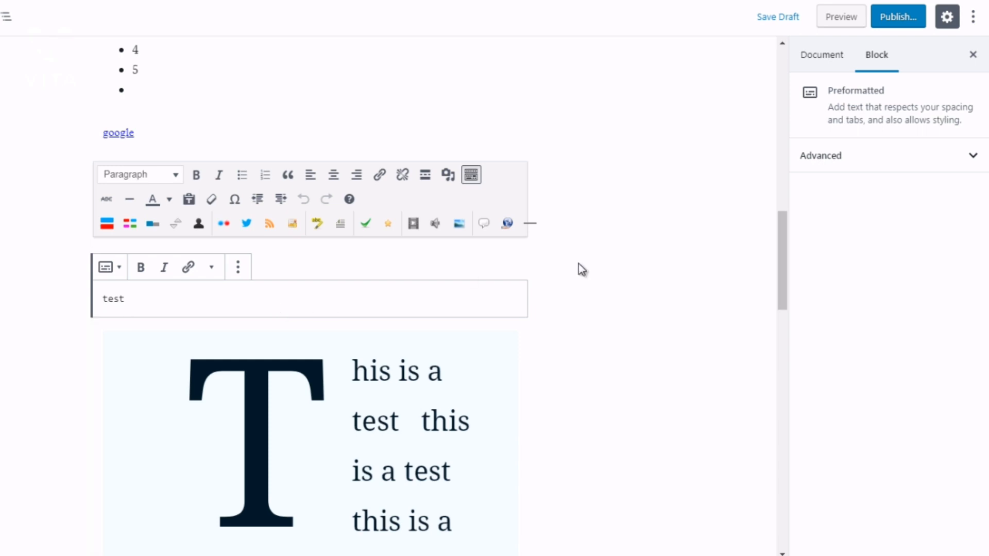
{"action": "left_click", "coordinate": [555, 287]}
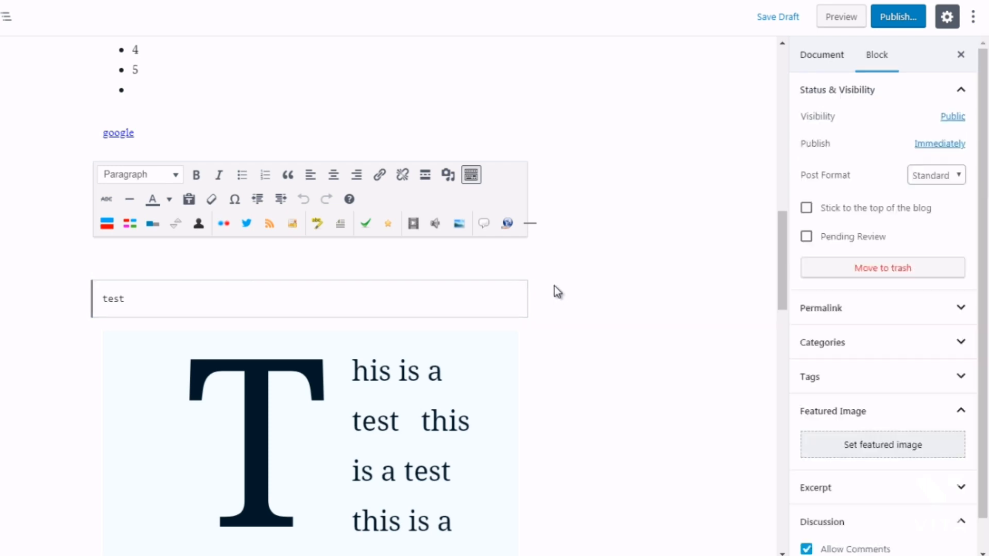
Insert a Table block from the formatting blocks between the Preformatted block and the drop-cap paragraph.
{"action": "mouse_move", "coordinate": [311, 318]}
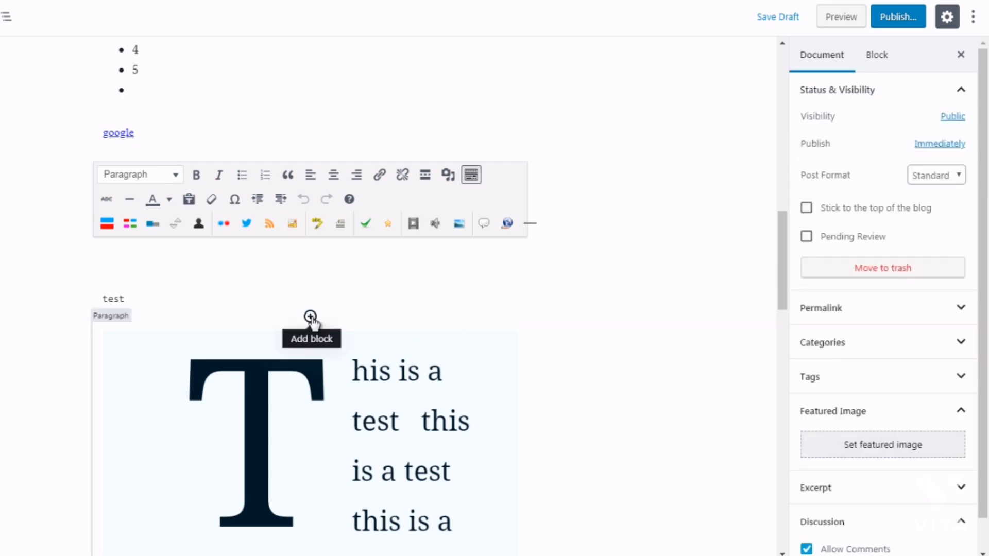
{"action": "left_click", "coordinate": [310, 317]}
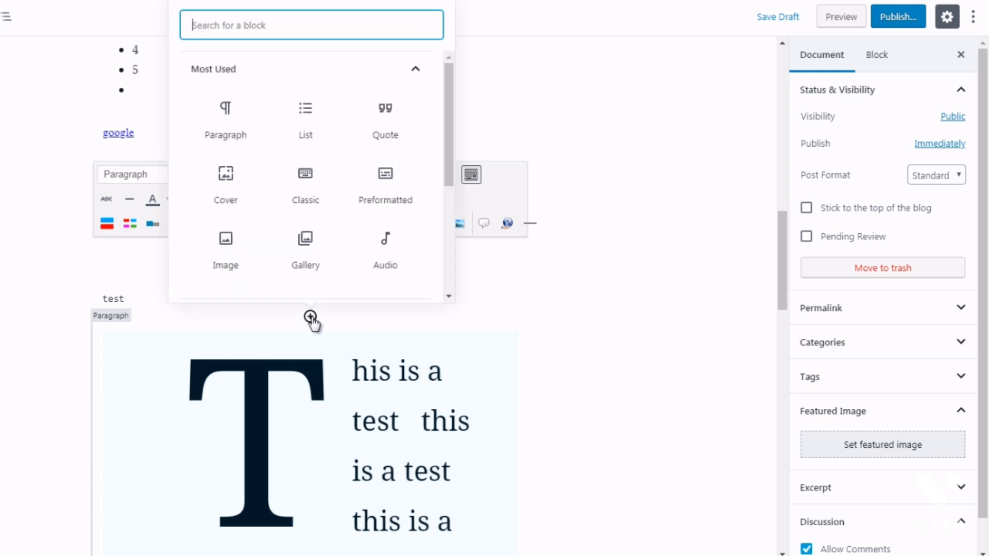
{"action": "left_click", "coordinate": [359, 75]}
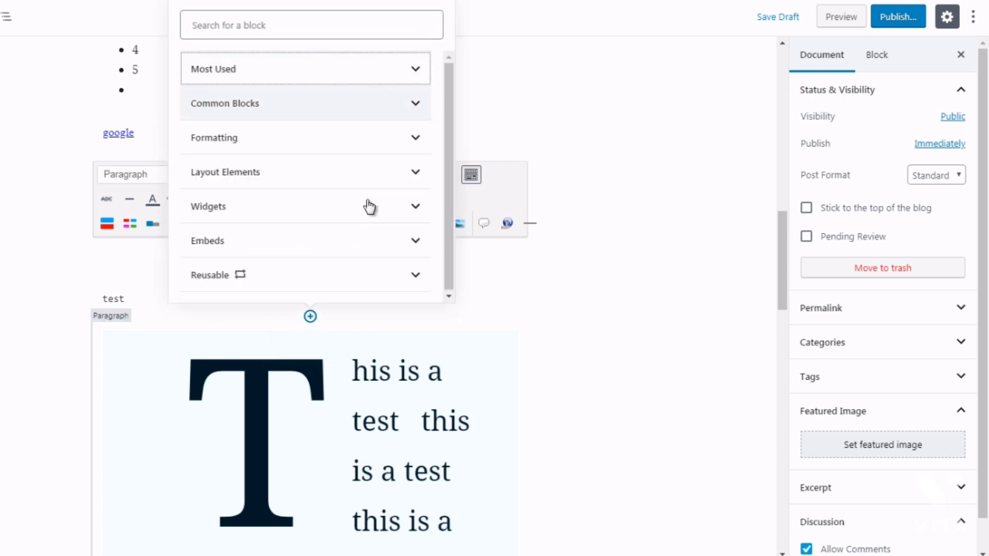
{"action": "left_click", "coordinate": [369, 145]}
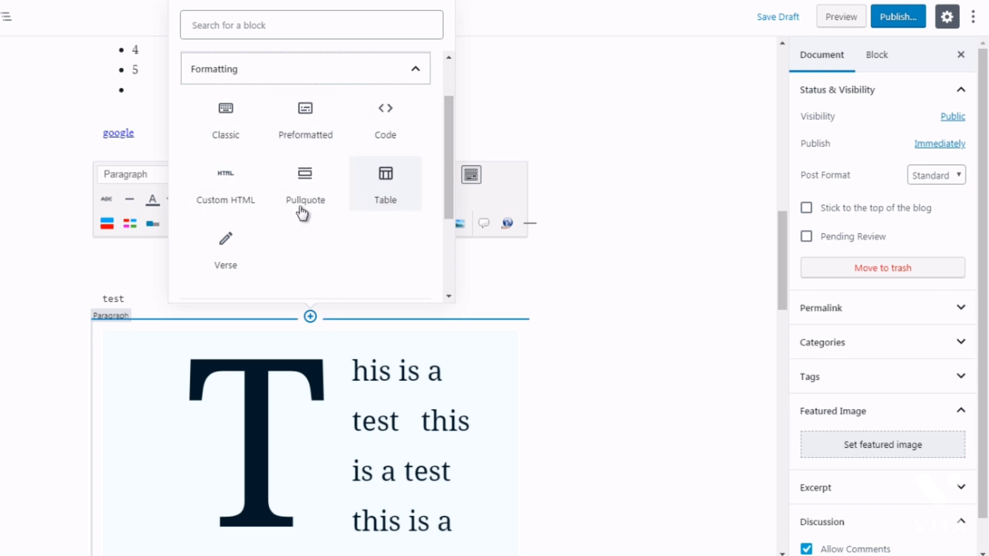
{"action": "left_click", "coordinate": [385, 201]}
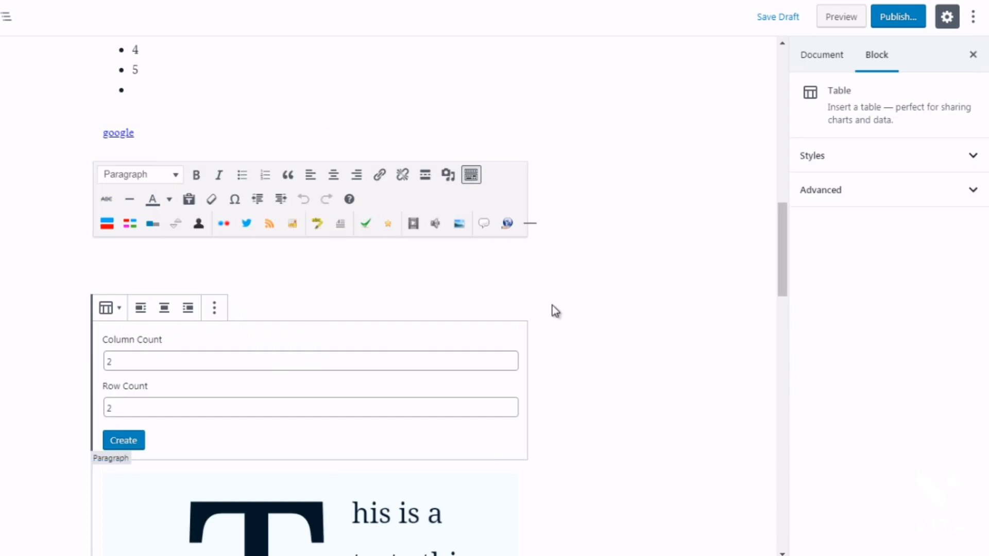
Set the new table to 3 columns and 5 rows and create it.
{"action": "left_click", "coordinate": [109, 360]}
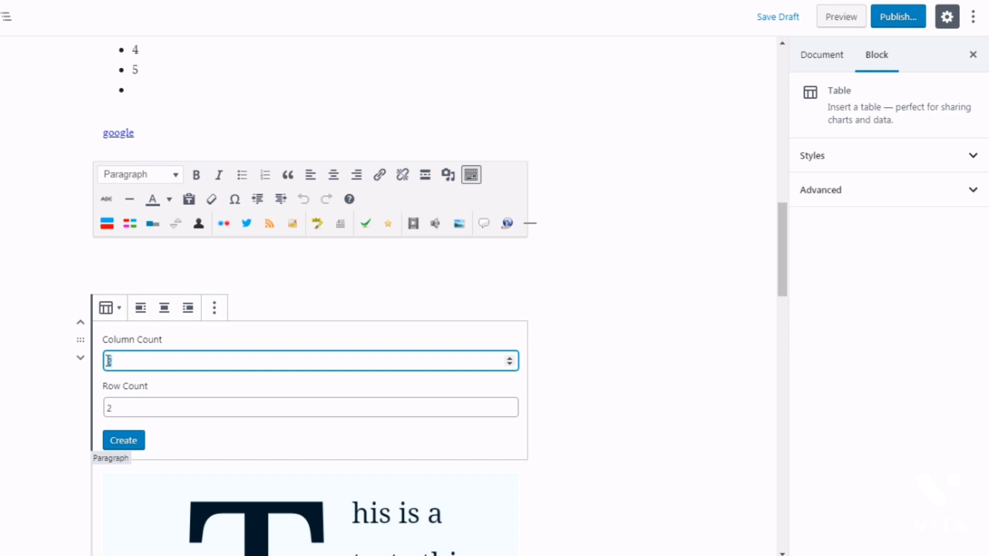
{"action": "left_click", "coordinate": [107, 408]}
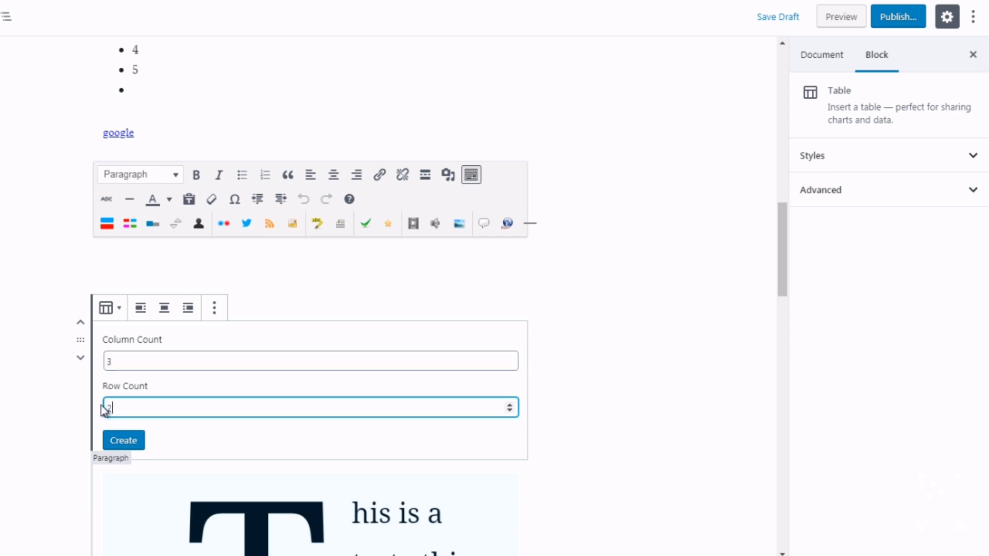
{"action": "type", "text": "5"}
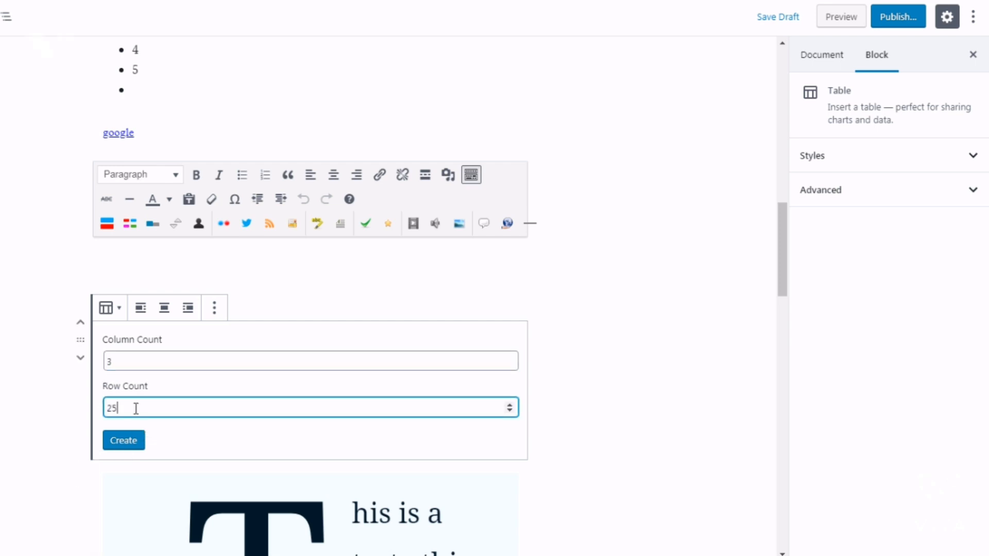
{"action": "left_click", "coordinate": [124, 442]}
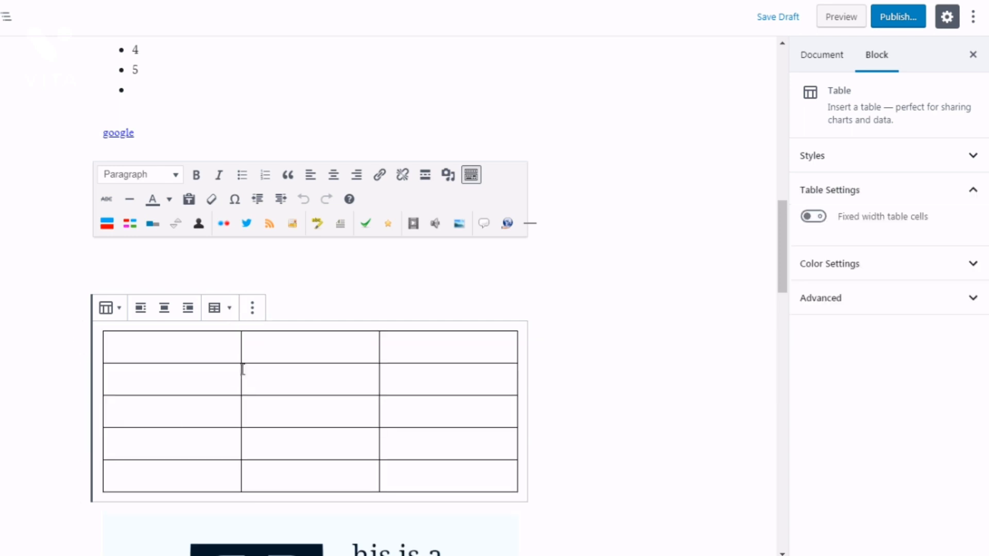
{"action": "left_click", "coordinate": [185, 346]}
{"action": "left_click", "coordinate": [271, 350]}
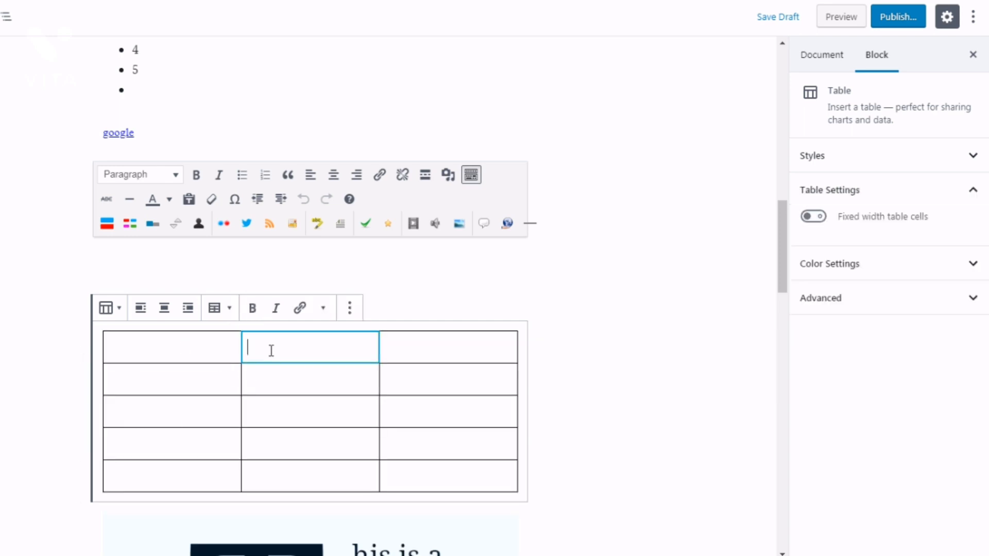
{"action": "left_click", "coordinate": [412, 353]}
{"action": "left_click", "coordinate": [413, 389]}
{"action": "left_click", "coordinate": [303, 378]}
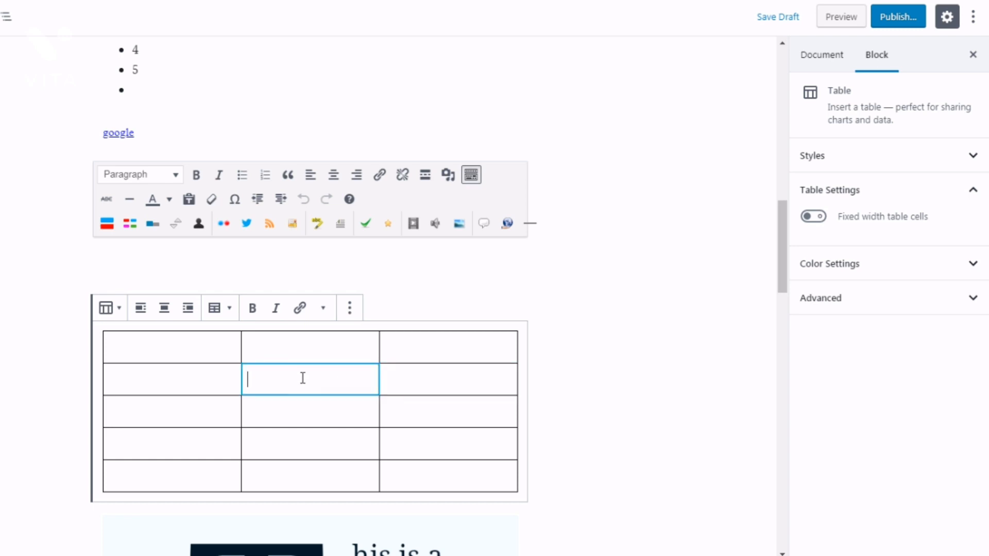
{"action": "left_click", "coordinate": [190, 373]}
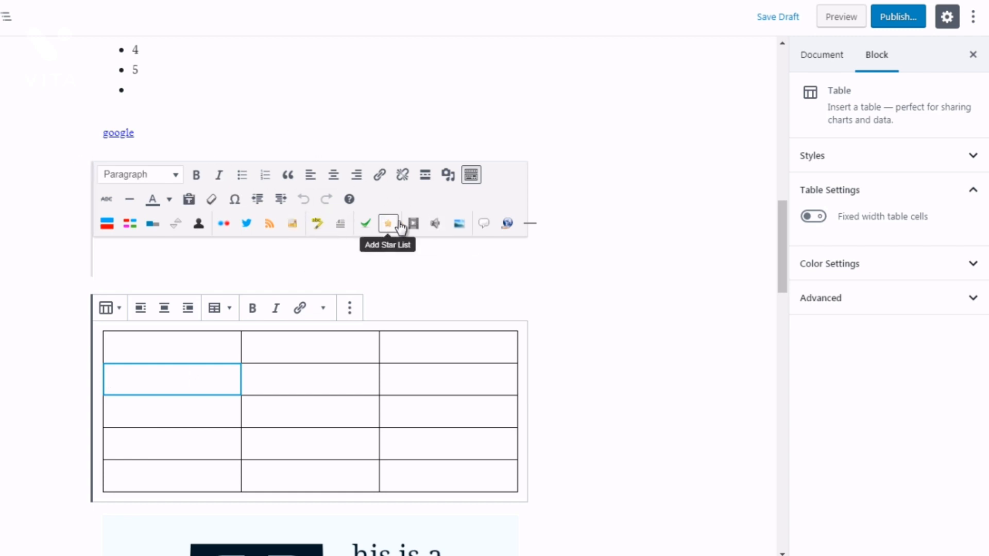
{"action": "left_click", "coordinate": [456, 332]}
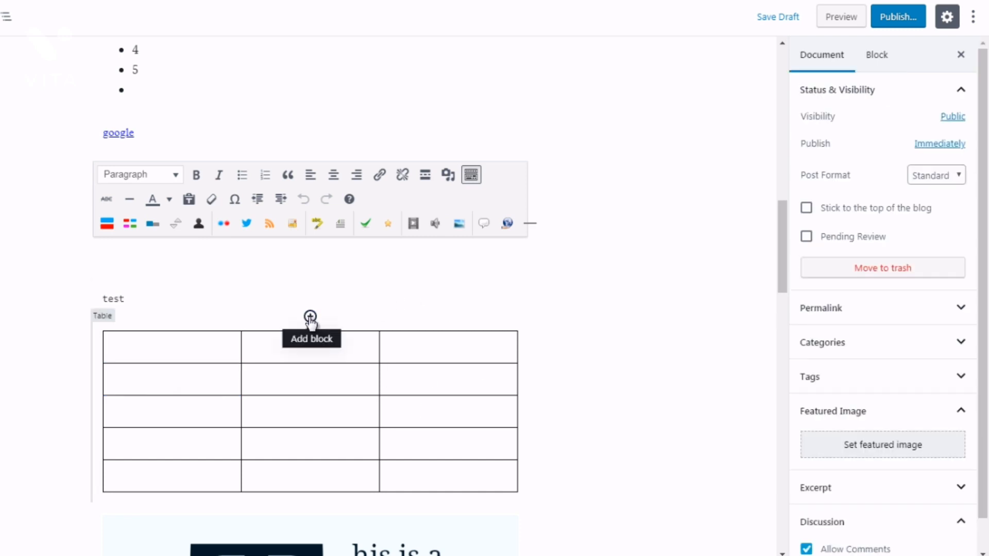
Insert a Verse block from the formatting blocks between the Preformatted block and the table, enter test in it, and deselect it.
{"action": "left_click", "coordinate": [310, 317]}
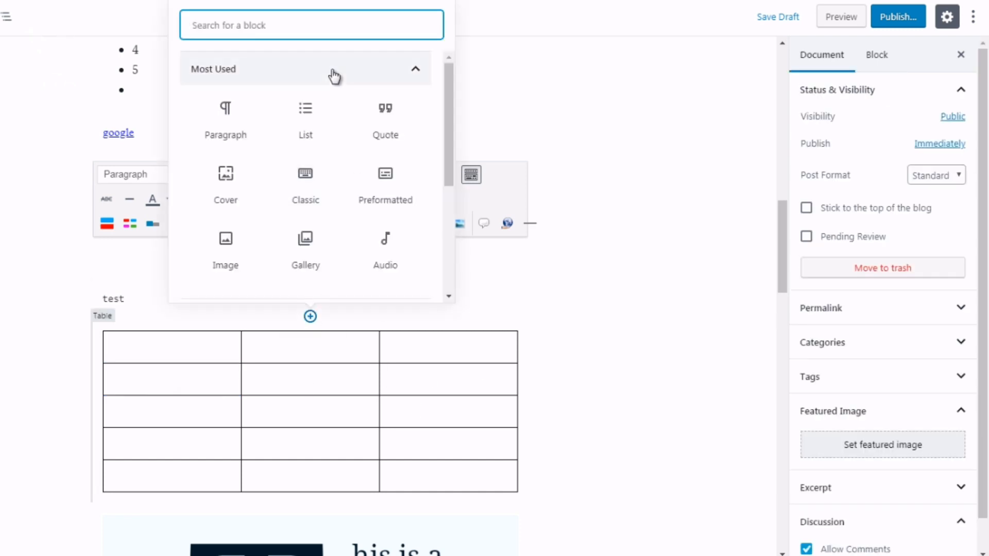
{"action": "left_click", "coordinate": [333, 75]}
{"action": "left_click", "coordinate": [282, 140]}
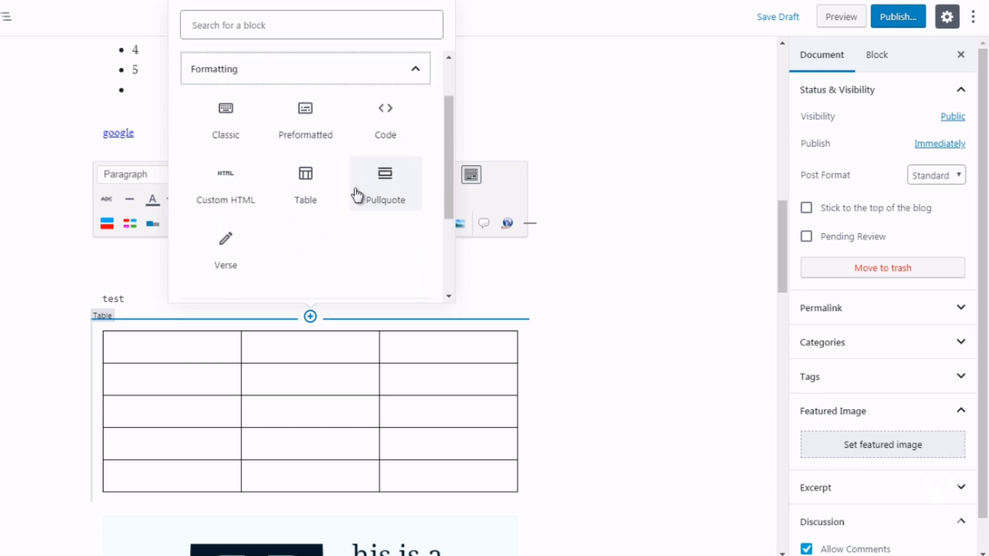
{"action": "left_click", "coordinate": [226, 258]}
{"action": "type", "text": "test"}
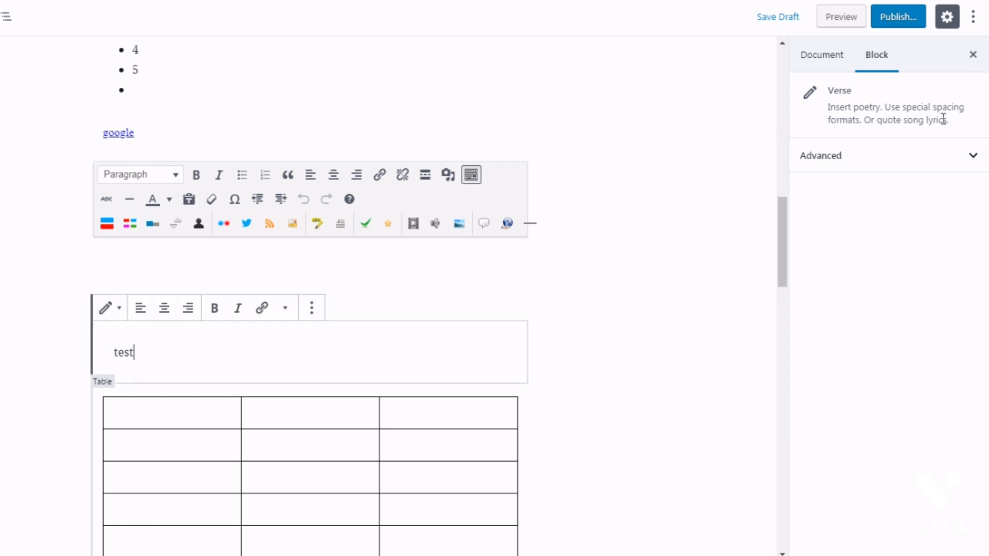
{"action": "left_click_drag", "start_coordinate": [135, 355], "coordinate": [115, 357]}
{"action": "left_click", "coordinate": [538, 333]}
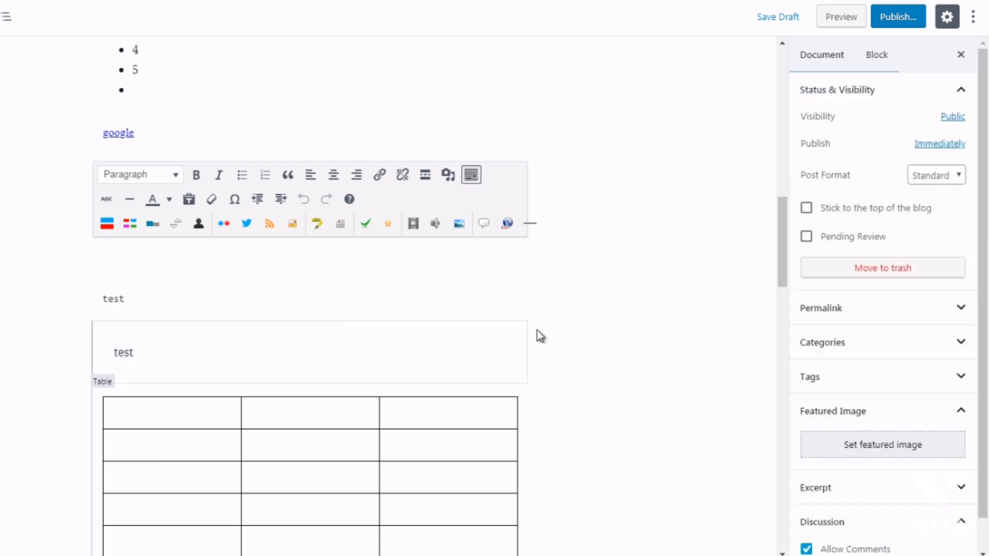
Insert a Pullquote block from the formatting blocks between the Verse block and the table.
{"action": "left_click", "coordinate": [310, 382]}
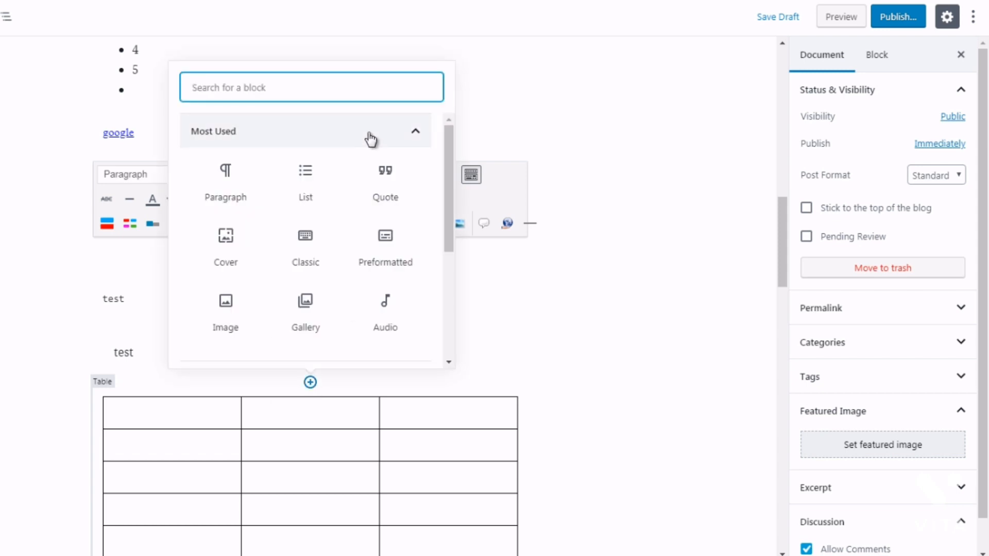
{"action": "left_click", "coordinate": [371, 138]}
{"action": "left_click", "coordinate": [365, 200]}
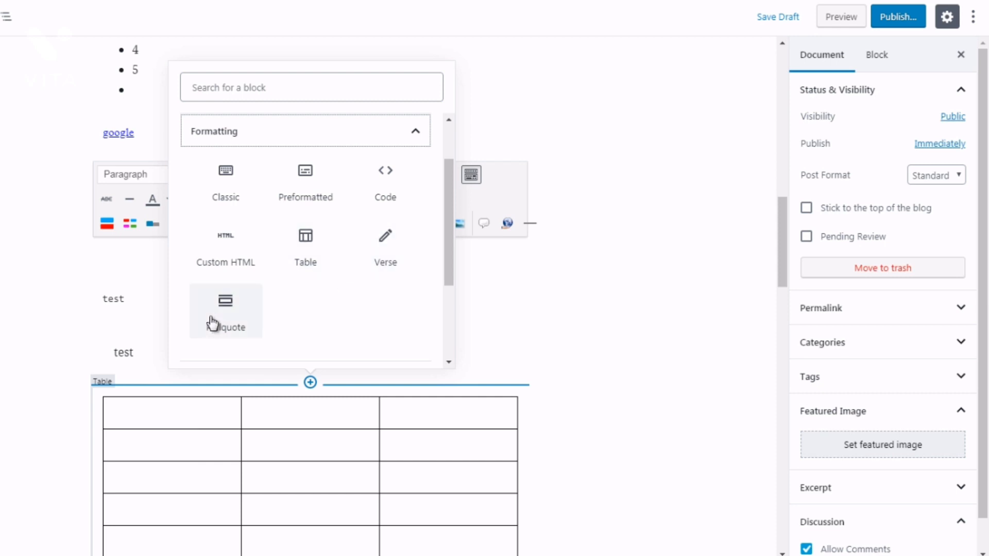
{"action": "left_click", "coordinate": [230, 326]}
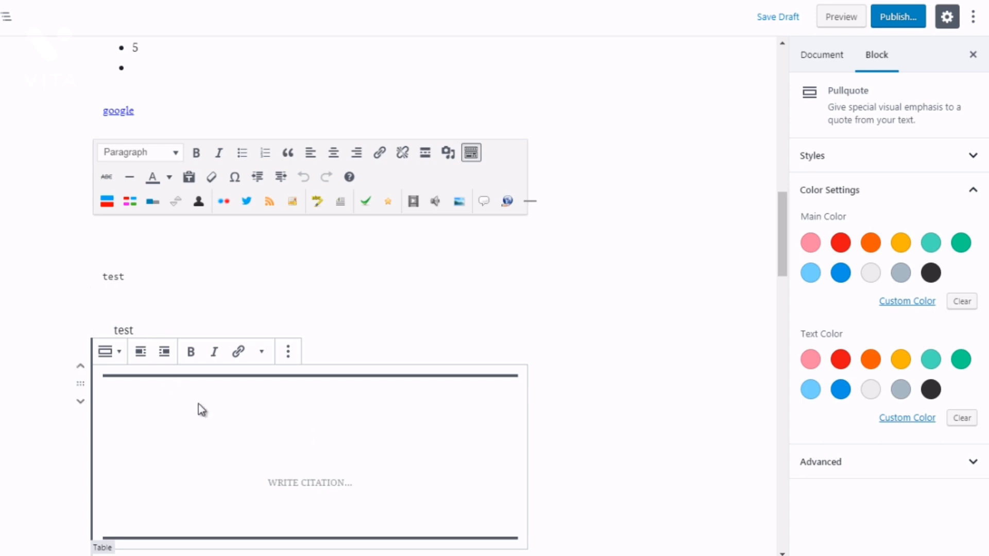
Enter this is a quote in the Pullquote block and set its main color to red.
{"action": "type", "text": "th"}
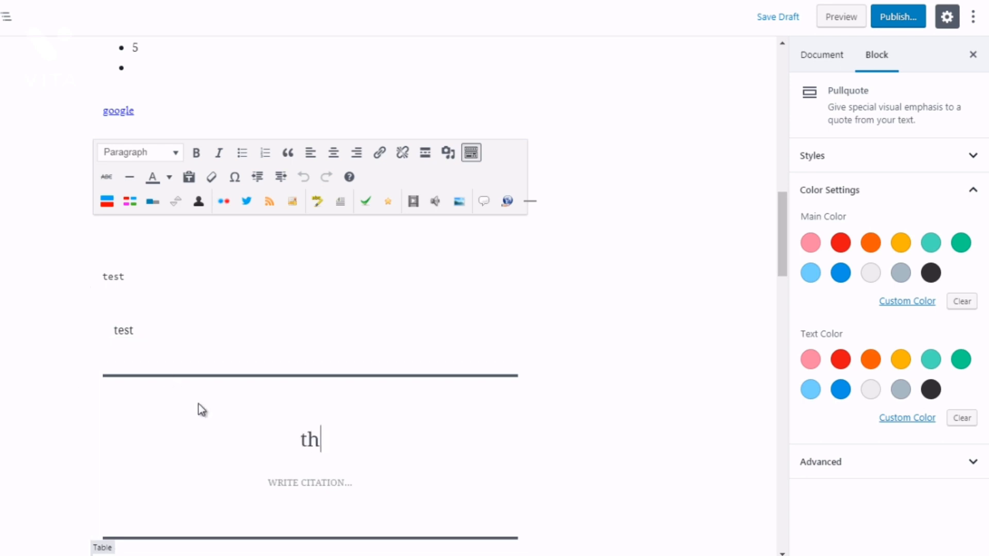
{"action": "type", "text": "is is a quote"}
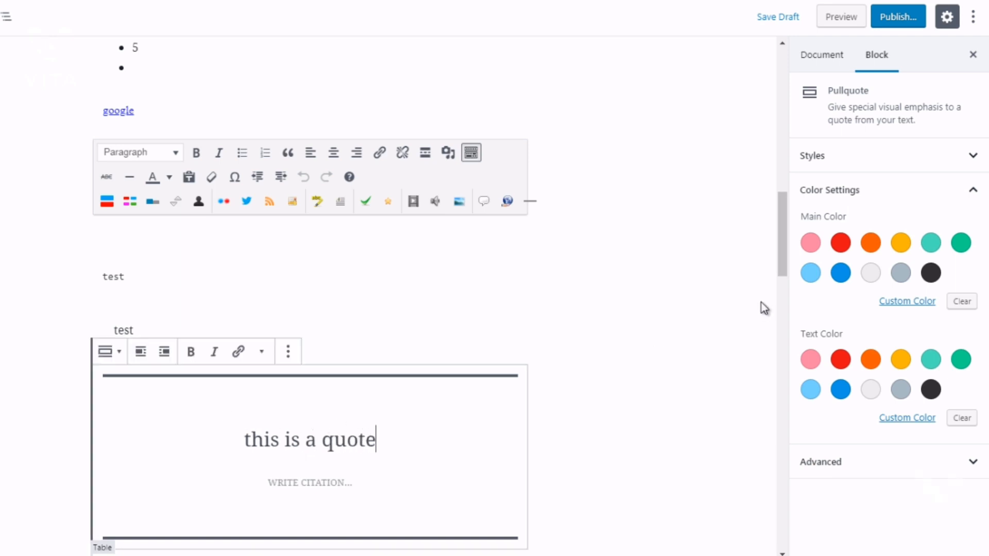
{"action": "left_click", "coordinate": [842, 244]}
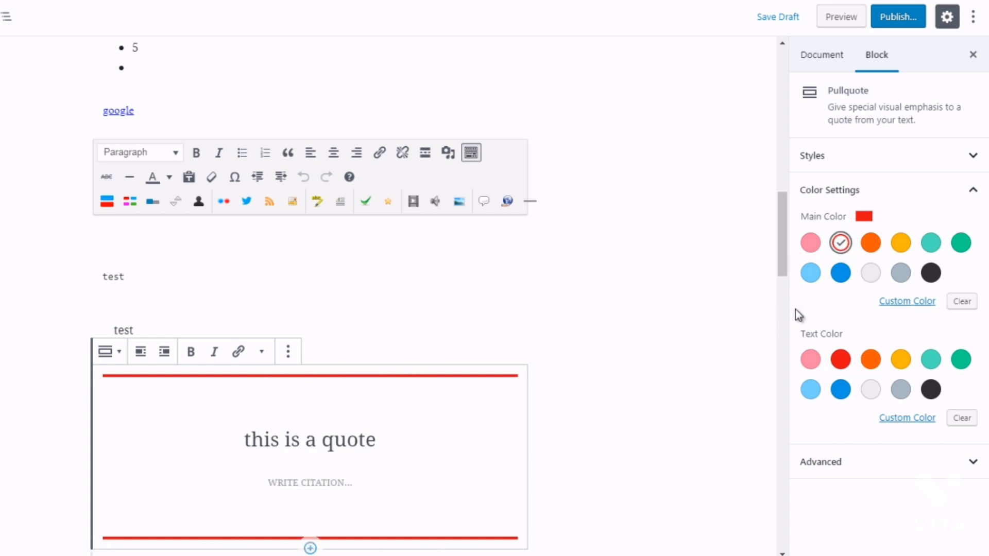
{"action": "left_click_drag", "start_coordinate": [780, 249], "coordinate": [781, 270]}
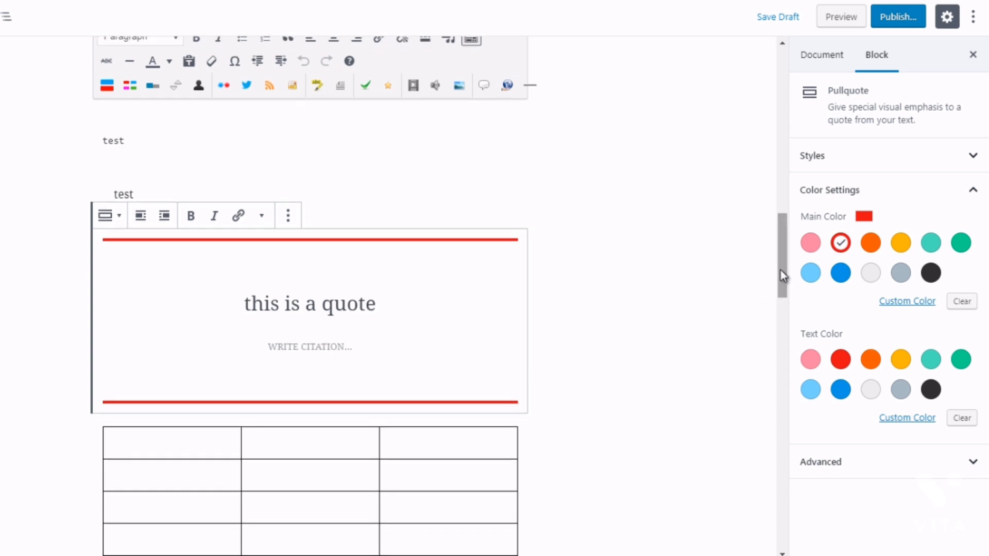
Try blue and dark gray as the Pullquote's main color, and return it to red.
{"action": "left_click", "coordinate": [841, 276]}
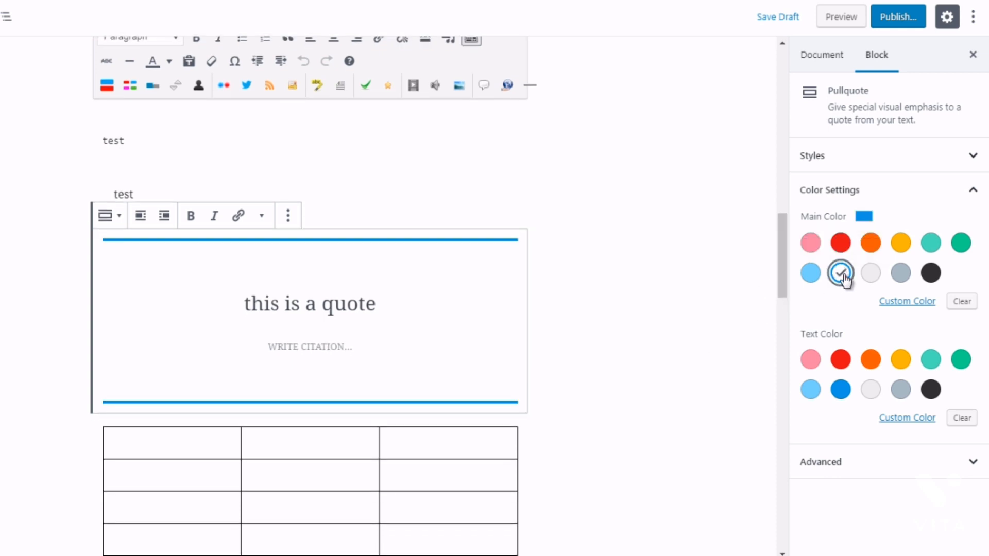
{"action": "left_click", "coordinate": [932, 277]}
{"action": "left_click", "coordinate": [841, 242]}
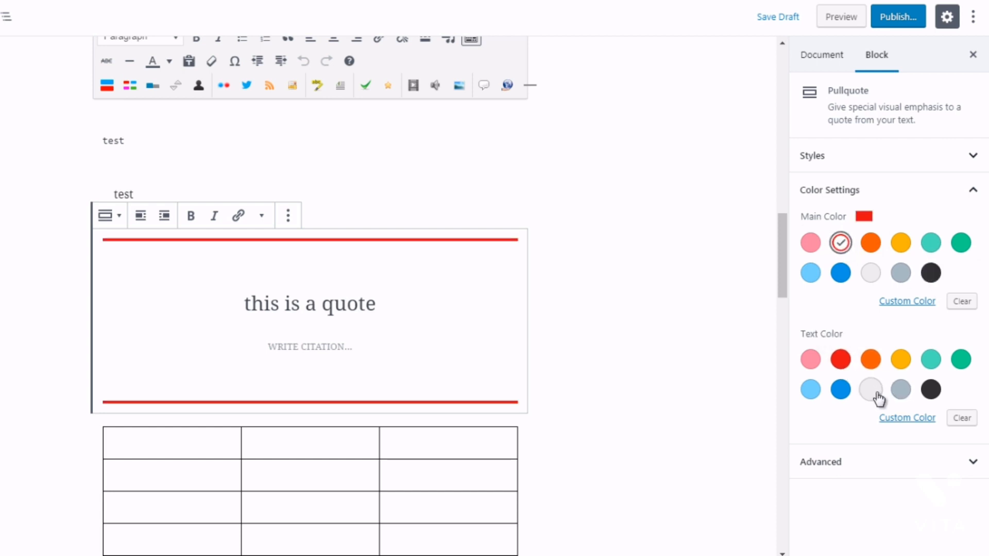
Try dark gray, bluish gray, orange and green as the text color of the Pullquote.
{"action": "left_click", "coordinate": [932, 390]}
{"action": "left_click", "coordinate": [901, 389]}
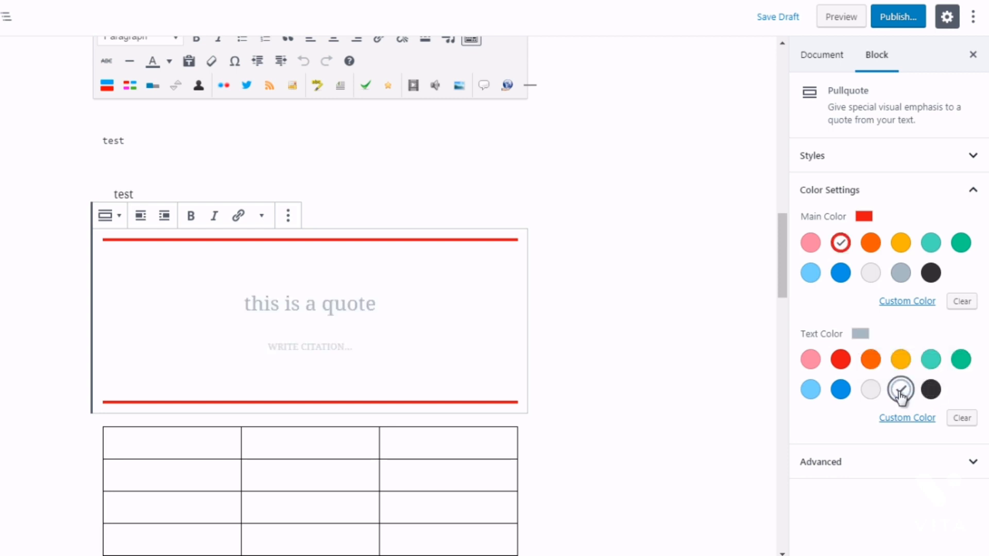
{"action": "left_click", "coordinate": [869, 365]}
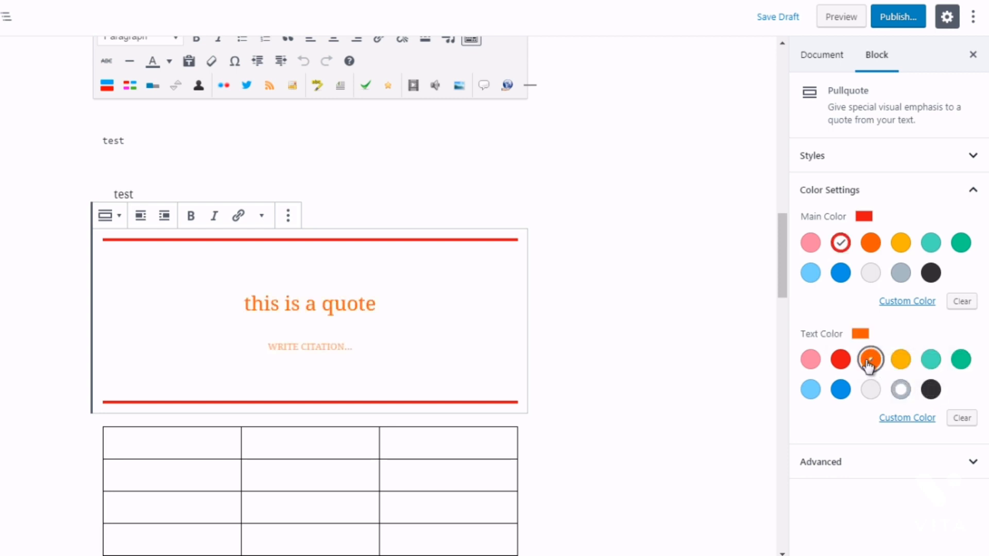
{"action": "left_click", "coordinate": [962, 360]}
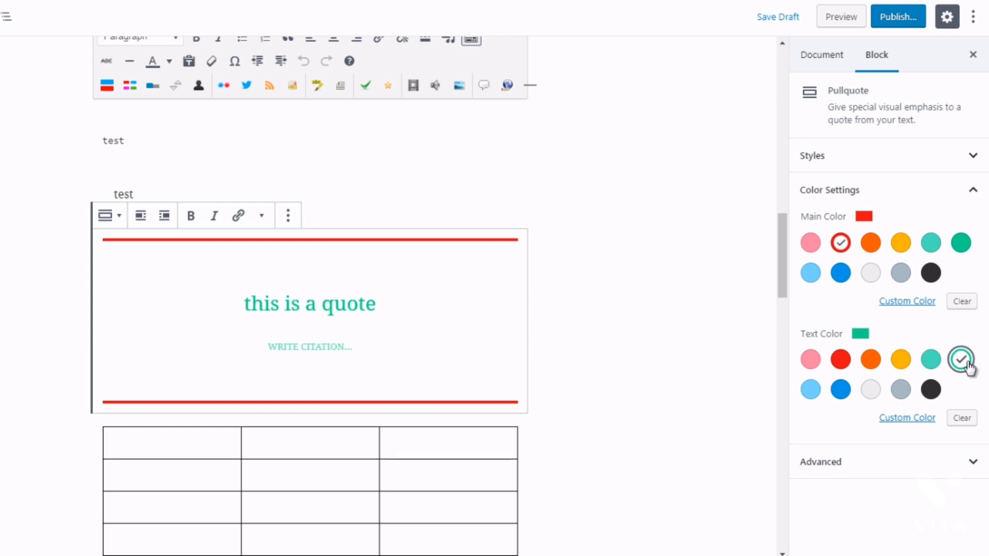
Set the Pullquote's main color to green, and its text color to red and finally blue.
{"action": "left_click", "coordinate": [959, 248]}
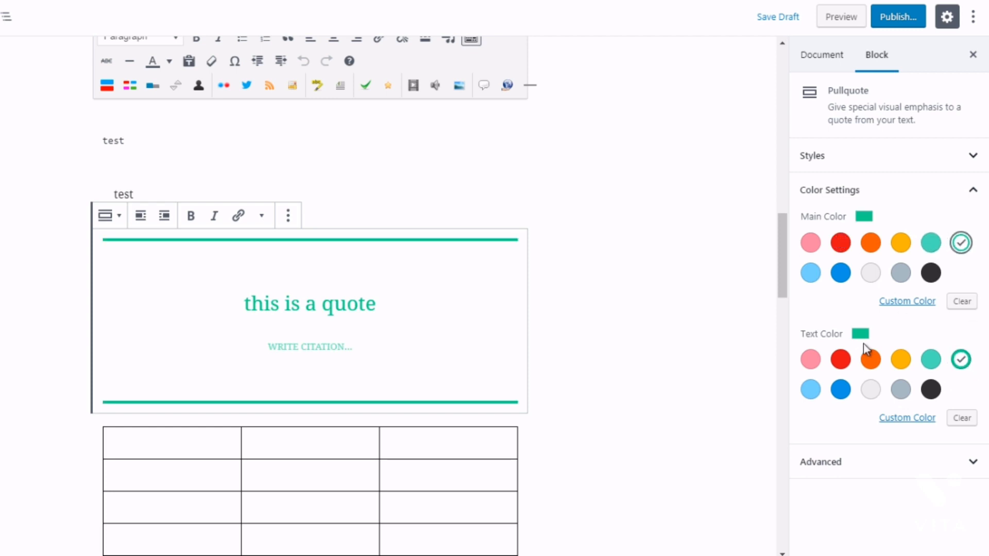
{"action": "left_click", "coordinate": [842, 363]}
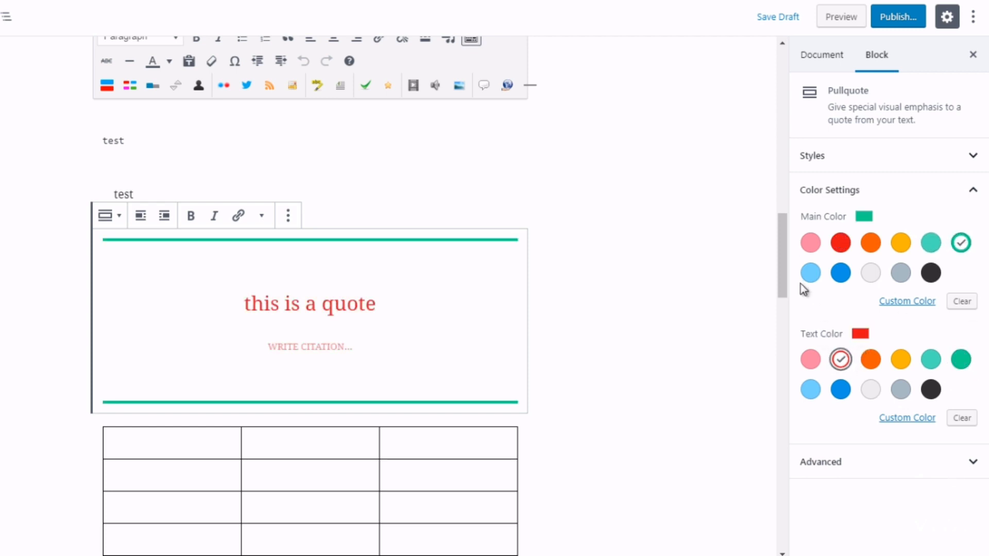
{"action": "left_click", "coordinate": [841, 390]}
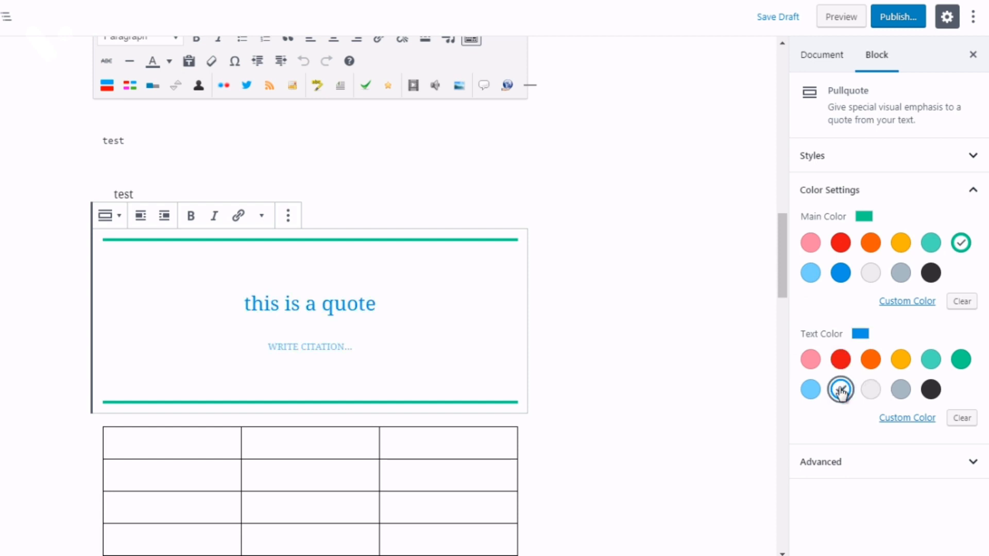
Insert a Button block from the layout elements between the long light-blue paragraph and the empty list.
{"action": "left_click_drag", "start_coordinate": [783, 240], "coordinate": [787, 259]}
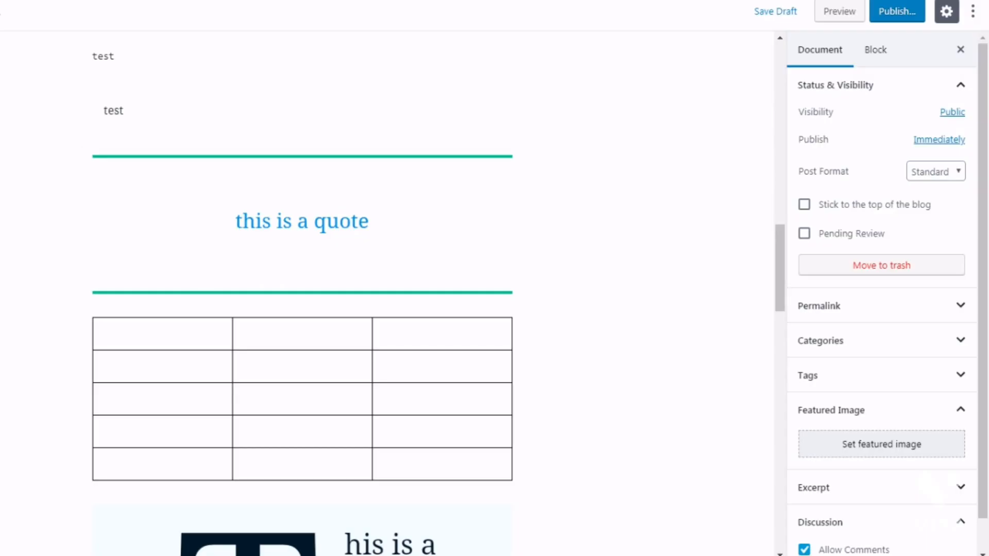
{"action": "scroll", "coordinate": [302, 294], "scroll_direction": "down", "scroll_amount": 15}
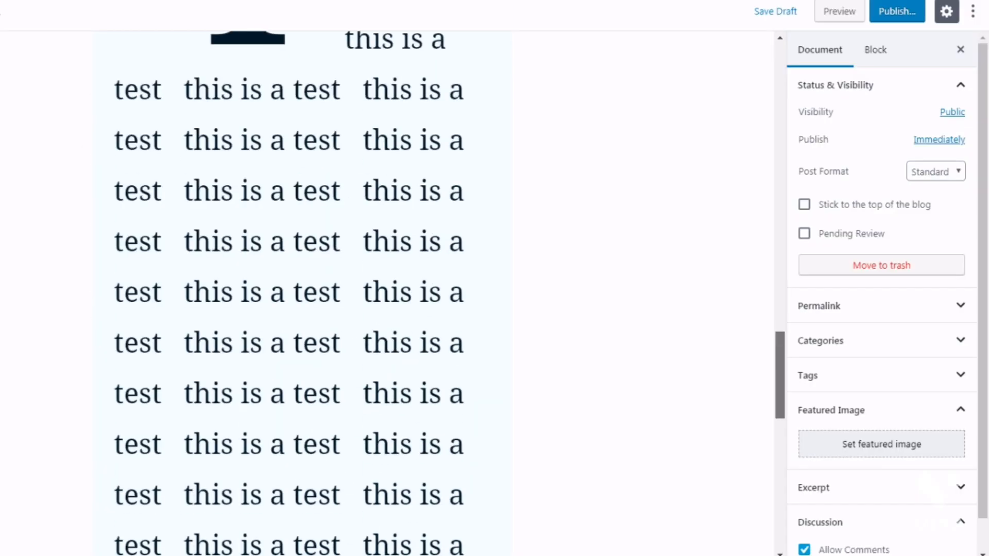
{"action": "scroll", "coordinate": [303, 294], "scroll_direction": "down", "scroll_amount": 3}
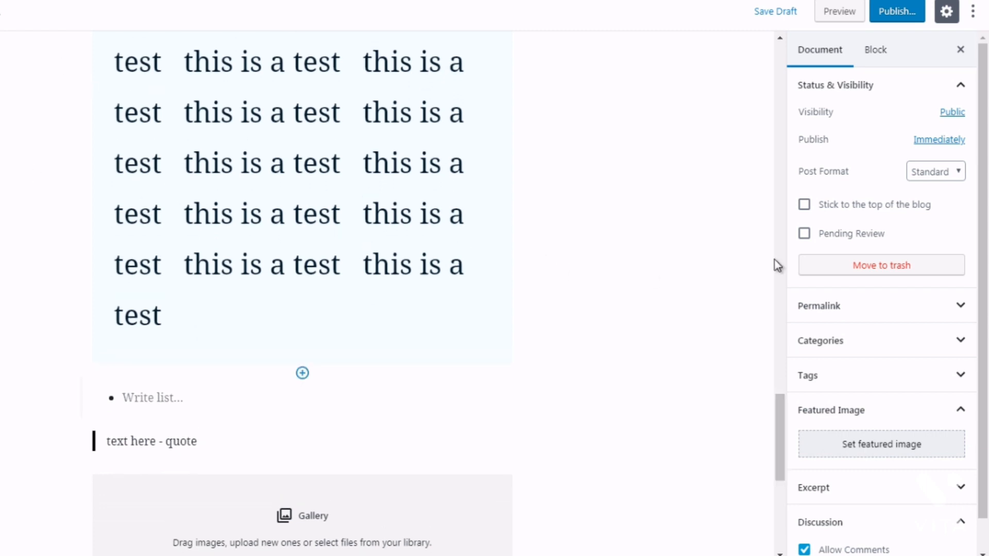
{"action": "left_click", "coordinate": [302, 373]}
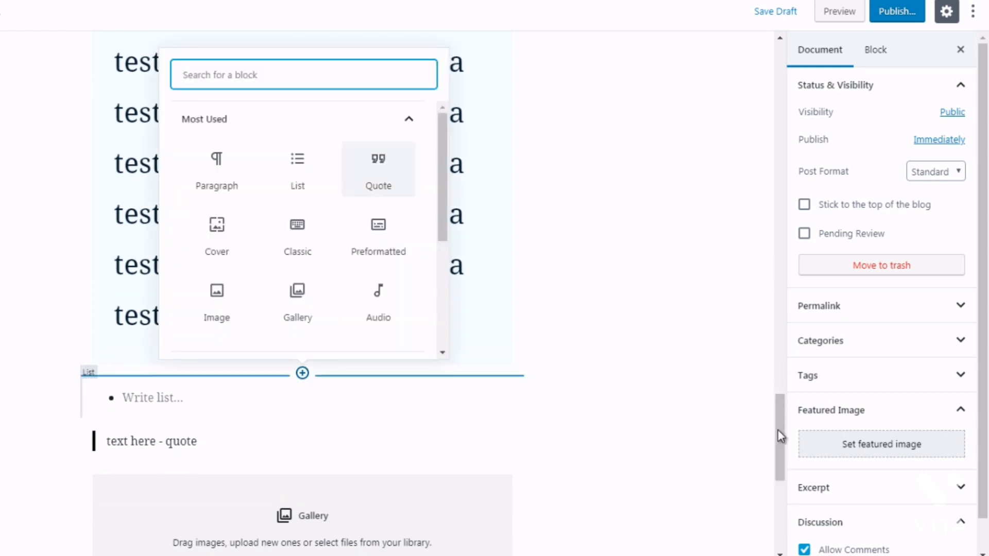
{"action": "left_click", "coordinate": [386, 119]}
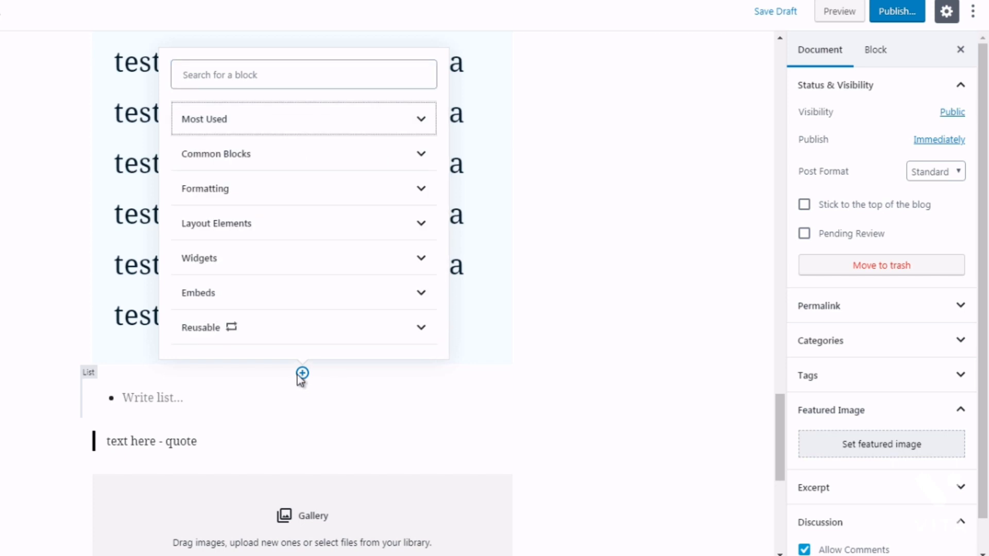
{"action": "left_click", "coordinate": [351, 235]}
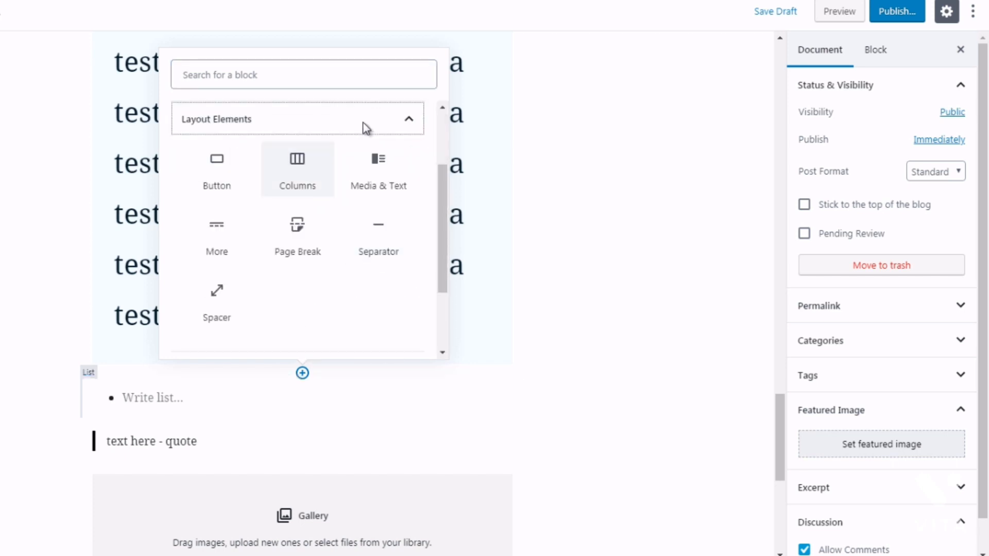
{"action": "key", "text": "Right"}
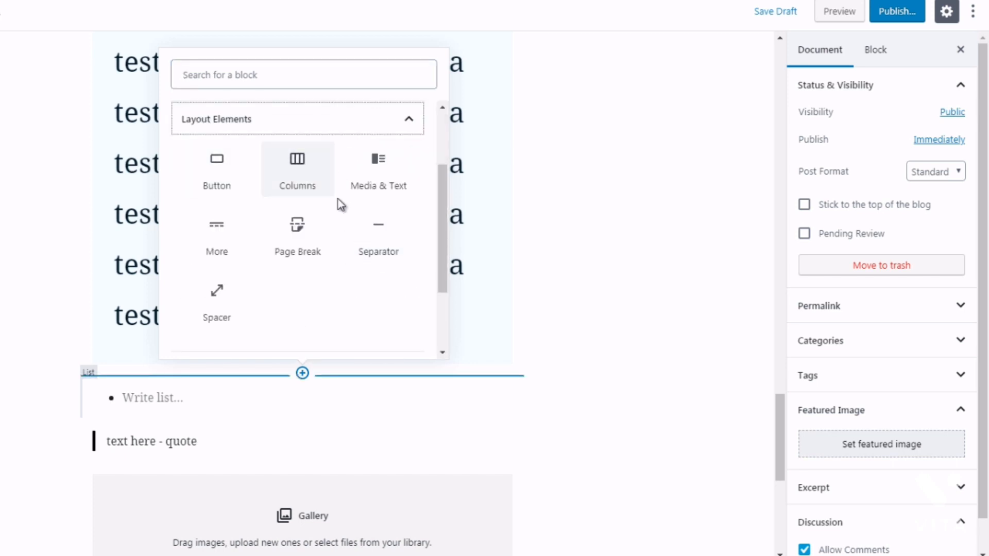
{"action": "key", "text": "Right"}
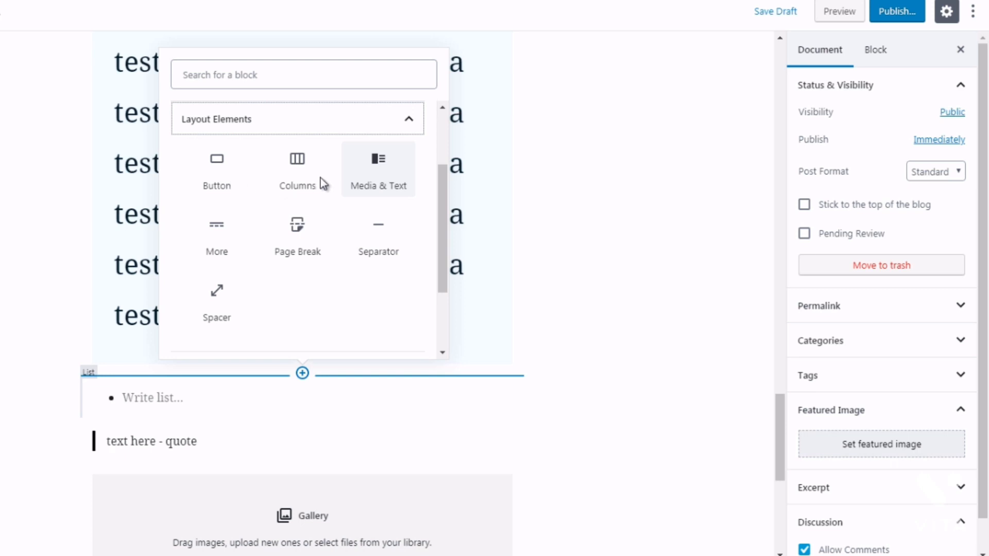
{"action": "key", "text": "Right"}
{"action": "key", "text": "Right"}
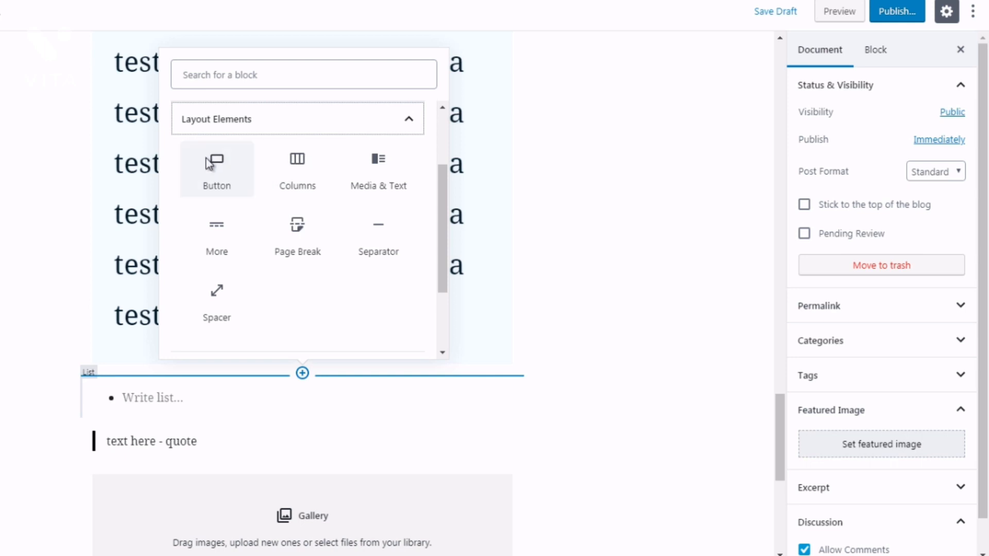
{"action": "left_click", "coordinate": [211, 164]}
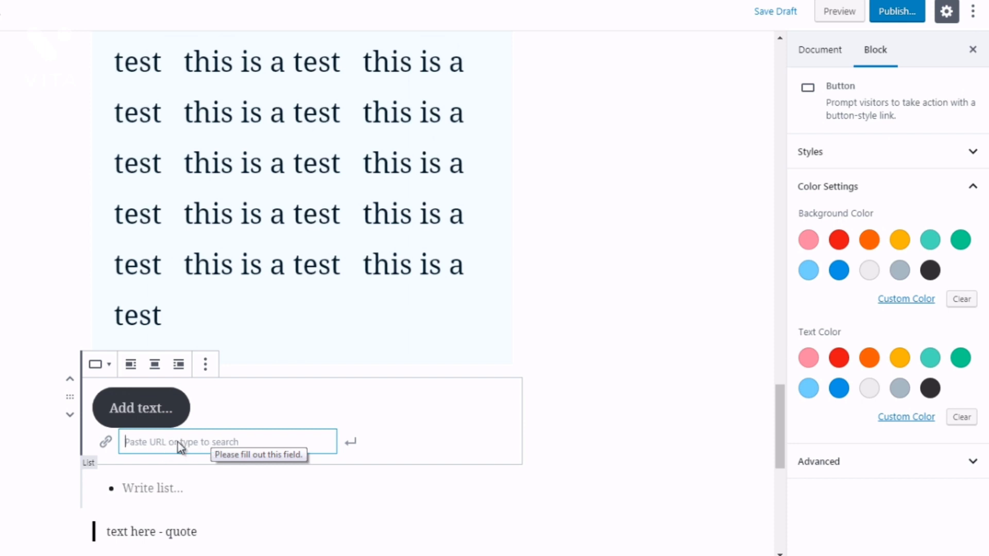
{"action": "type", "text": "www.google.com"}
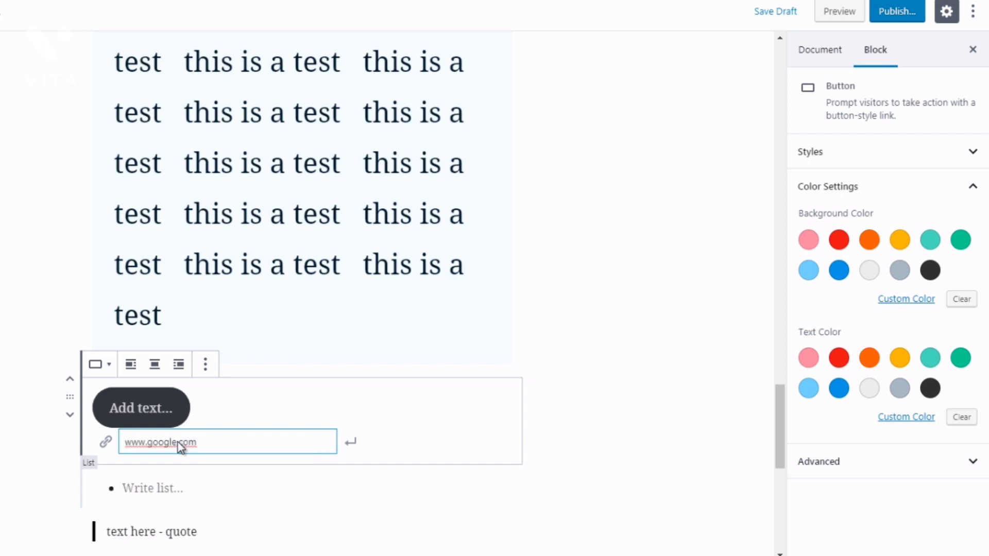
{"action": "left_click", "coordinate": [351, 443]}
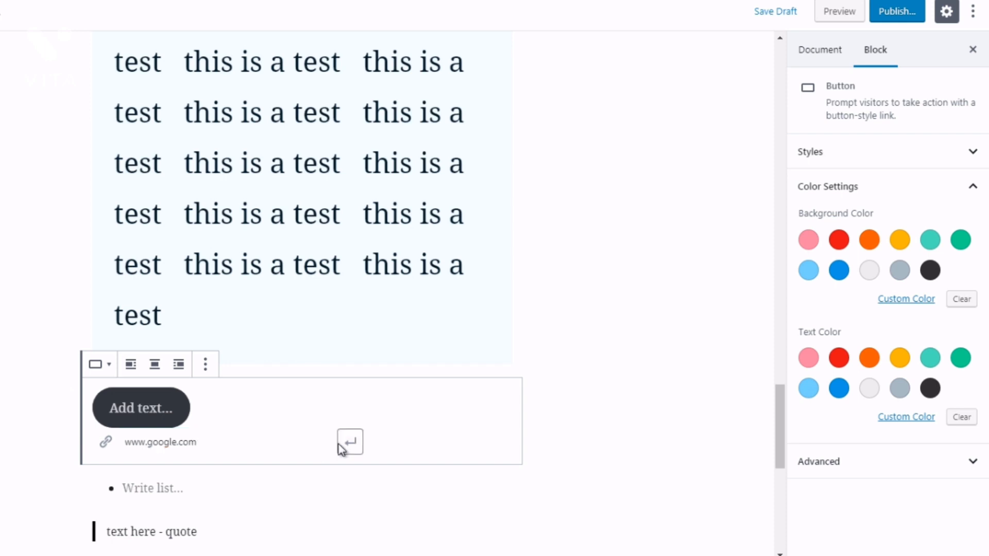
{"action": "left_click", "coordinate": [626, 358]}
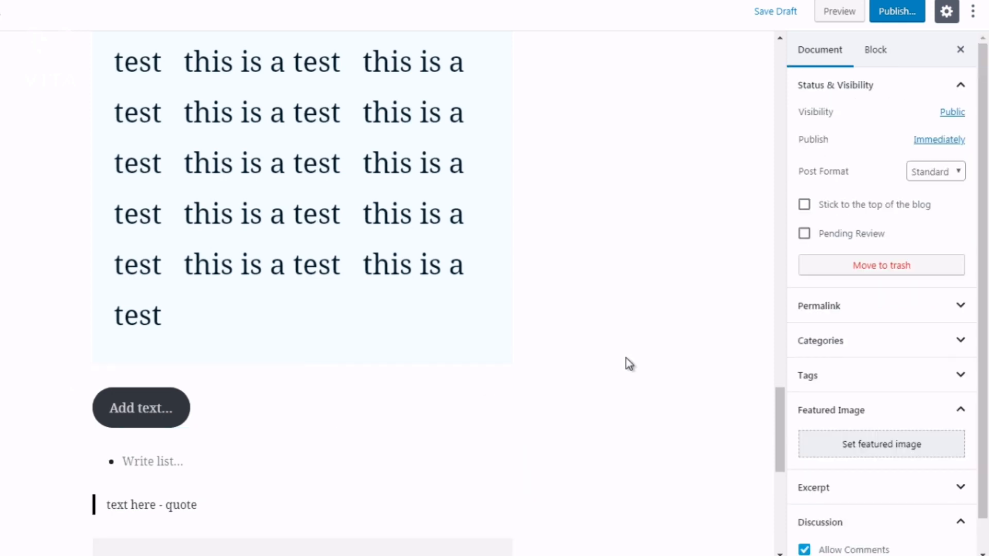
Label the new button Email Me Here.
{"action": "left_click", "coordinate": [141, 408]}
{"action": "left_click", "coordinate": [54, 406]}
{"action": "left_click", "coordinate": [129, 406]}
{"action": "type", "text": "ppn"}
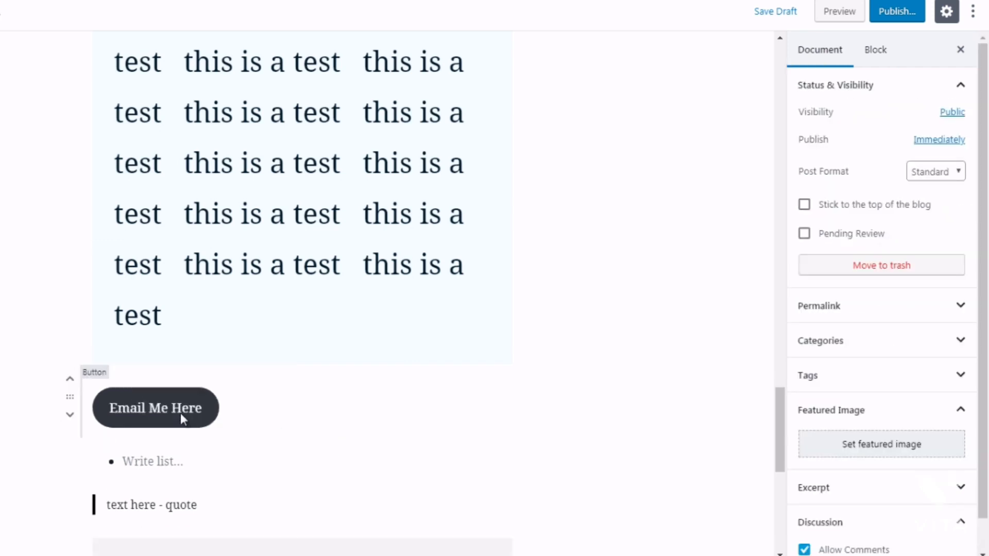
Try green and orange backgrounds on the Email Me Here button, settle on light gray with dark gray text, and deselect it.
{"action": "left_click", "coordinate": [242, 417]}
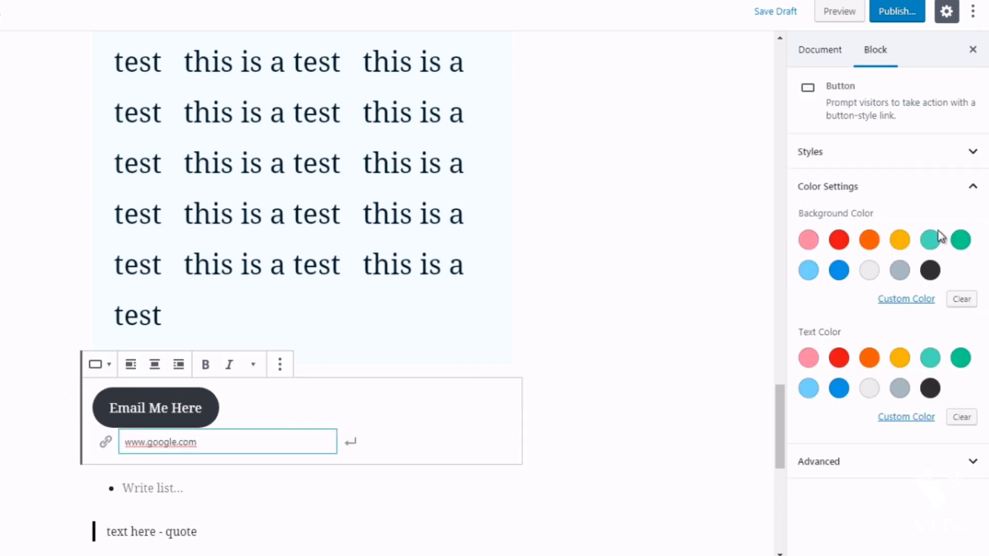
{"action": "left_click", "coordinate": [960, 240]}
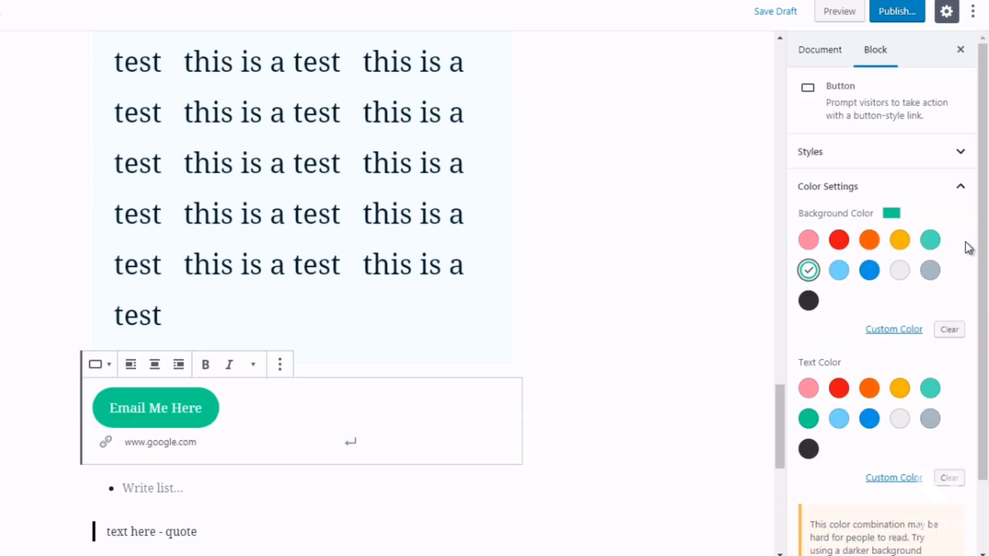
{"action": "left_click", "coordinate": [870, 239]}
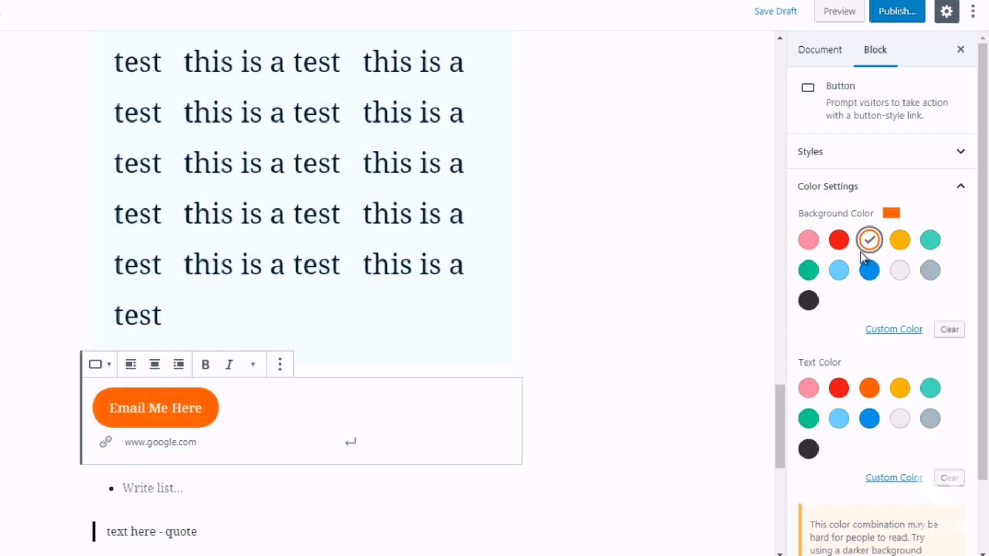
{"action": "left_click", "coordinate": [902, 420]}
{"action": "left_click", "coordinate": [809, 449]}
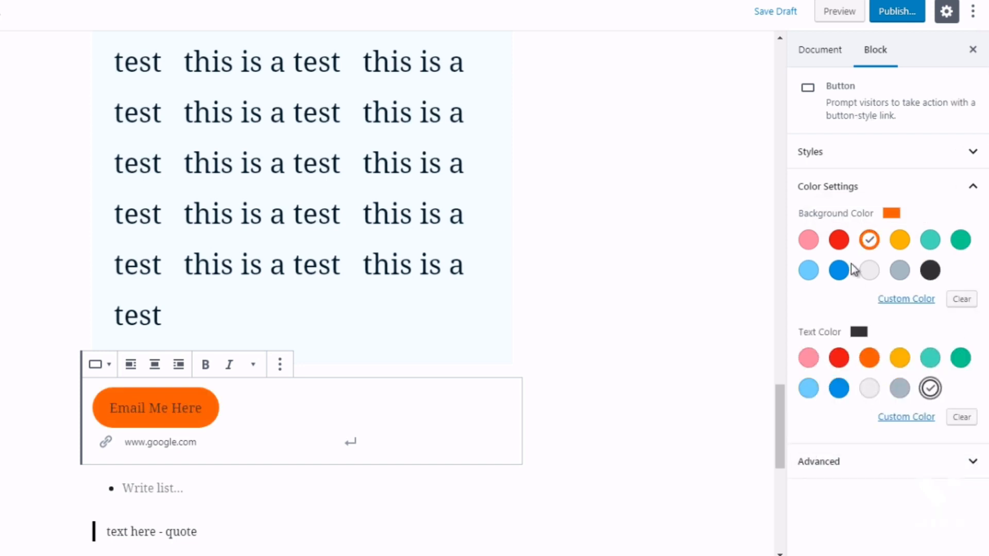
{"action": "left_click", "coordinate": [872, 272]}
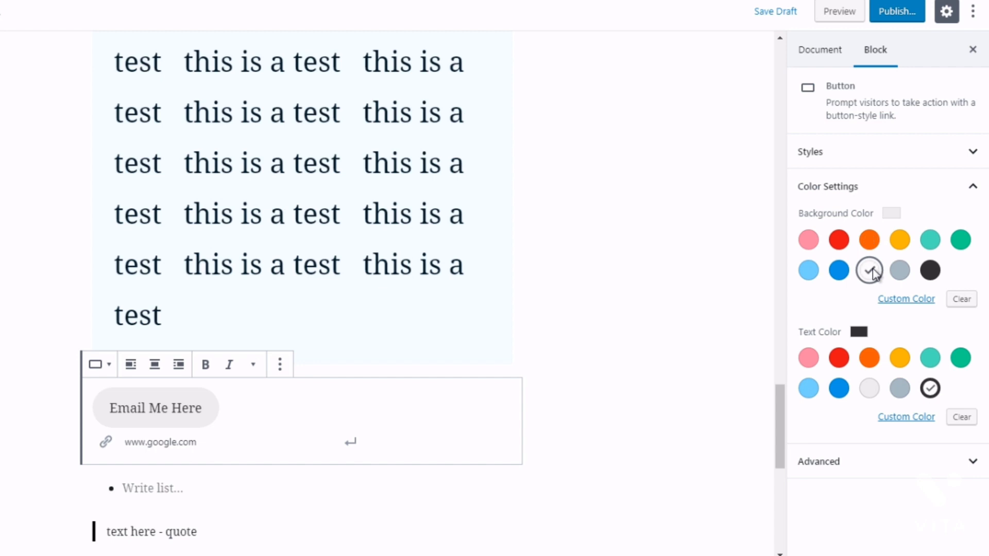
{"action": "left_click", "coordinate": [596, 329]}
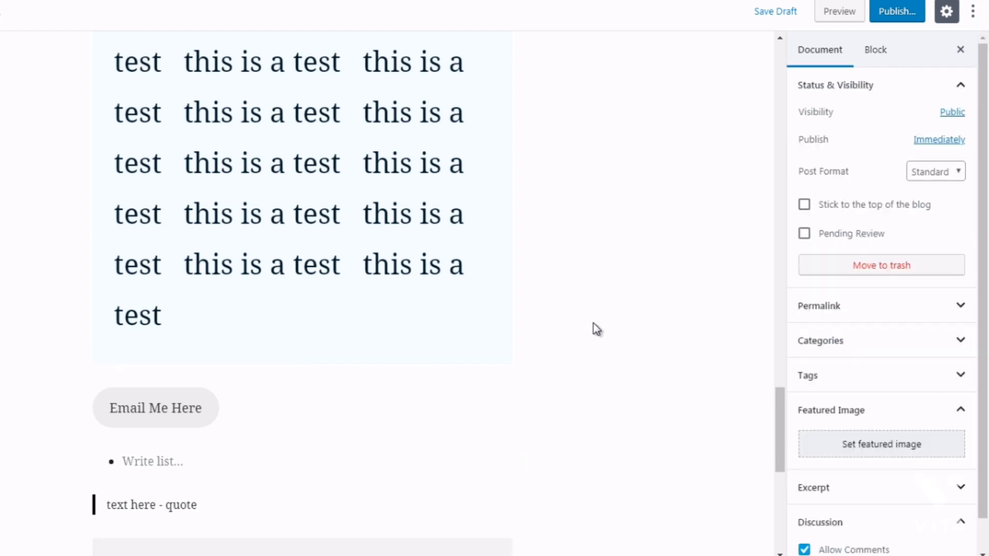
Insert a two-column Columns block from the layout elements above the Email Me Here button and place the cursor in its second column.
{"action": "left_click", "coordinate": [302, 375]}
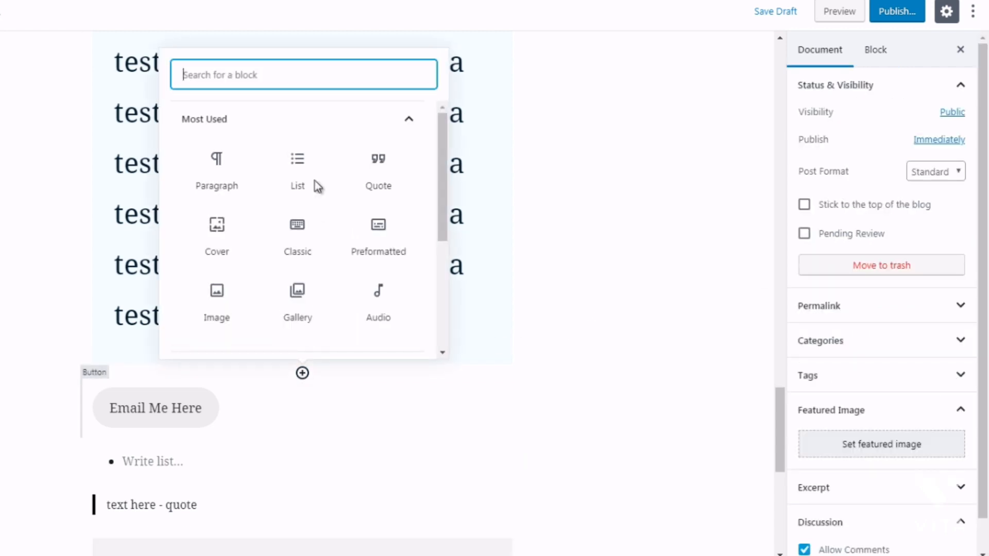
{"action": "left_click", "coordinate": [307, 122]}
{"action": "left_click", "coordinate": [309, 231]}
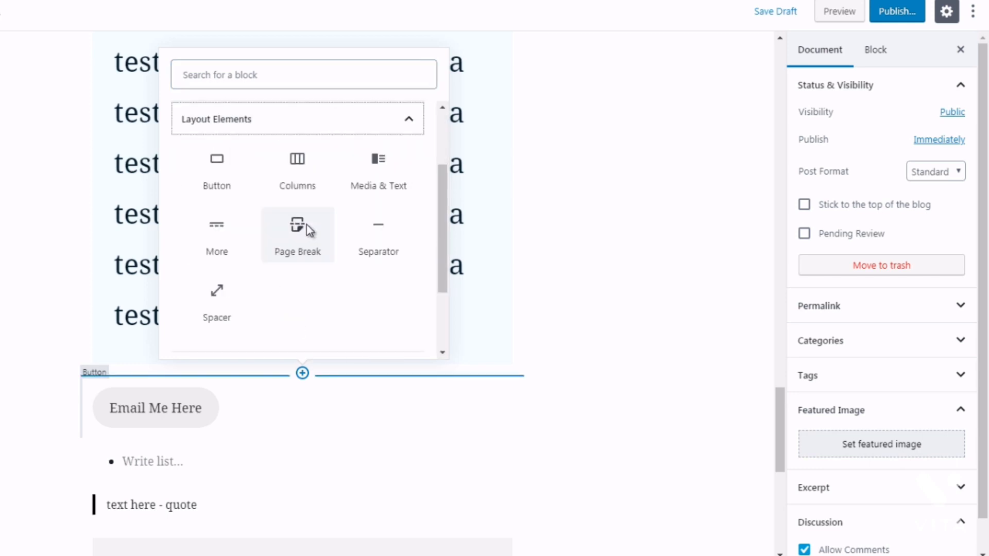
{"action": "left_click", "coordinate": [289, 163]}
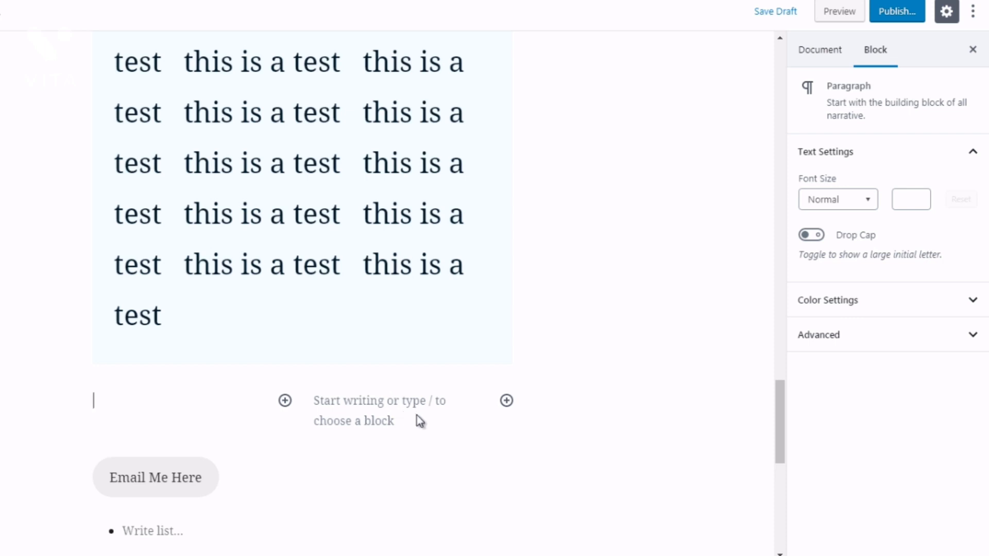
{"action": "left_click", "coordinate": [285, 400]}
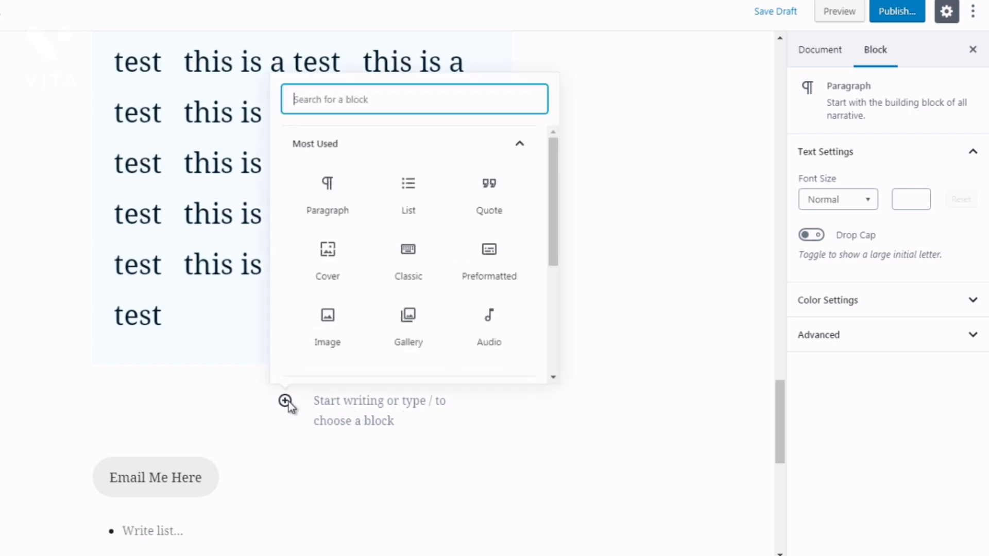
{"action": "left_click", "coordinate": [430, 413]}
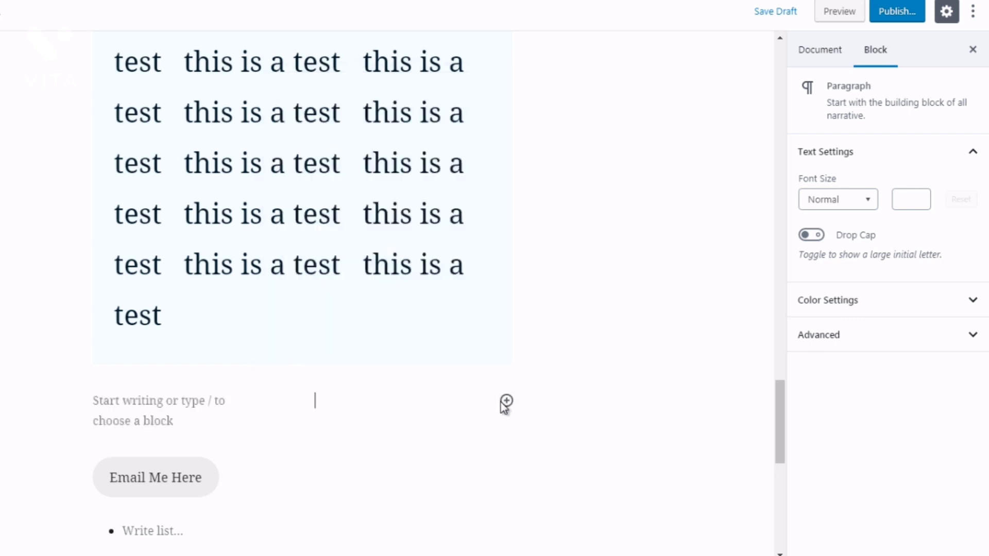
Insert a Media & Text block from the layout elements into the second column above the Email Me Here button.
{"action": "left_click", "coordinate": [302, 443]}
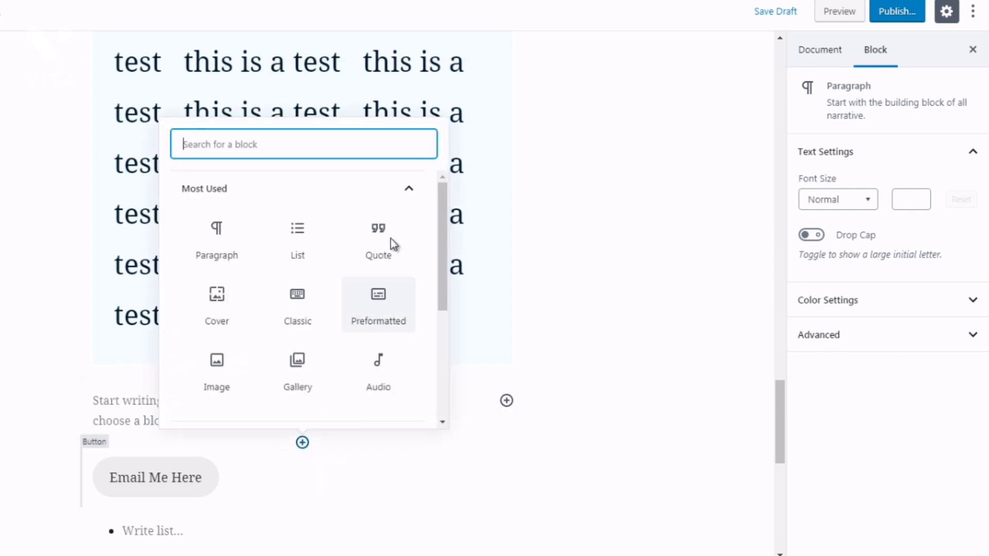
{"action": "left_click", "coordinate": [379, 190]}
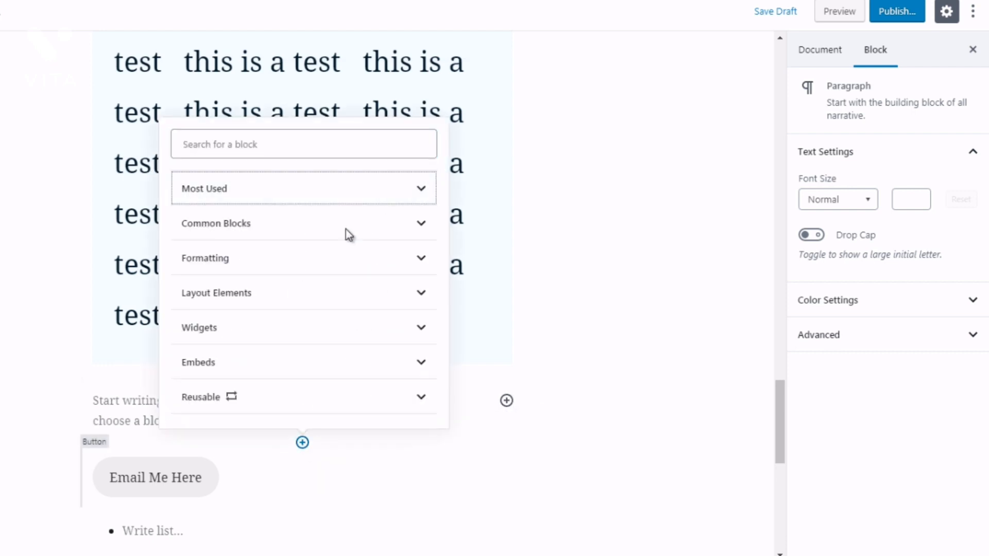
{"action": "left_click", "coordinate": [294, 293]}
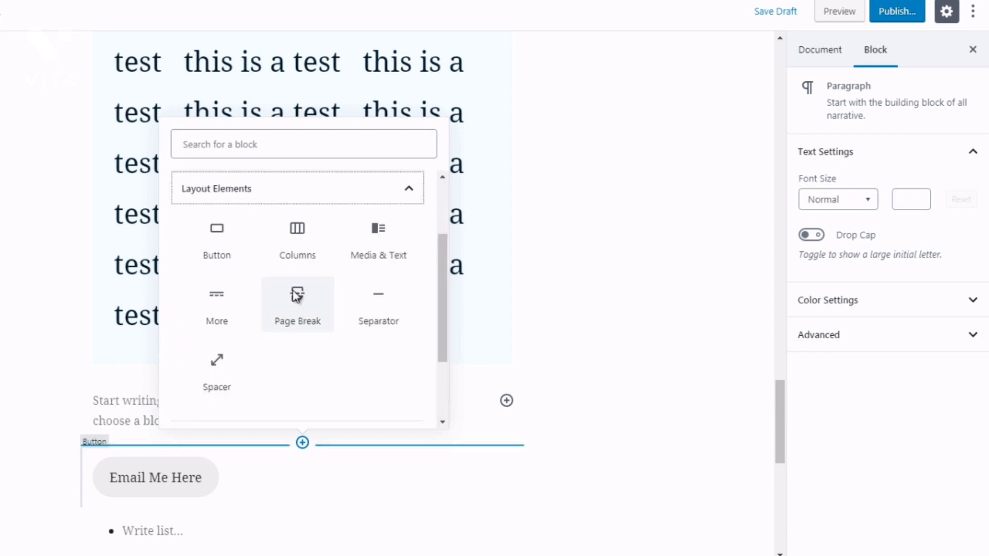
{"action": "left_click", "coordinate": [384, 256]}
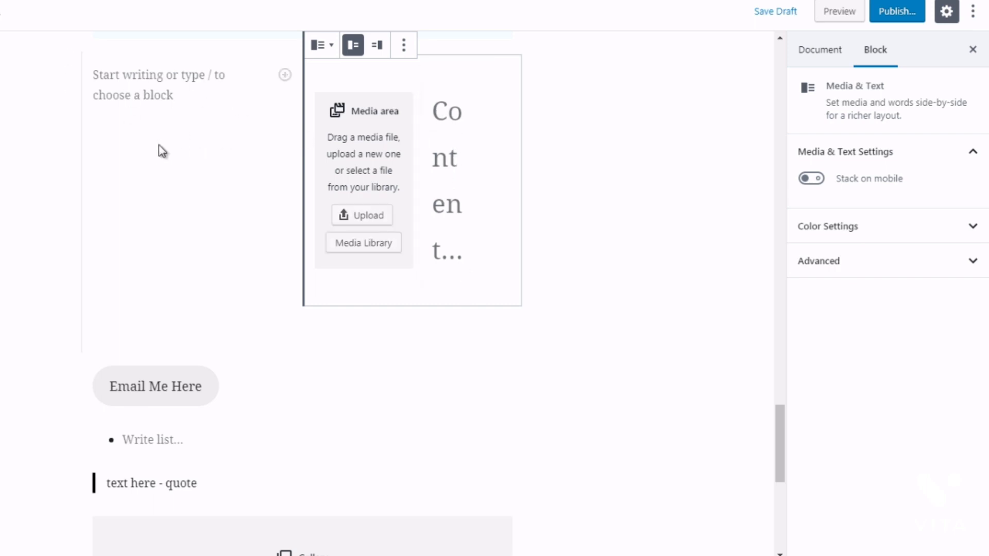
Insert a More block from the layout elements between the Columns block and the Email Me Here button.
{"action": "left_click", "coordinate": [302, 353]}
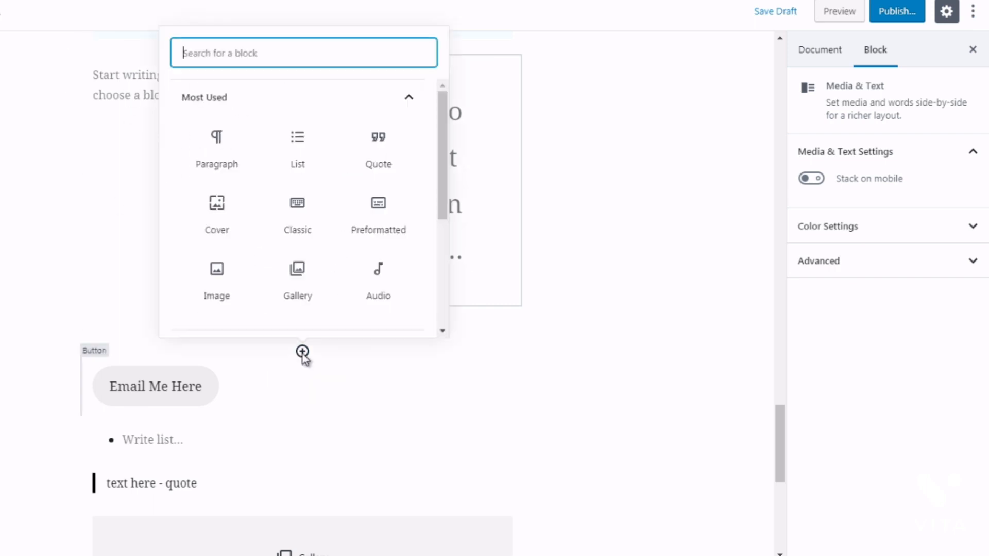
{"action": "left_click", "coordinate": [289, 101]}
{"action": "left_click", "coordinate": [356, 202]}
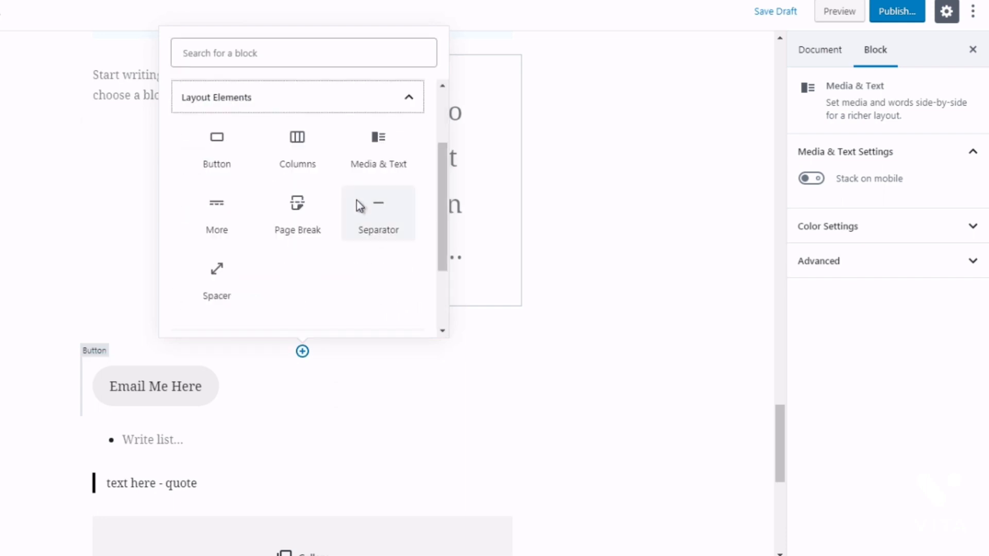
{"action": "left_click", "coordinate": [214, 212]}
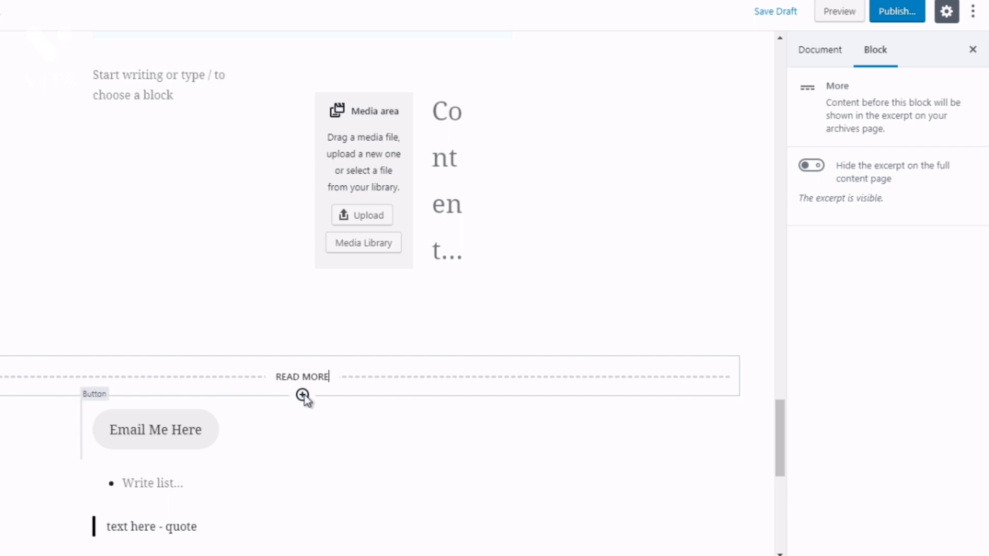
Insert a Page Break block from the layout elements directly below the Read More line.
{"action": "left_click", "coordinate": [303, 395]}
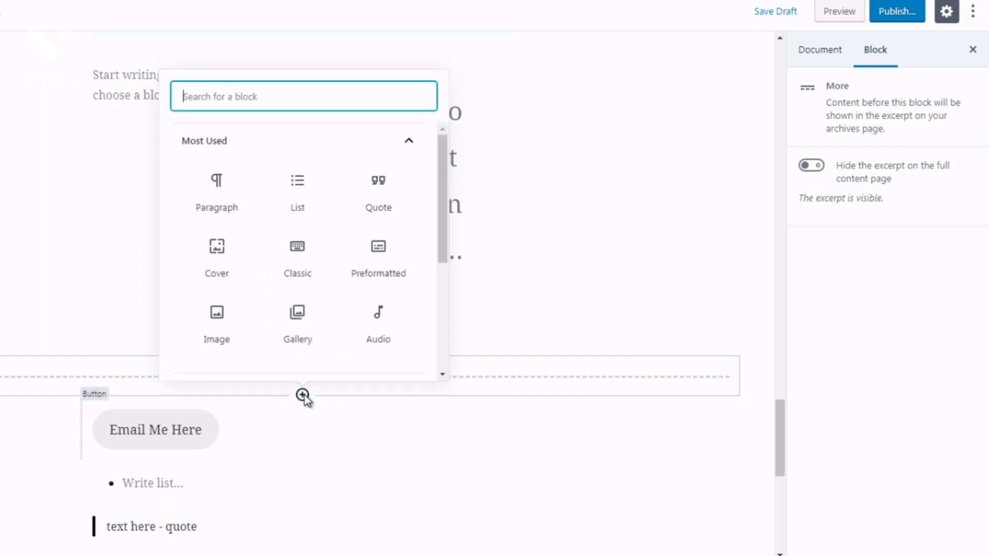
{"action": "left_click", "coordinate": [354, 148]}
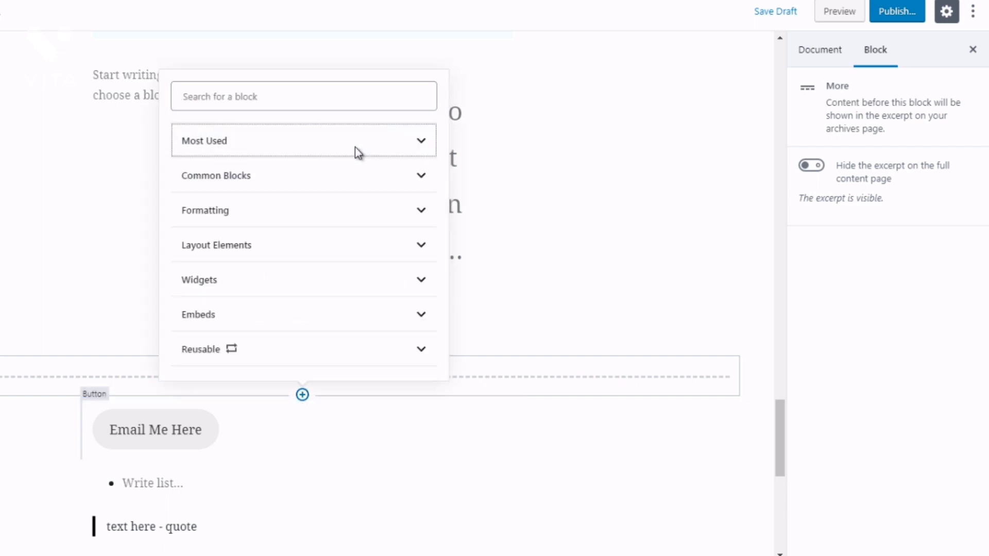
{"action": "left_click", "coordinate": [323, 242]}
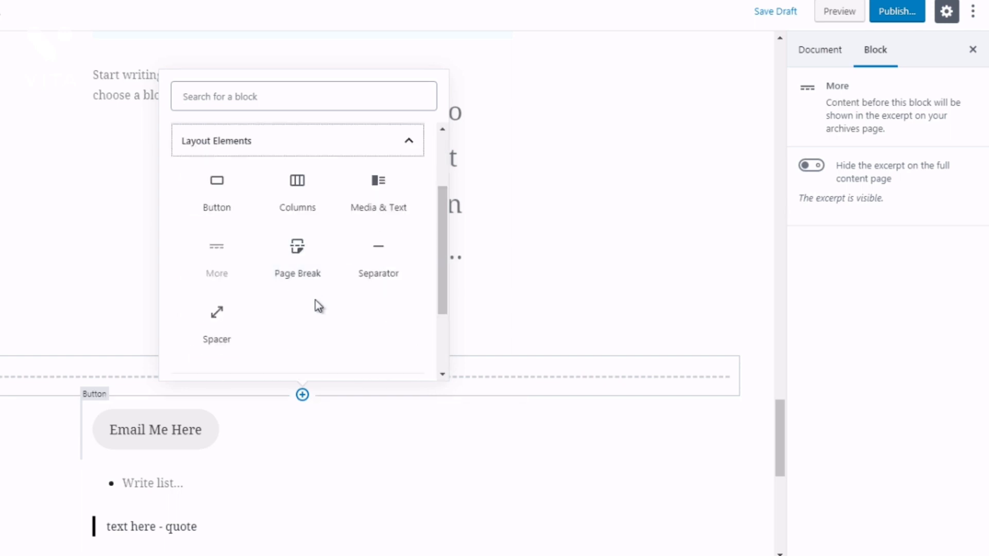
{"action": "left_click", "coordinate": [295, 270]}
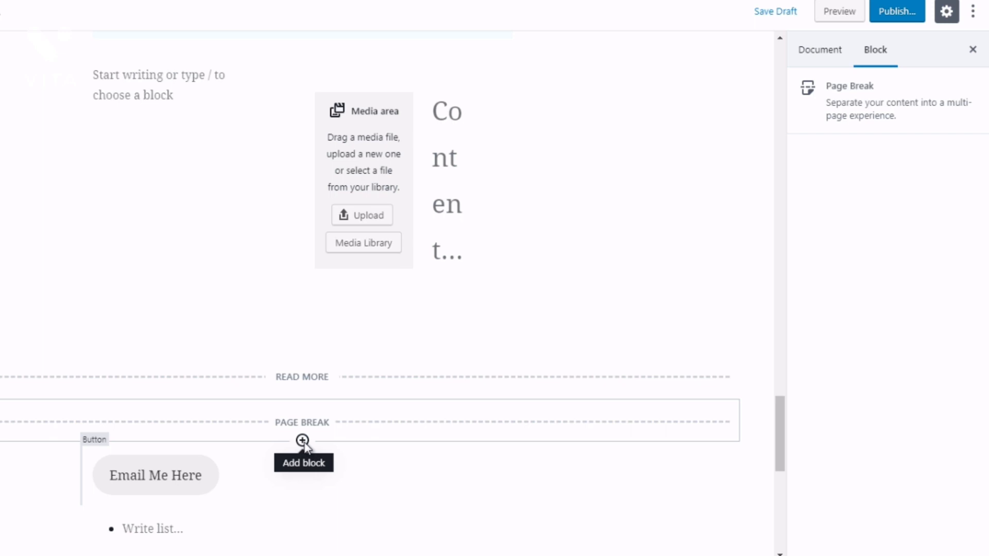
Insert a Separator block from the layout elements between the page break and the Email Me Here button.
{"action": "left_click", "coordinate": [303, 441]}
{"action": "left_click", "coordinate": [328, 197]}
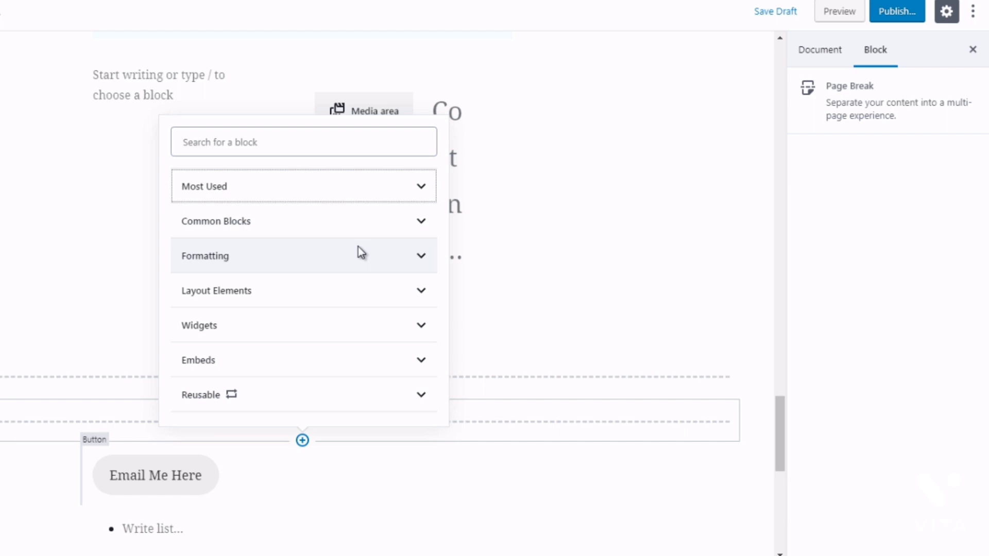
{"action": "left_click", "coordinate": [350, 284]}
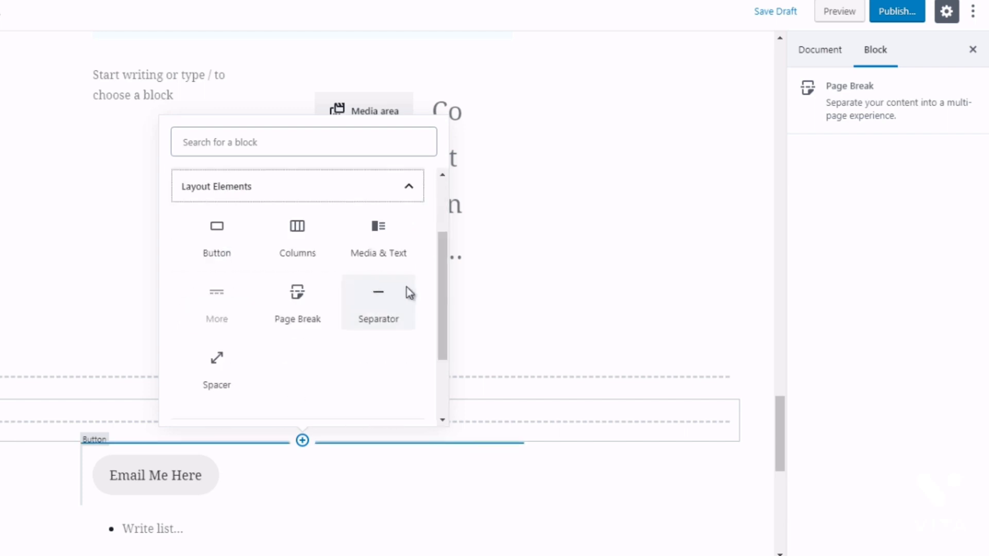
{"action": "left_click", "coordinate": [375, 304]}
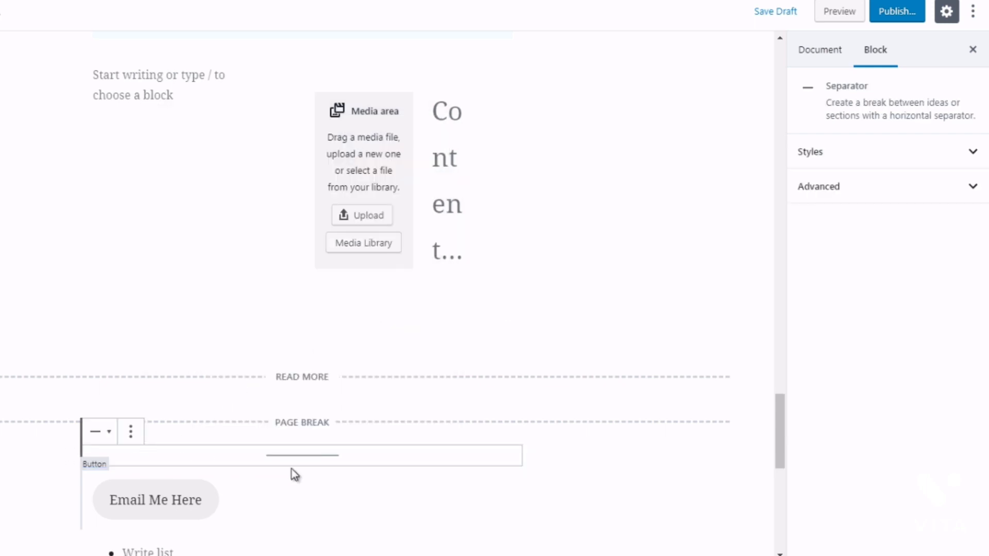
Insert a Spacer block from the layout elements between the Columns block and the Read More line, and deselect it.
{"action": "left_click", "coordinate": [303, 351]}
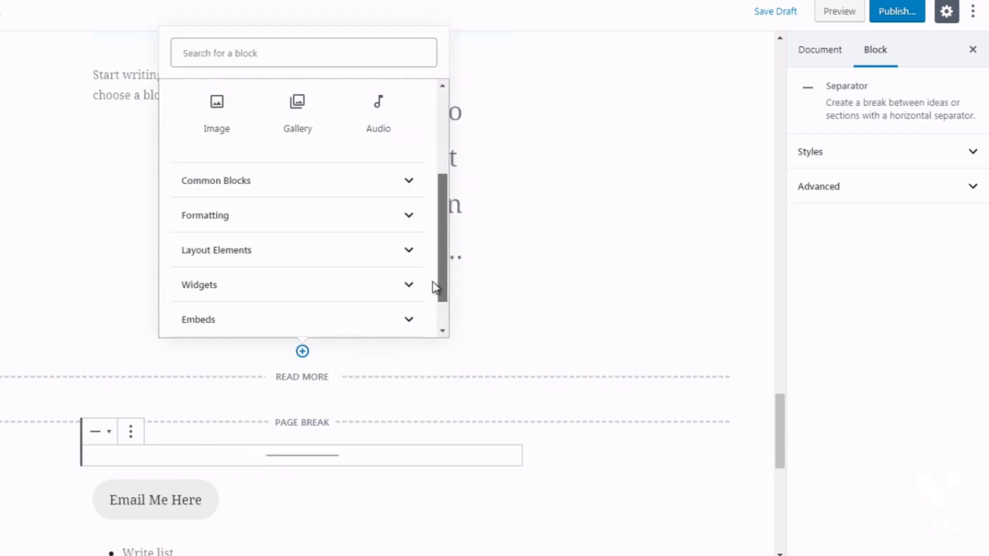
{"action": "left_click", "coordinate": [353, 247]}
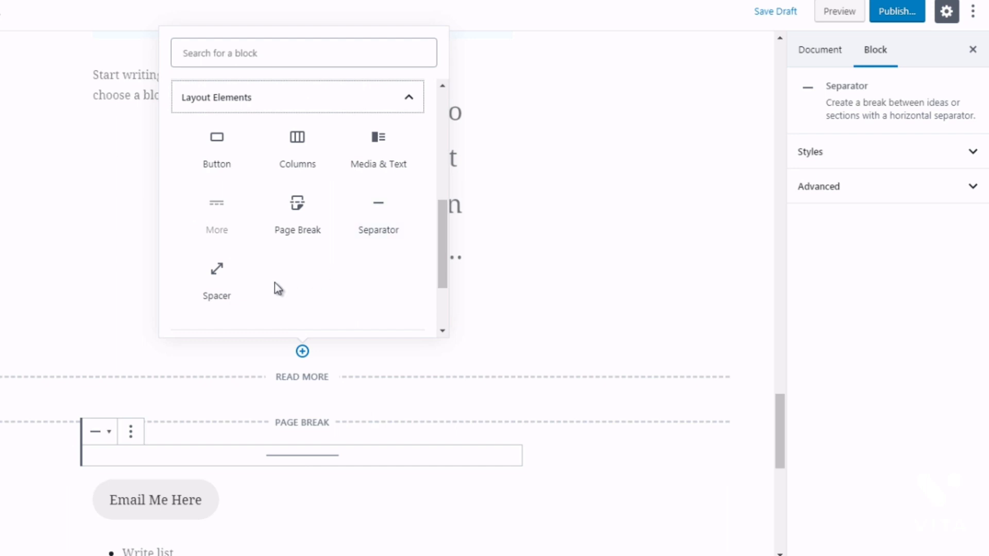
{"action": "left_click", "coordinate": [226, 290]}
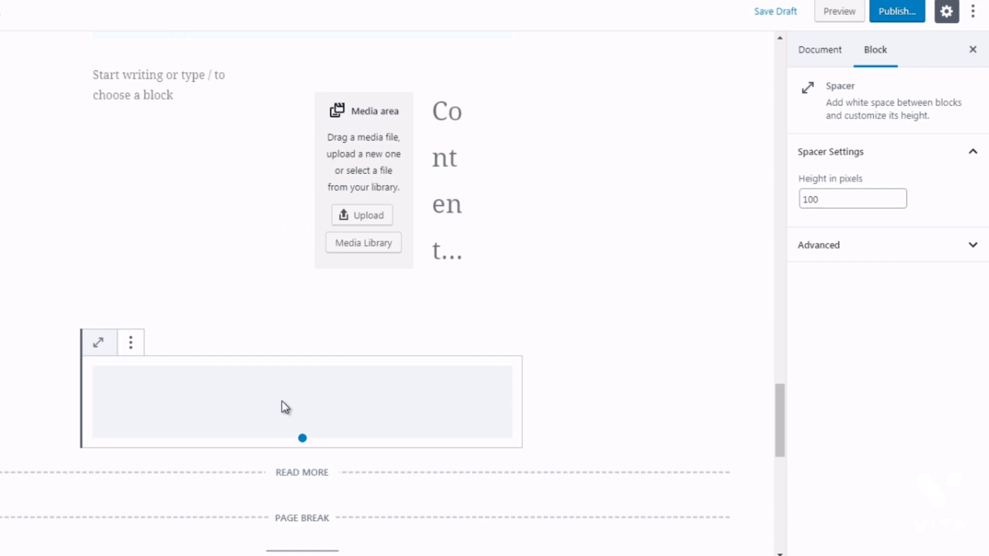
{"action": "left_click", "coordinate": [597, 395]}
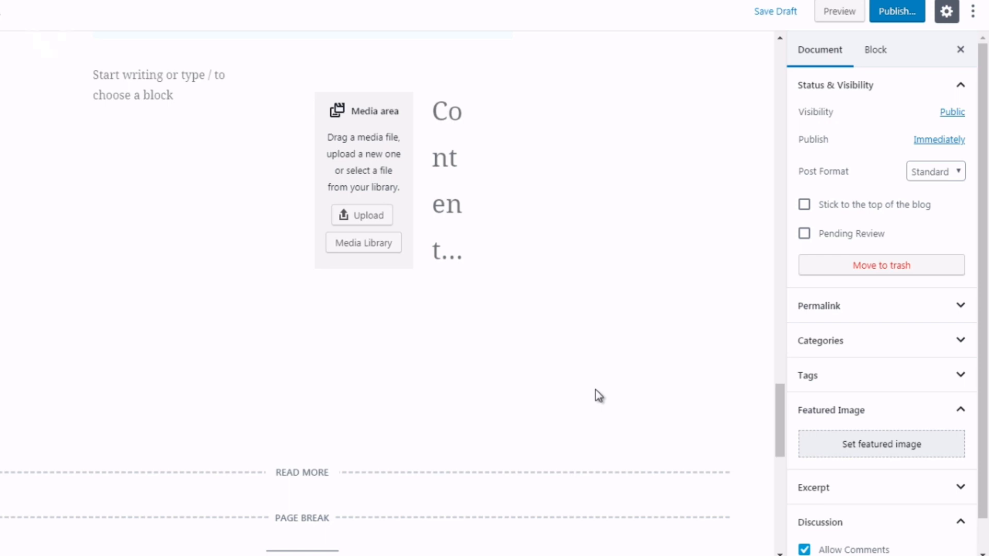
Set the height of the spacer above the Read More line to 50 pixels and deselect it.
{"action": "left_click", "coordinate": [335, 395]}
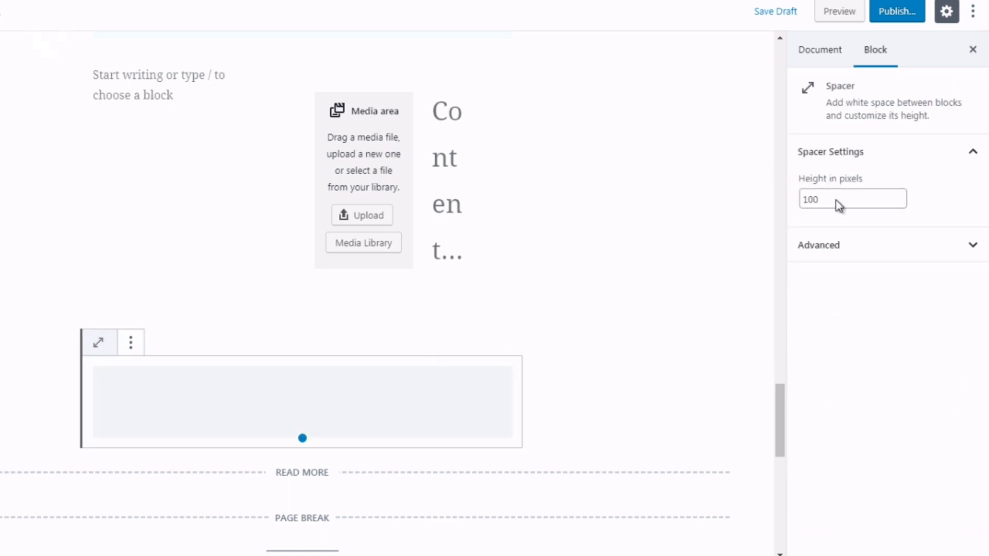
{"action": "left_click_drag", "start_coordinate": [840, 205], "coordinate": [800, 196]}
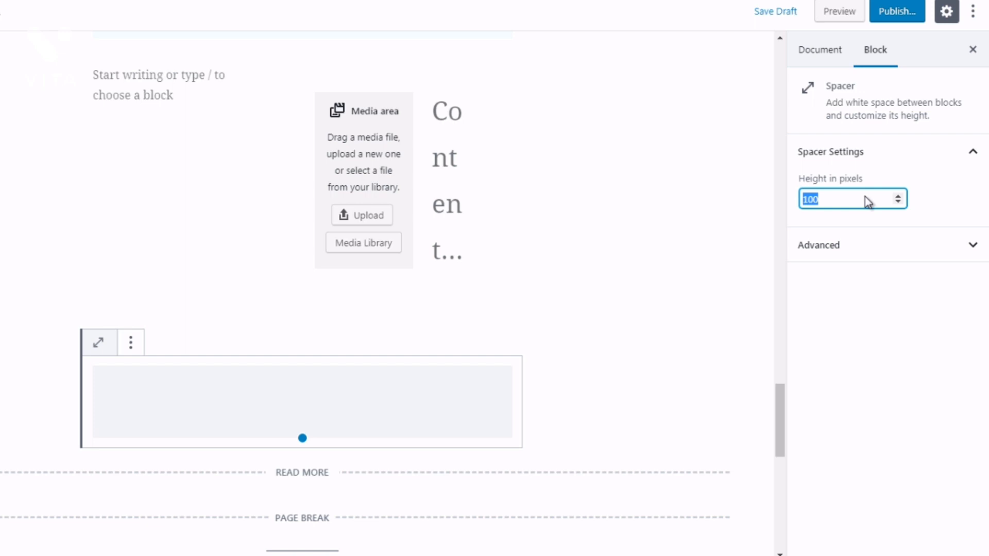
{"action": "type", "text": "50"}
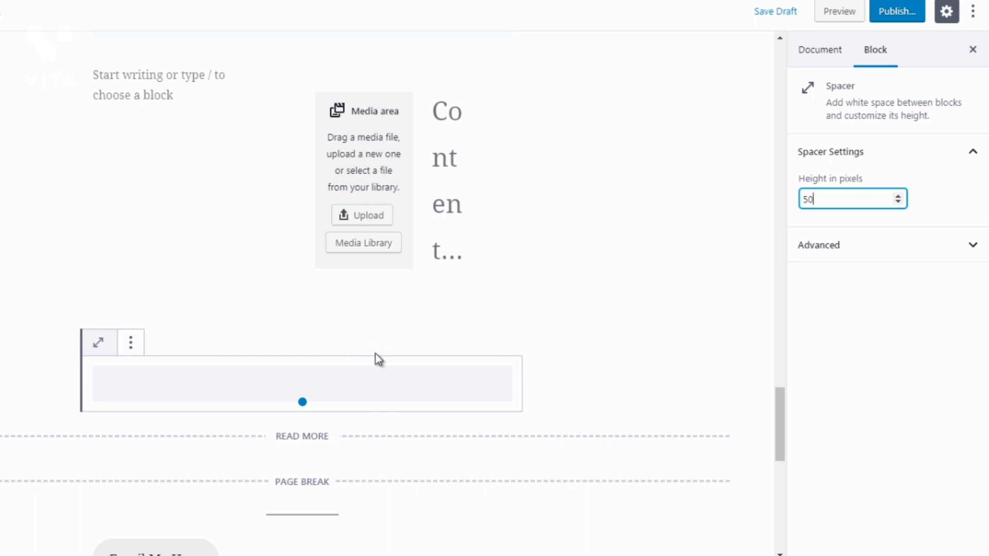
{"action": "left_click", "coordinate": [601, 317]}
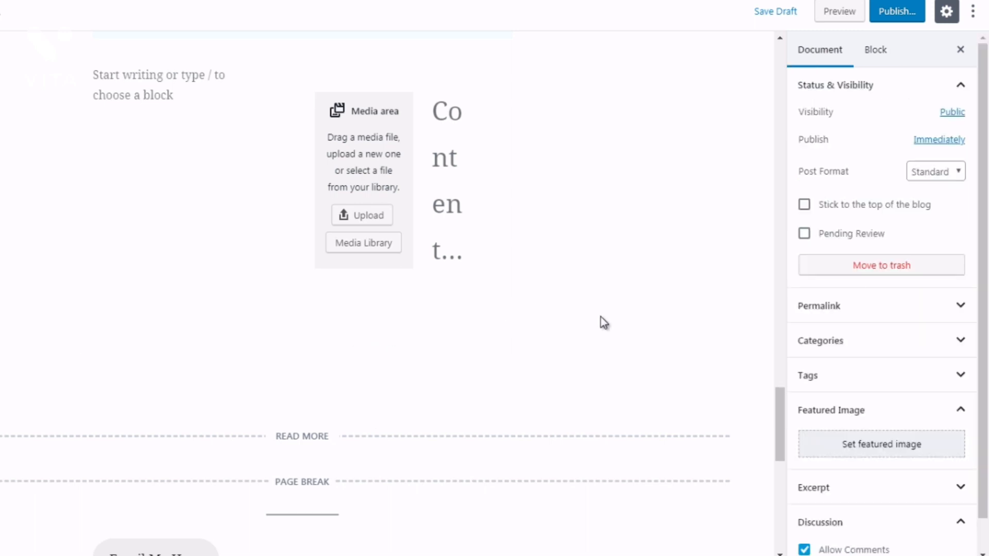
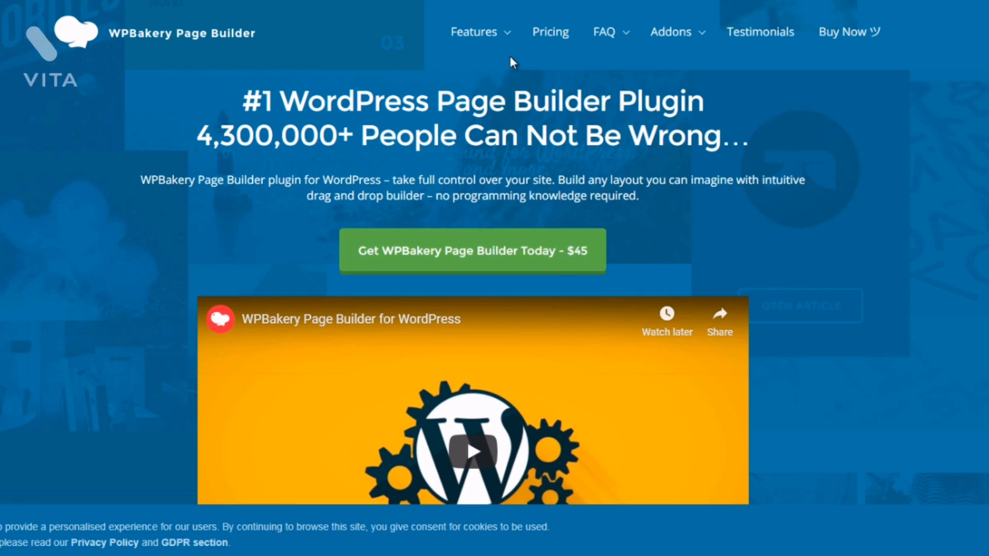
Examine the feature sections on the WPBakery Page Builder website, from front-end editing to responsive layouts, and return to the page's beginning.
{"action": "scroll", "coordinate": [771, 187], "scroll_direction": "down", "scroll_amount": 10}
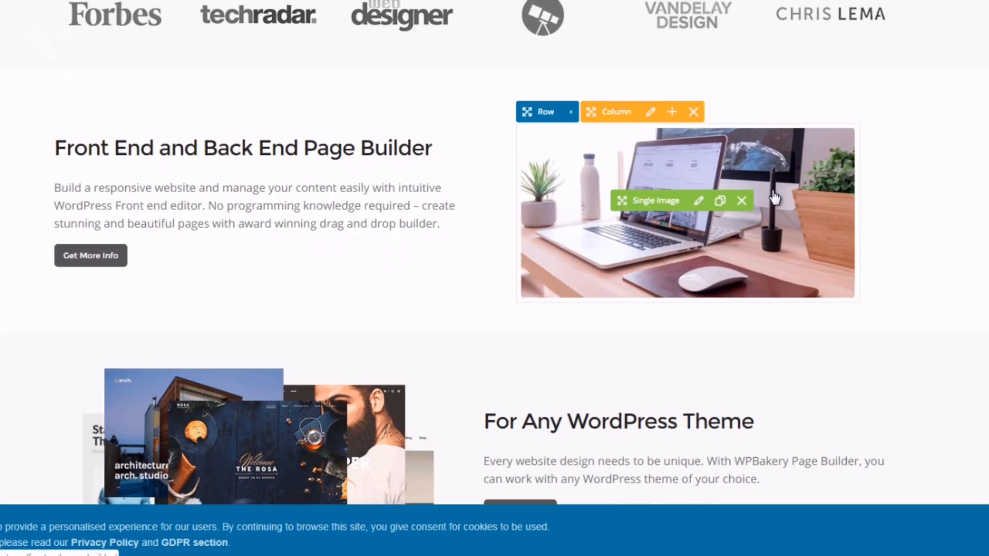
{"action": "scroll", "coordinate": [775, 198], "scroll_direction": "up", "scroll_amount": 1}
{"action": "scroll", "coordinate": [774, 198], "scroll_direction": "down", "scroll_amount": 3}
{"action": "scroll", "coordinate": [772, 192], "scroll_direction": "down", "scroll_amount": 4}
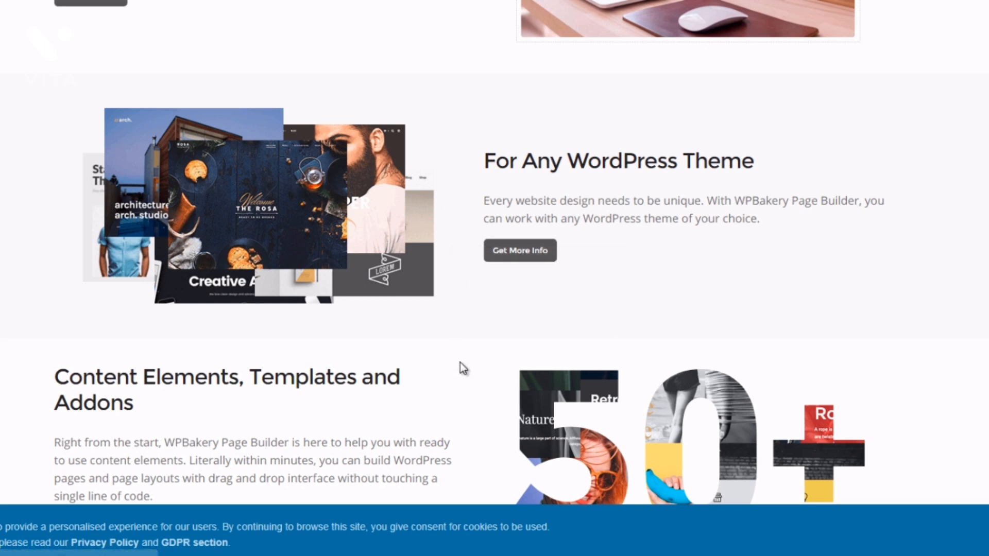
{"action": "scroll", "coordinate": [462, 367], "scroll_direction": "down", "scroll_amount": 1}
{"action": "scroll", "coordinate": [460, 363], "scroll_direction": "down", "scroll_amount": 10}
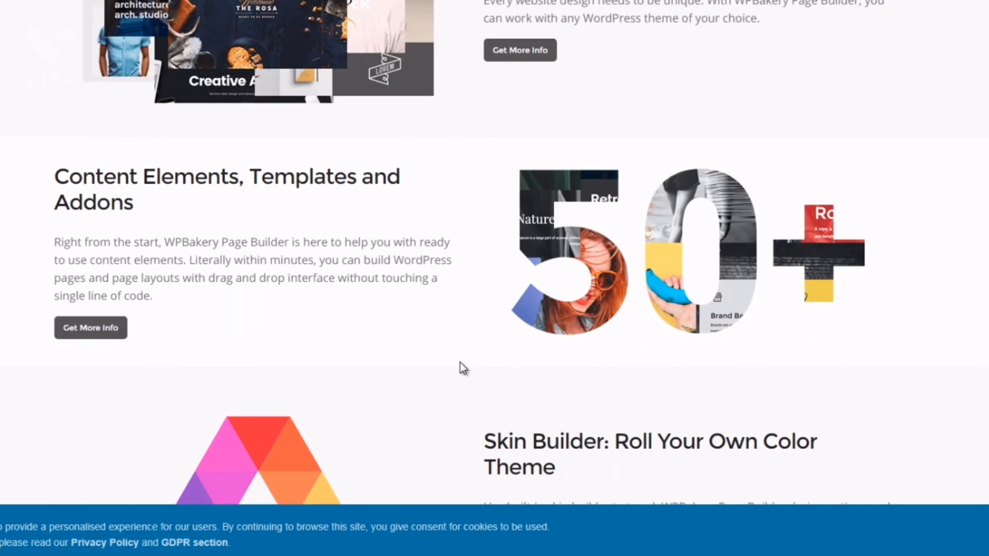
{"action": "scroll", "coordinate": [462, 369], "scroll_direction": "down", "scroll_amount": 8}
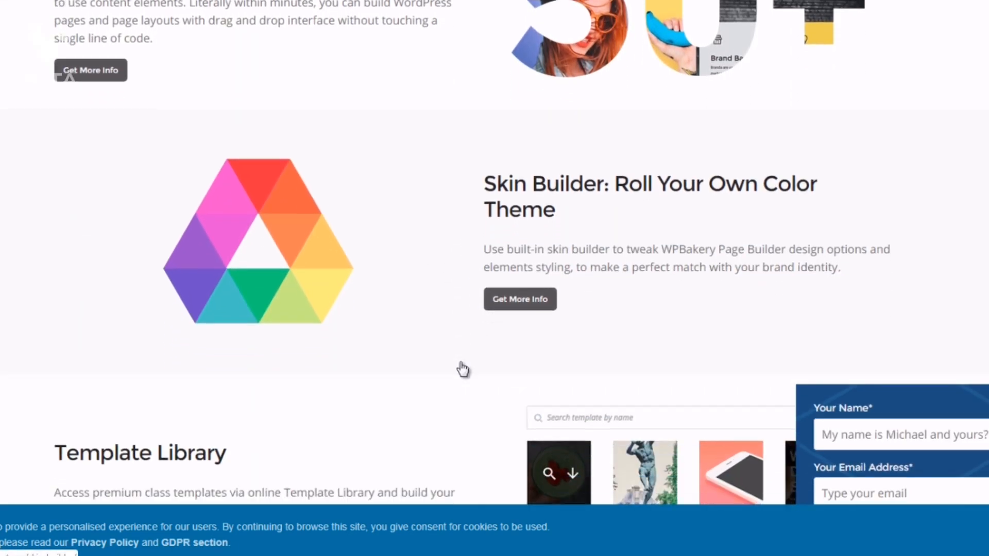
{"action": "scroll", "coordinate": [464, 369], "scroll_direction": "down", "scroll_amount": 5}
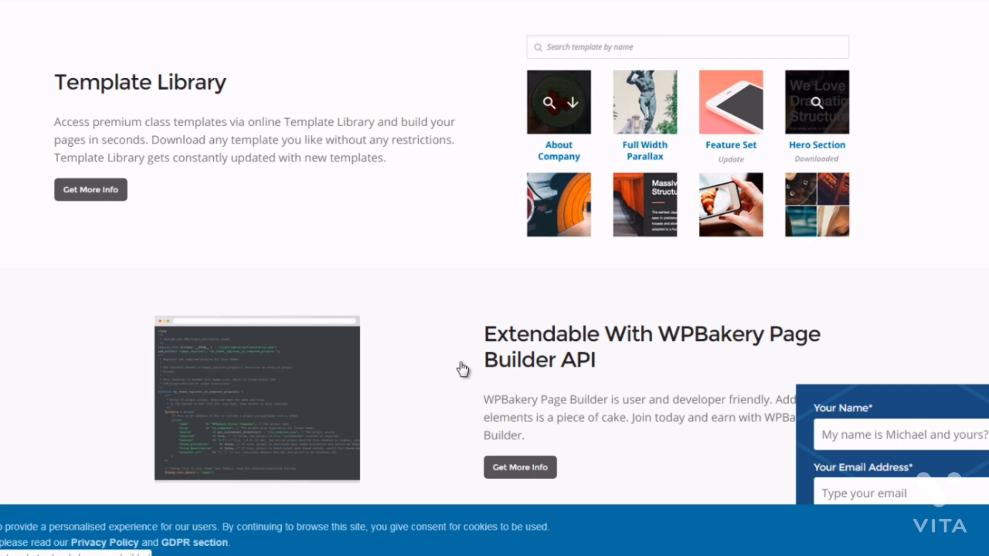
{"action": "scroll", "coordinate": [463, 369], "scroll_direction": "down", "scroll_amount": 1}
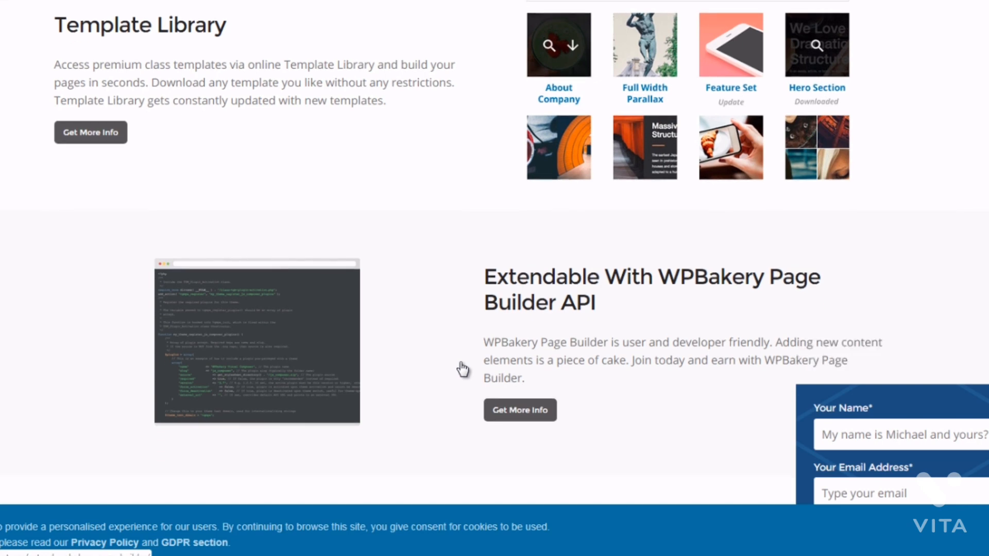
{"action": "scroll", "coordinate": [463, 369], "scroll_direction": "down", "scroll_amount": 9}
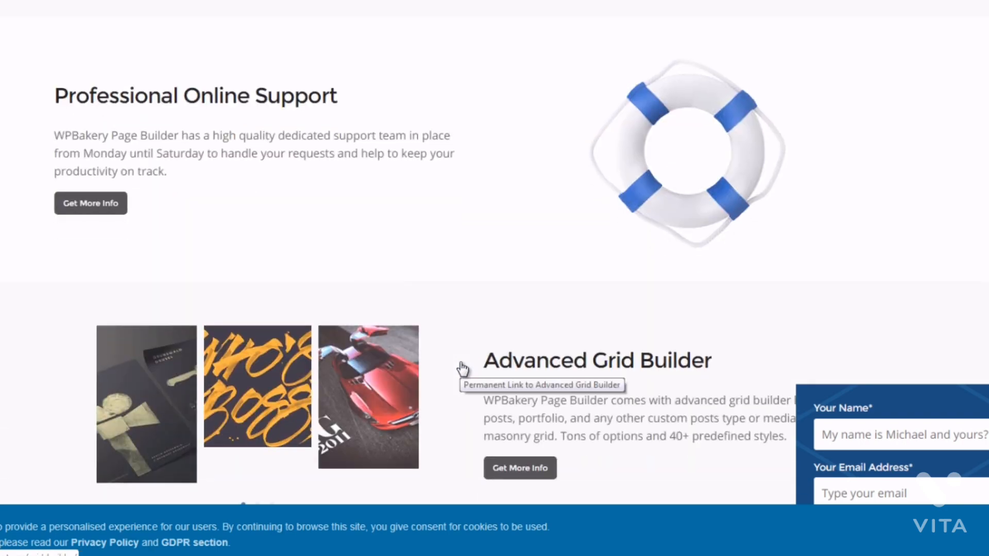
{"action": "scroll", "coordinate": [463, 369], "scroll_direction": "down", "scroll_amount": 5}
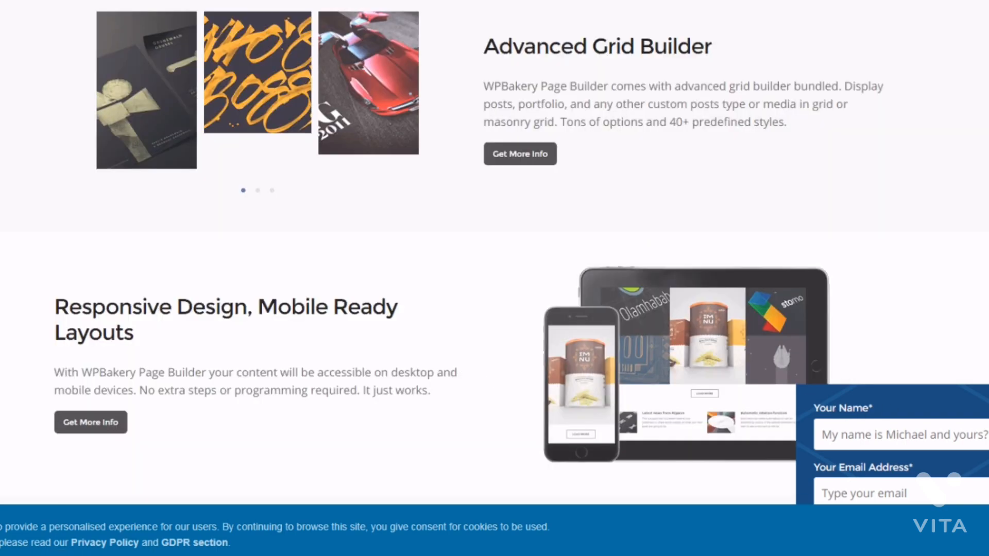
{"action": "scroll", "coordinate": [495, 278], "scroll_direction": "up", "scroll_amount": 20}
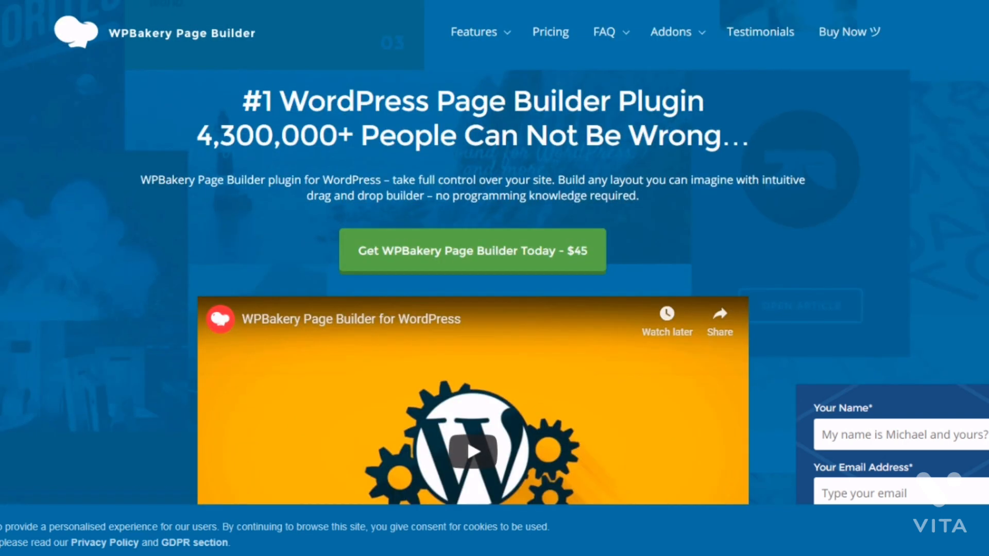
{"action": "mouse_move", "coordinate": [499, 33]}
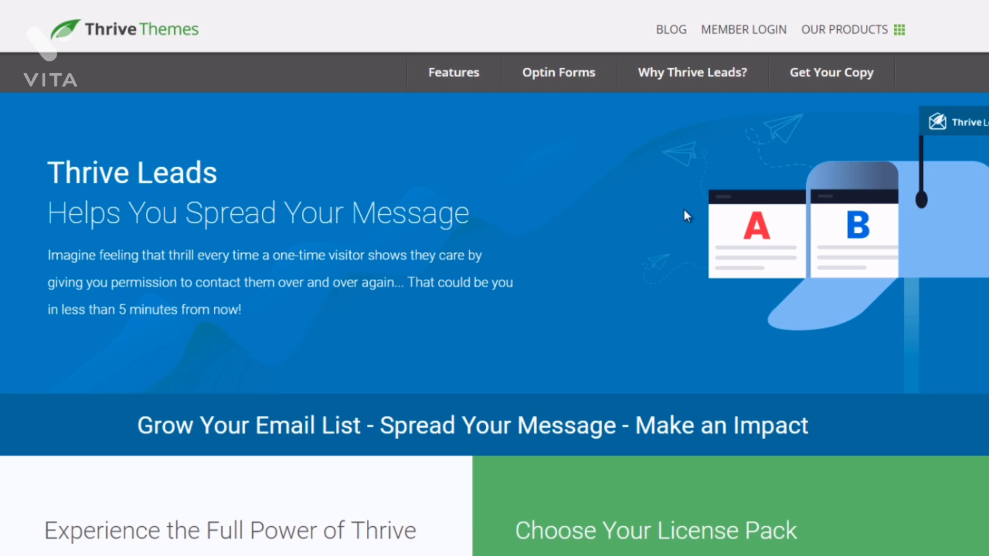
Examine the license packs, form features and getting started plan on the Thrive Leads website.
{"action": "left_click_drag", "start_coordinate": [938, 120], "coordinate": [974, 105]}
{"action": "scroll", "coordinate": [494, 278], "scroll_direction": "down", "scroll_amount": 2}
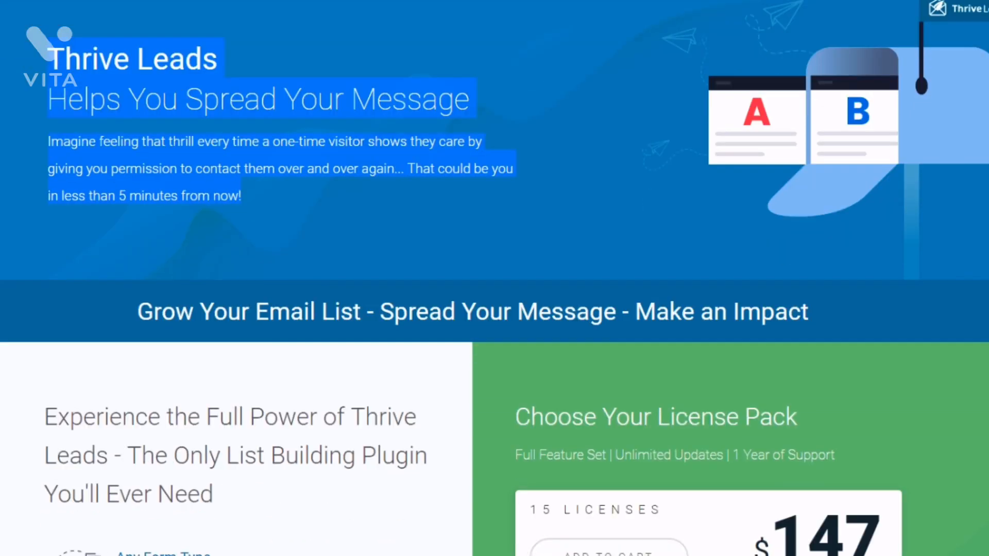
{"action": "scroll", "coordinate": [494, 278], "scroll_direction": "down", "scroll_amount": 5}
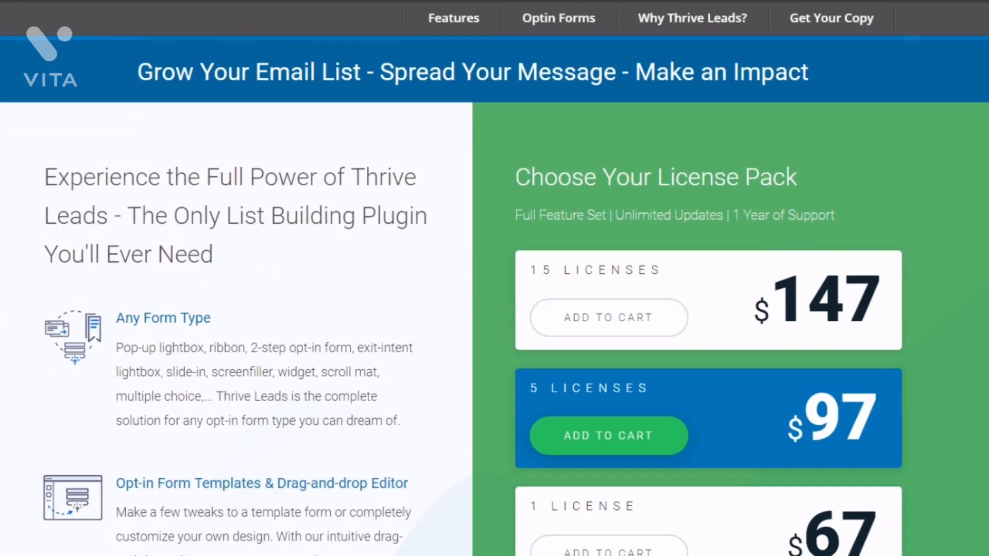
{"action": "scroll", "coordinate": [494, 278], "scroll_direction": "down", "scroll_amount": 3}
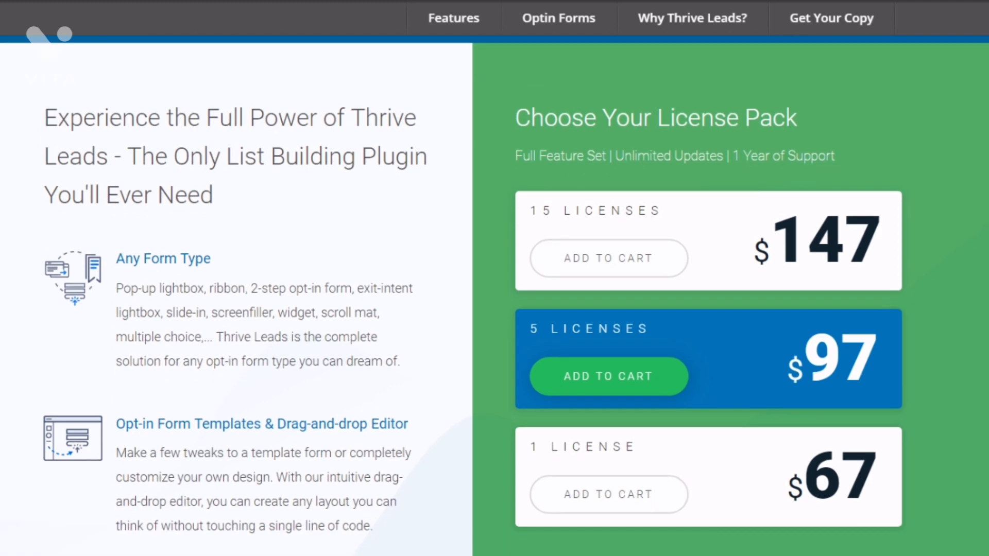
{"action": "scroll", "coordinate": [494, 278], "scroll_direction": "down", "scroll_amount": 2}
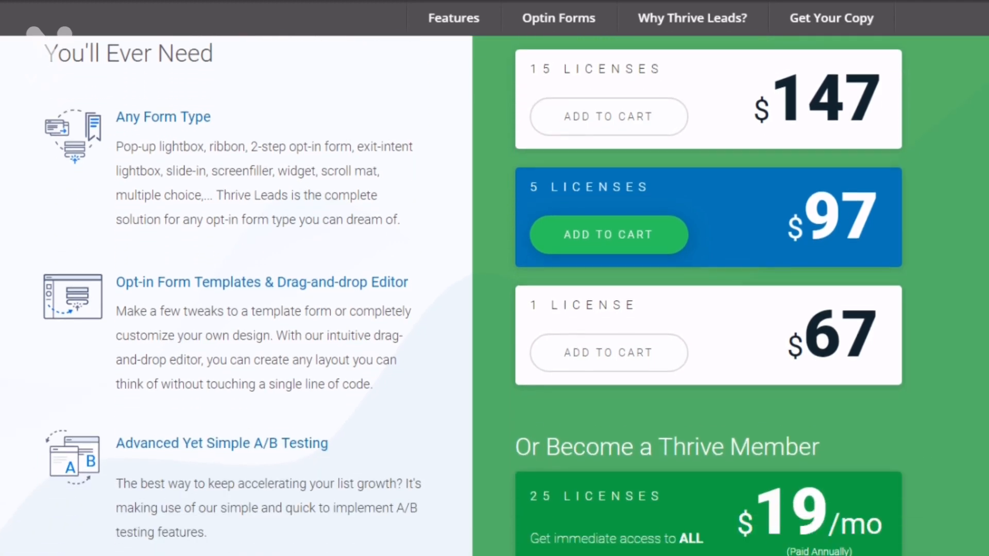
{"action": "scroll", "coordinate": [484, 165], "scroll_direction": "down", "scroll_amount": 1}
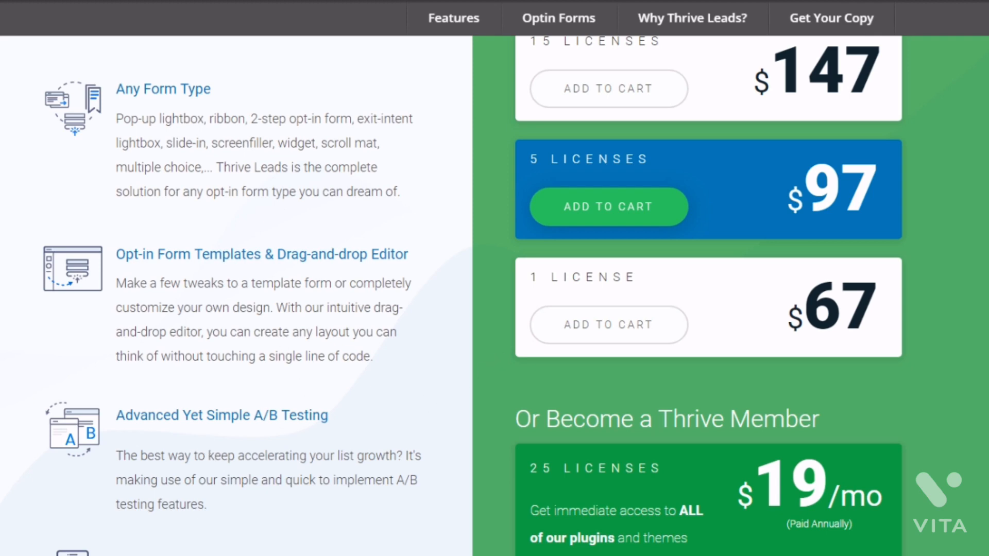
{"action": "scroll", "coordinate": [494, 289], "scroll_direction": "down", "scroll_amount": 9}
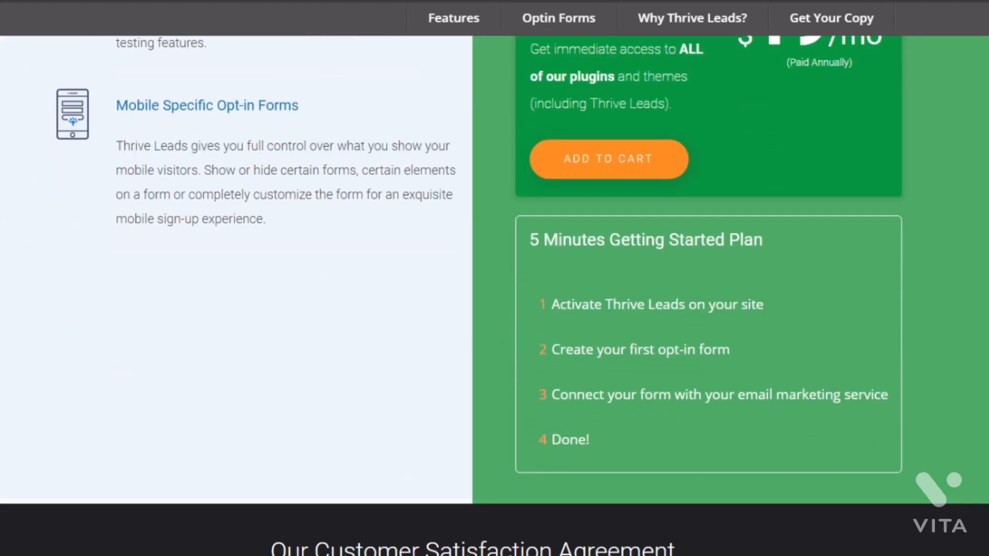
{"action": "scroll", "coordinate": [494, 289], "scroll_direction": "down", "scroll_amount": 2}
{"action": "scroll", "coordinate": [495, 288], "scroll_direction": "down", "scroll_amount": 1}
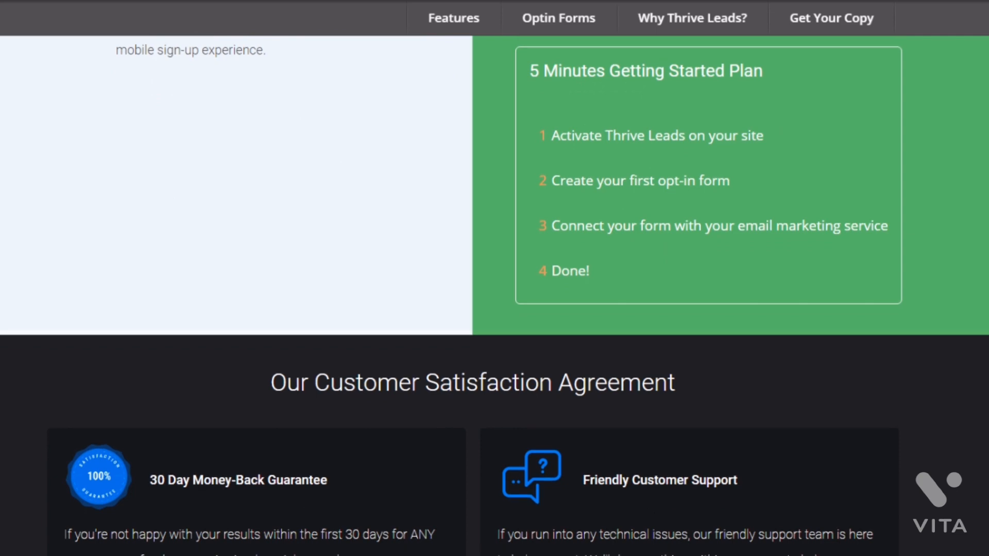
Review the Thrive Leads satisfaction agreement, customer testimonials, FAQ and full feature list, and return to the license packs.
{"action": "scroll", "coordinate": [494, 288], "scroll_direction": "down", "scroll_amount": 6}
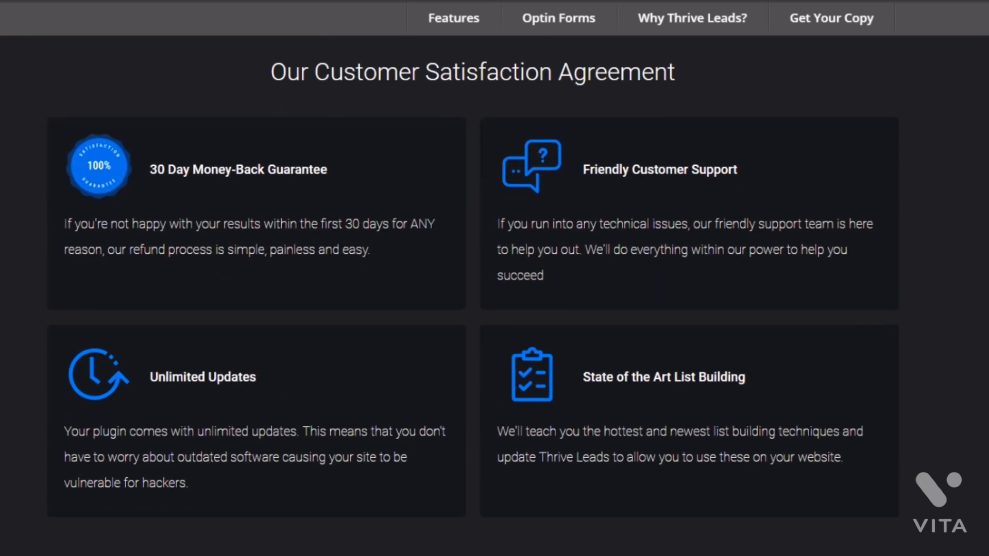
{"action": "scroll", "coordinate": [494, 288], "scroll_direction": "down", "scroll_amount": 8}
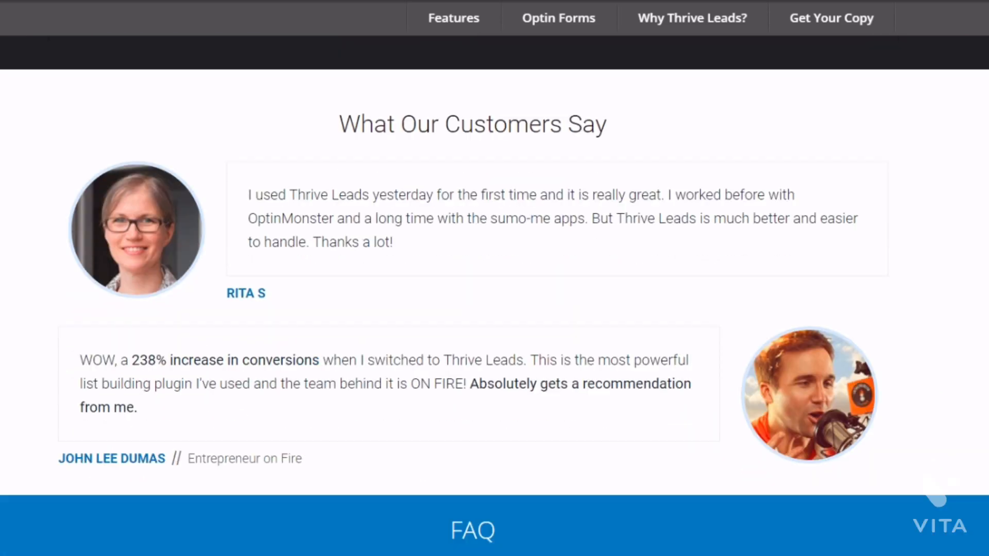
{"action": "scroll", "coordinate": [494, 288], "scroll_direction": "down", "scroll_amount": 7}
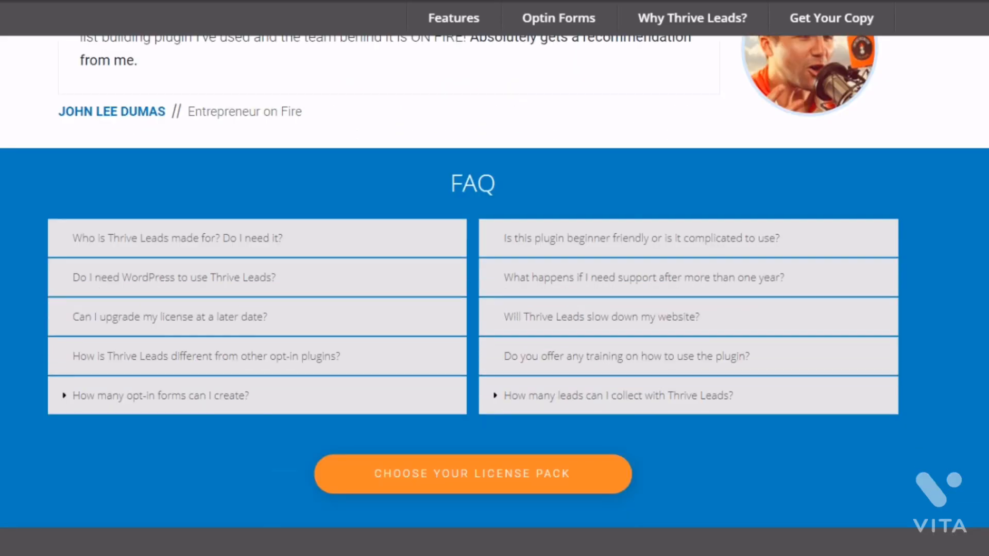
{"action": "scroll", "coordinate": [494, 289], "scroll_direction": "down", "scroll_amount": 6}
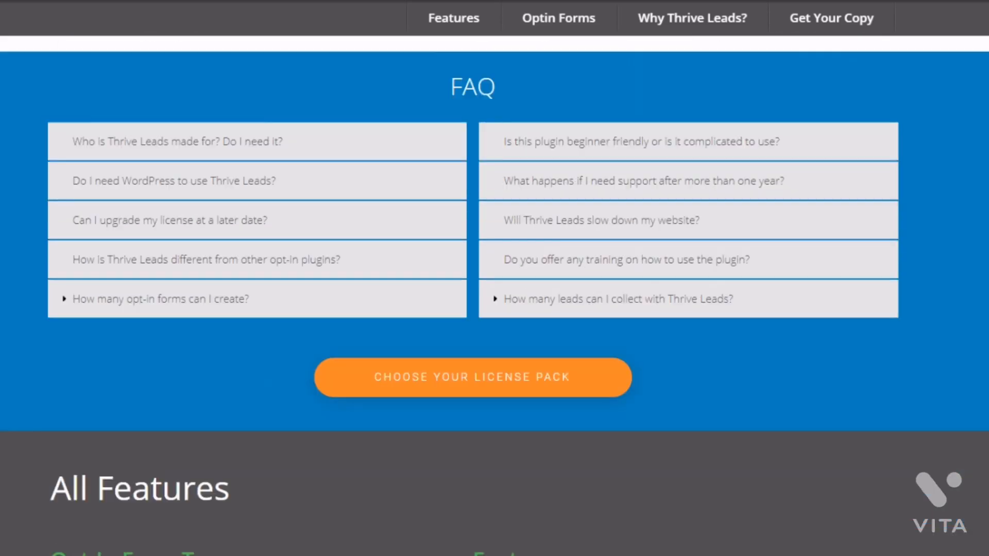
{"action": "scroll", "coordinate": [494, 288], "scroll_direction": "down", "scroll_amount": 3}
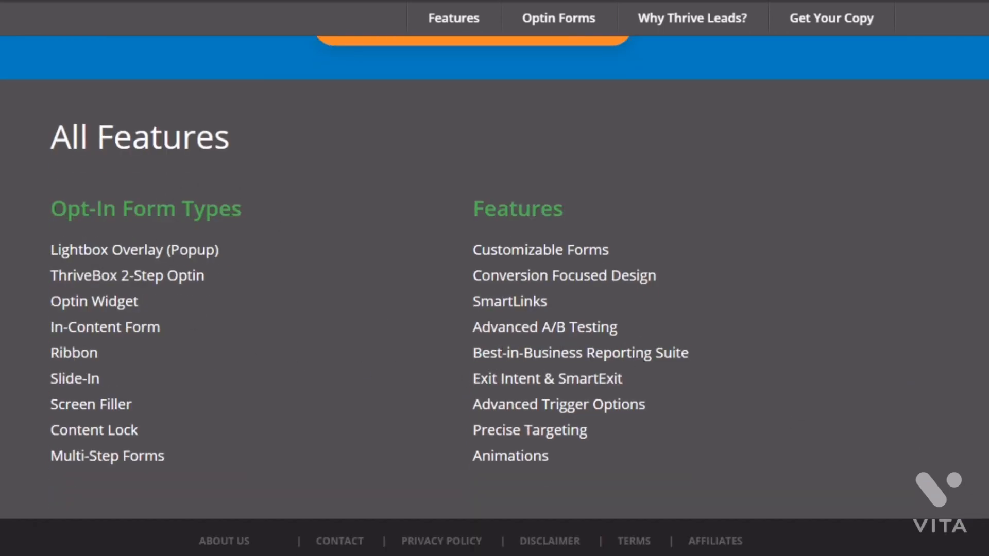
{"action": "scroll", "coordinate": [494, 289], "scroll_direction": "up", "scroll_amount": 15}
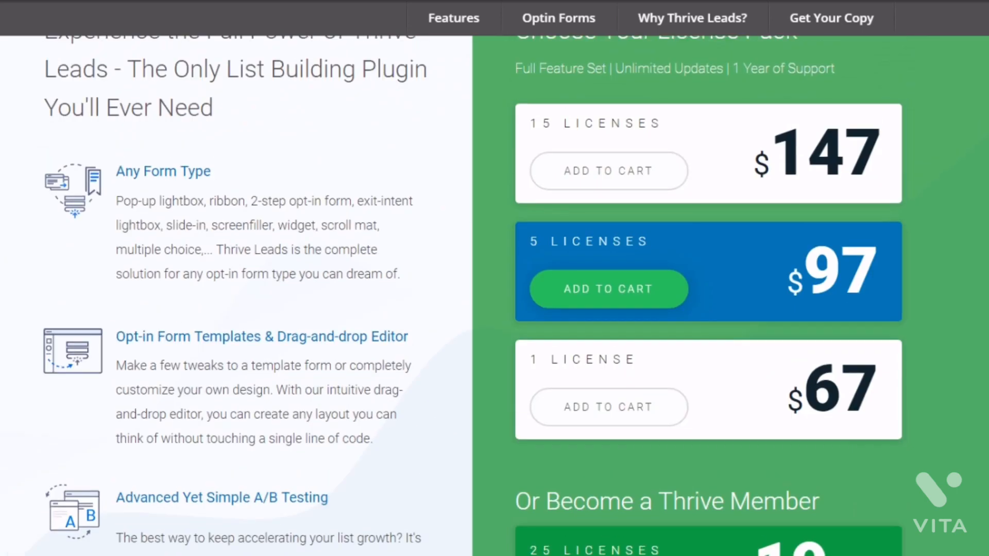
{"action": "scroll", "coordinate": [494, 289], "scroll_direction": "down", "scroll_amount": 4}
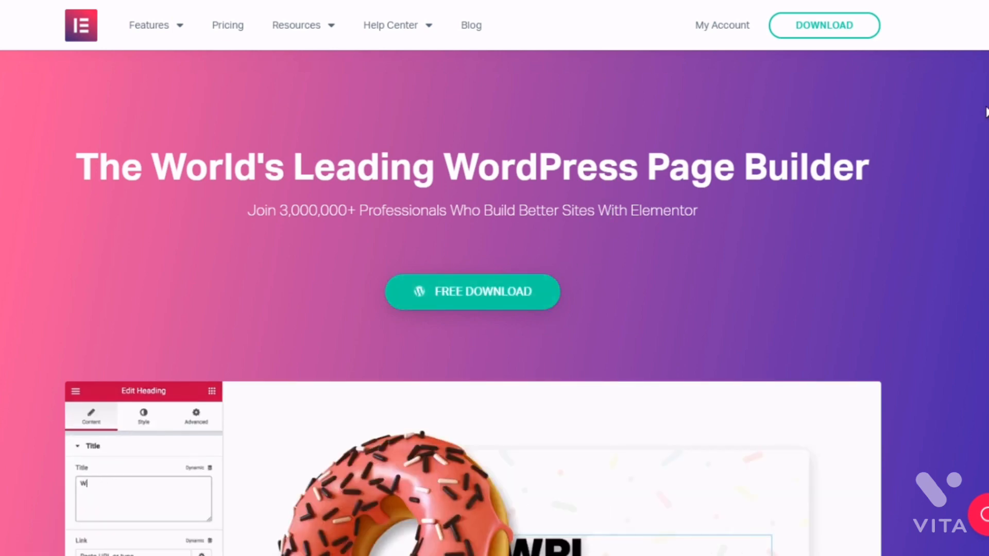
Examine the page builder demonstration on the Elementor website's home page.
{"action": "scroll", "coordinate": [624, 192], "scroll_direction": "down", "scroll_amount": 3}
{"action": "scroll", "coordinate": [473, 309], "scroll_direction": "down", "scroll_amount": 3}
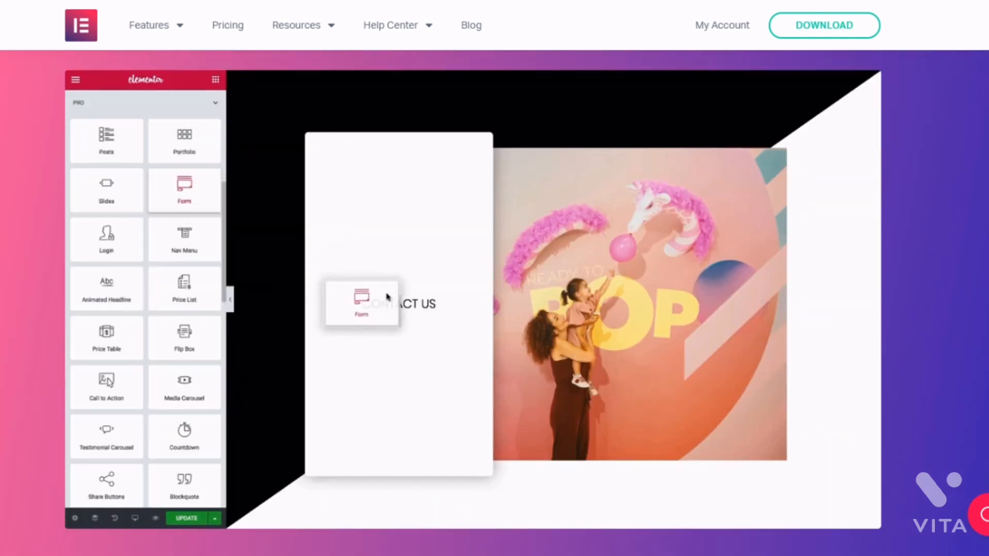
{"action": "left_click_drag", "start_coordinate": [386, 296], "coordinate": [407, 310]}
{"action": "left_click", "coordinate": [103, 360]}
{"action": "left_click", "coordinate": [93, 267]}
{"action": "left_click", "coordinate": [128, 266]}
{"action": "left_click", "coordinate": [197, 266]}
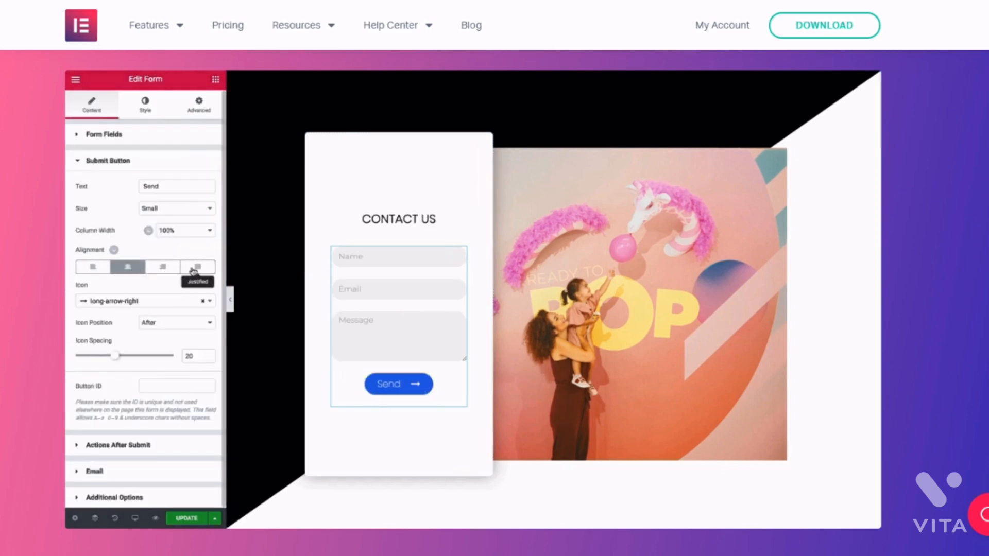
{"action": "right_click", "coordinate": [571, 208]}
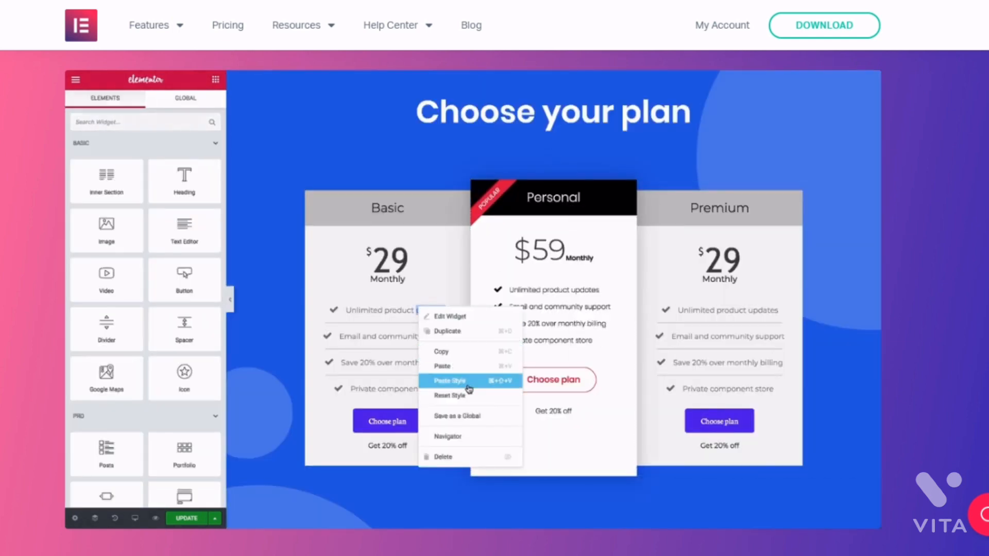
{"action": "scroll", "coordinate": [494, 299], "scroll_direction": "down", "scroll_amount": 1}
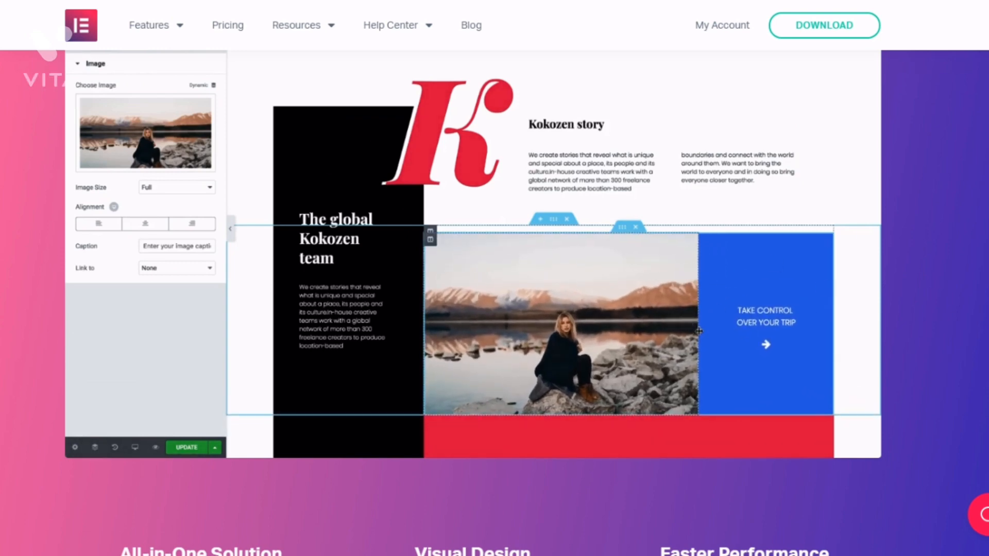
Review the Elementor home page's design, marketing, development, website showcase and user review sections.
{"action": "scroll", "coordinate": [495, 298], "scroll_direction": "down", "scroll_amount": 6}
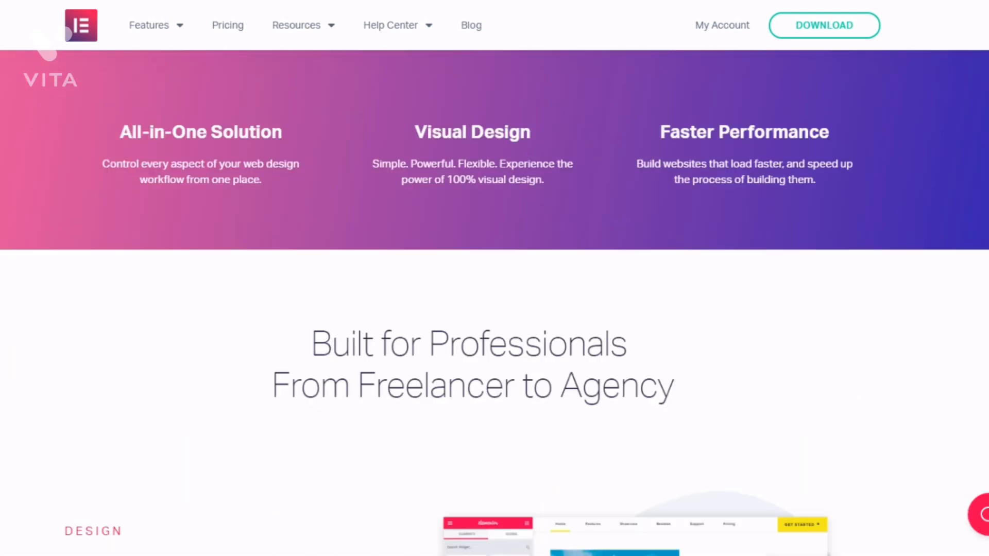
{"action": "scroll", "coordinate": [495, 299], "scroll_direction": "down", "scroll_amount": 5}
{"action": "scroll", "coordinate": [494, 299], "scroll_direction": "up", "scroll_amount": 1}
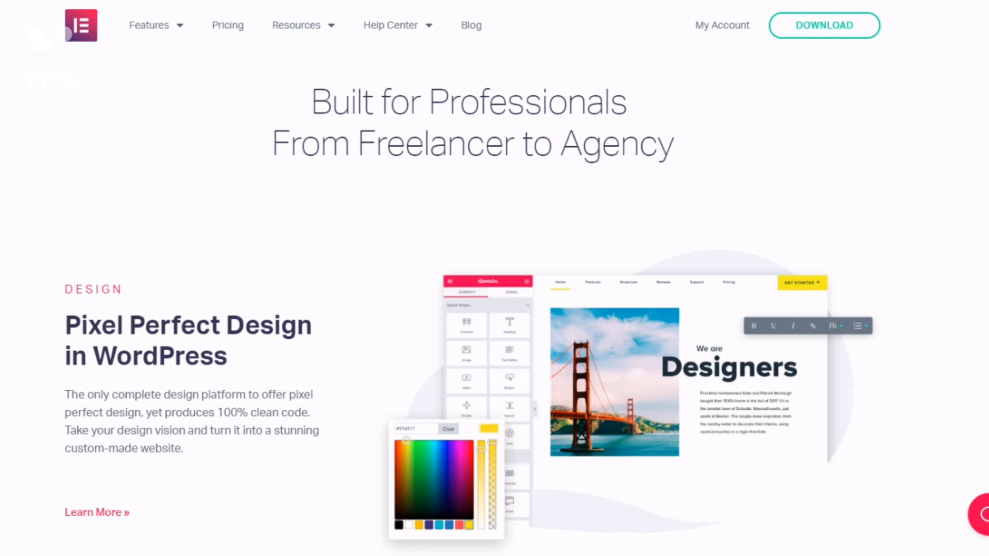
{"action": "scroll", "coordinate": [494, 309], "scroll_direction": "down", "scroll_amount": 10}
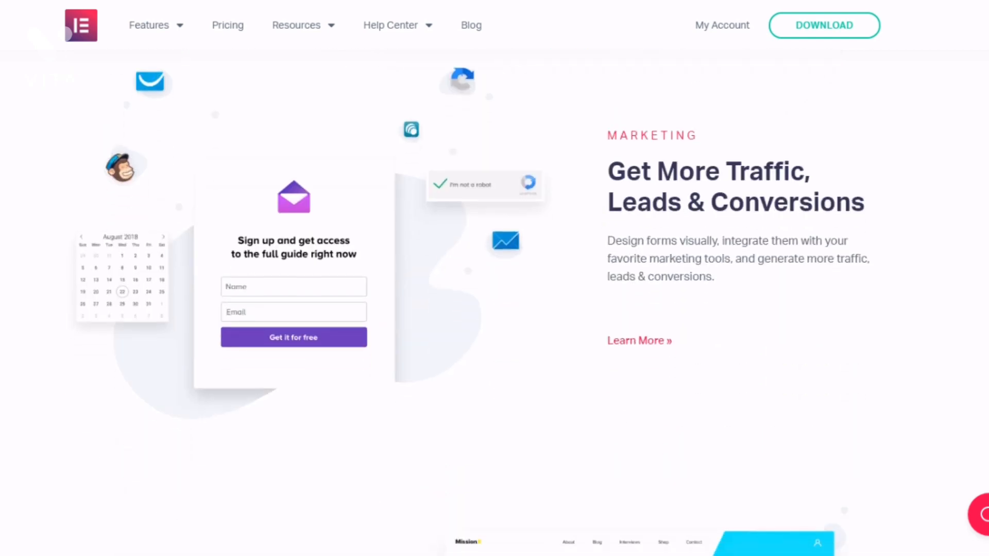
{"action": "scroll", "coordinate": [495, 309], "scroll_direction": "down", "scroll_amount": 1}
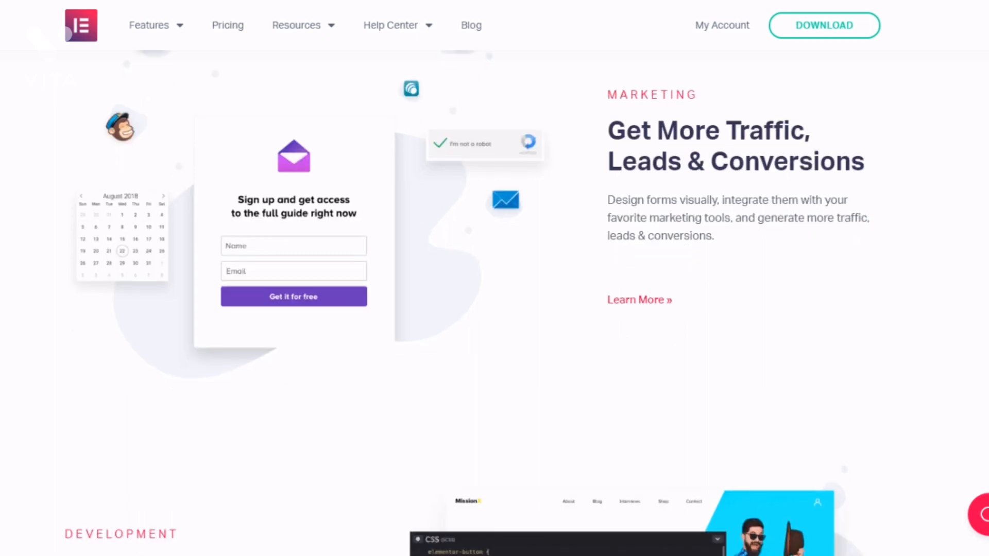
{"action": "scroll", "coordinate": [495, 309], "scroll_direction": "up", "scroll_amount": 1}
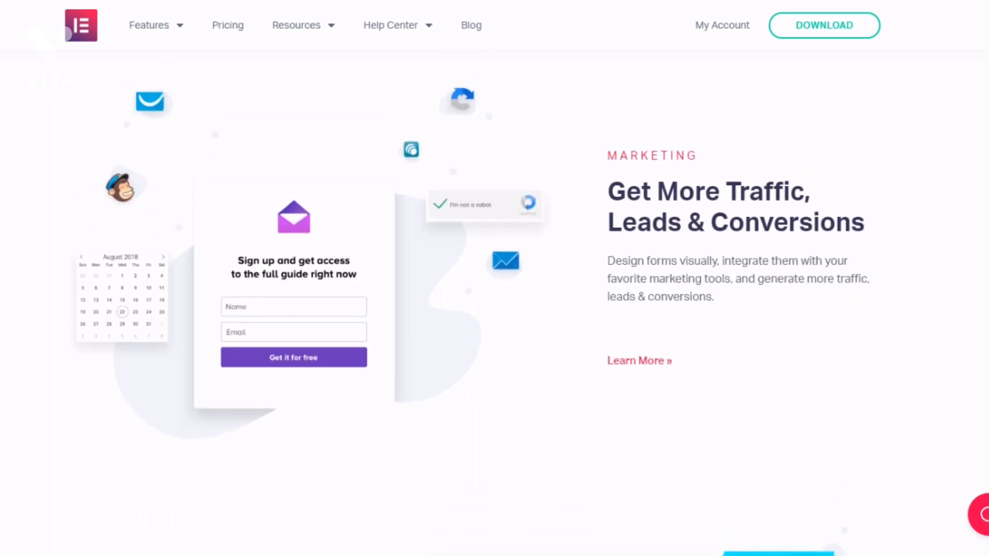
{"action": "scroll", "coordinate": [495, 309], "scroll_direction": "down", "scroll_amount": 7}
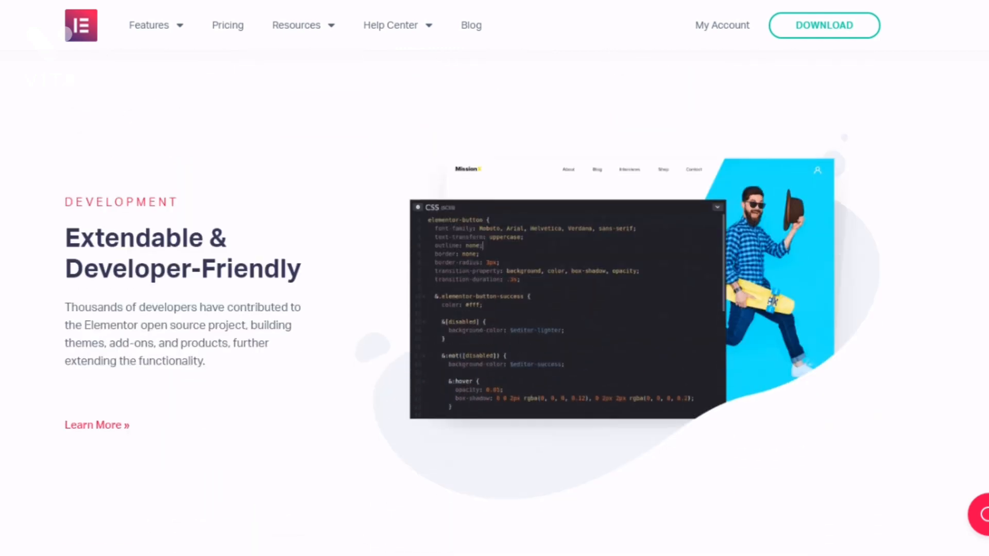
{"action": "scroll", "coordinate": [494, 309], "scroll_direction": "down", "scroll_amount": 1}
{"action": "scroll", "coordinate": [495, 309], "scroll_direction": "down", "scroll_amount": 6}
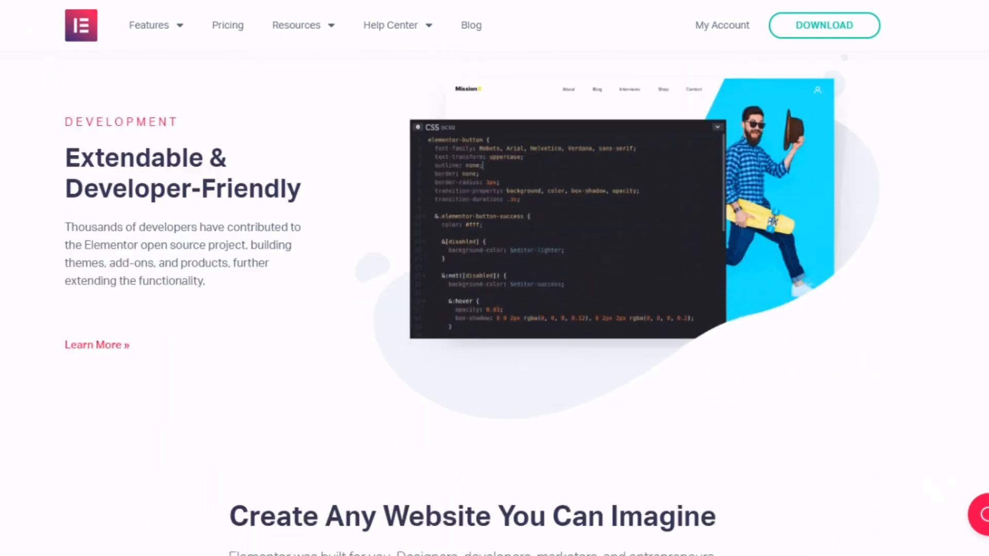
{"action": "scroll", "coordinate": [495, 309], "scroll_direction": "down", "scroll_amount": 4}
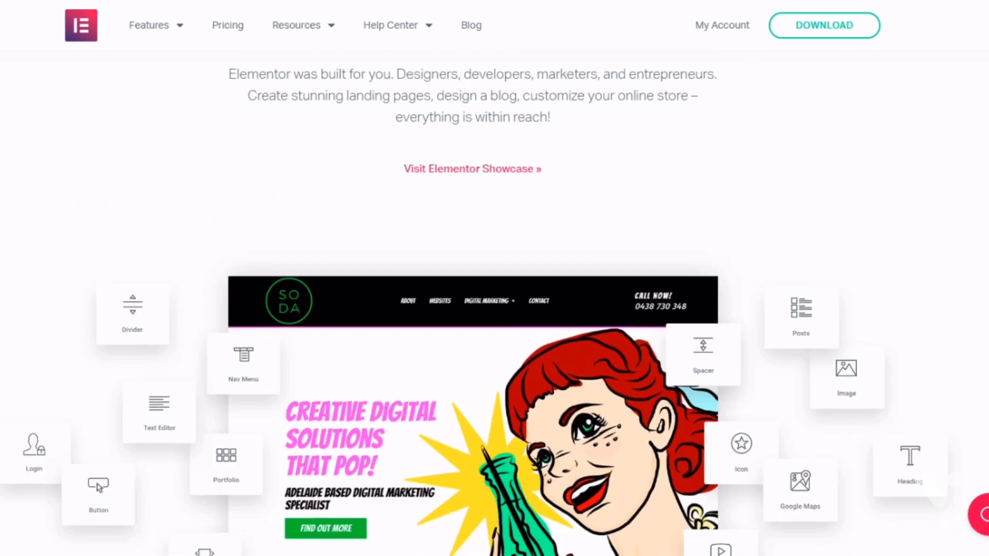
{"action": "scroll", "coordinate": [495, 309], "scroll_direction": "down", "scroll_amount": 3}
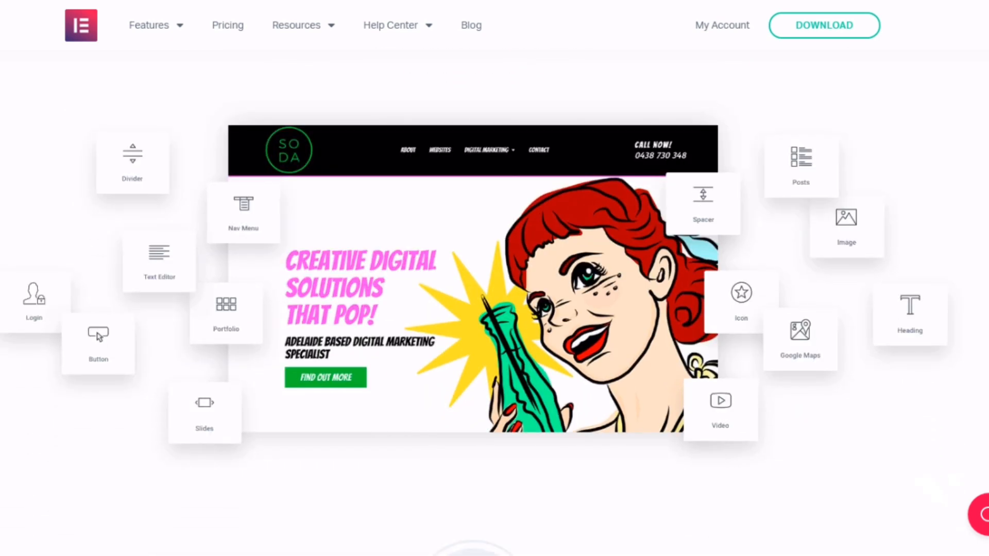
{"action": "scroll", "coordinate": [494, 309], "scroll_direction": "down", "scroll_amount": 10}
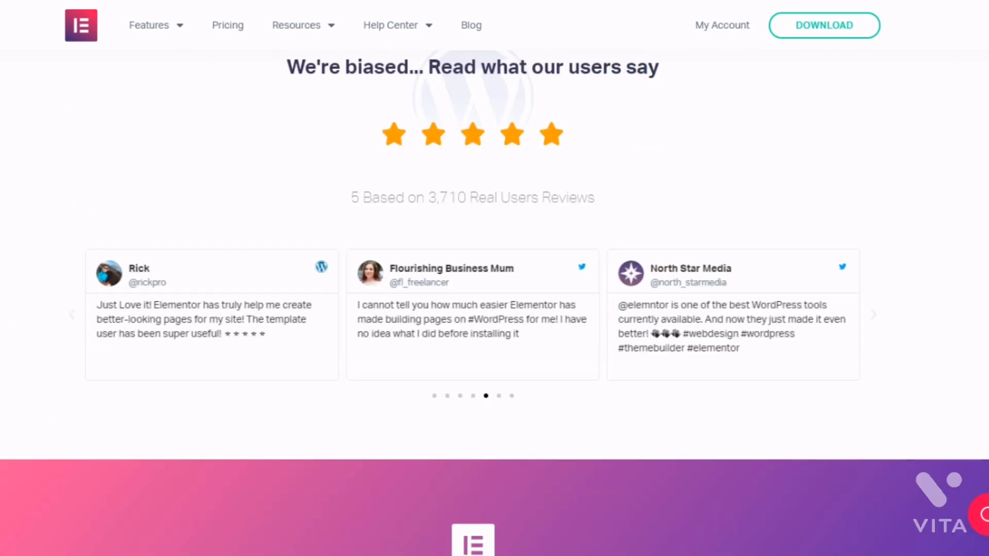
{"action": "scroll", "coordinate": [494, 309], "scroll_direction": "down", "scroll_amount": 3}
{"action": "scroll", "coordinate": [495, 309], "scroll_direction": "down", "scroll_amount": 13}
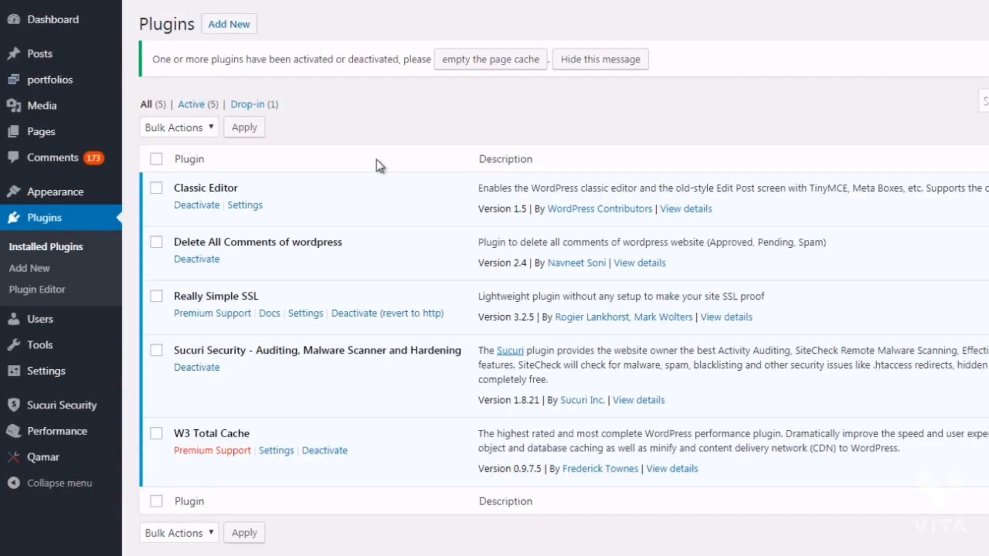
Deactivate the Classic Editor plugin and search for "elementor" among the plugins available to add.
{"action": "left_click", "coordinate": [189, 206]}
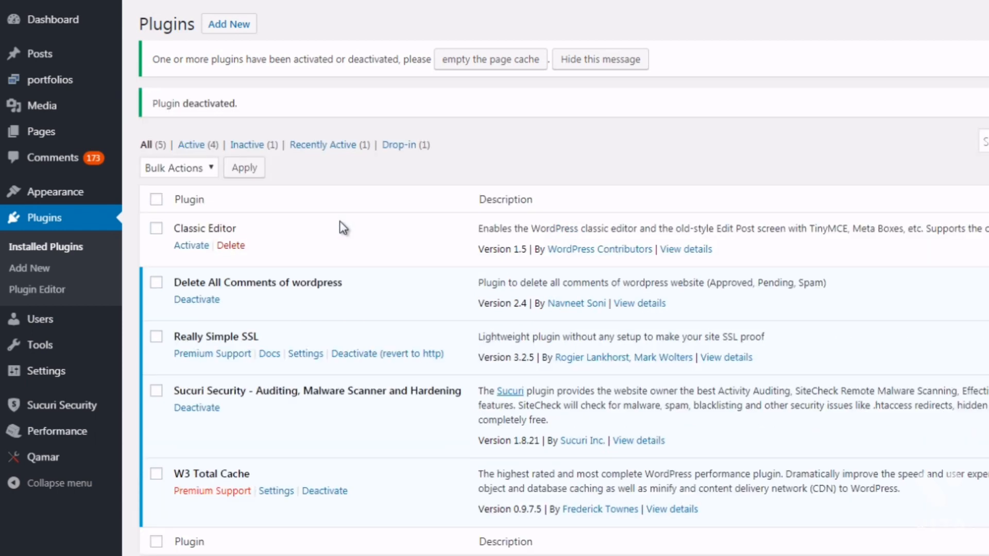
{"action": "left_click", "coordinate": [228, 24]}
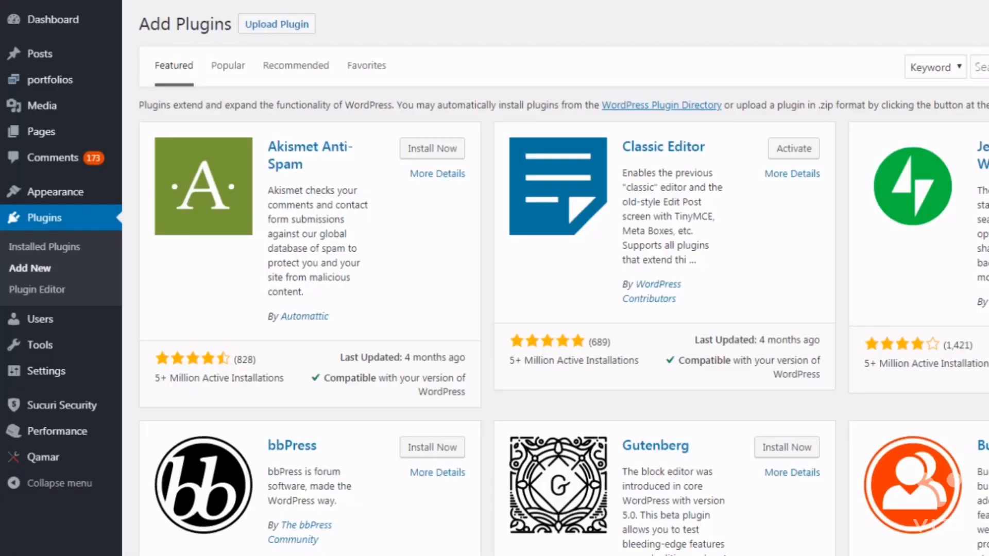
{"action": "left_click", "coordinate": [981, 67]}
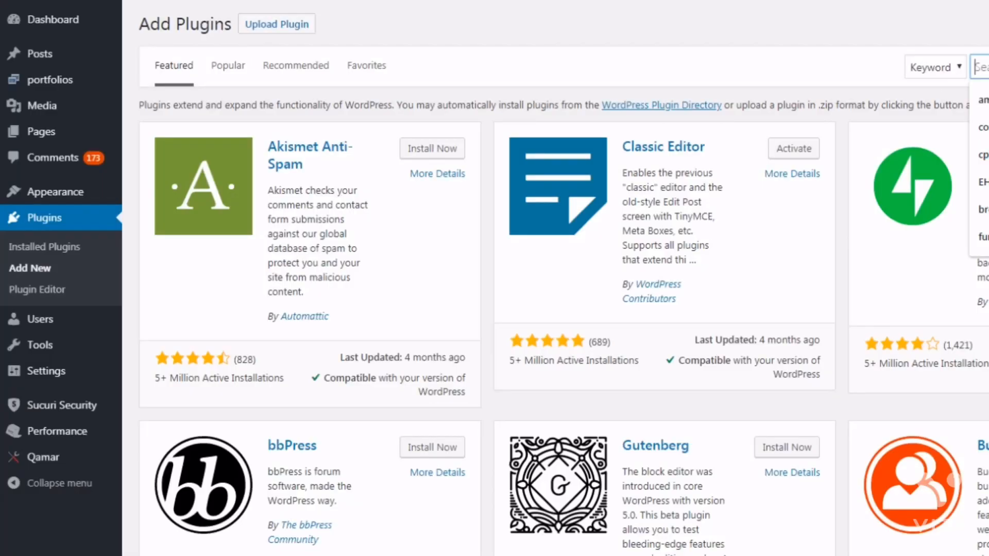
{"action": "type", "text": "ele"}
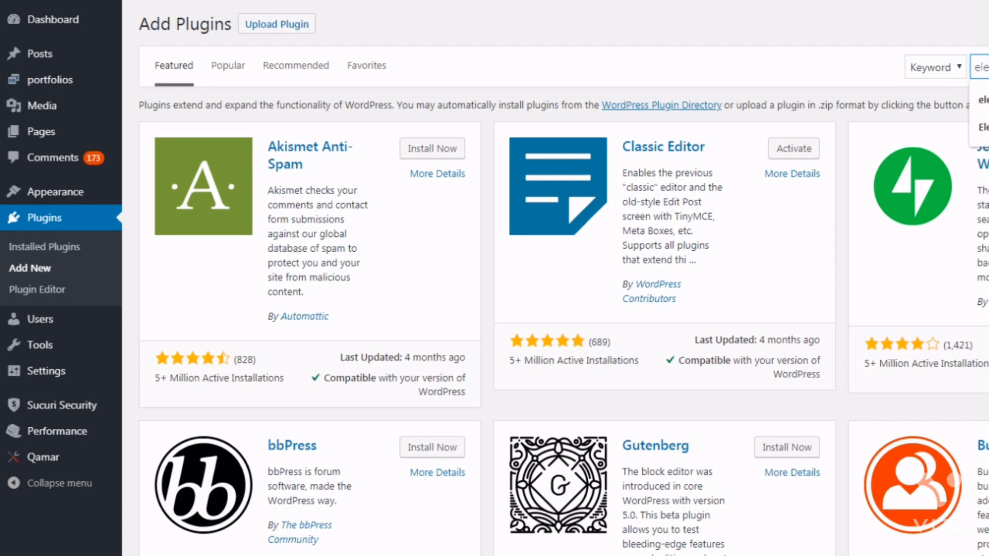
{"action": "type", "text": "m"}
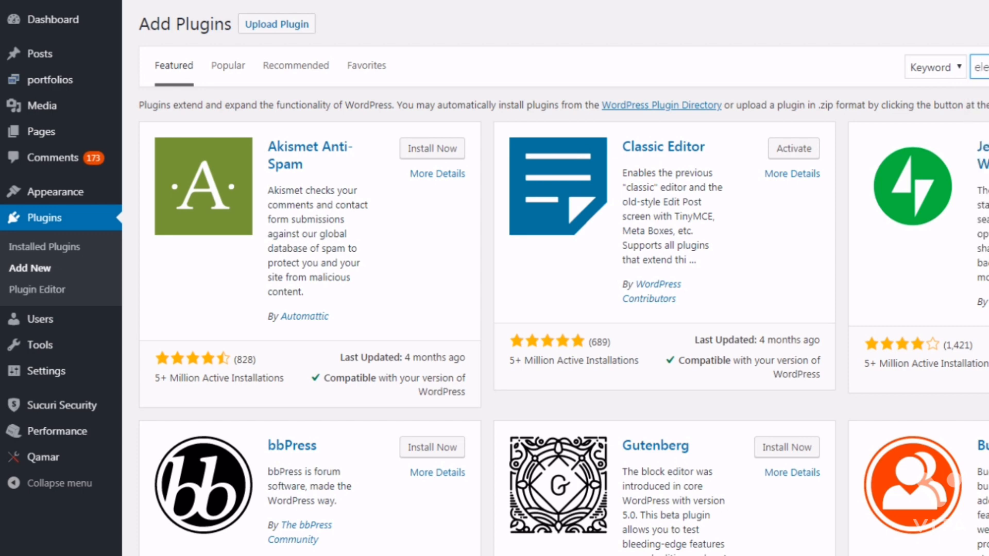
{"action": "type", "text": "entor"}
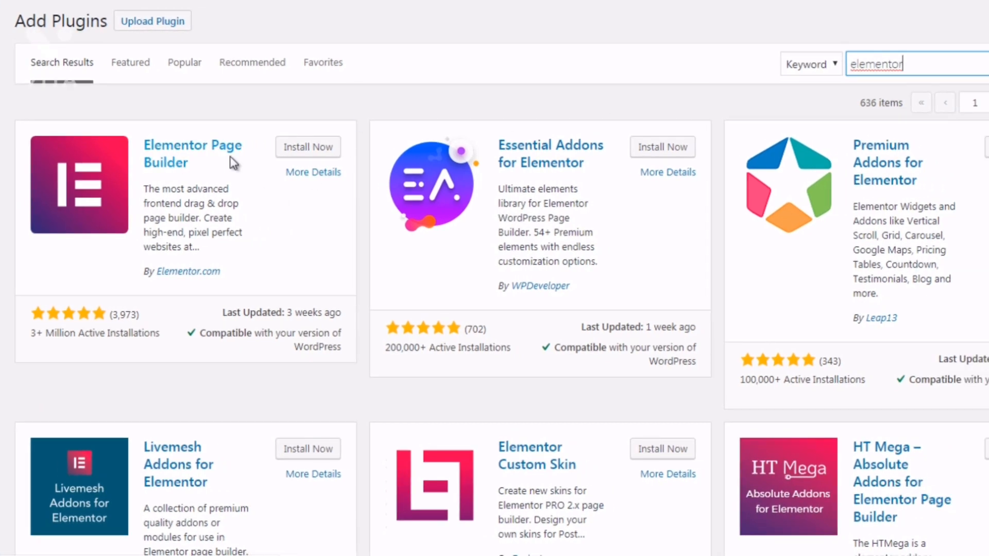
Install and activate the Elementor Page Builder plugin, and create a first page from its welcome screen.
{"action": "left_click", "coordinate": [293, 150]}
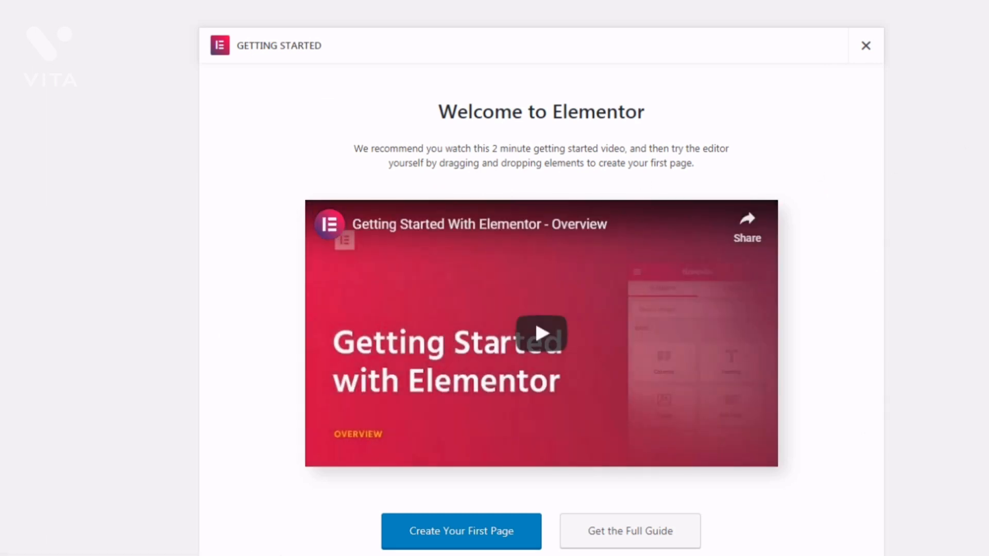
{"action": "scroll", "coordinate": [639, 374], "scroll_direction": "down", "scroll_amount": 2}
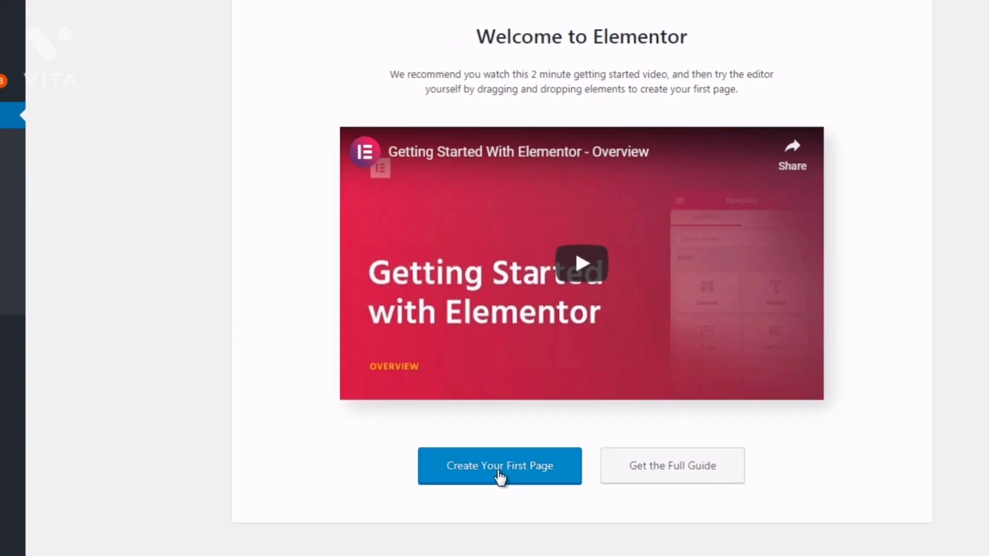
{"action": "left_click", "coordinate": [499, 468]}
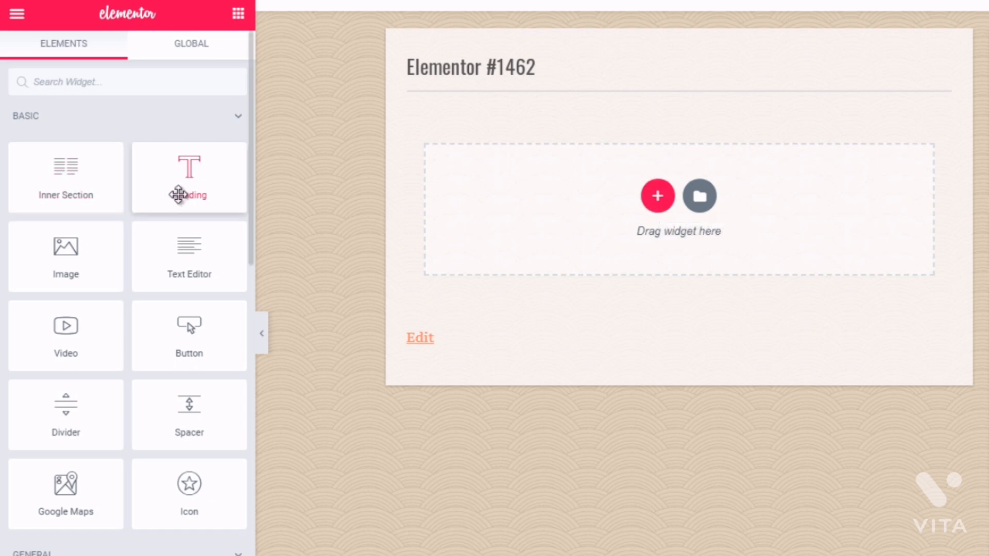
Look through the basic and general widgets and add a Progress Bar widget to the empty page.
{"action": "left_click_drag", "start_coordinate": [249, 214], "coordinate": [249, 240]}
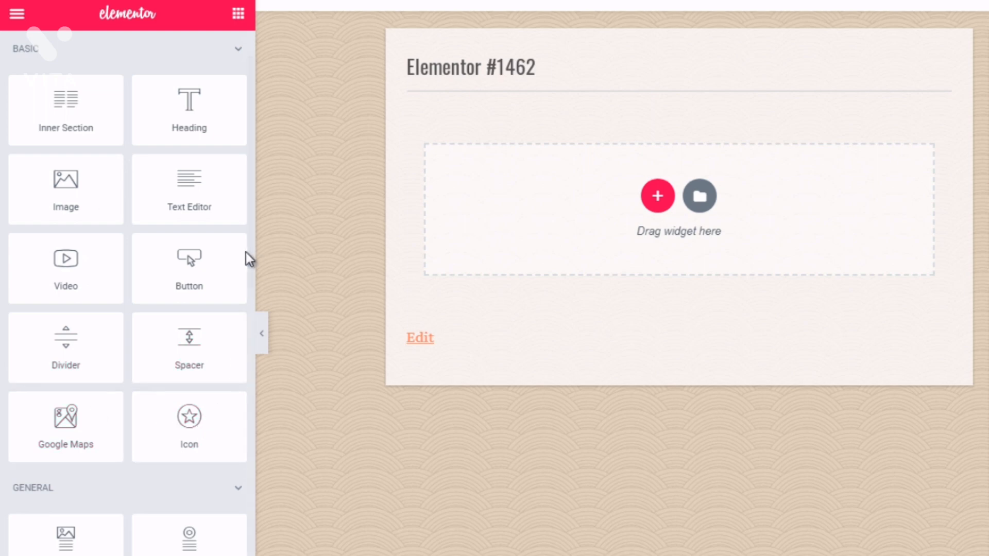
{"action": "left_click_drag", "start_coordinate": [248, 257], "coordinate": [245, 326]}
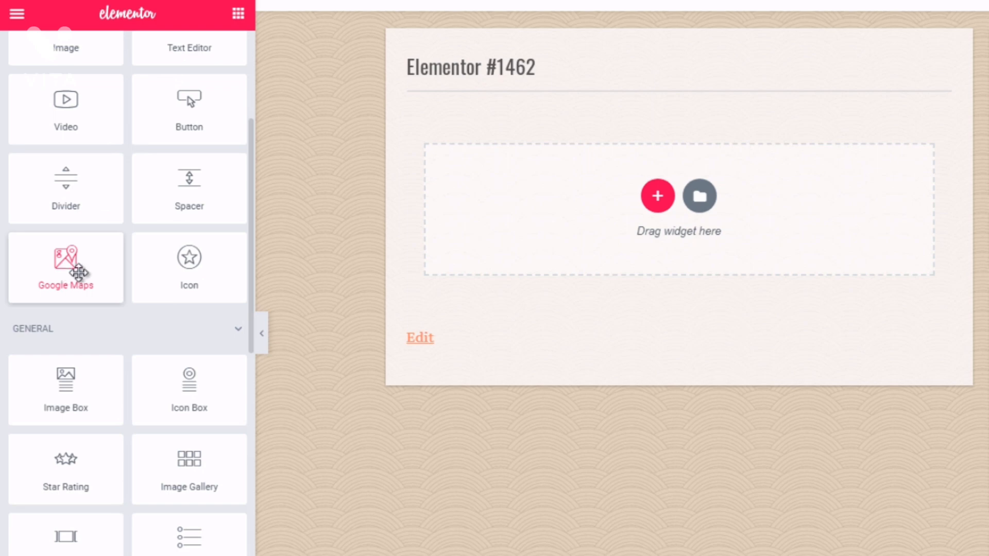
{"action": "left_click_drag", "start_coordinate": [248, 260], "coordinate": [247, 329]}
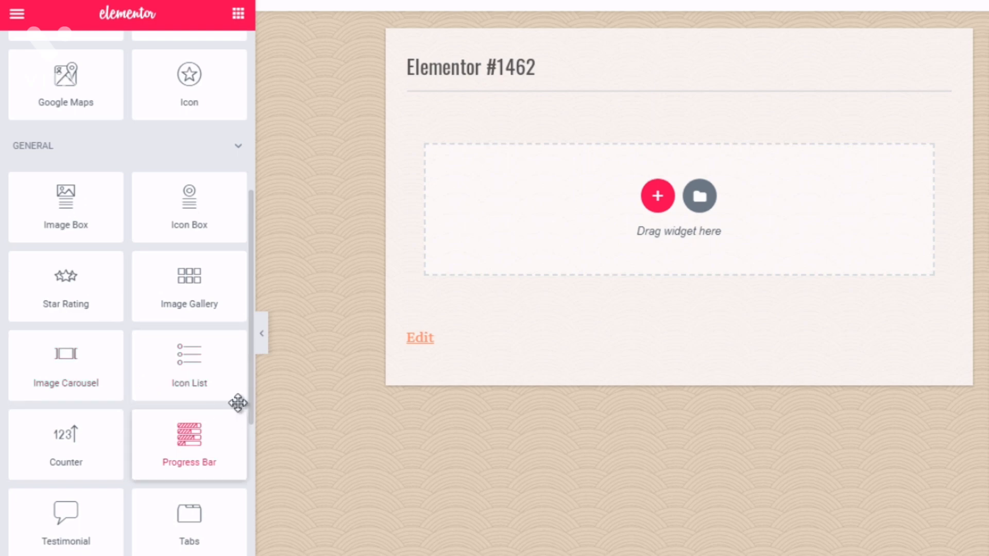
{"action": "left_click_drag", "start_coordinate": [249, 376], "coordinate": [249, 410]}
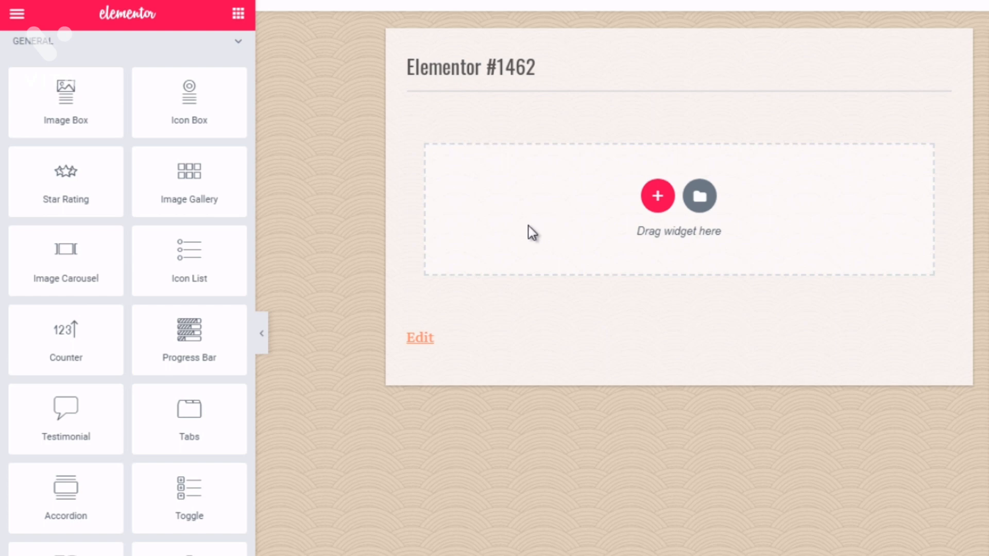
{"action": "left_click_drag", "start_coordinate": [212, 345], "coordinate": [687, 191]}
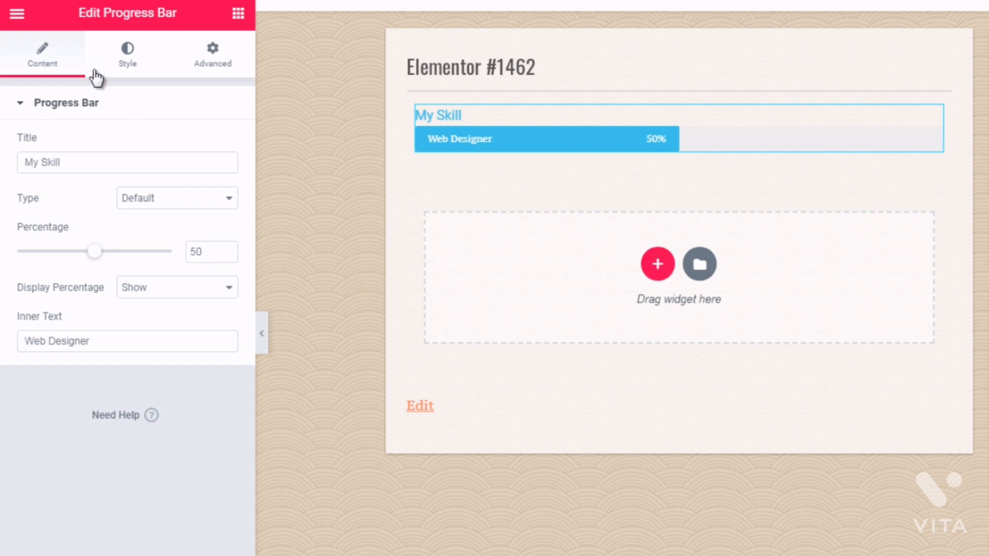
Add a section with two equal columns below the progress bar and place a Heading widget in its first column.
{"action": "left_click", "coordinate": [659, 272]}
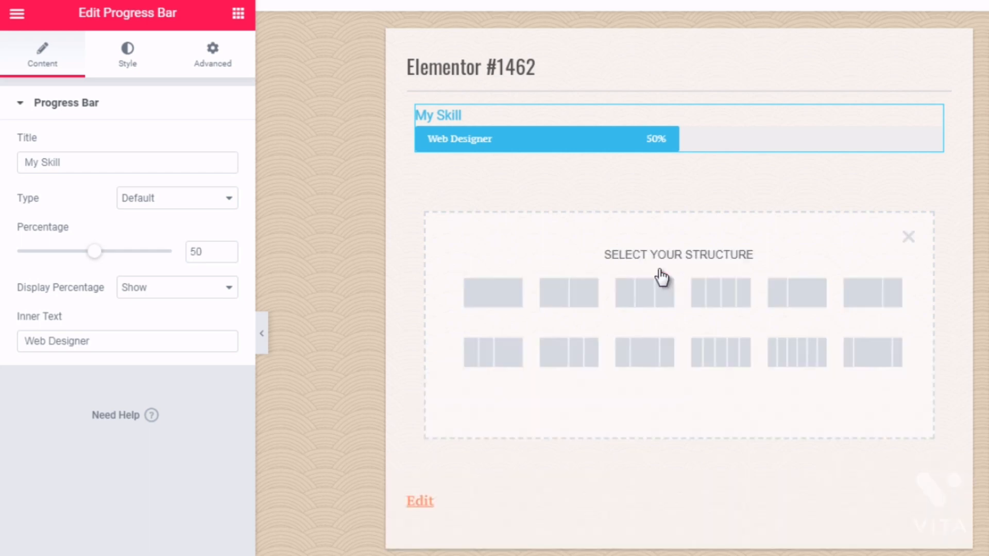
{"action": "left_click", "coordinate": [555, 302]}
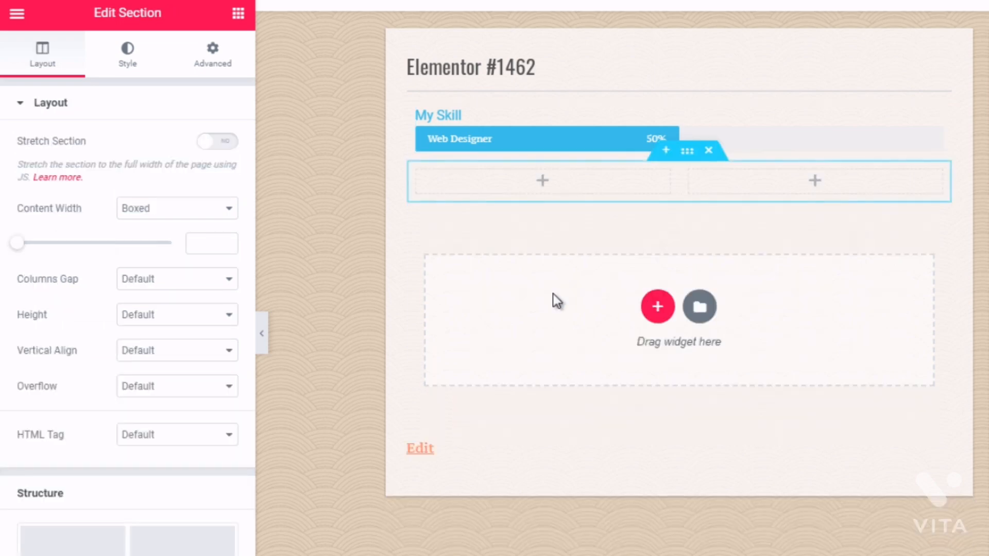
{"action": "left_click", "coordinate": [545, 181]}
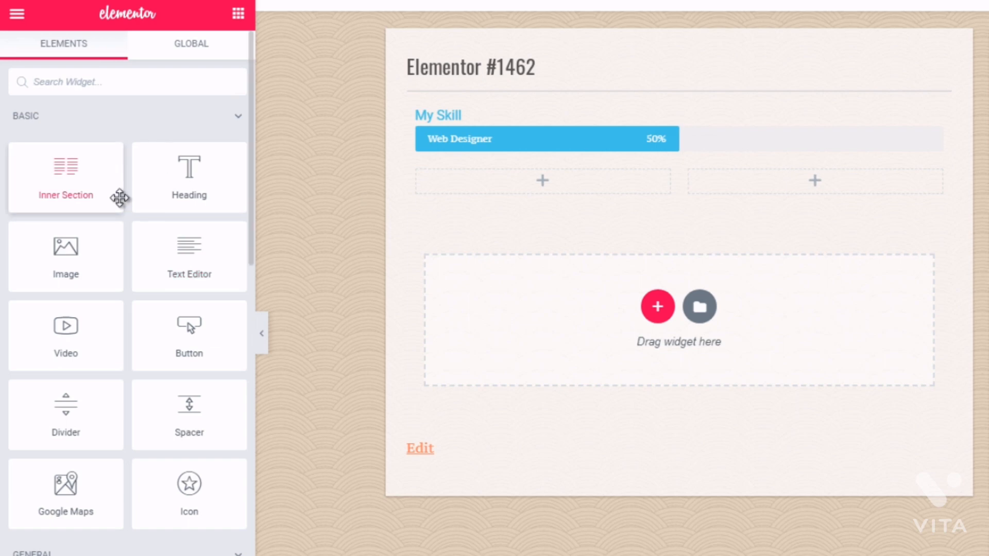
{"action": "left_click_drag", "start_coordinate": [199, 175], "coordinate": [487, 182]}
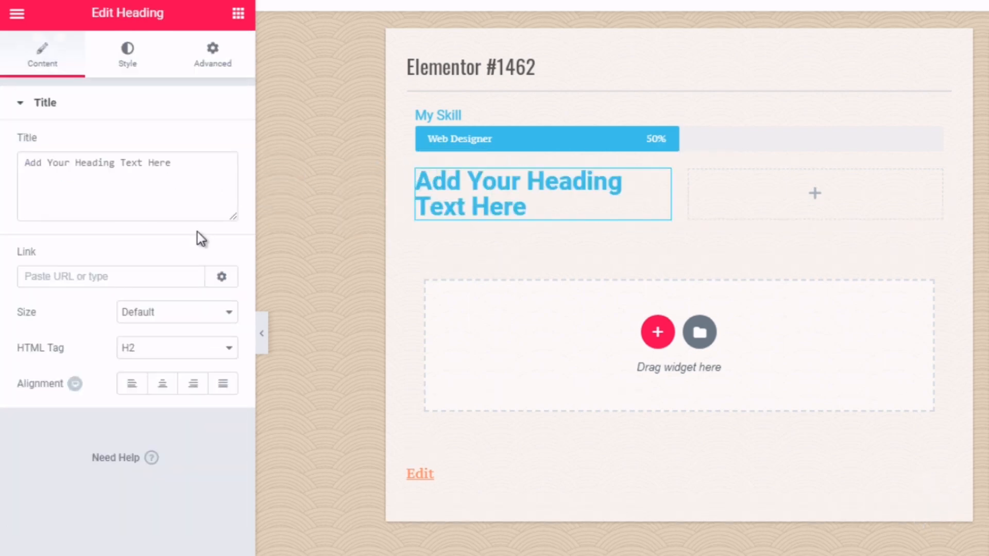
Place an Image widget in the empty second column beside the heading.
{"action": "left_click", "coordinate": [17, 13]}
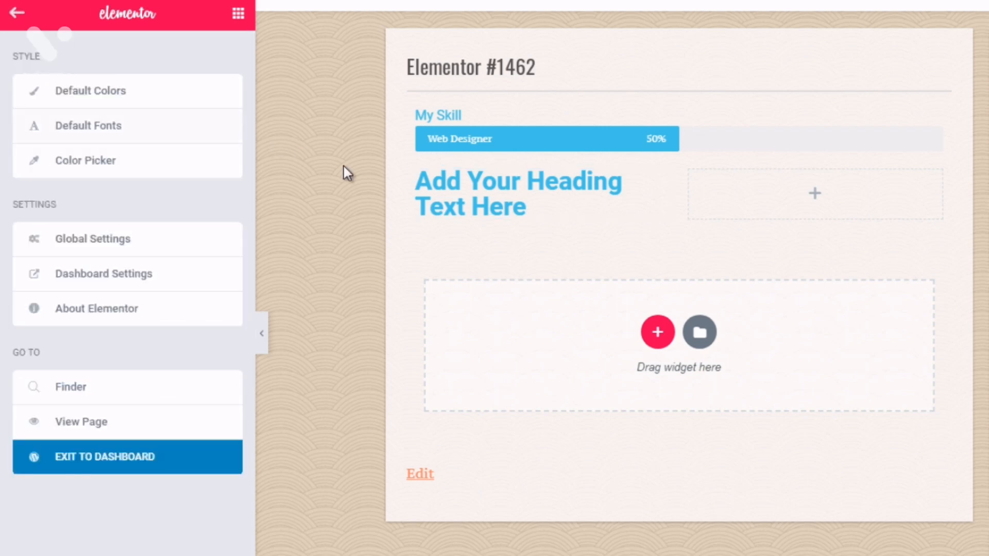
{"action": "left_click", "coordinate": [816, 196]}
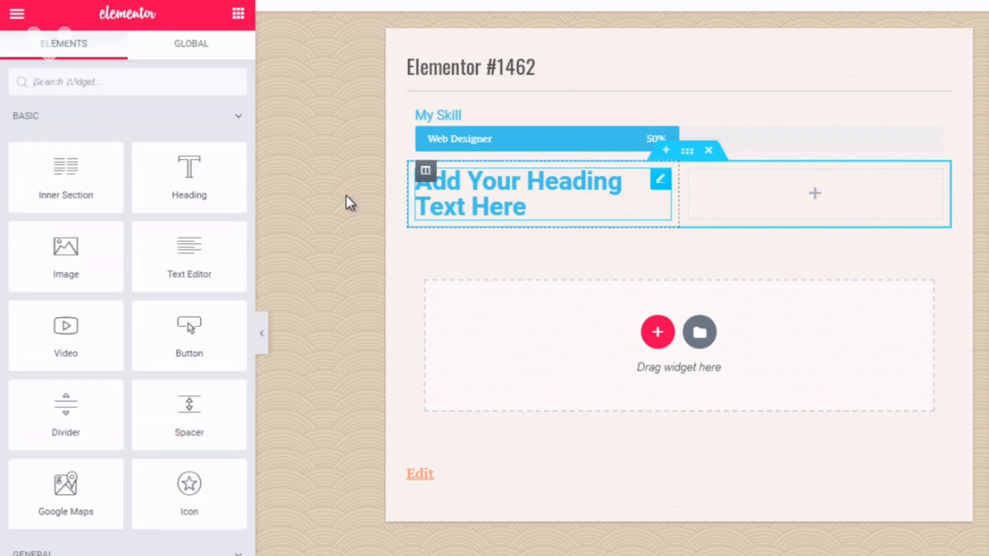
{"action": "left_click_drag", "start_coordinate": [71, 267], "coordinate": [764, 203]}
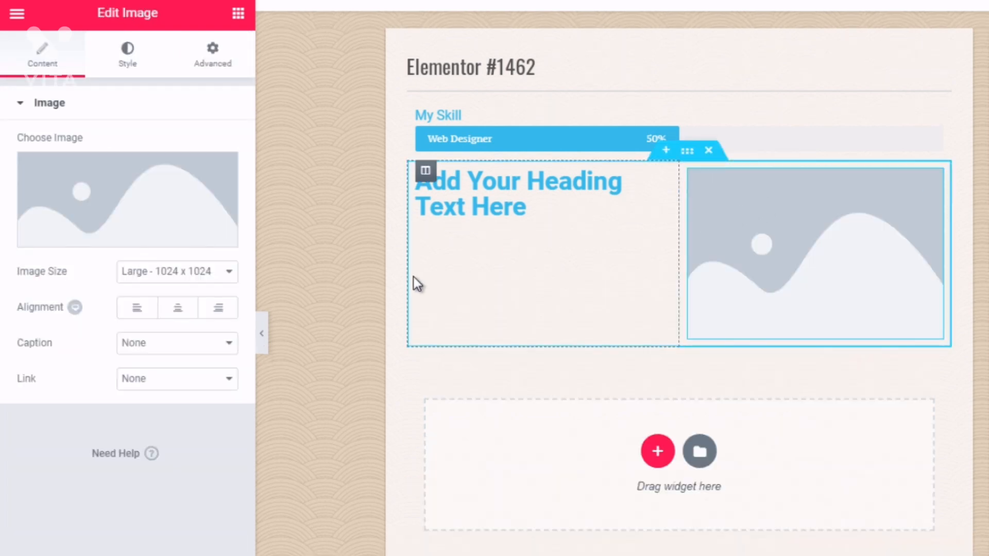
Delete the progress bar section and the two-column section from the page.
{"action": "left_click", "coordinate": [346, 293]}
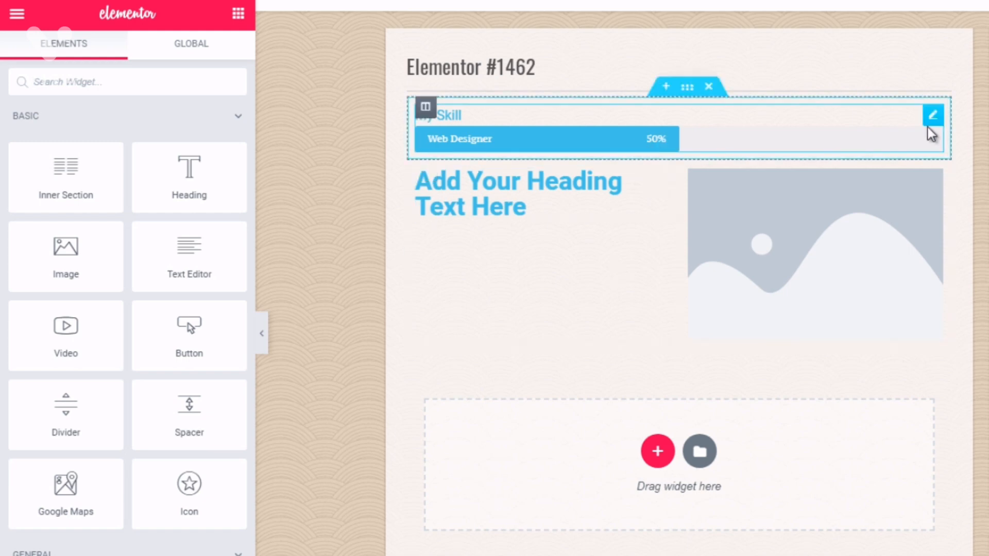
{"action": "left_click", "coordinate": [708, 86]}
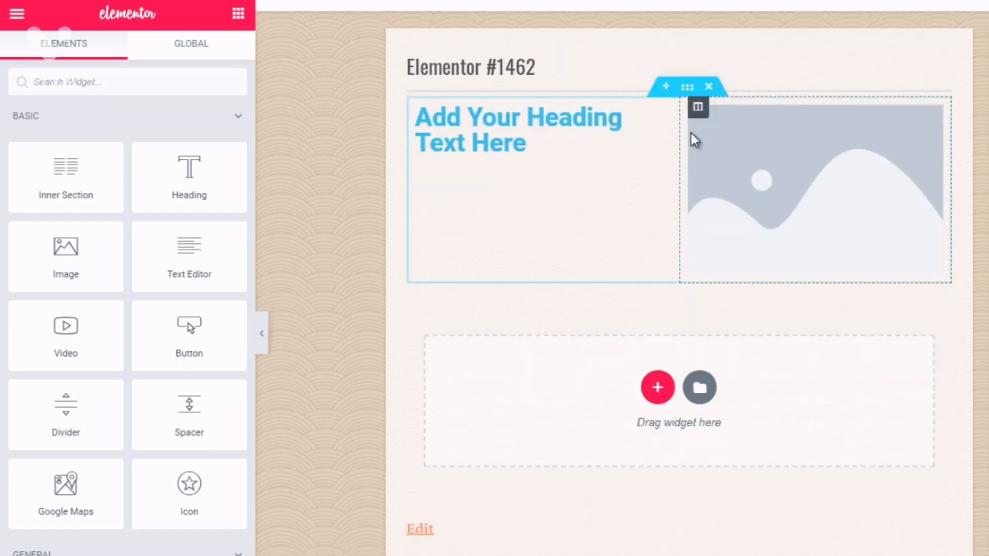
{"action": "left_click", "coordinate": [709, 88]}
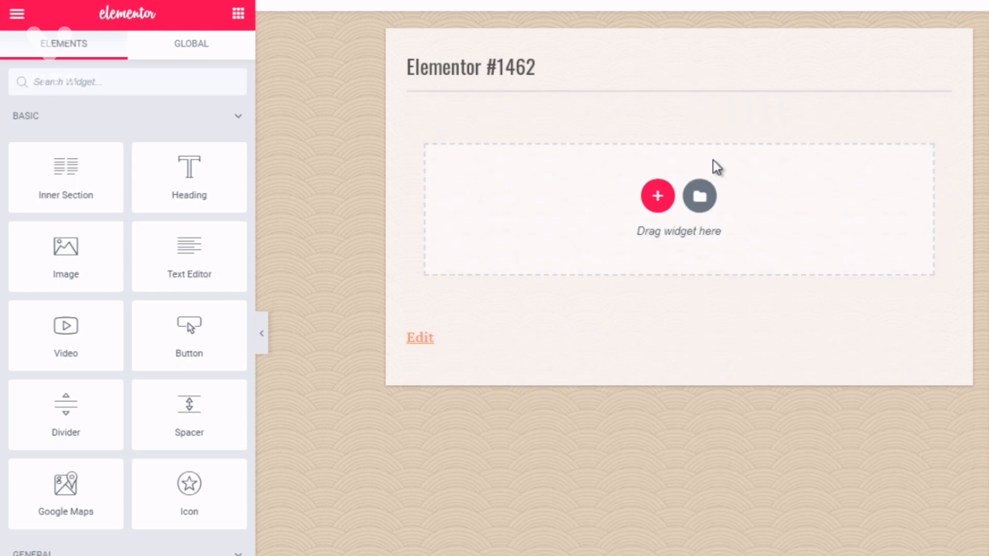
Open the template library and view its ready-made blocks and page templates.
{"action": "left_click", "coordinate": [700, 208]}
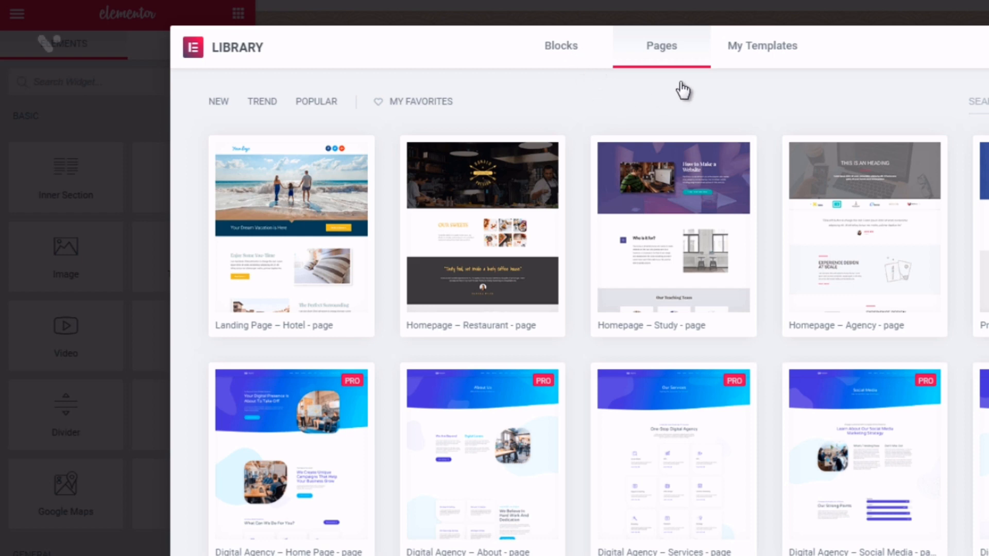
{"action": "left_click", "coordinate": [754, 50]}
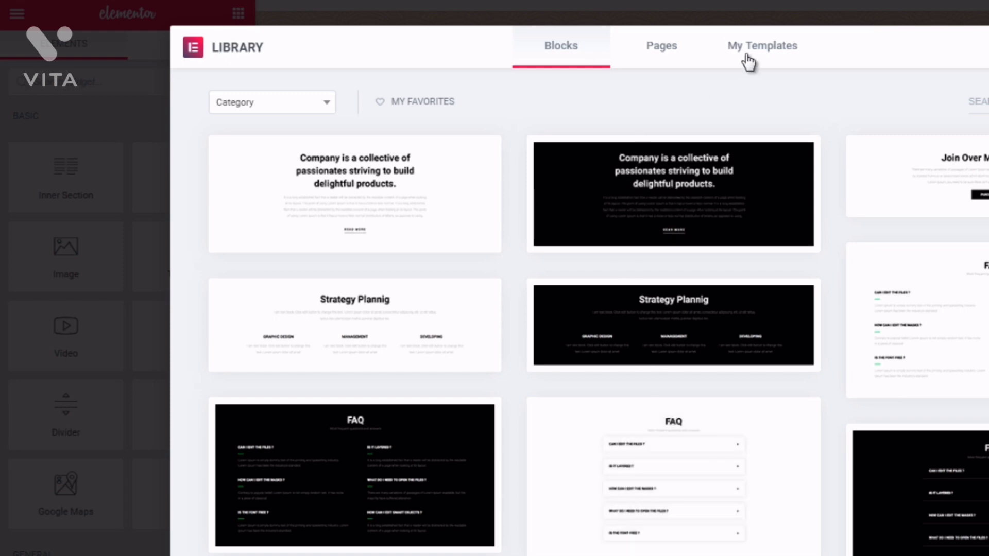
{"action": "left_click", "coordinate": [662, 50]}
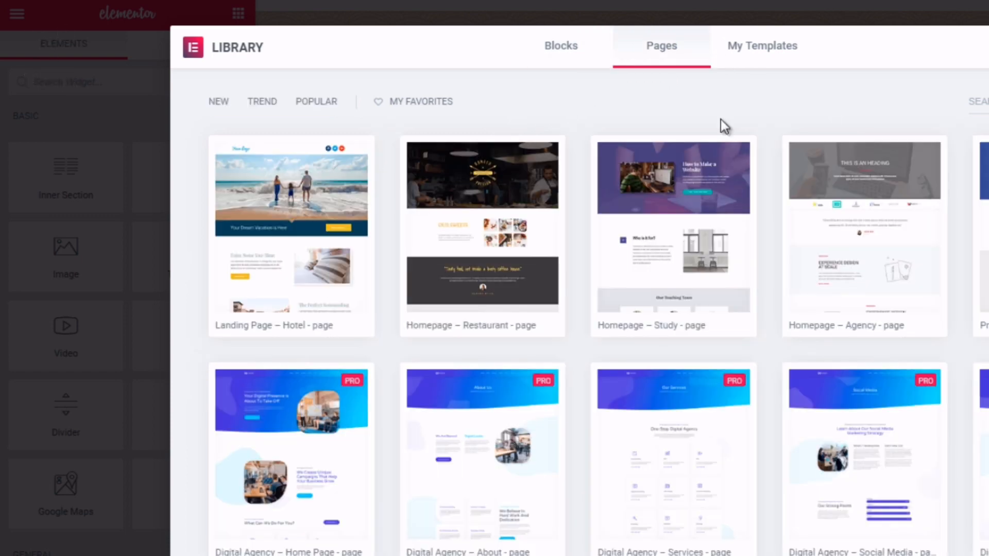
Examine the library's page templates, from the homepage and landing page designs down to the Coming Soon designs.
{"action": "scroll", "coordinate": [598, 309], "scroll_direction": "down", "scroll_amount": 15}
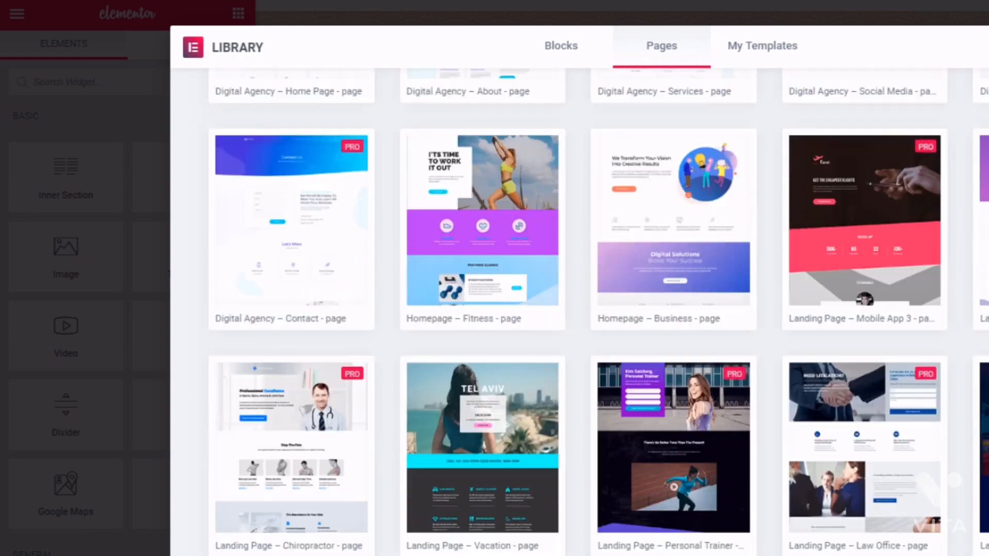
{"action": "scroll", "coordinate": [597, 309], "scroll_direction": "down", "scroll_amount": 15}
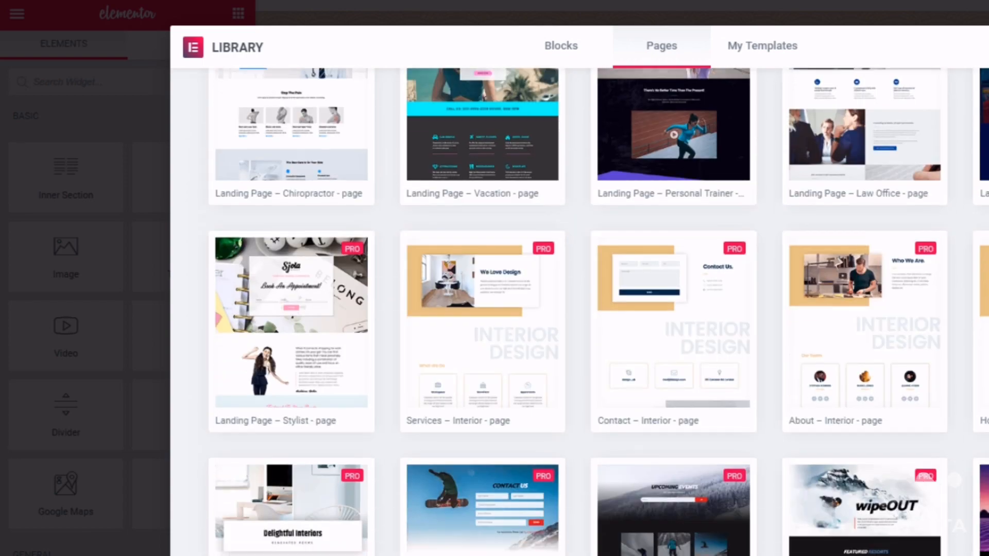
{"action": "scroll", "coordinate": [598, 309], "scroll_direction": "down", "scroll_amount": 10}
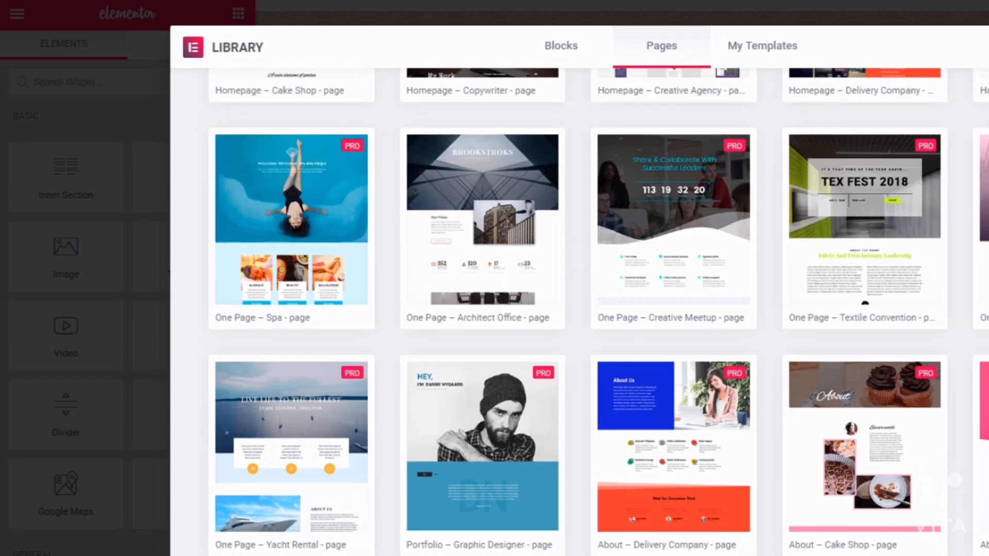
{"action": "scroll", "coordinate": [598, 310], "scroll_direction": "down", "scroll_amount": 4}
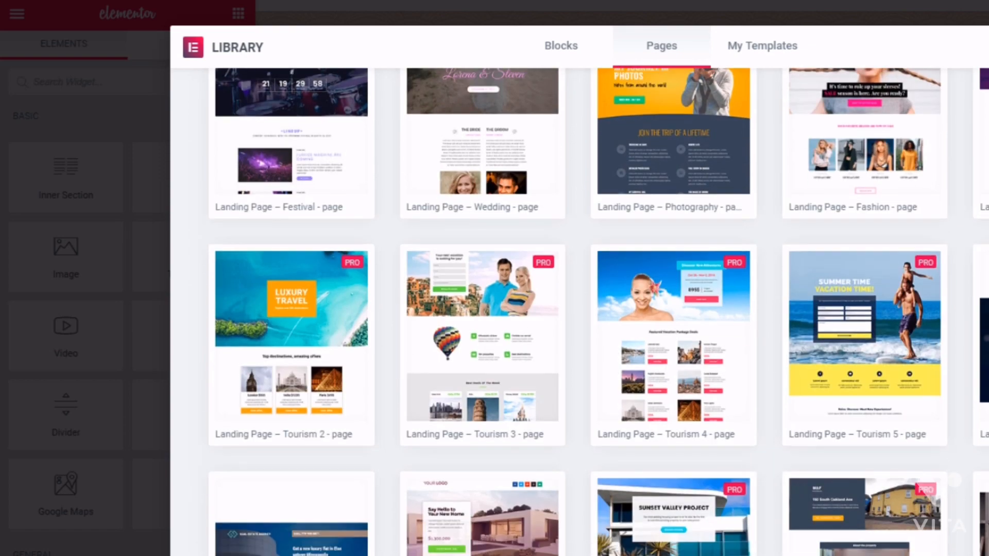
{"action": "scroll", "coordinate": [598, 309], "scroll_direction": "down", "scroll_amount": 8}
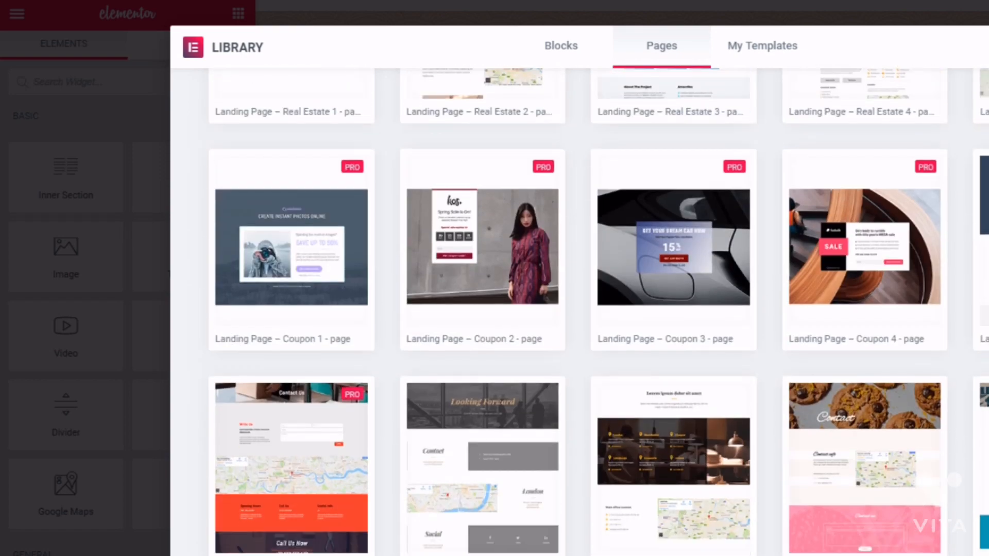
{"action": "scroll", "coordinate": [598, 309], "scroll_direction": "down", "scroll_amount": 3}
{"action": "scroll", "coordinate": [597, 309], "scroll_direction": "up", "scroll_amount": 2}
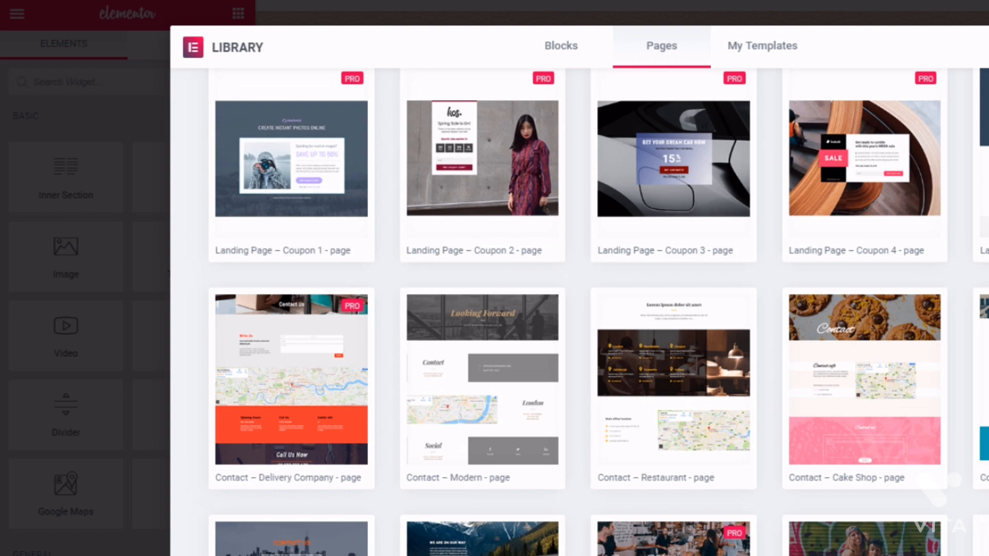
{"action": "scroll", "coordinate": [597, 309], "scroll_direction": "down", "scroll_amount": 11}
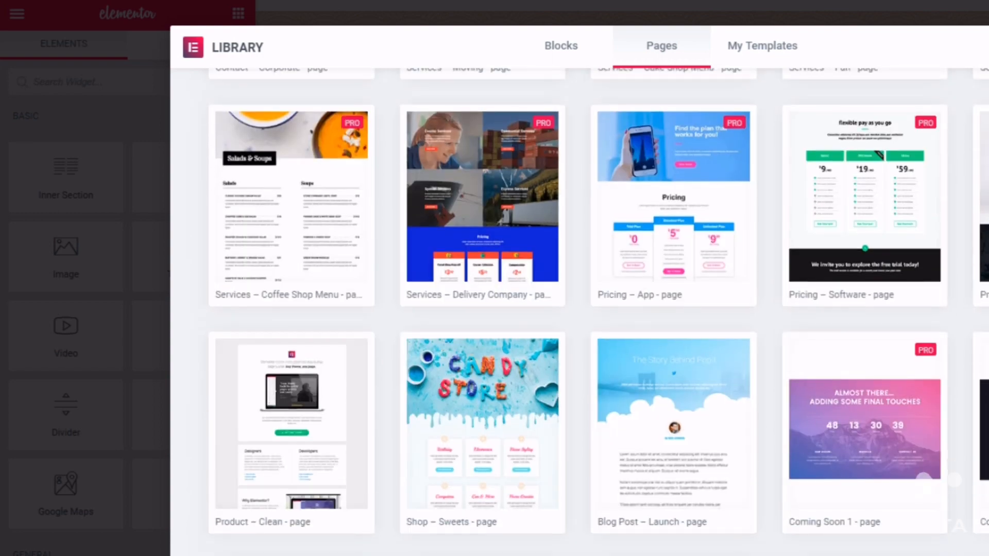
{"action": "scroll", "coordinate": [598, 309], "scroll_direction": "down", "scroll_amount": 2}
{"action": "scroll", "coordinate": [597, 309], "scroll_direction": "up", "scroll_amount": 3}
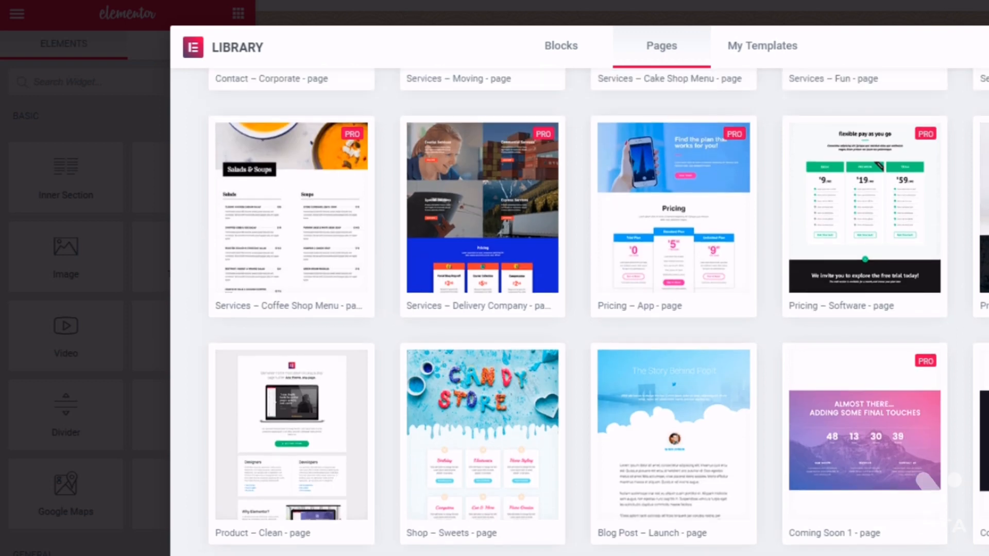
{"action": "scroll", "coordinate": [890, 251], "scroll_direction": "up", "scroll_amount": 1}
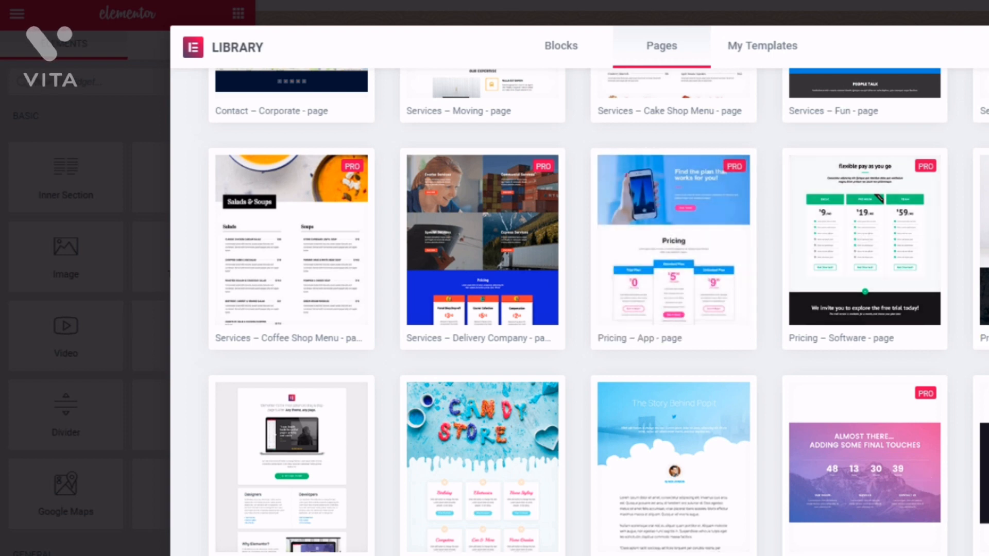
{"action": "scroll", "coordinate": [598, 312], "scroll_direction": "down", "scroll_amount": 7}
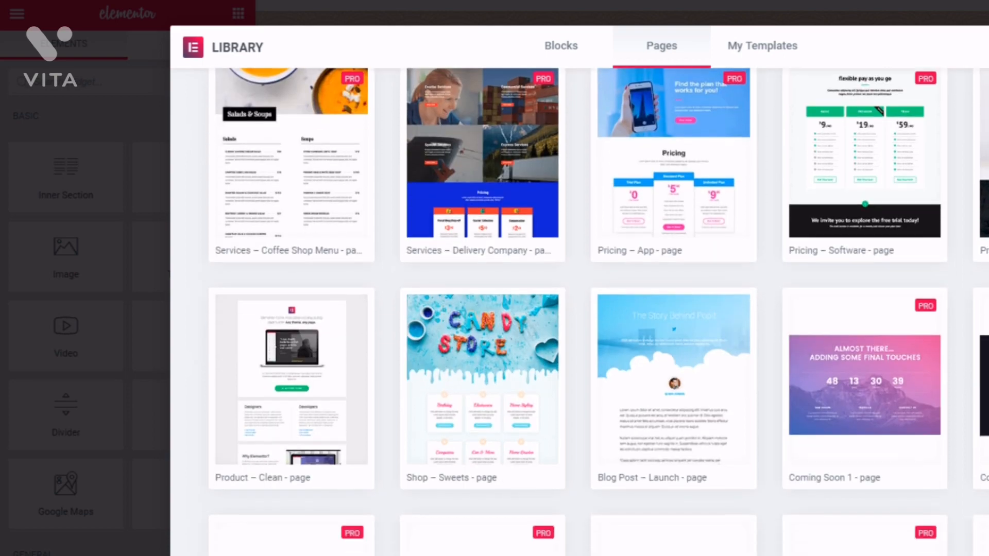
{"action": "scroll", "coordinate": [747, 348], "scroll_direction": "down", "scroll_amount": 4}
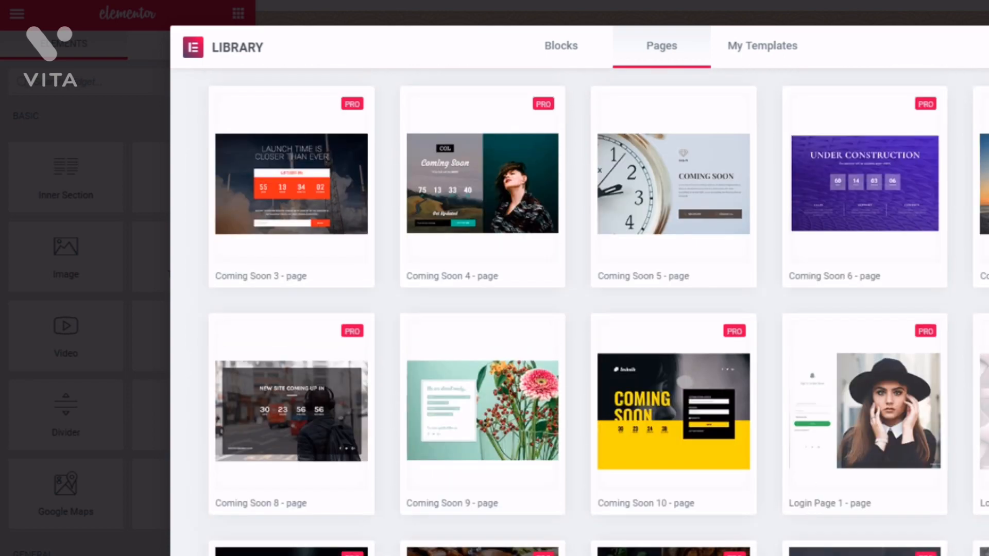
{"action": "scroll", "coordinate": [748, 348], "scroll_direction": "up", "scroll_amount": 1}
Insert the free "Coming Soon 5" page template into the page.
{"action": "mouse_move", "coordinate": [510, 203]}
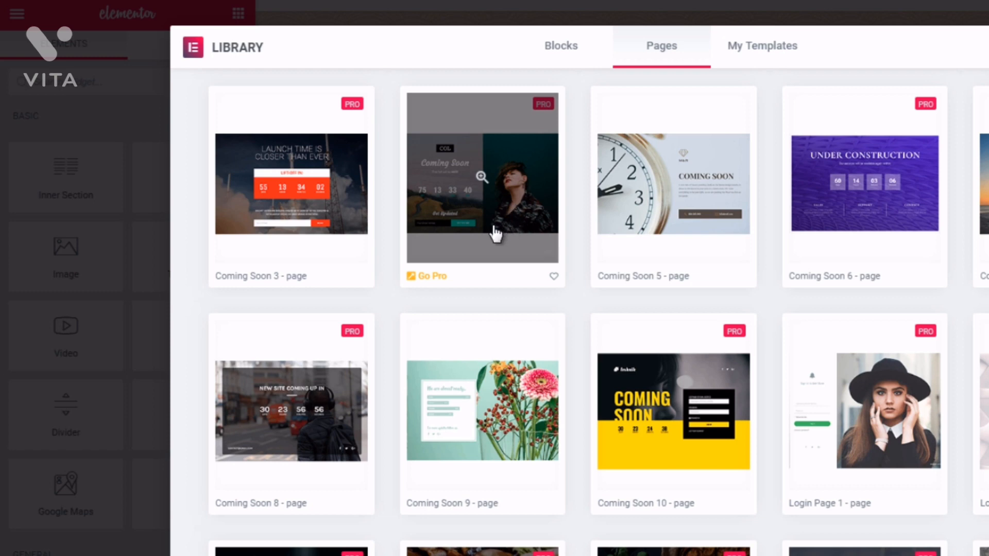
{"action": "mouse_move", "coordinate": [733, 249]}
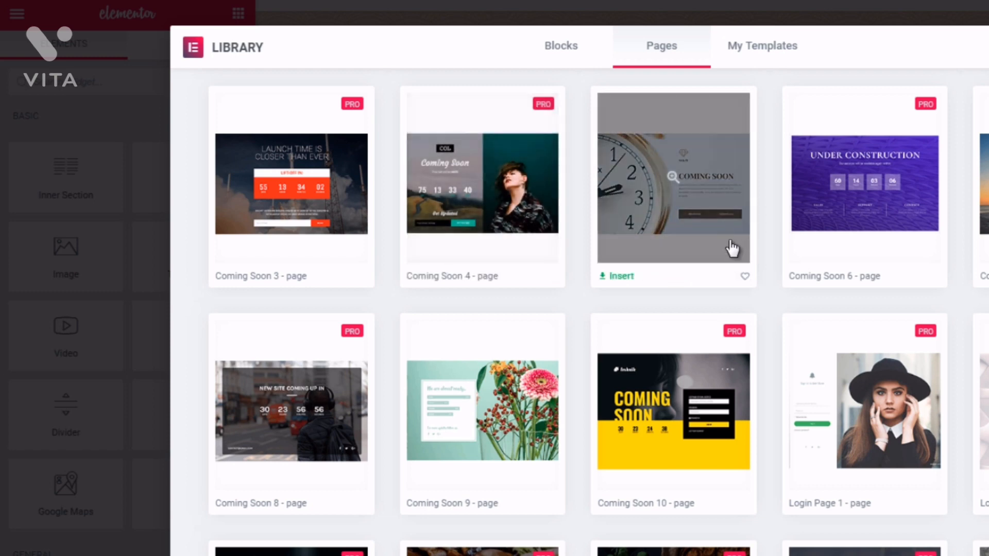
{"action": "left_click", "coordinate": [620, 277]}
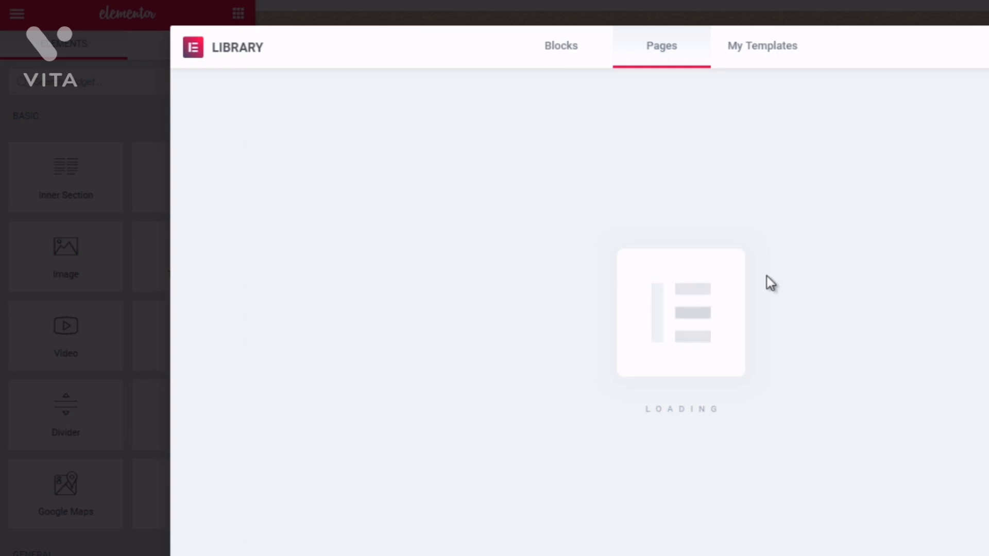